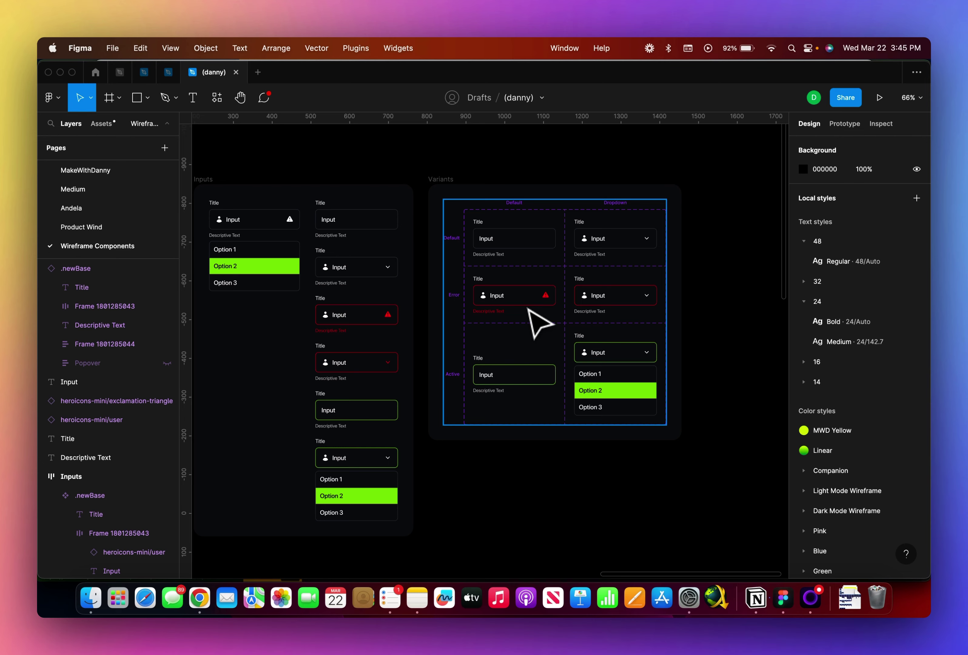
Set the corner radius of the input field frame inside the .newBase component to 32
scroll(528, 311, "left", 5)
scroll(529, 311, "up", 2)
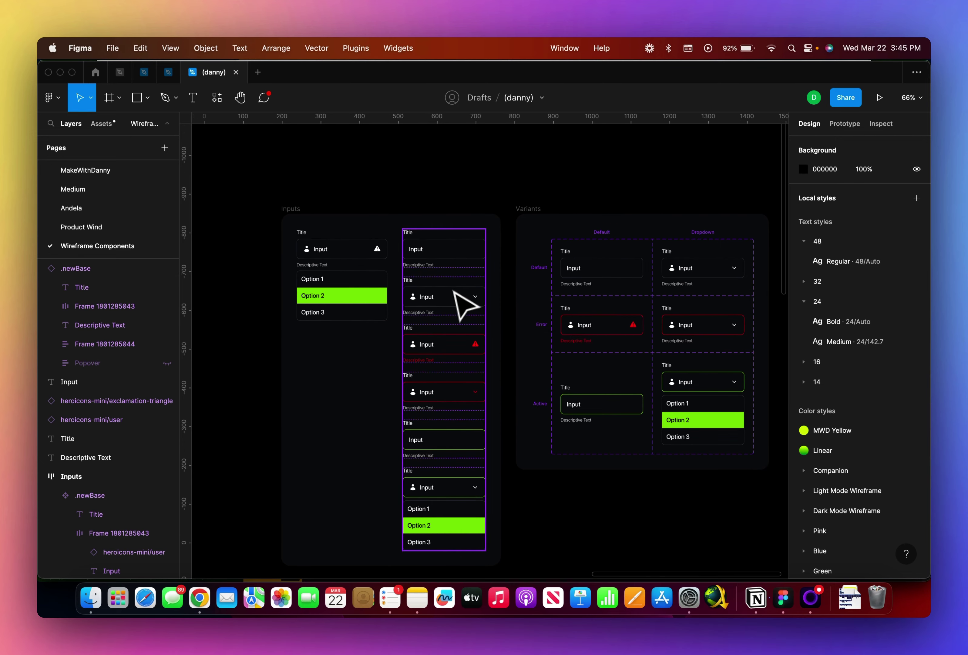
scroll(368, 259, "up", 3)
double_click(342, 263)
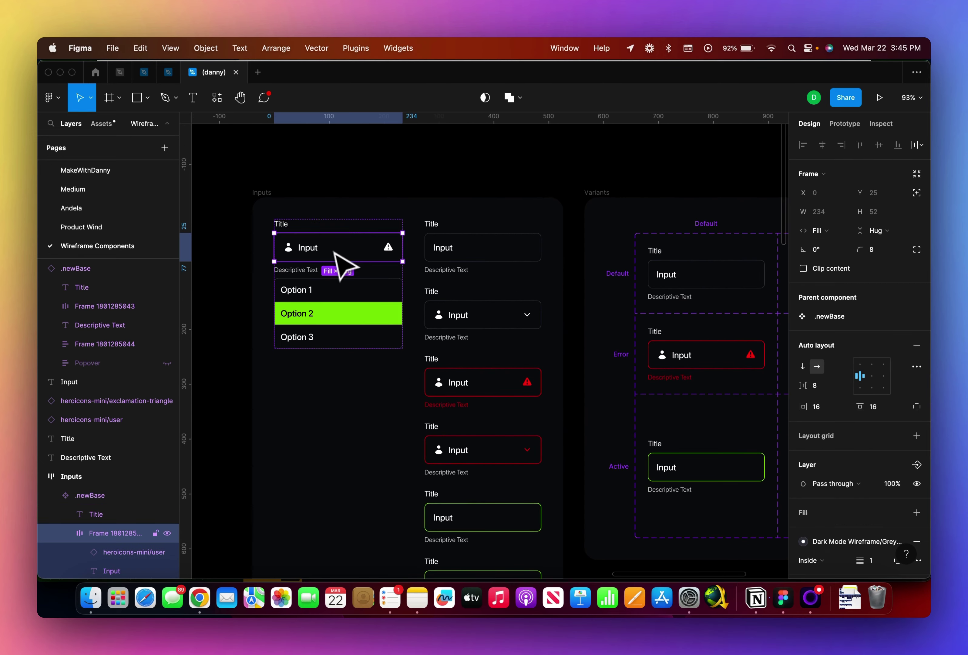
left_click(889, 254)
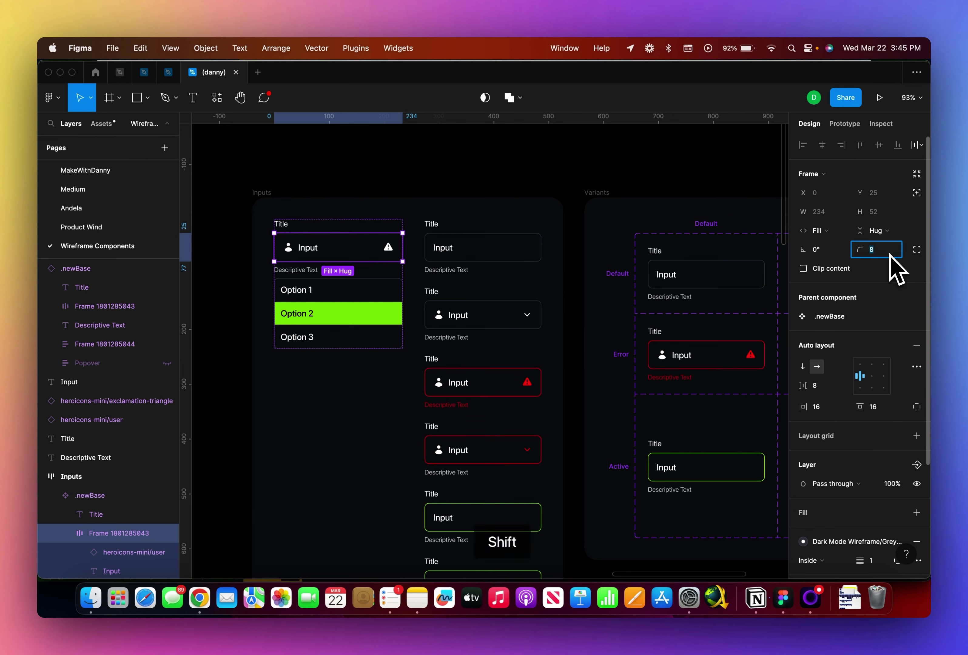
key("shift+Up")
key("shift+Up")
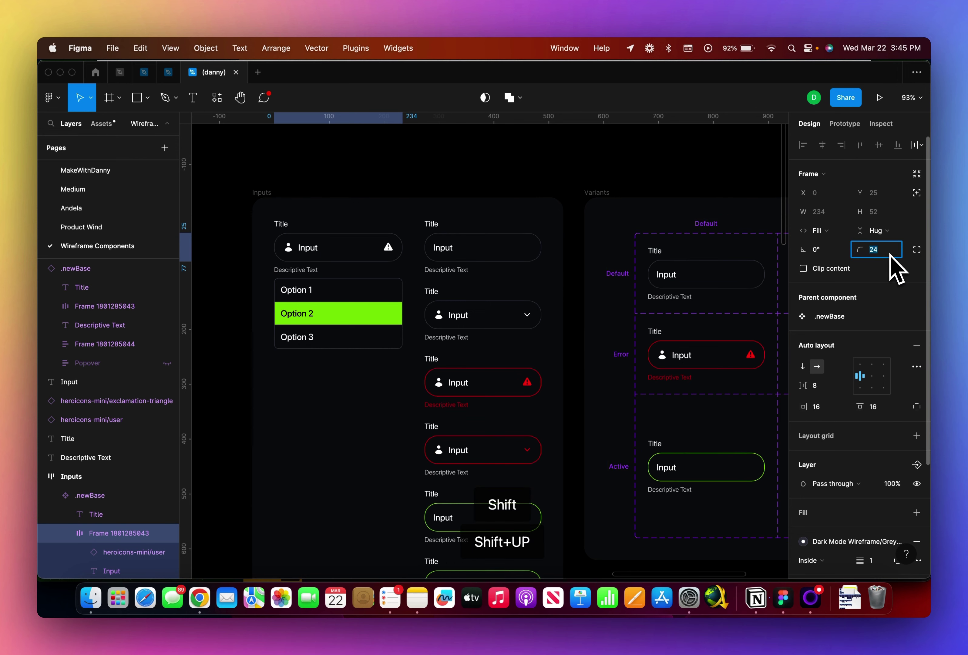
key("shift+Up")
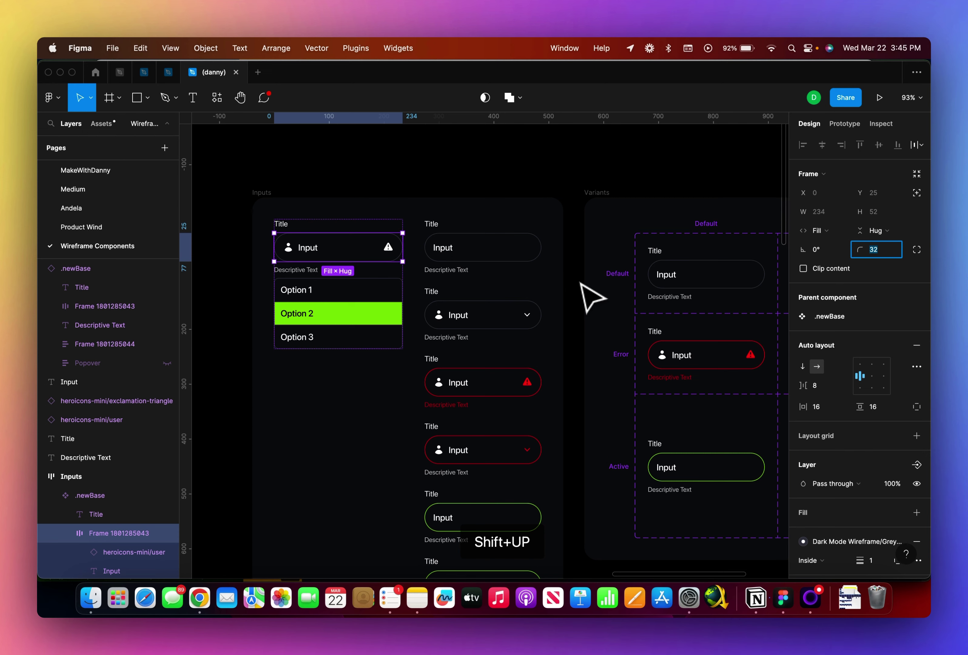
left_click(525, 200)
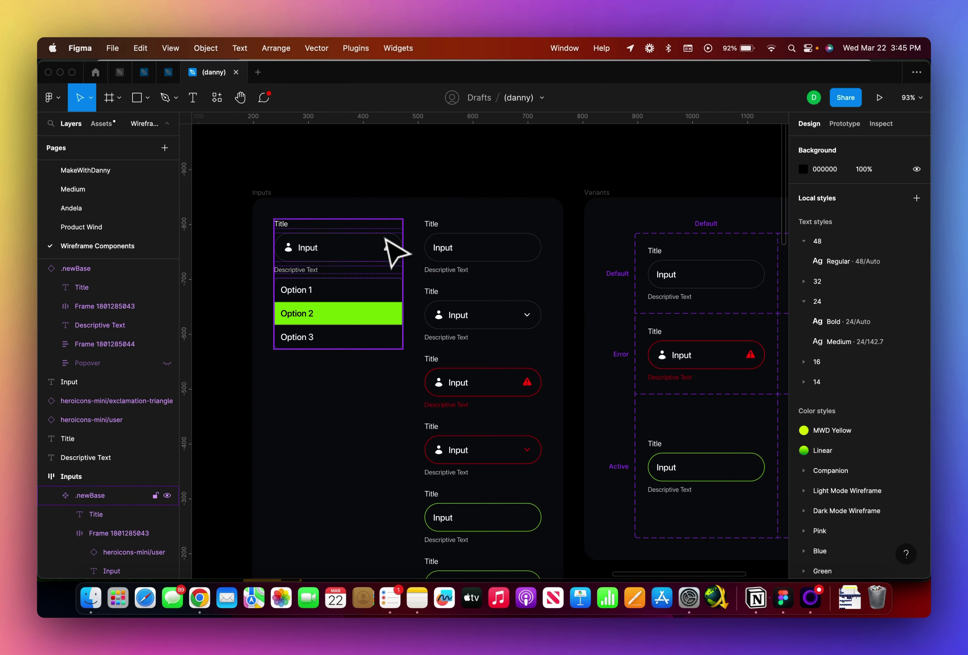
Try a thicker stroke on the .newBase input field frame and return its weight to 1
left_click(359, 254)
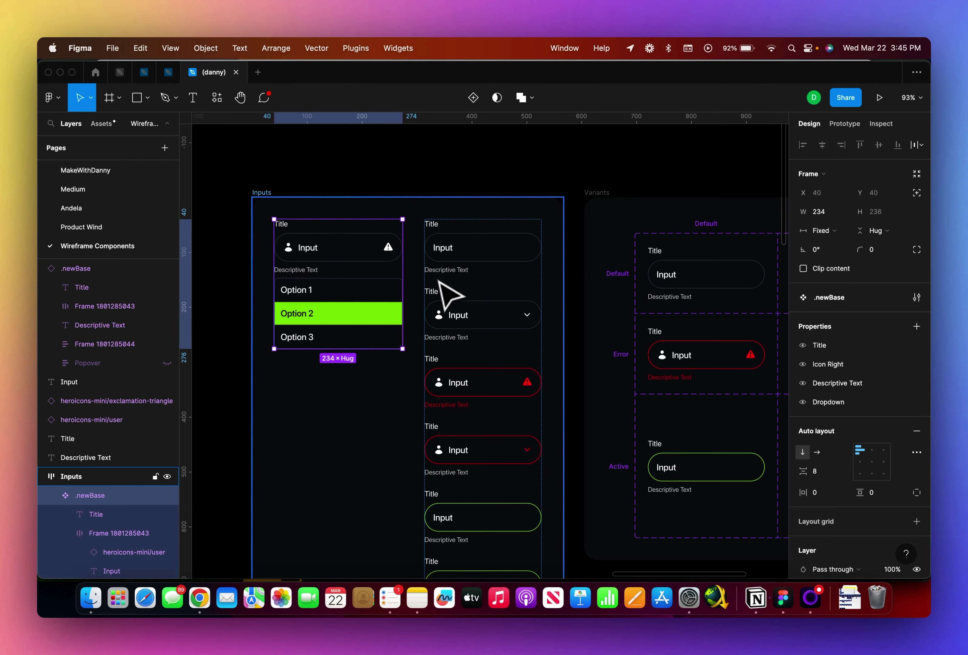
scroll(678, 352, "right", 5)
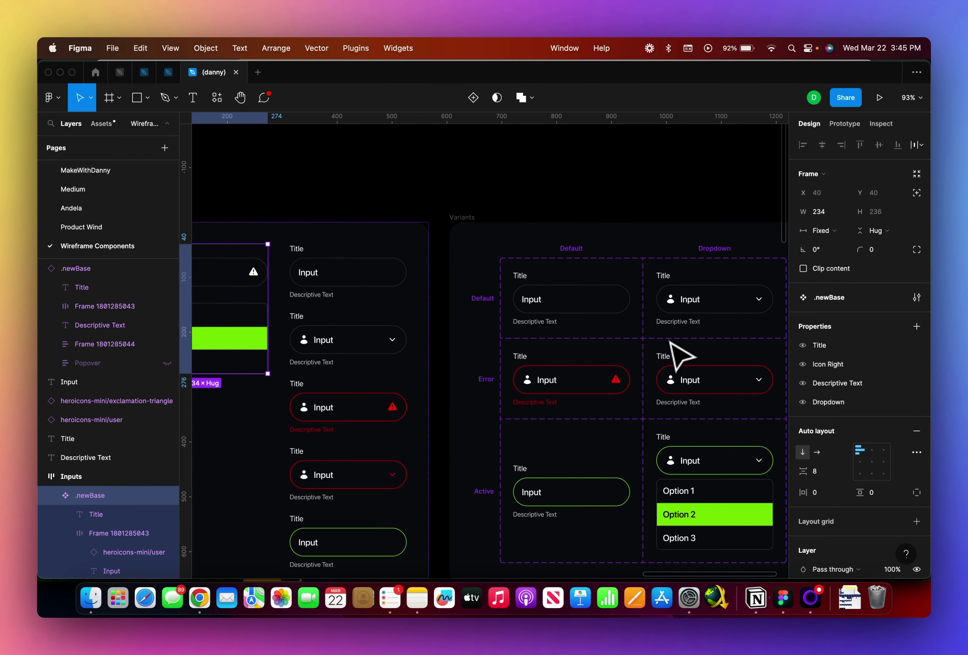
scroll(681, 356, "left", 5)
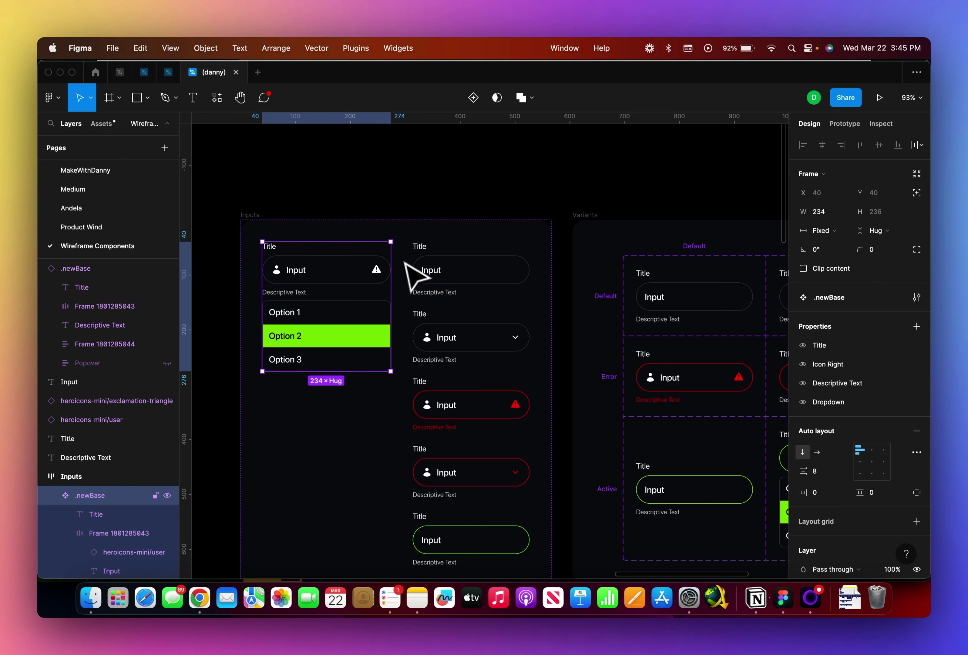
double_click(368, 274)
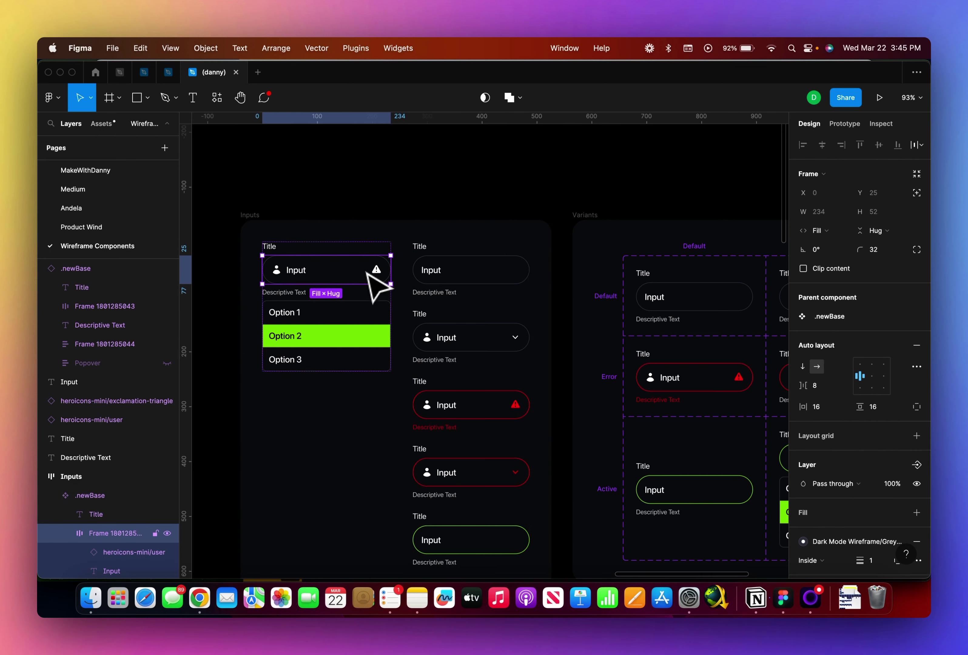
scroll(814, 455, "down", 3)
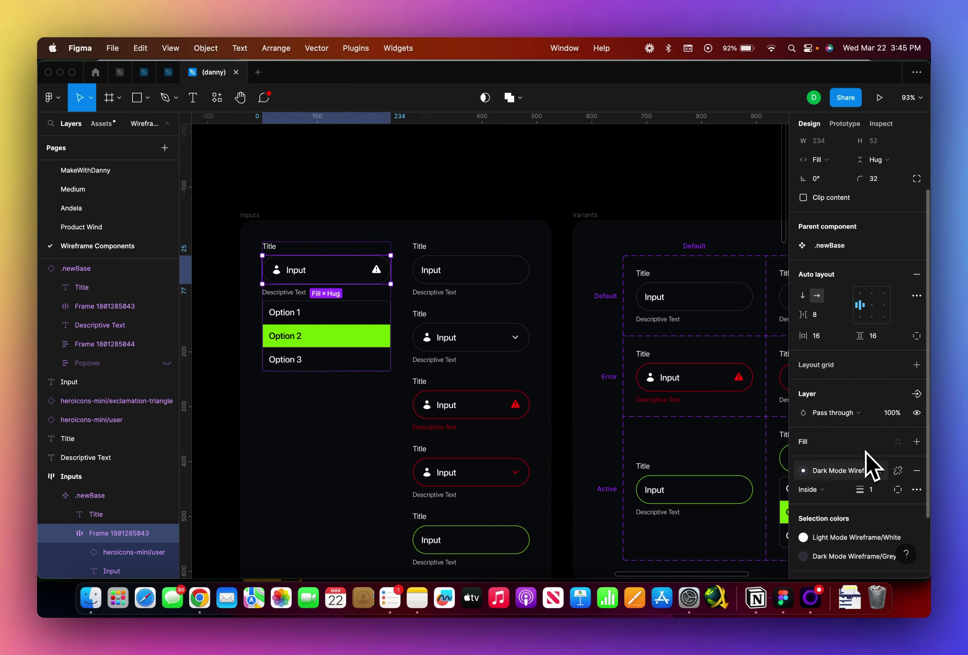
key("Up")
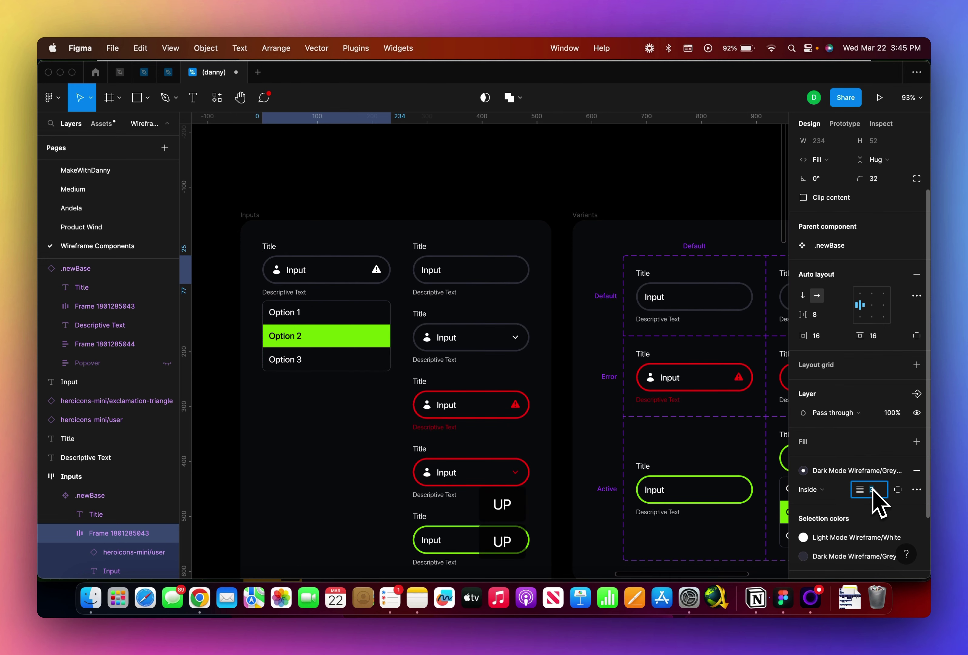
key("Down")
key("Down")
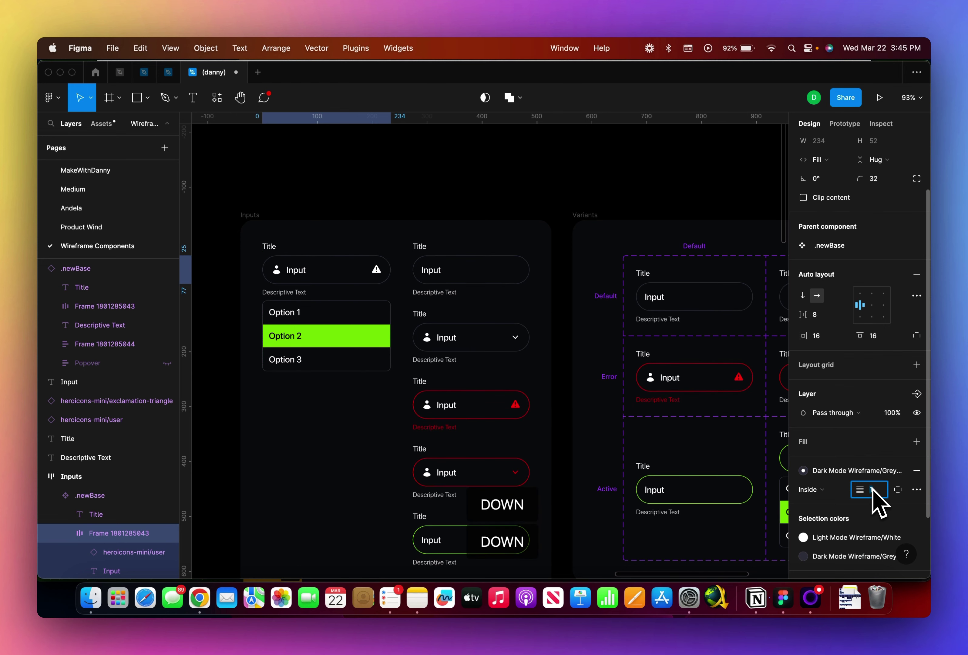
key("Down")
key("Up")
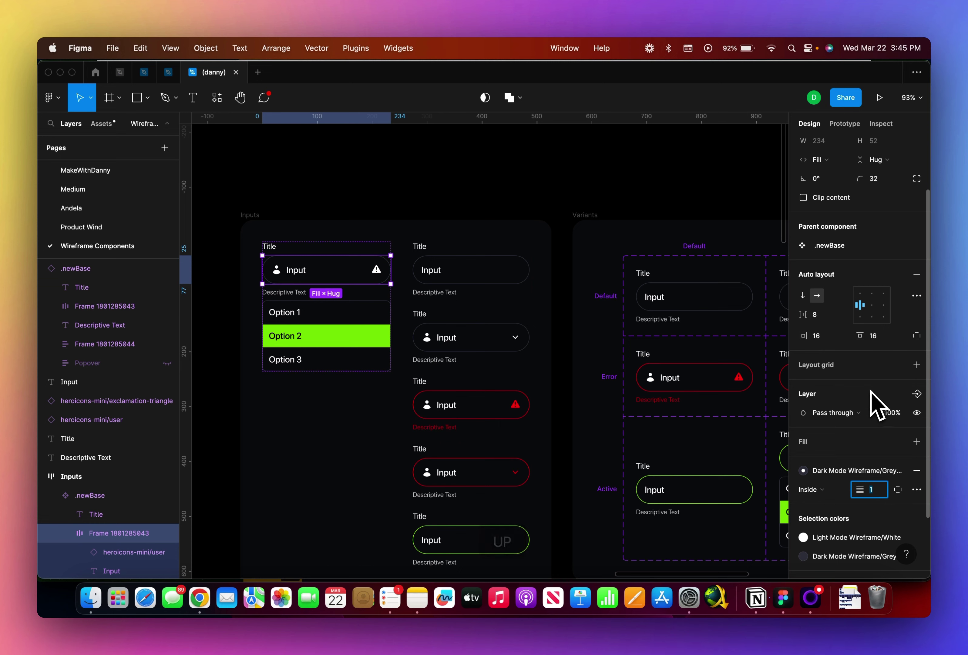
Change the corner radius of the .newBase input field frame to 16
scroll(877, 405, "up", 3)
left_click(877, 251)
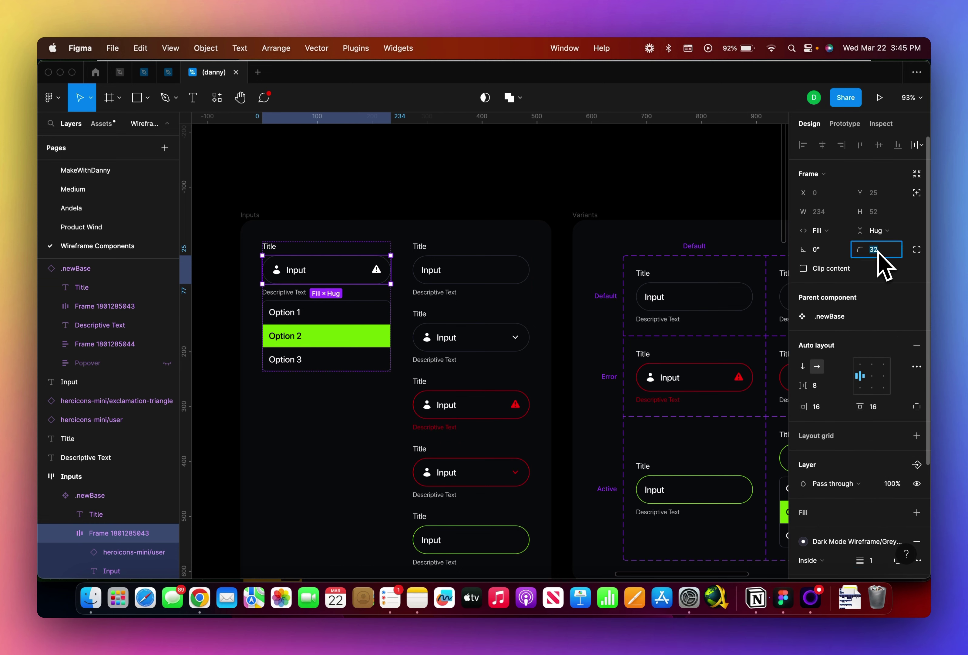
type("16")
key("Return")
left_click(454, 201)
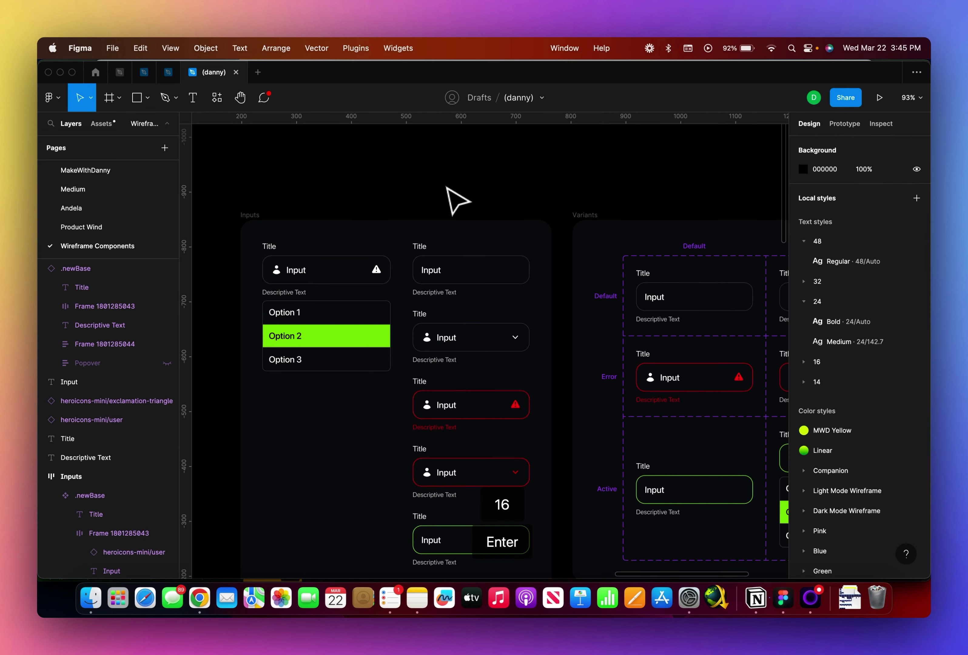
Reduce the corner radius of the .newBase input field frame to 8
double_click(362, 281)
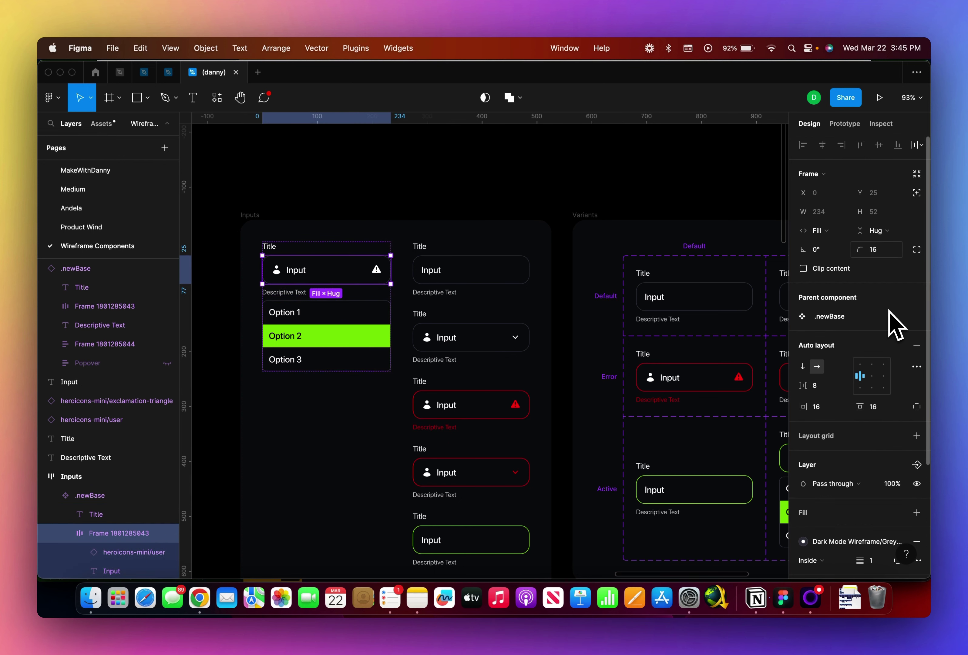
left_click(875, 253)
key("shift+Down")
left_click(617, 203)
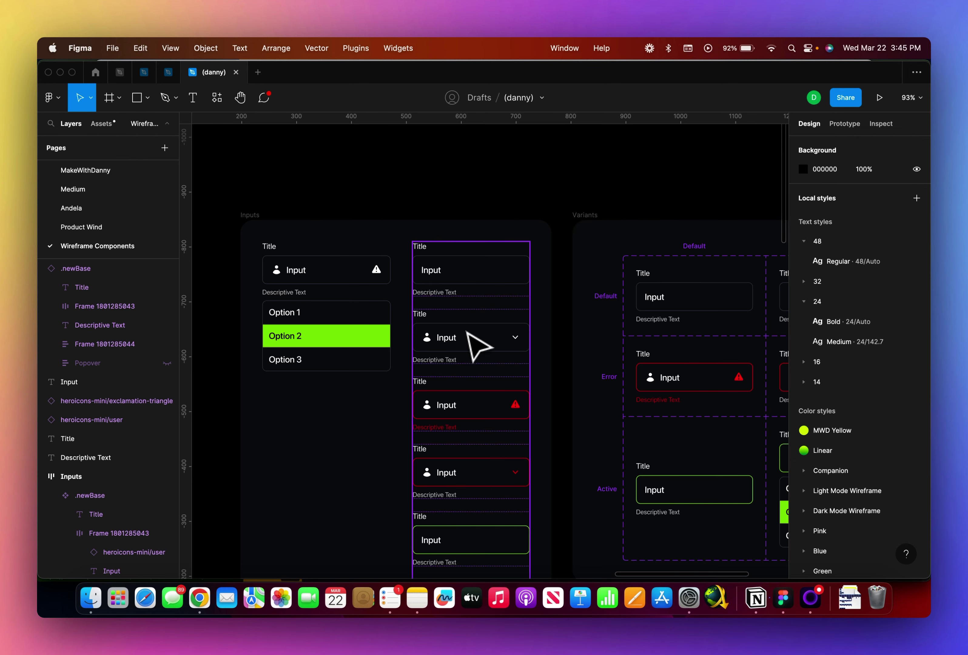
Move the standalone .newBase instance below the Inputs frame up to about Y 285
scroll(480, 342, "down", 5)
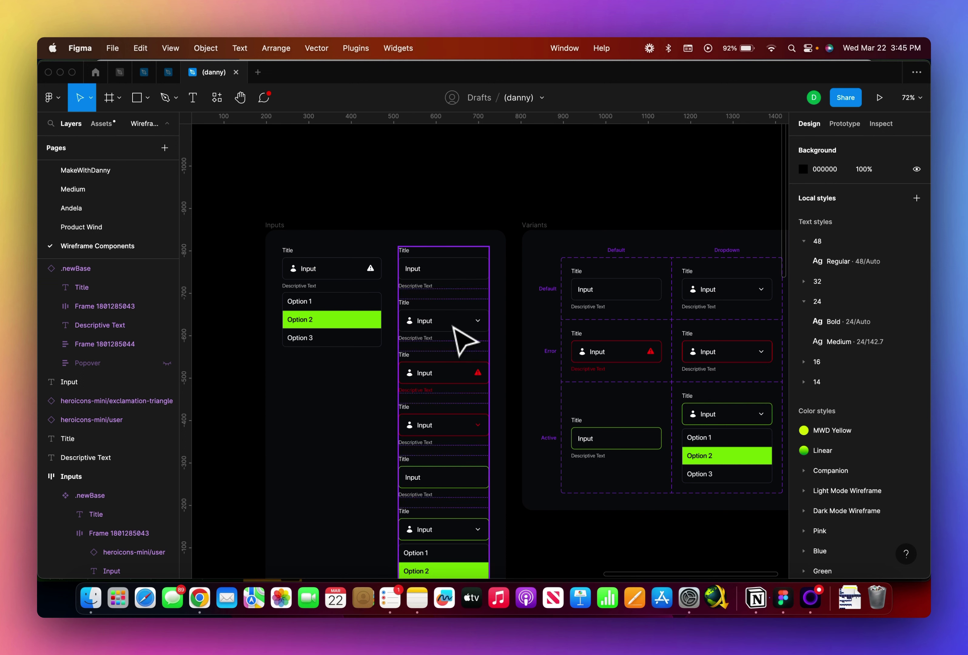
scroll(453, 328, "down", 1)
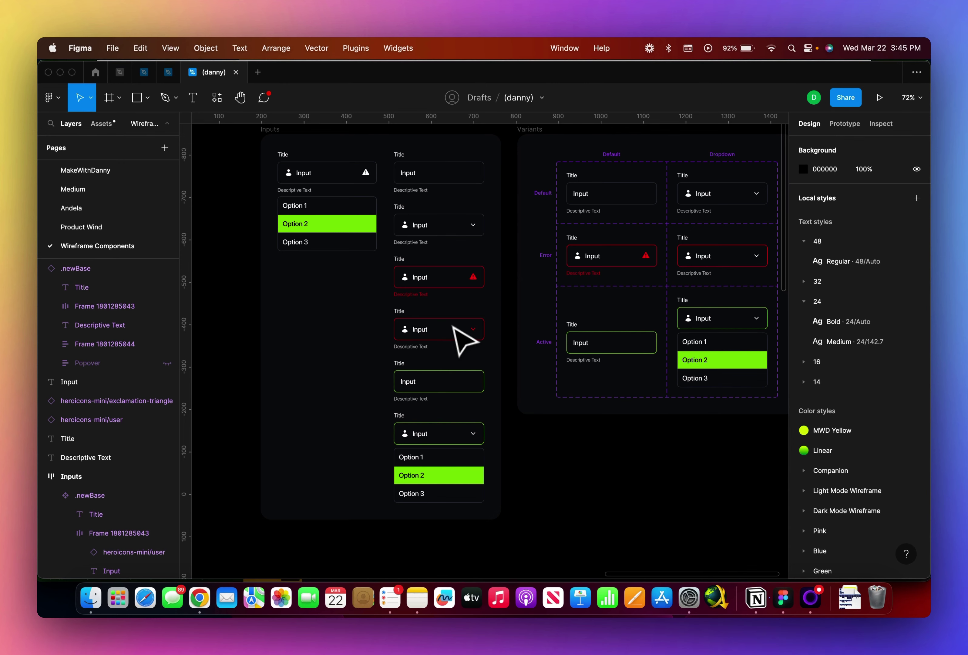
scroll(464, 340, "down", 5)
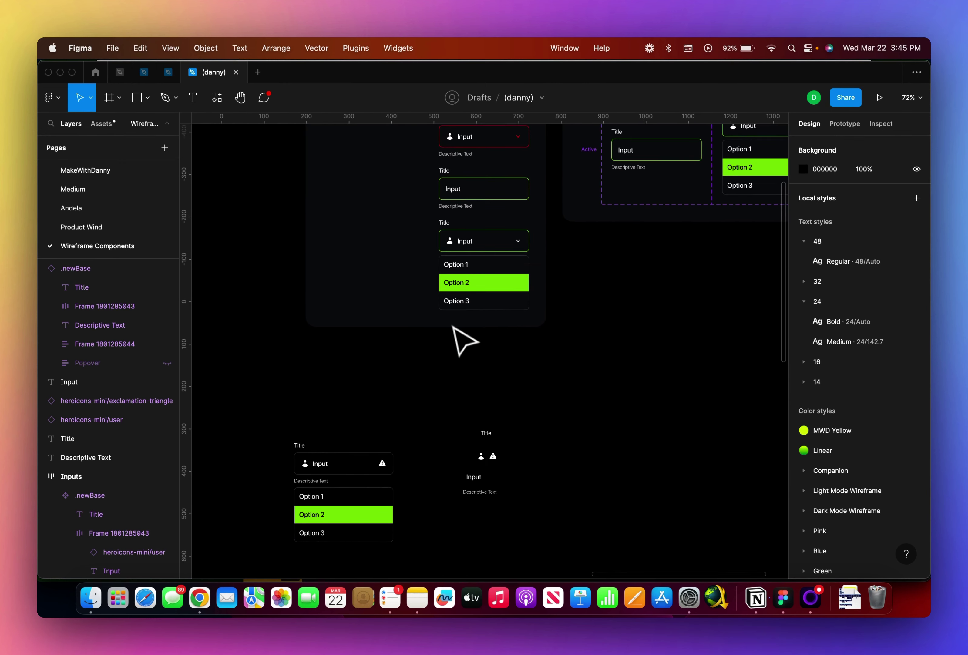
scroll(455, 328, "down", 2)
scroll(546, 372, "up", 5)
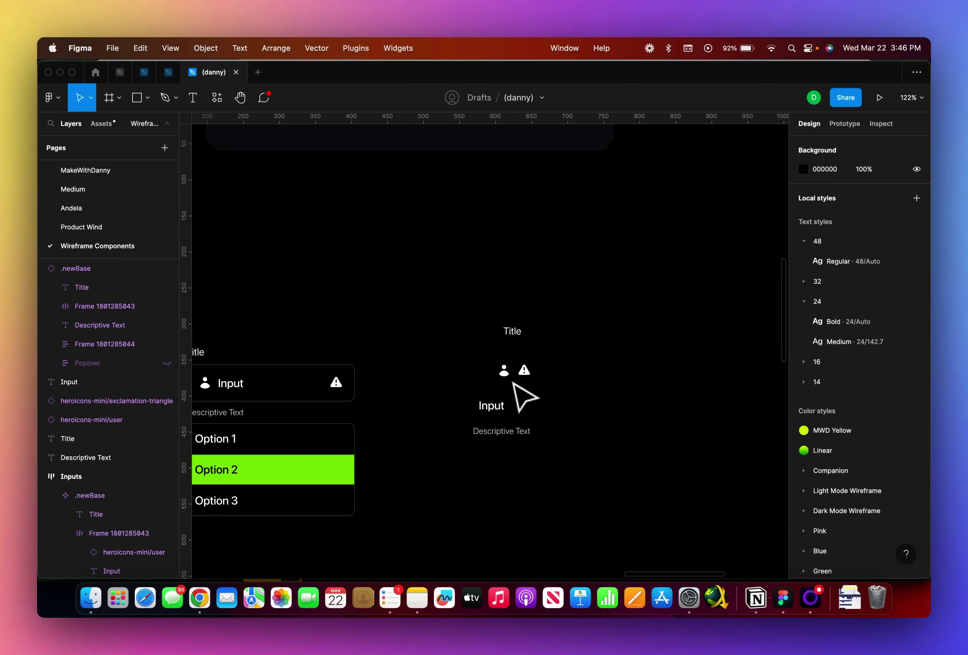
scroll(499, 341, "left", 3)
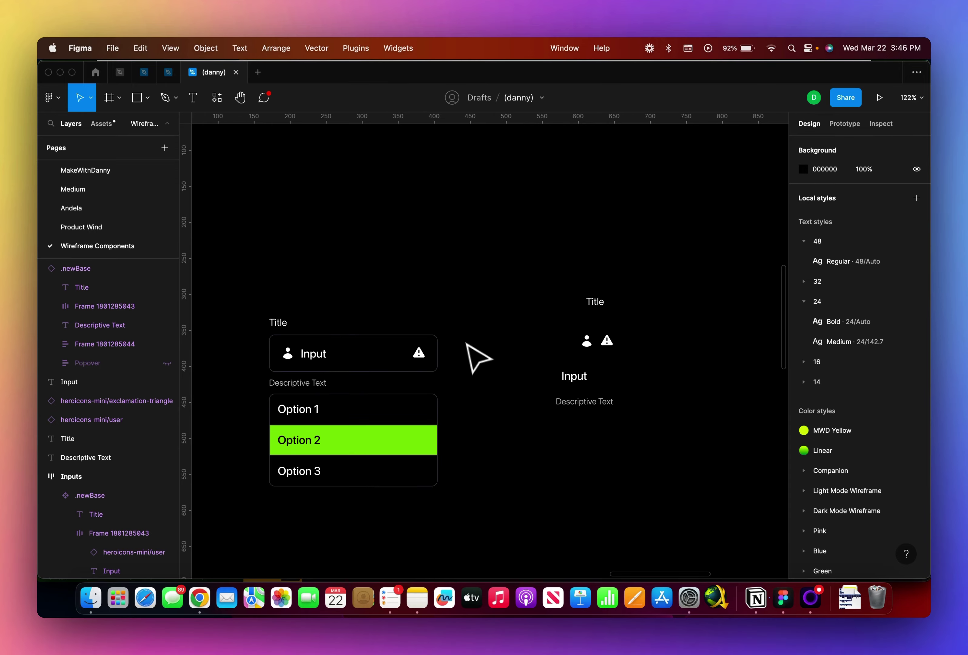
left_click(330, 349)
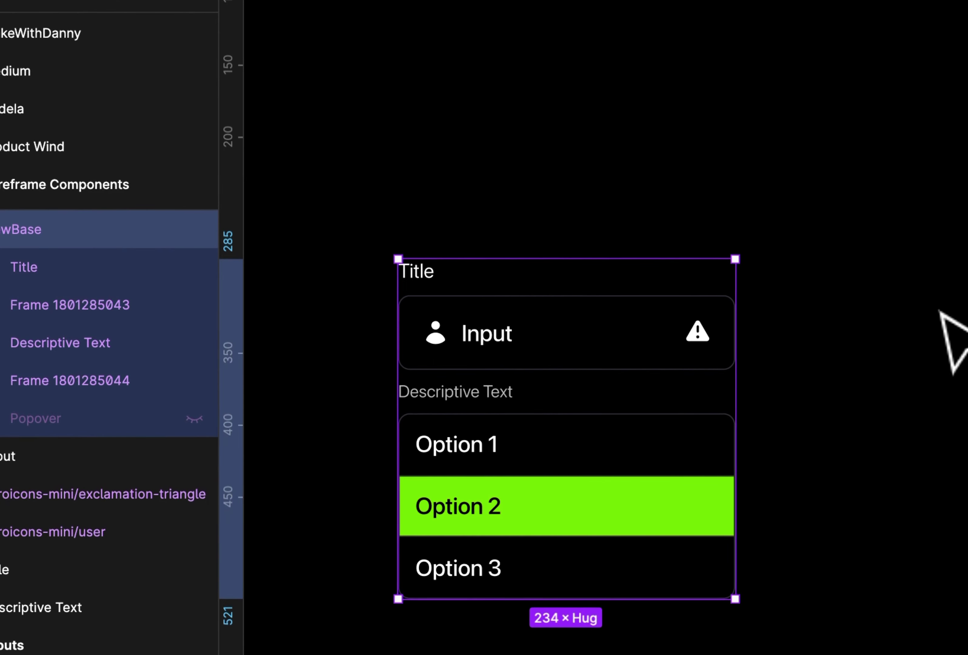
Line up the loose Title text and user icon at X 557, and set the Title to auto width
left_click_drag(967, 294, 967, 293)
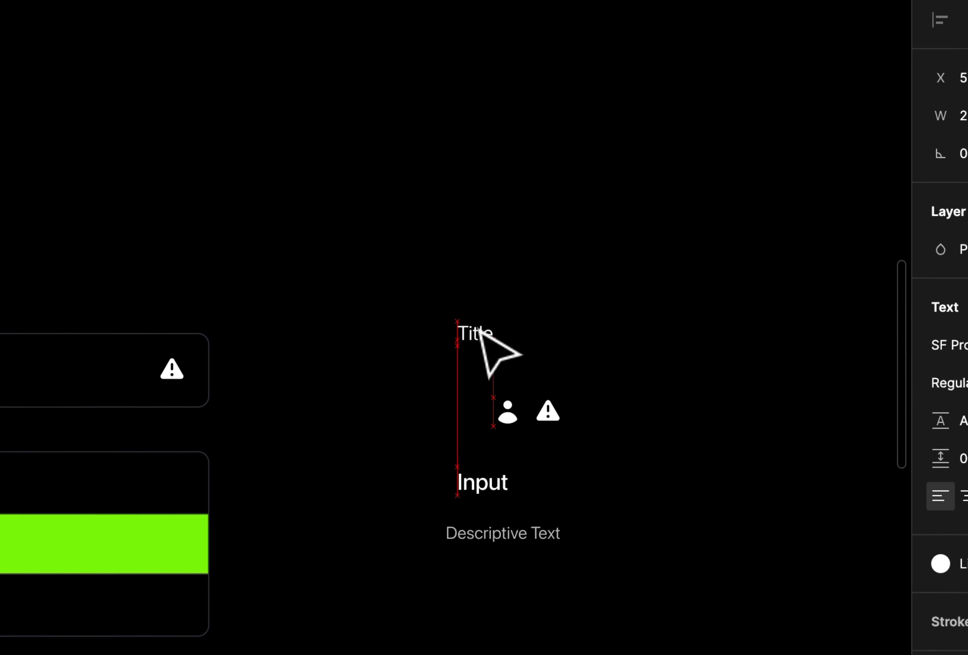
left_click_drag(479, 329, 448, 331)
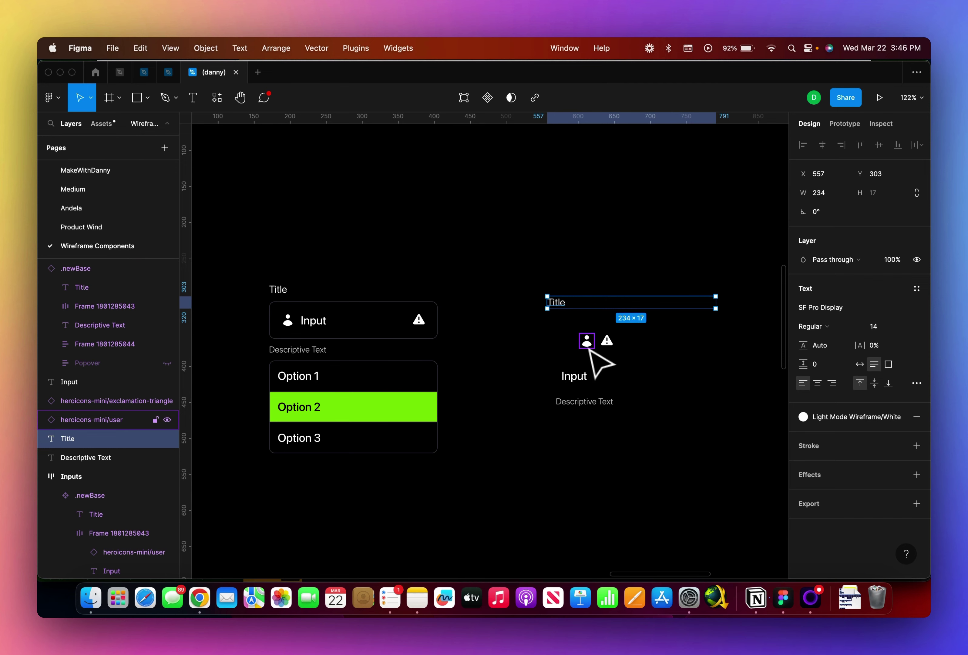
left_click_drag(585, 347, 552, 347)
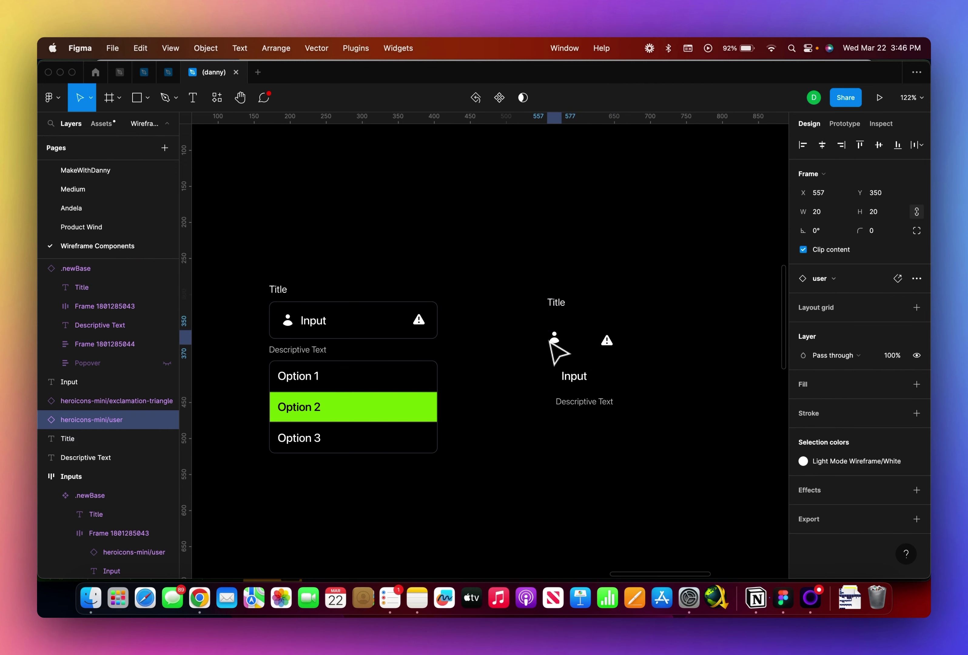
left_click(557, 307)
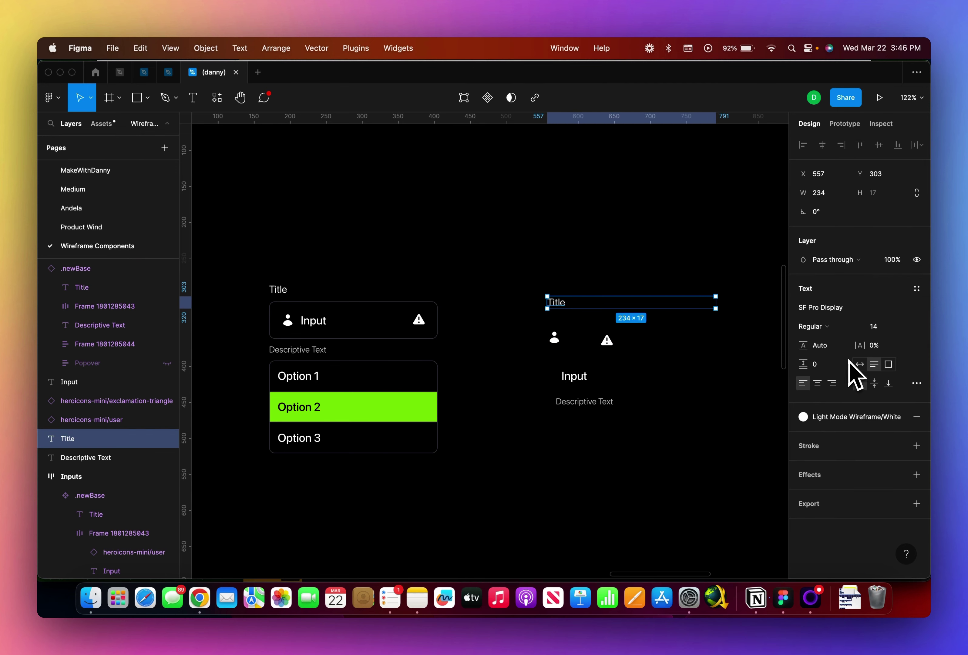
left_click(860, 364)
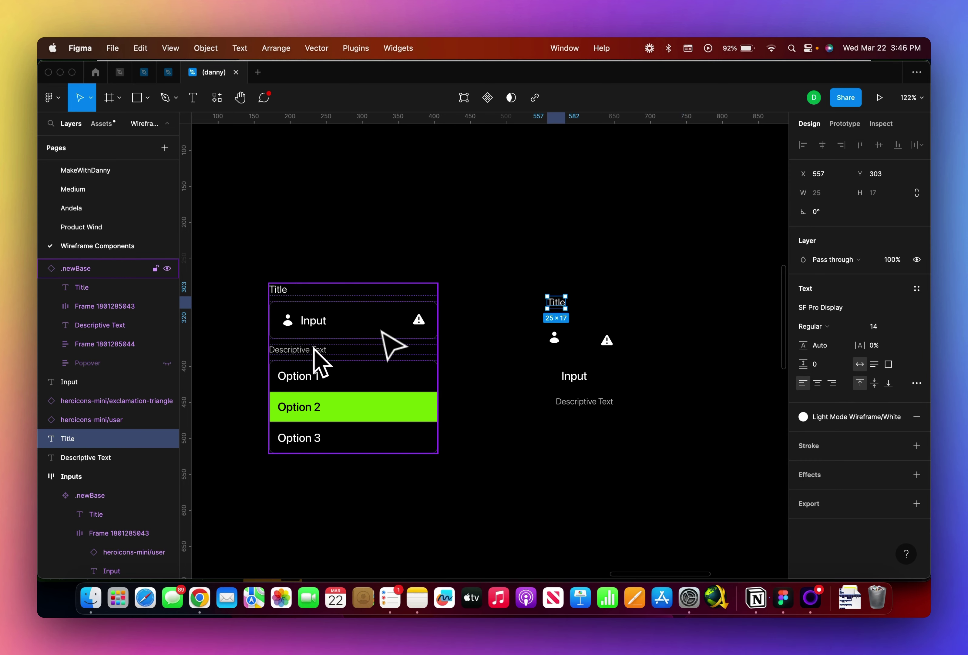
left_click(320, 391)
double_click(321, 400)
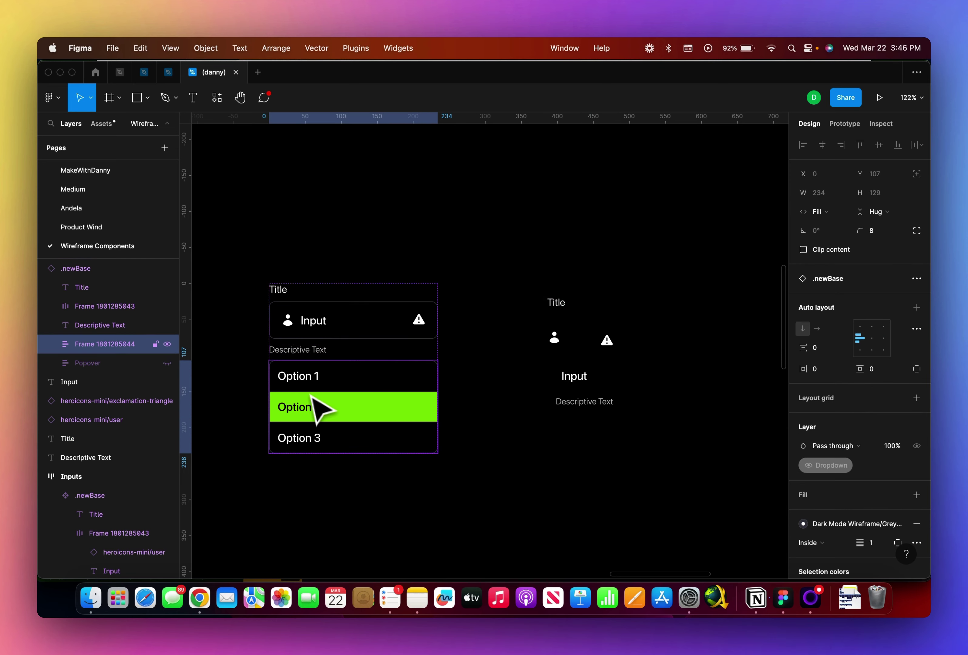
left_click(475, 382)
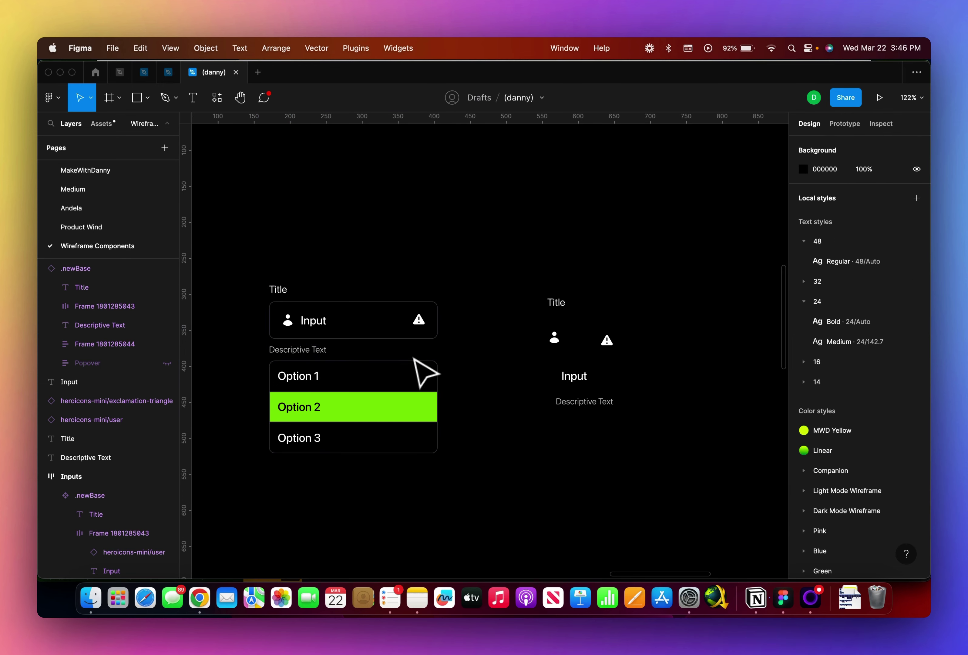
Move the loose Input text to X 567 under the user icon and set it to auto width
left_click(564, 379)
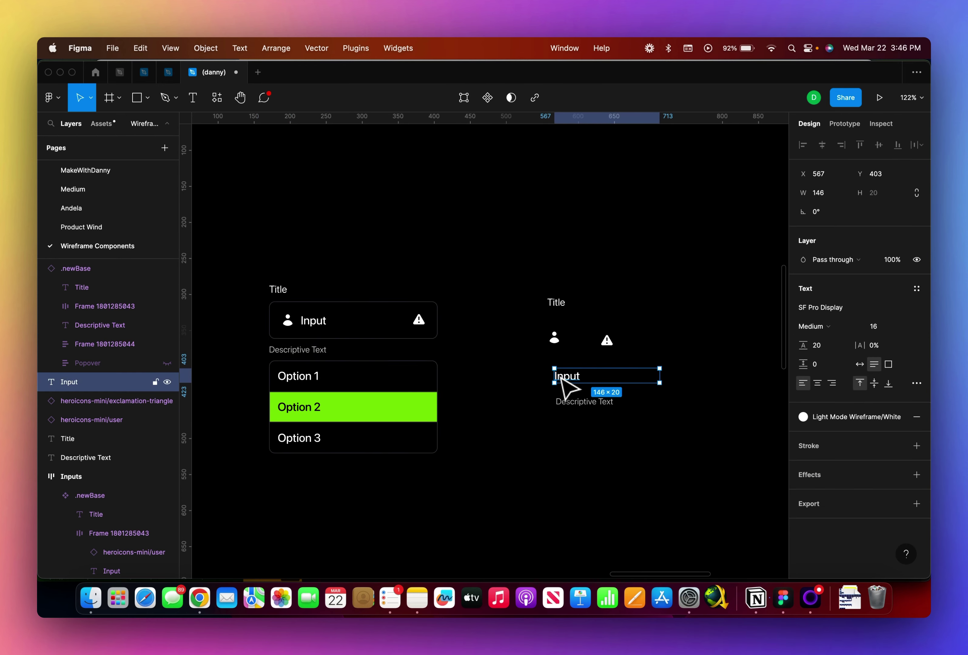
left_click(860, 364)
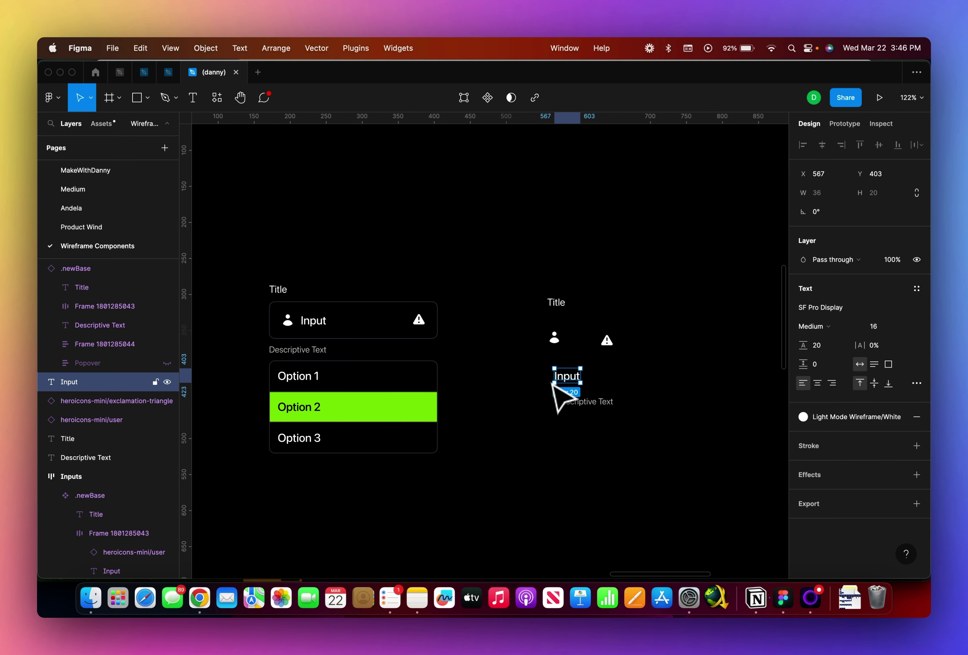
left_click_drag(563, 379, 565, 374)
Wrap the loose Input text in an auto layout frame with 16 padding on all sides
key("shift+a")
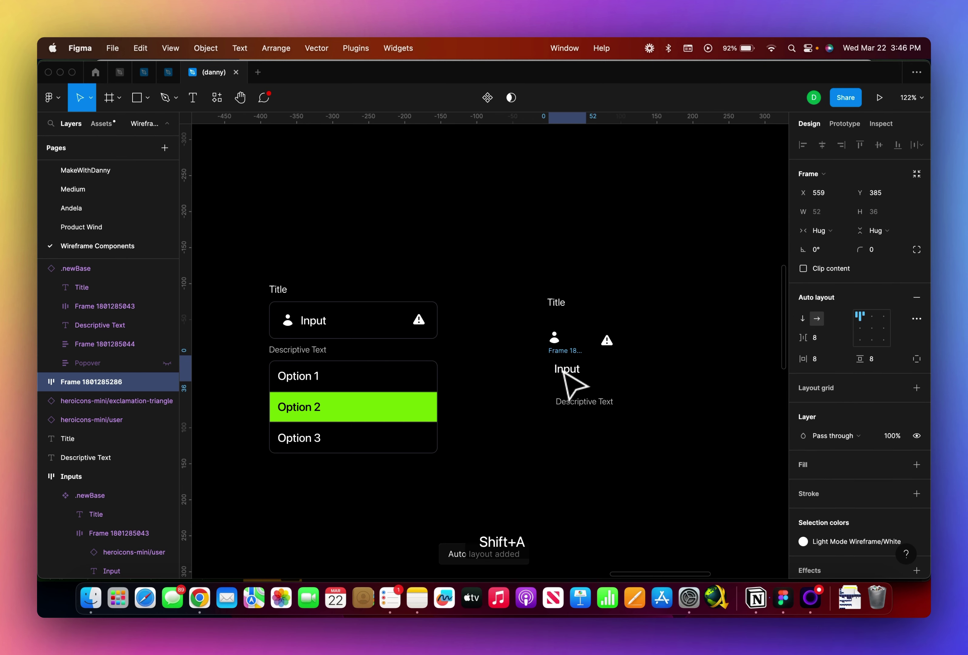
left_click(826, 359, "super")
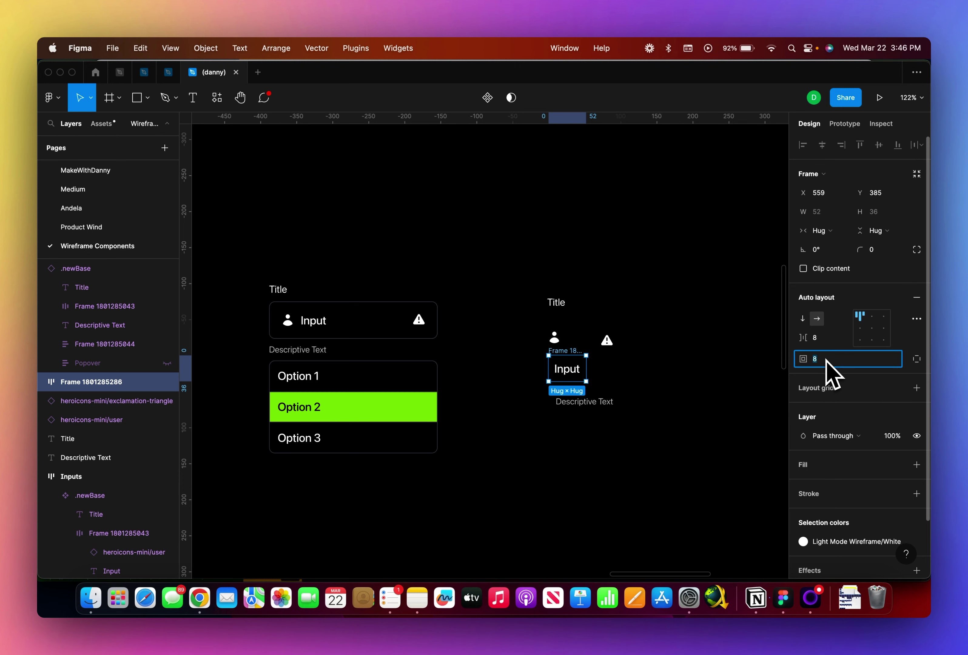
key("shift+Up")
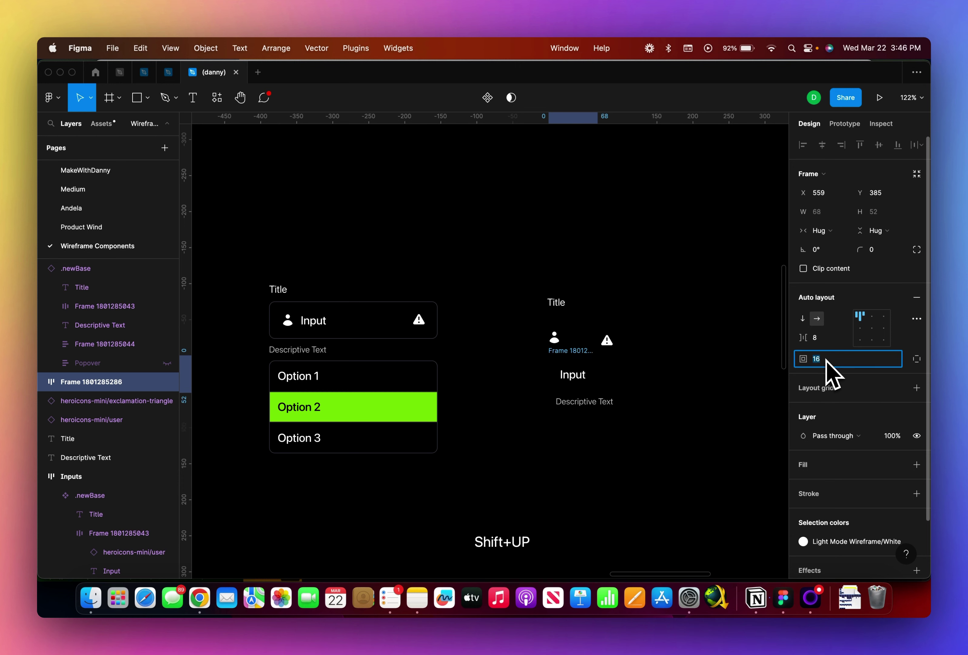
key("shift+Down")
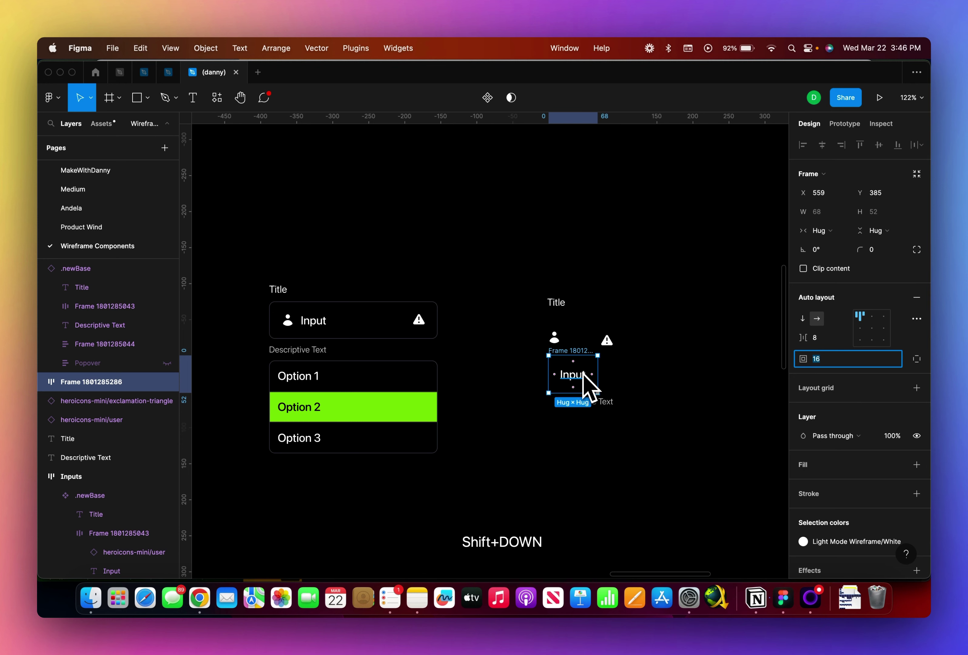
Give the frame around the Input text a Dark Mode Wireframe/Grey 100 inside stroke and a corner radius of 8
left_click(898, 493)
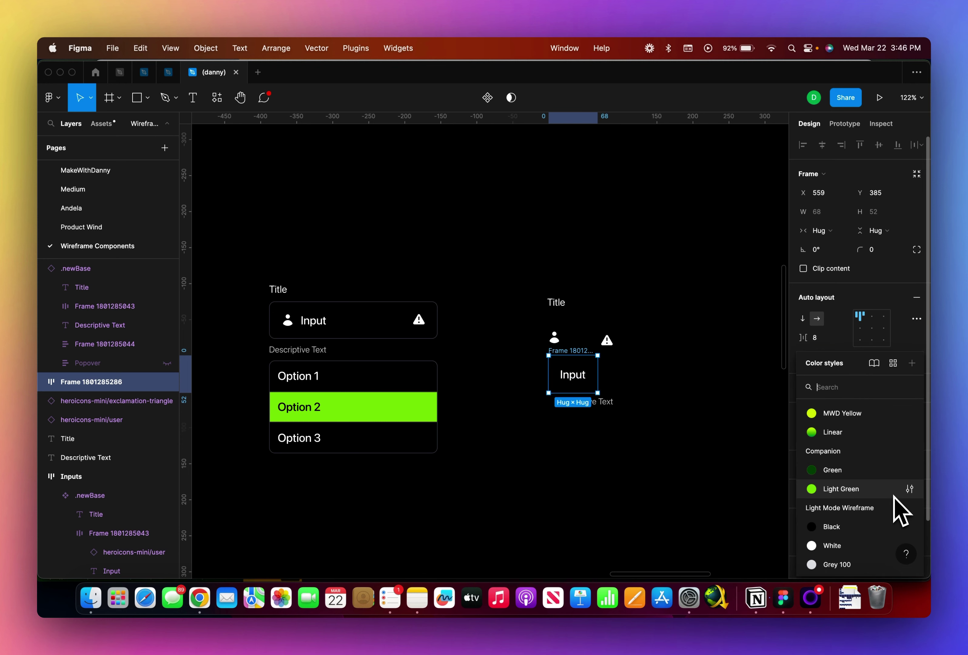
scroll(841, 512, "down", 5)
left_click(839, 521)
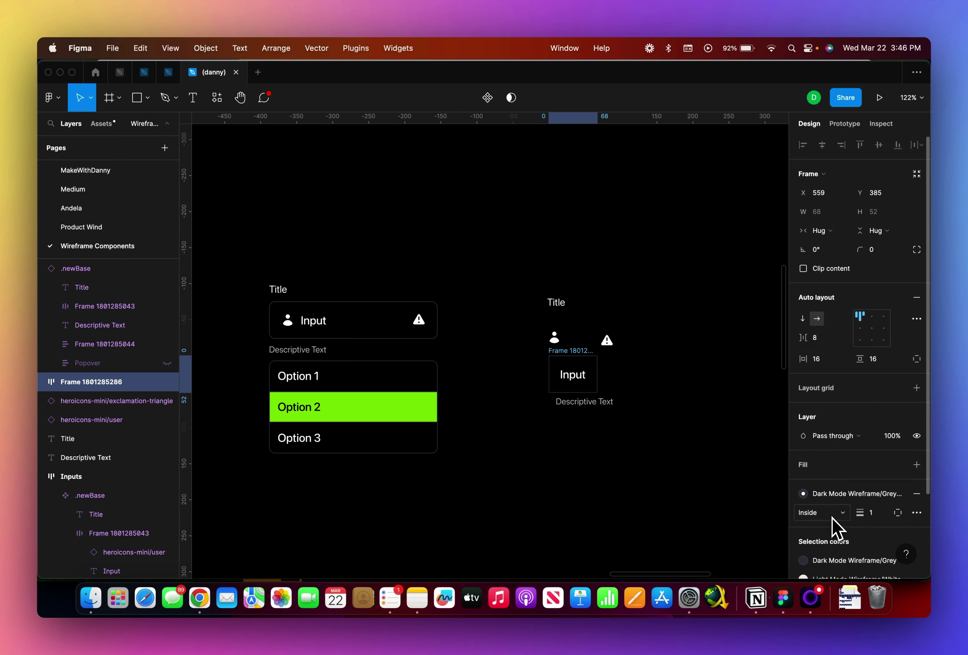
left_click(875, 256)
key("shift+Up")
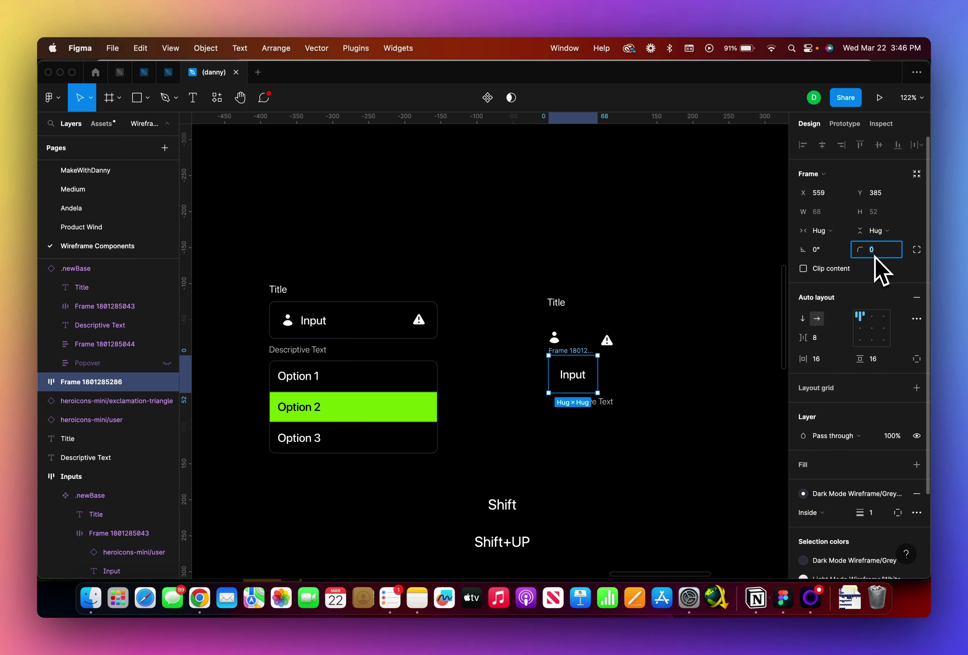
type("8")
key("Return")
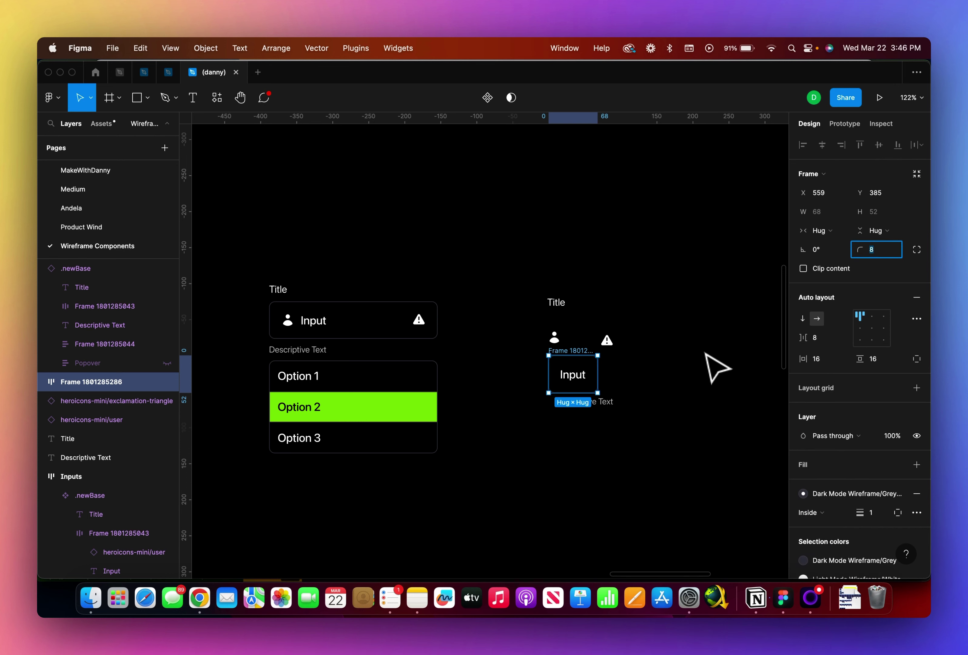
left_click(706, 374)
Centre the frame's content vertically and place the user icon before and the exclamation triangle icon after the Input text
scroll(571, 356, "up", 5)
left_click(568, 367)
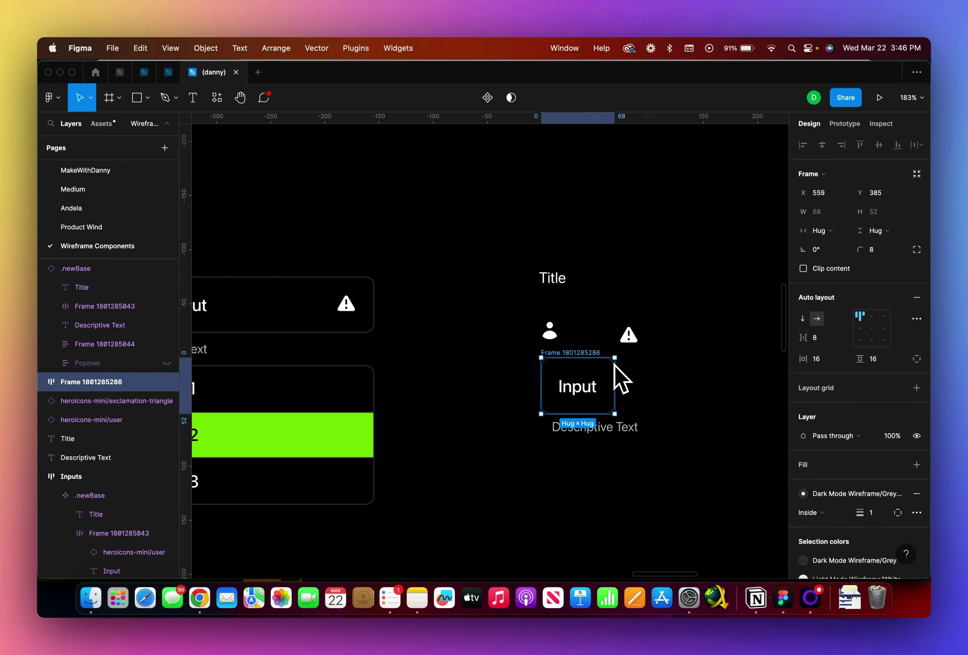
left_click(873, 328)
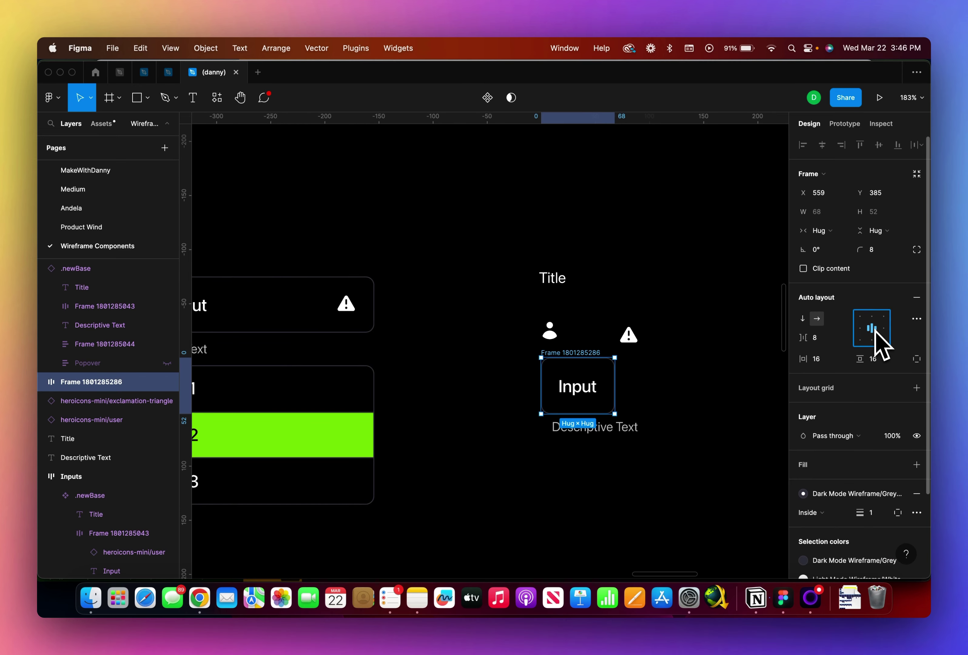
left_click_drag(550, 330, 579, 385)
left_click_drag(628, 336, 601, 403)
key("Right")
scroll(596, 386, "down", 3)
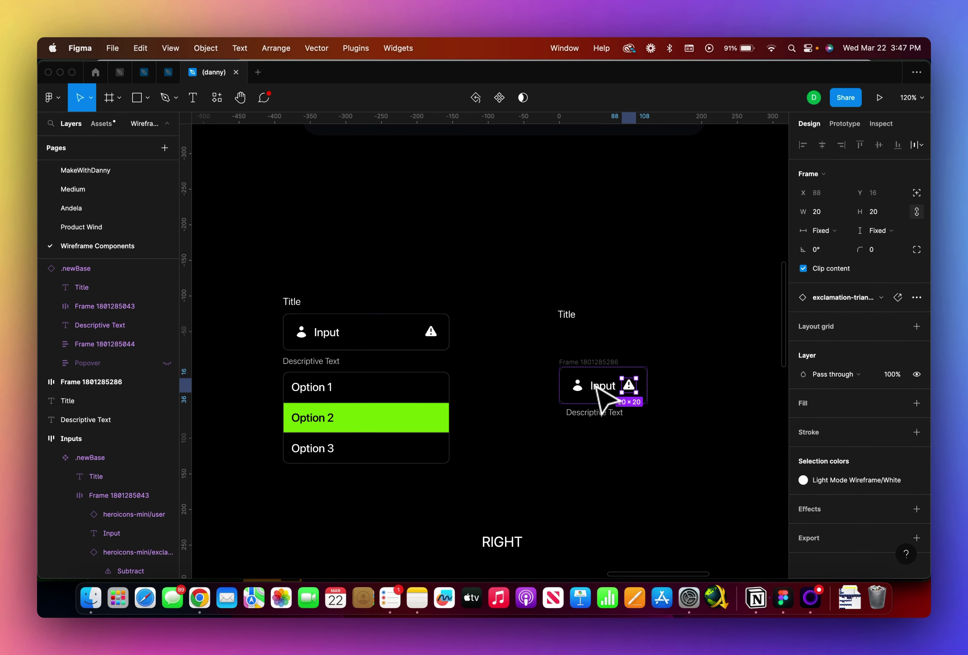
Widen the auto layout frame holding the icons and Input text to 228
left_click(609, 388)
key("super+a")
key("shift+a")
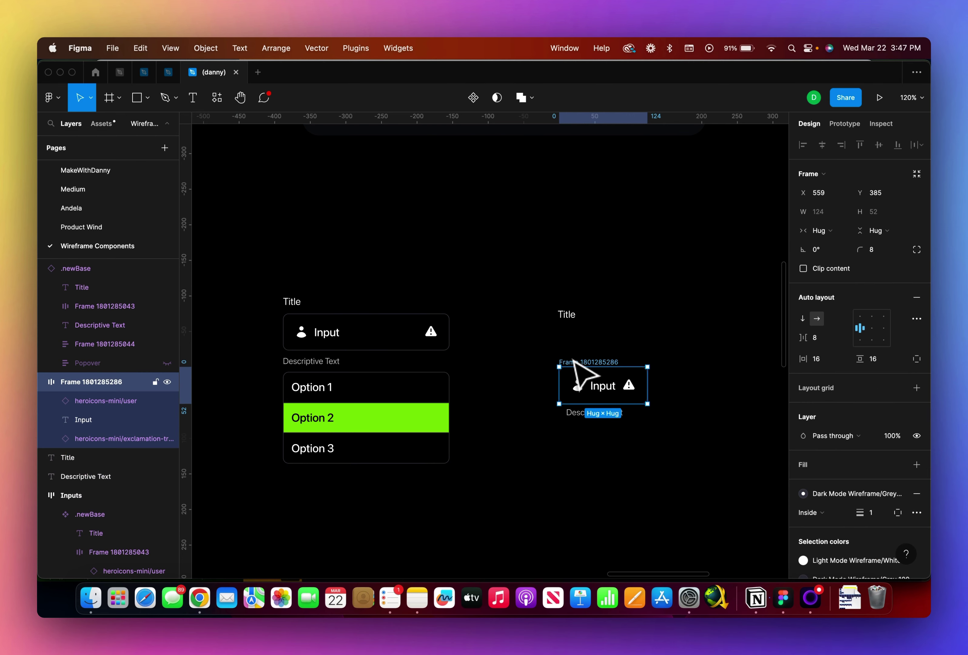
left_click_drag(648, 380, 726, 377)
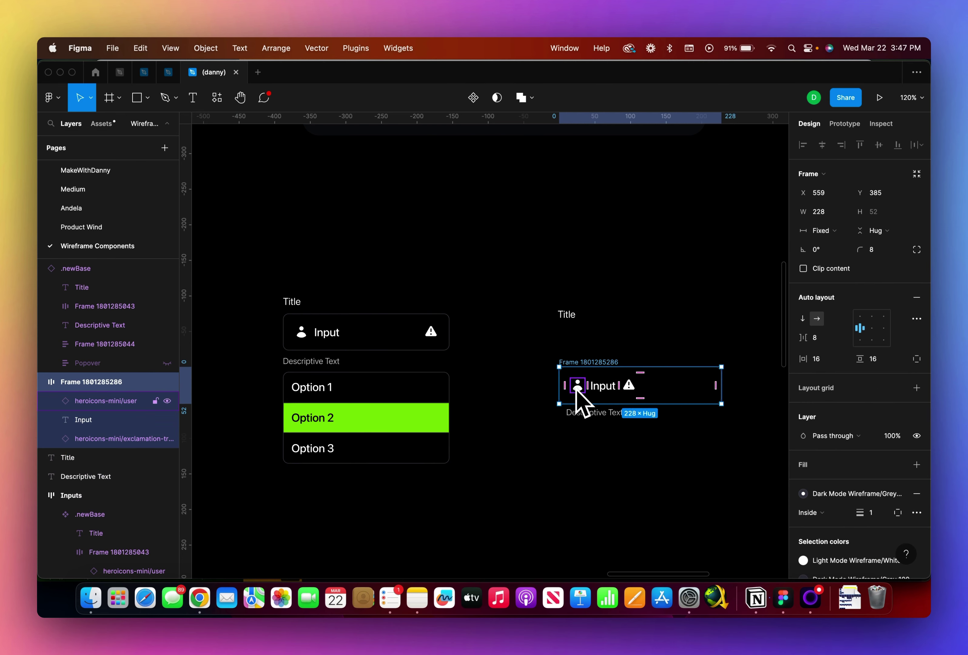
Try setting the Input text's horizontal resizing to Fill, and undo the change
left_click(602, 389)
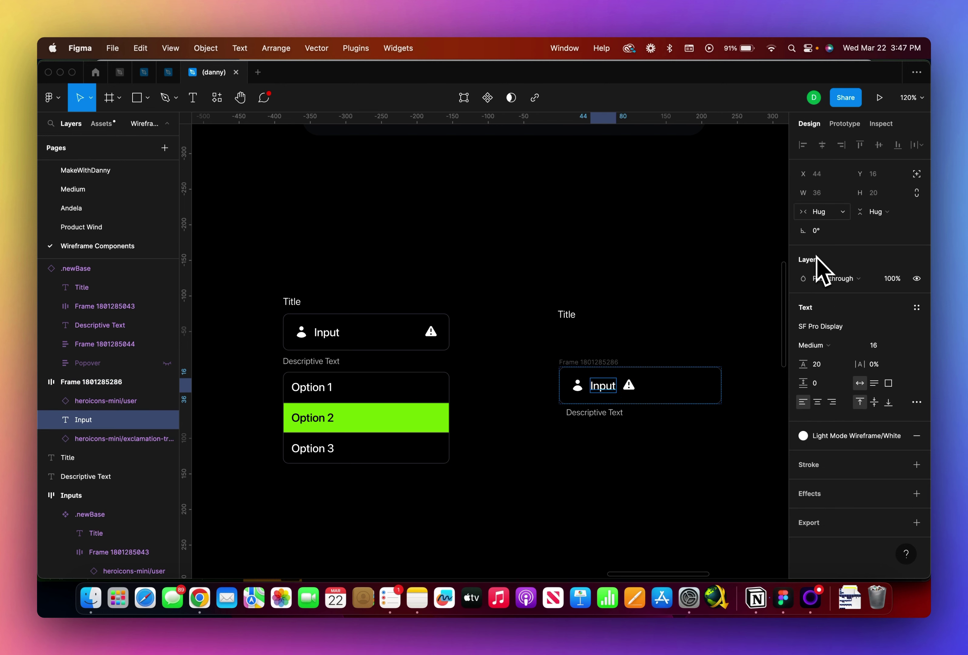
left_click(820, 212)
left_click(836, 226)
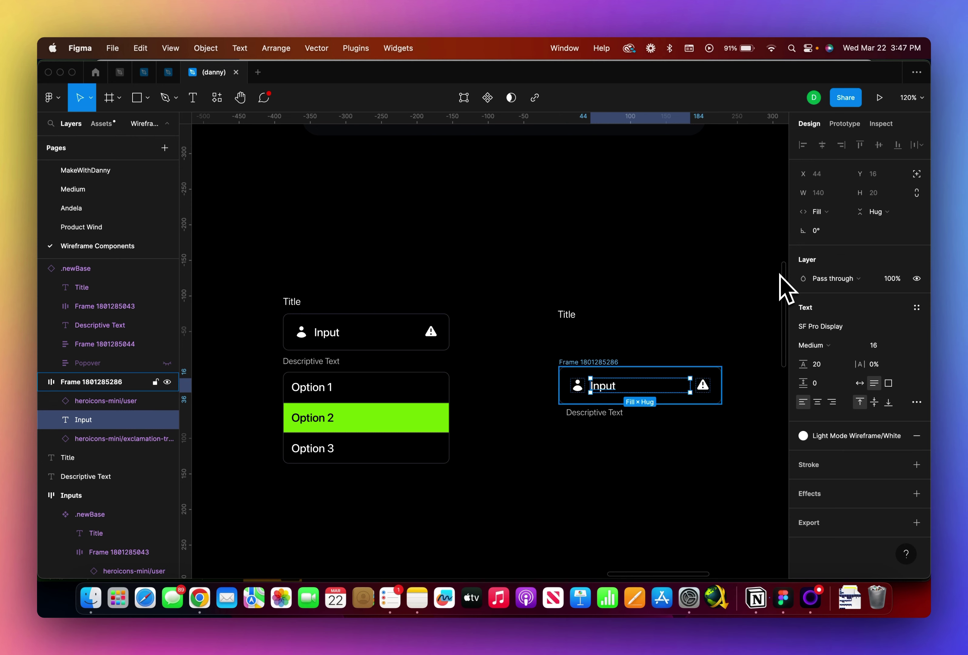
key("super+z")
Make the Input text fill the frame's remaining width directly from its bounding box on the canvas
scroll(617, 396, "up", 5)
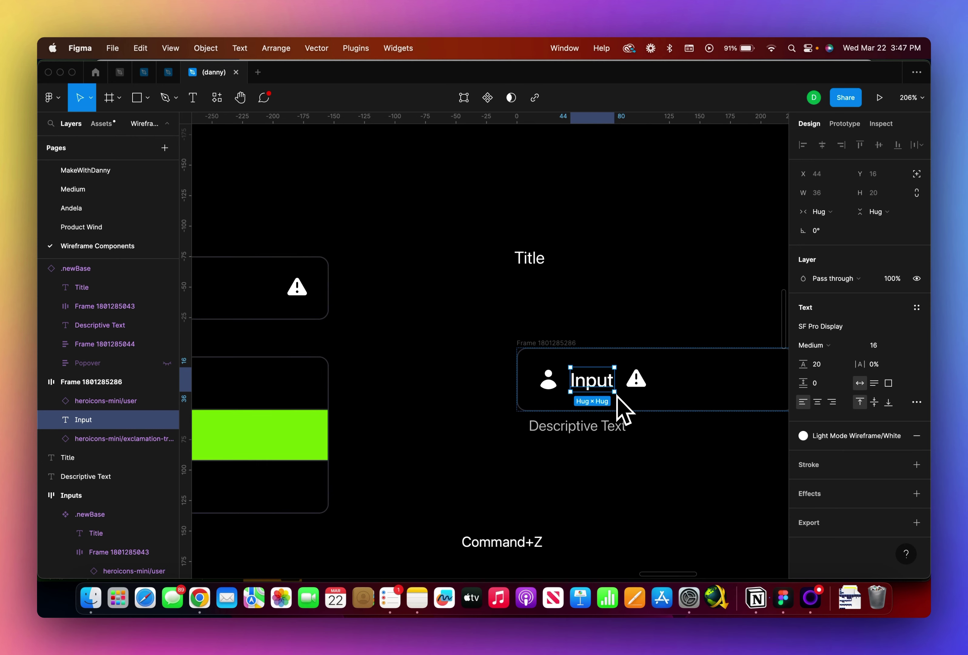
double_click(616, 393, "alt")
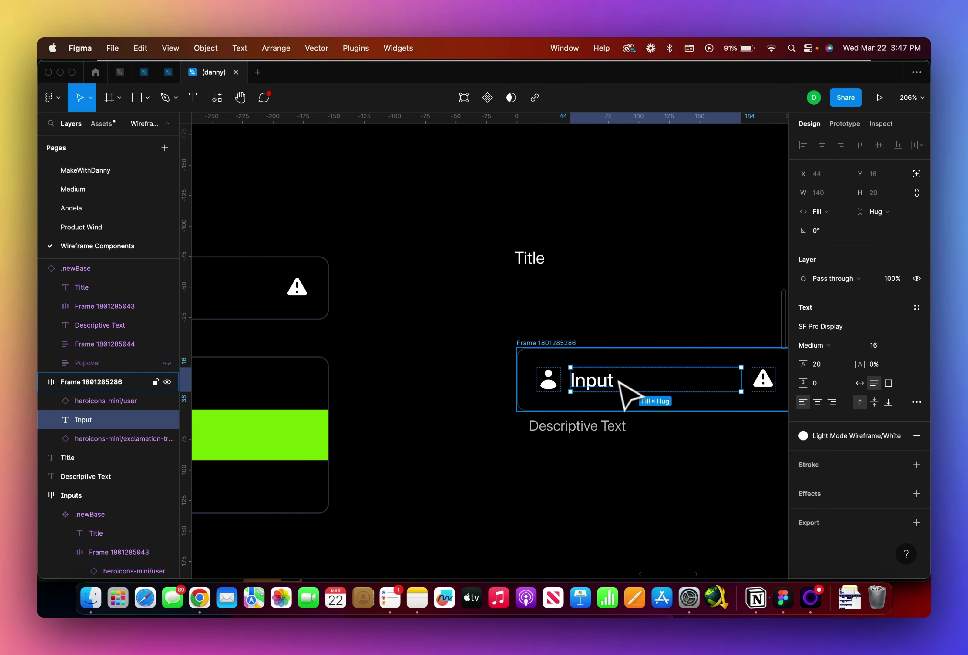
scroll(656, 387, "down", 5)
scroll(646, 381, "right", 3)
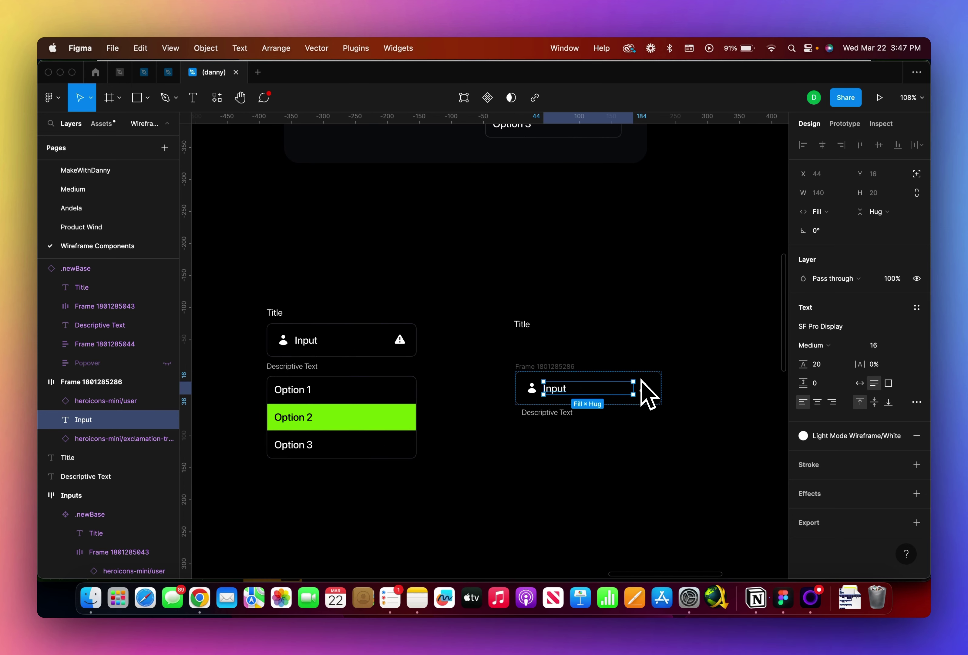
Line up the input frame at X 557, Y 355 and the Descriptive Text at X 557, Y 416 below the Title
key("Escape")
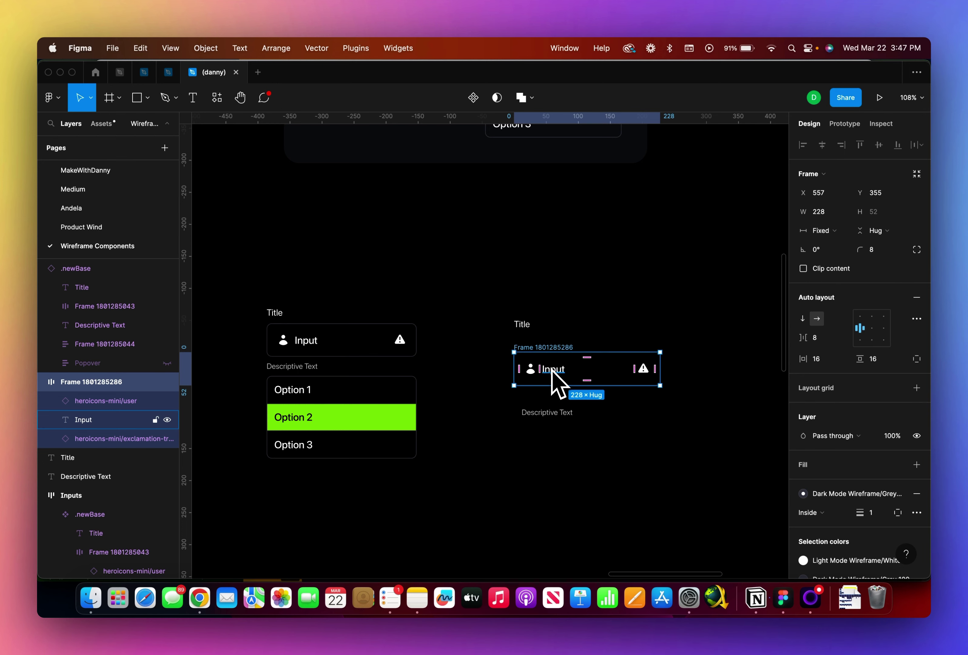
scroll(552, 370, "up", 3)
left_click(506, 324)
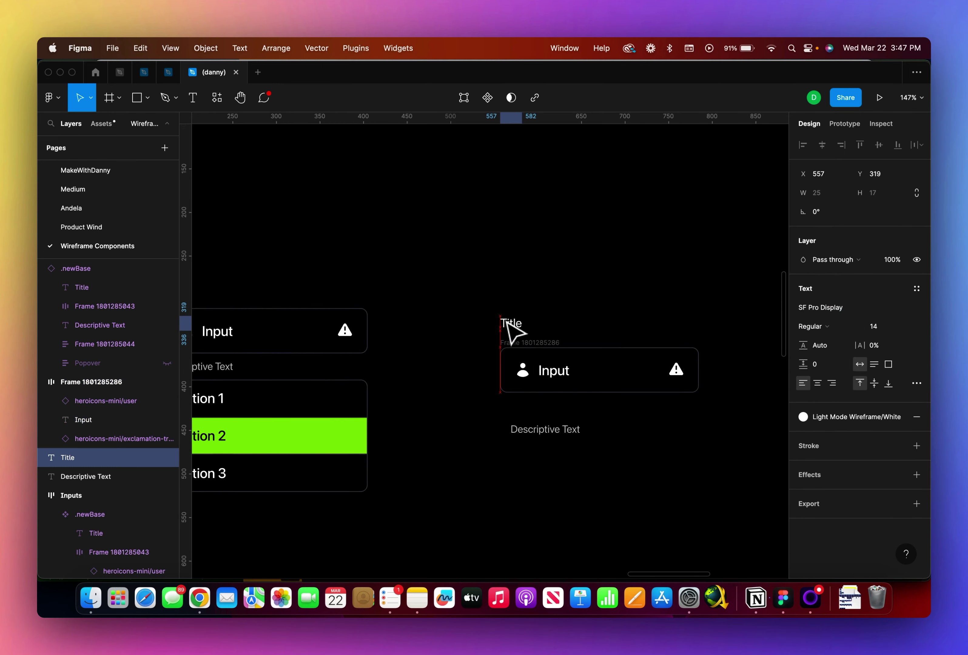
left_click(525, 431)
left_click_drag(525, 430, 523, 412)
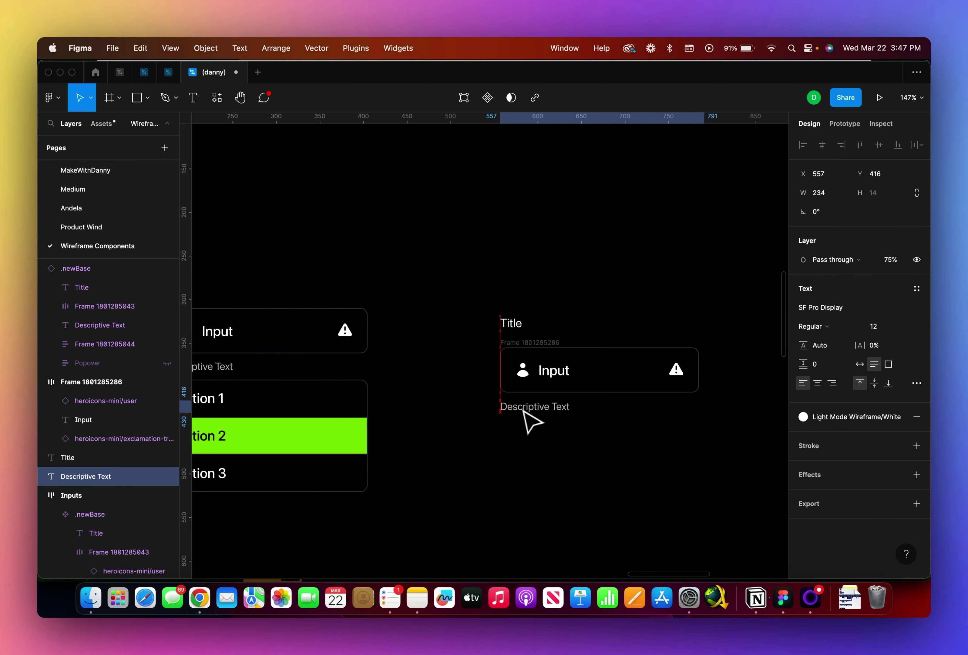
Combine the Title, input frame and Descriptive Text in a vertical auto layout frame with an item spacing of 12
left_click(529, 345, "shift")
left_click(509, 325, "shift")
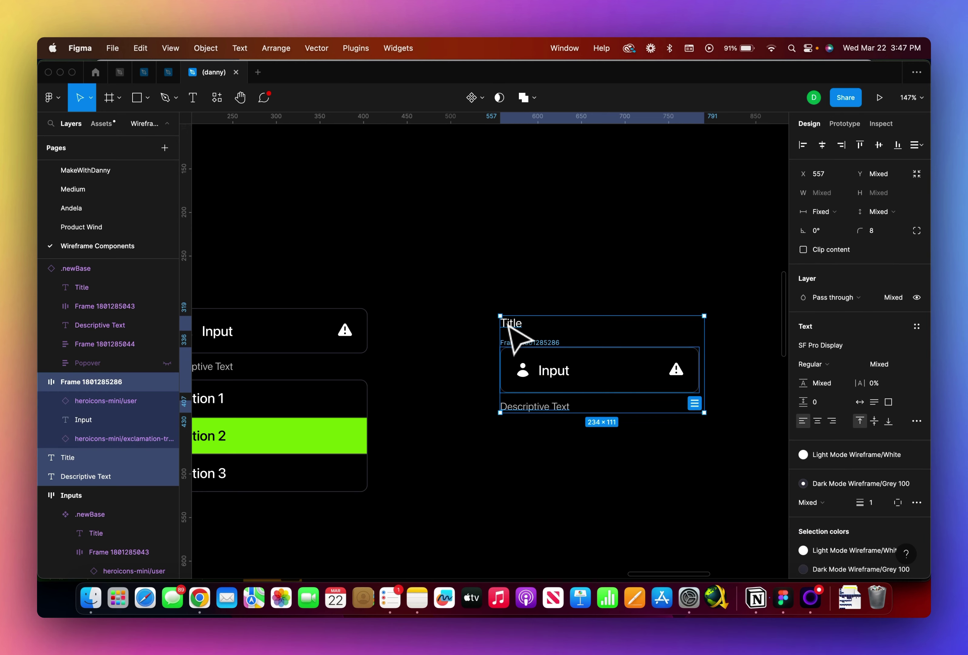
key("shift+a")
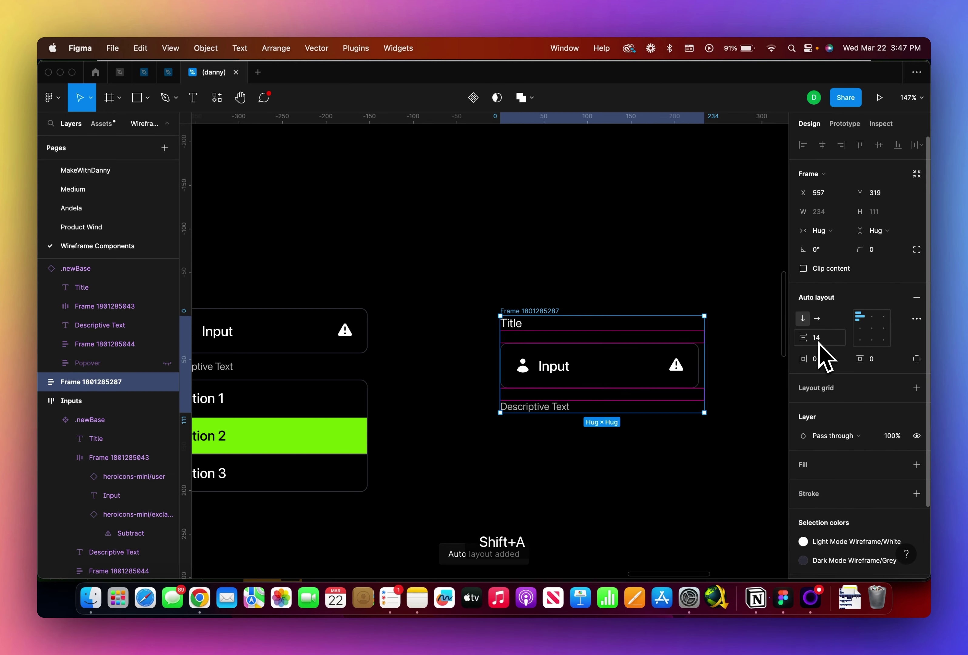
left_click(824, 338)
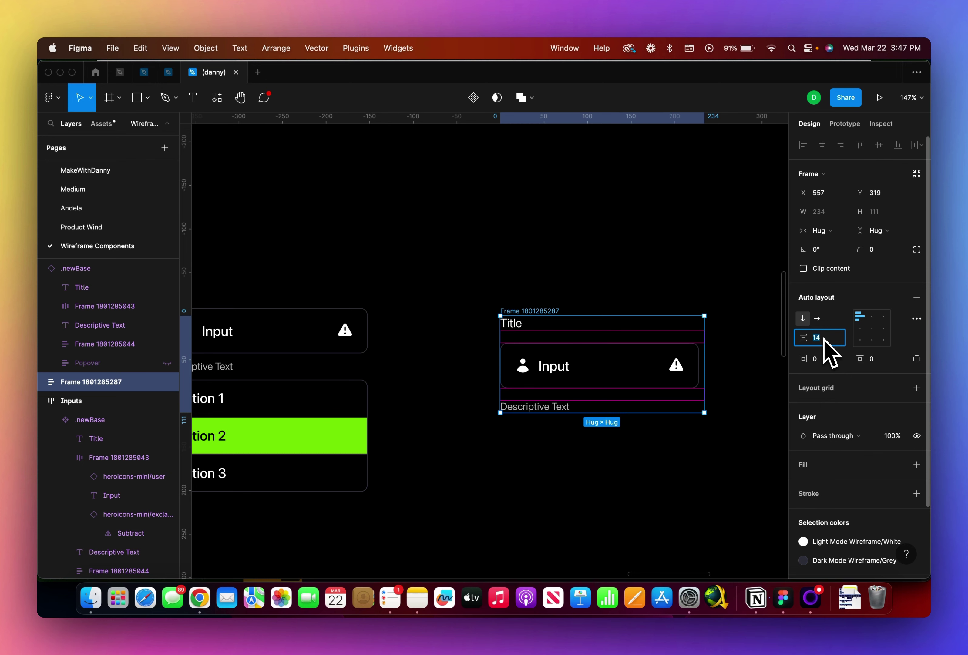
key("Down")
key("Down")
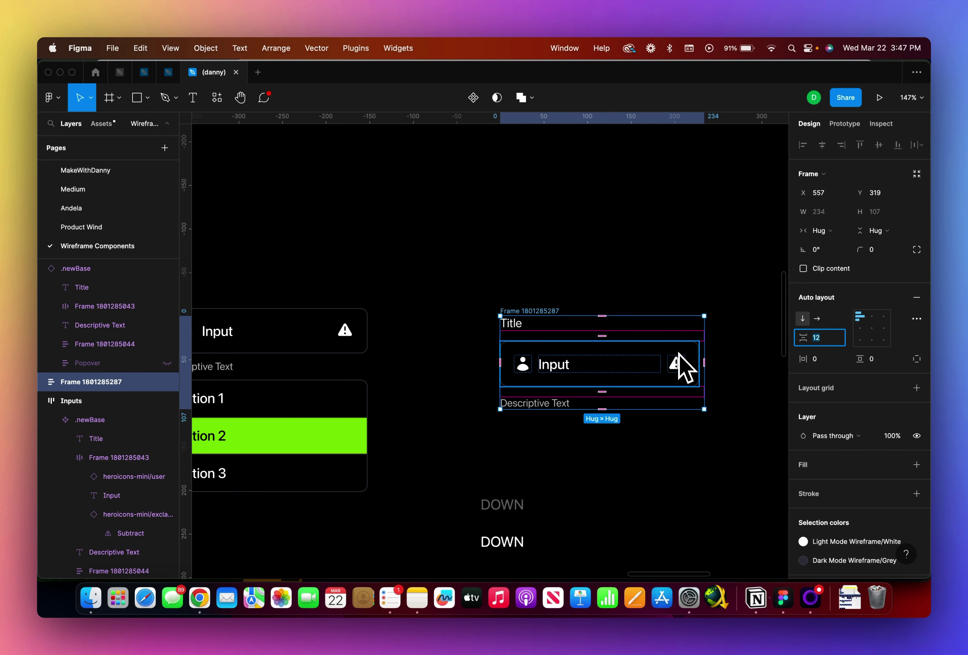
scroll(682, 364, "down", 2)
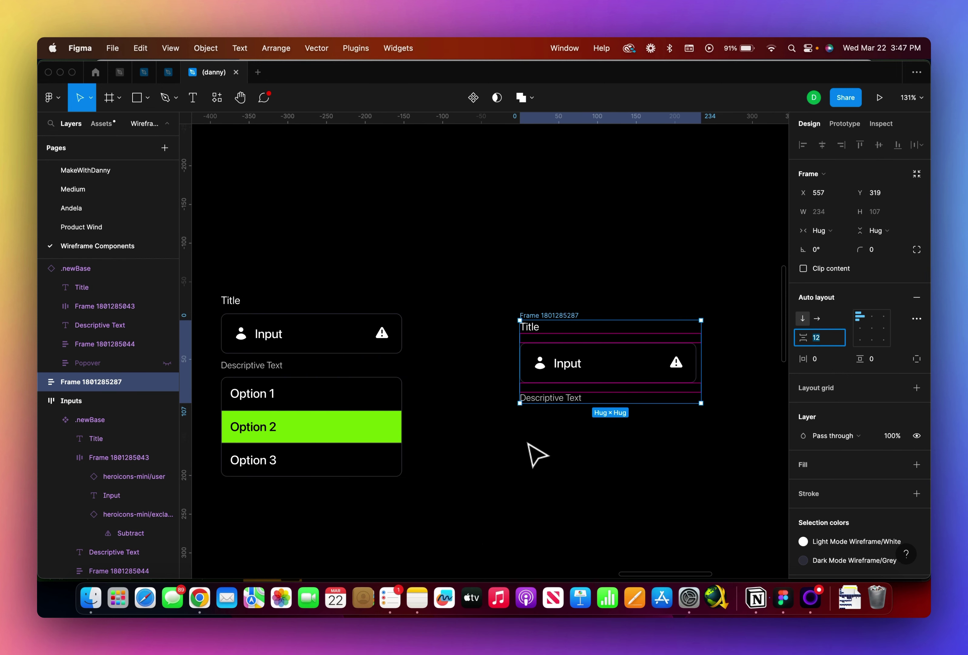
left_click(534, 458)
Add a text layer reading "Option 1" below the rebuilt input's Descriptive Text
scroll(533, 460, "right", 3)
scroll(521, 445, "down", 1)
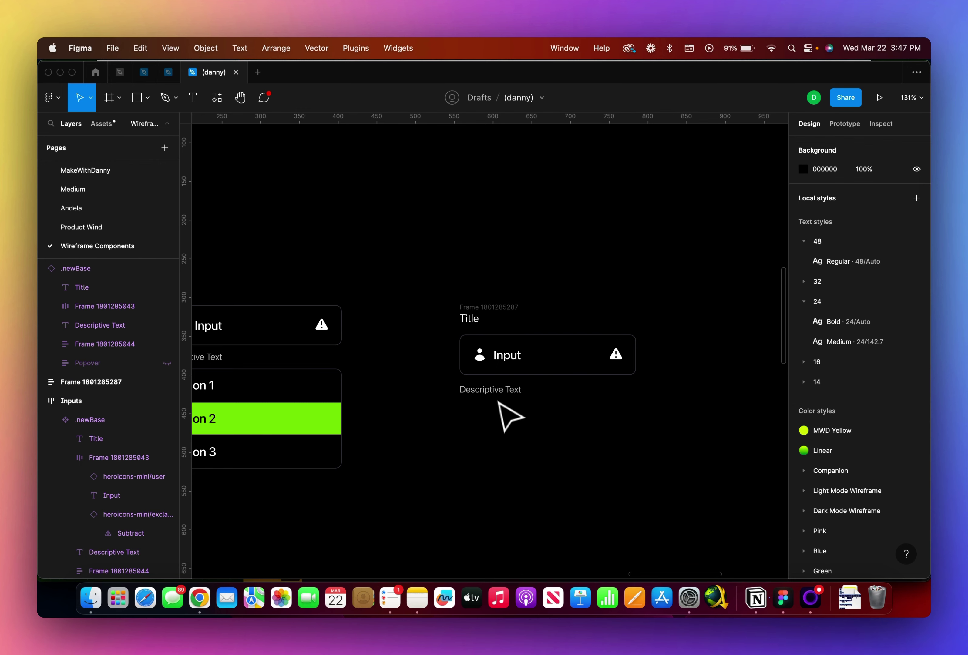
scroll(478, 454, "left", 3)
scroll(477, 454, "down", 2)
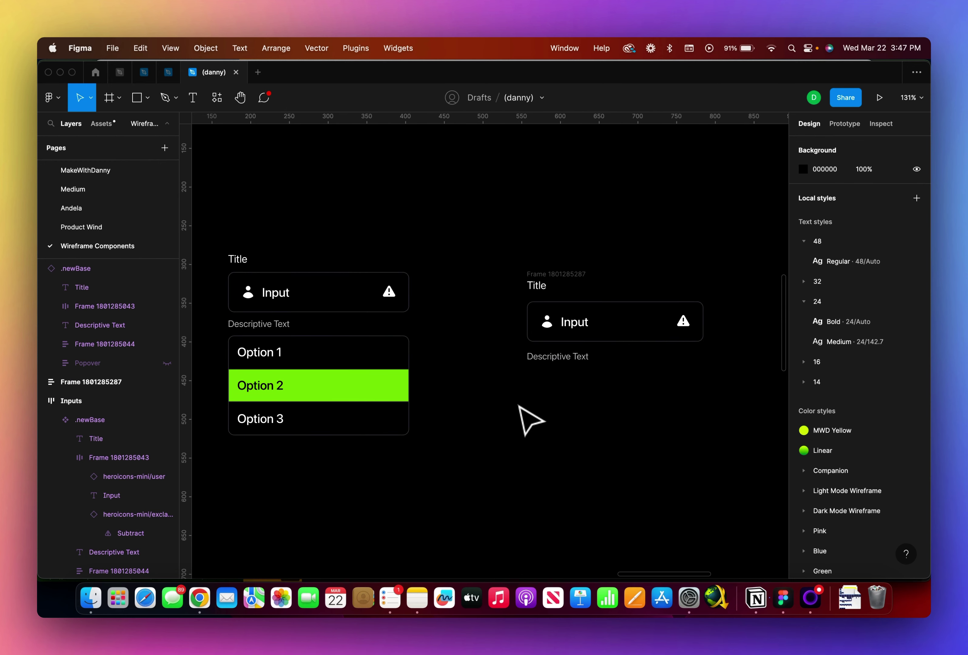
key("t")
left_click(535, 394)
type("Op")
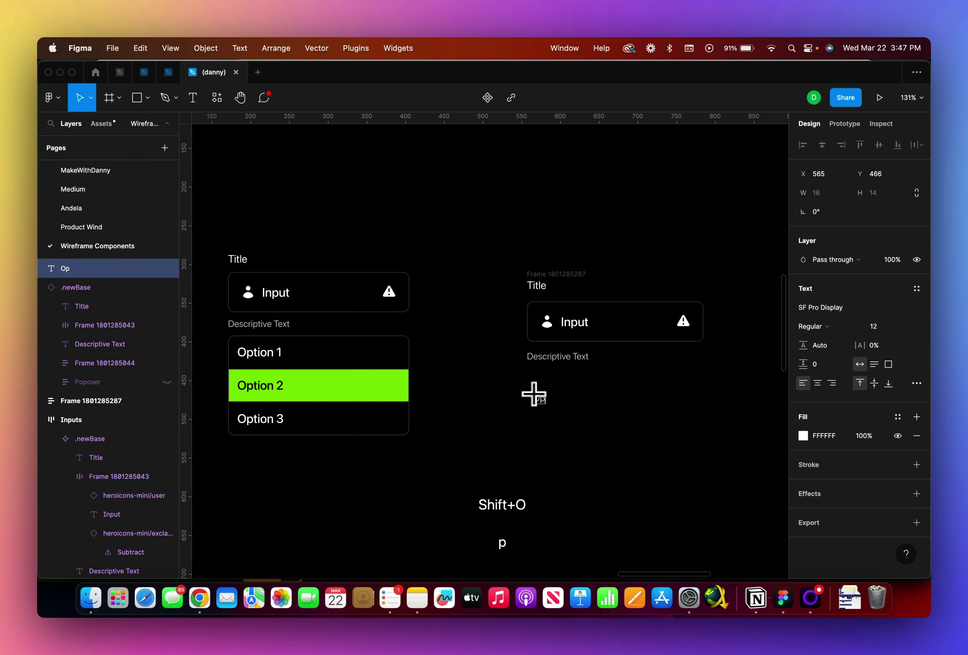
type("tion 1")
key("Escape")
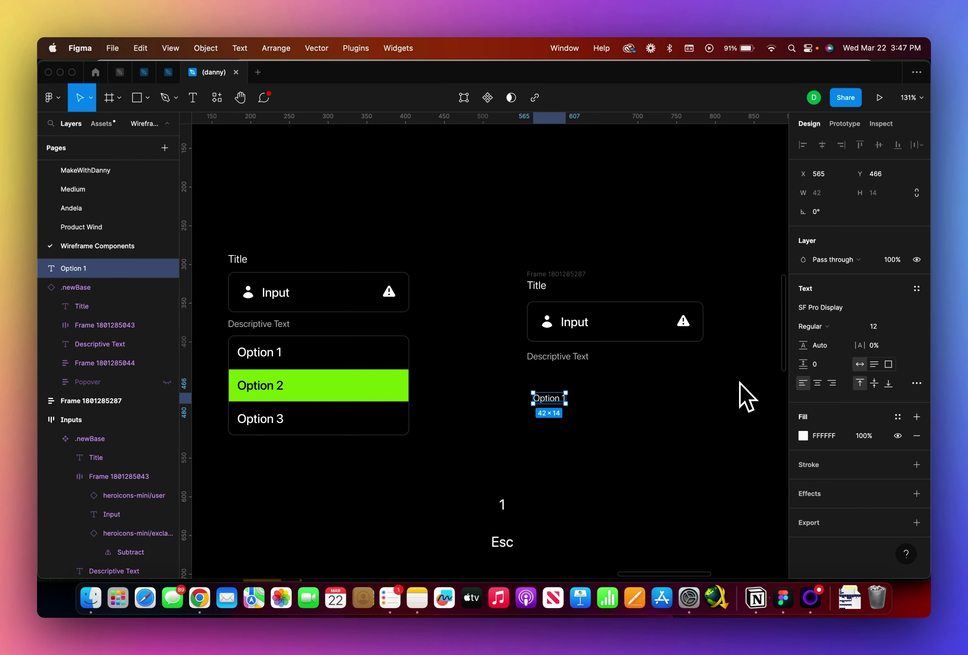
Set the font size of the new Option 1 text to 16
left_click(886, 326)
key("Up")
key("Up")
key("Up")
key("Up")
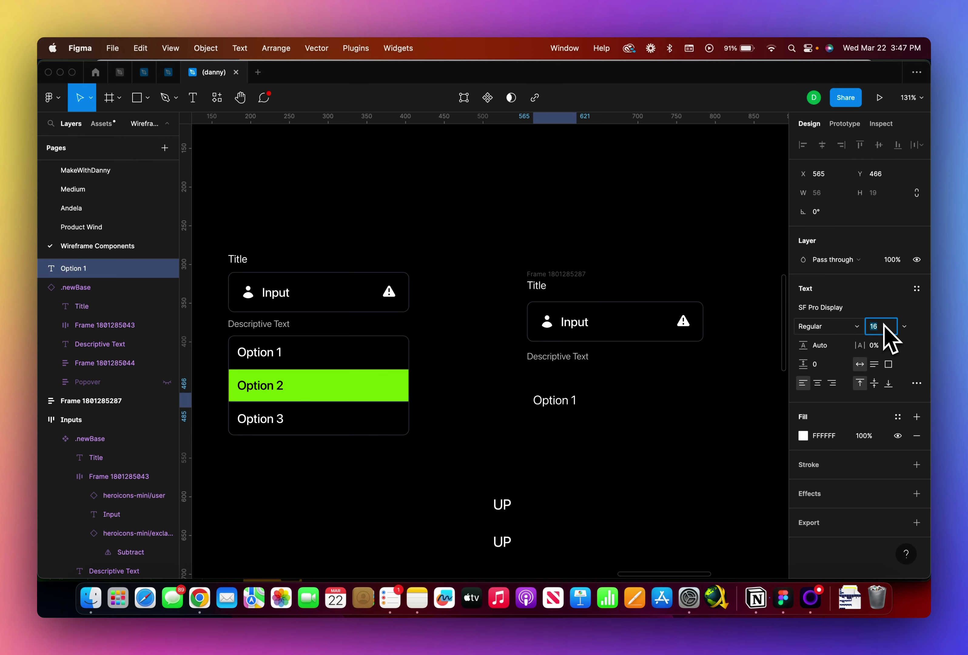
left_click(579, 439)
Duplicate the Option 1 text twice straight down with gaps of 17, and change the middle copy to "Option 2"
left_click_drag(566, 404, 562, 430)
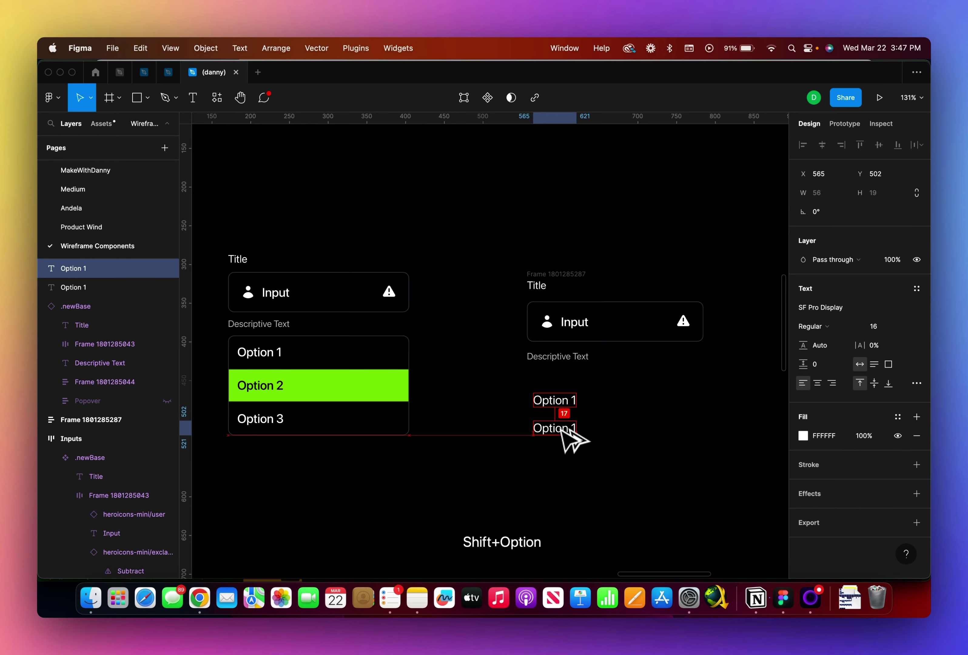
key("super+d")
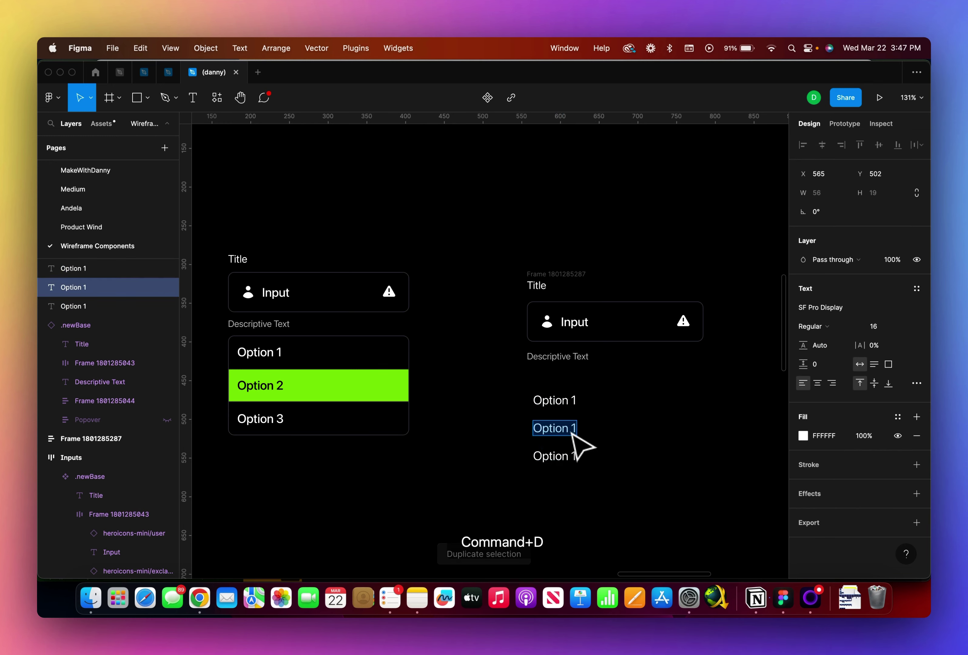
key("Right")
key("BackSpace")
type("2")
key("Escape")
Change the lowest copy of the option text to "Option 3"
double_click(575, 456)
key("Right")
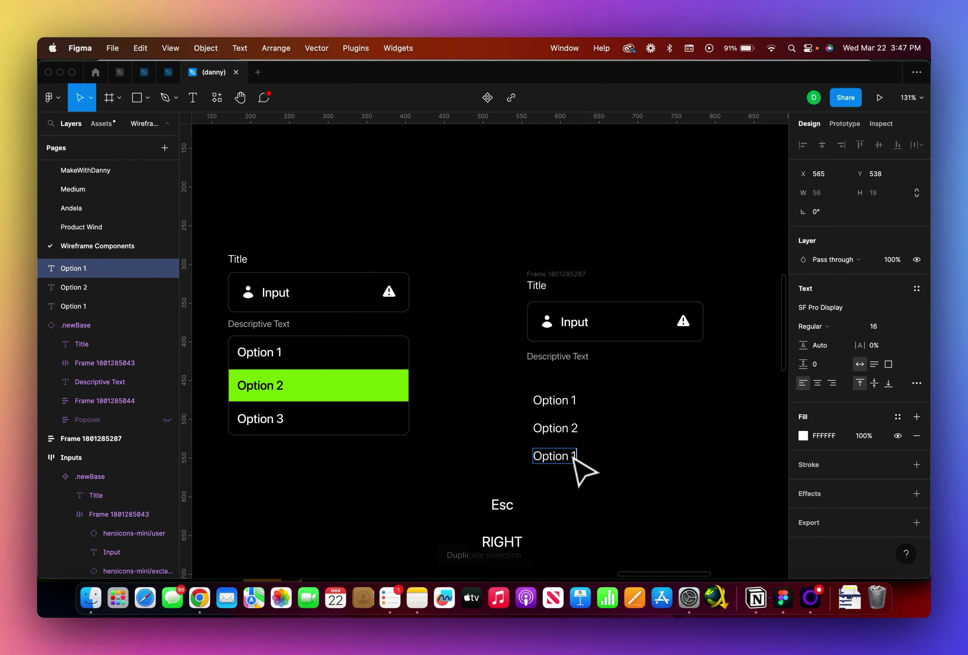
key("BackSpace")
type("3")
key("Escape")
left_click(601, 455)
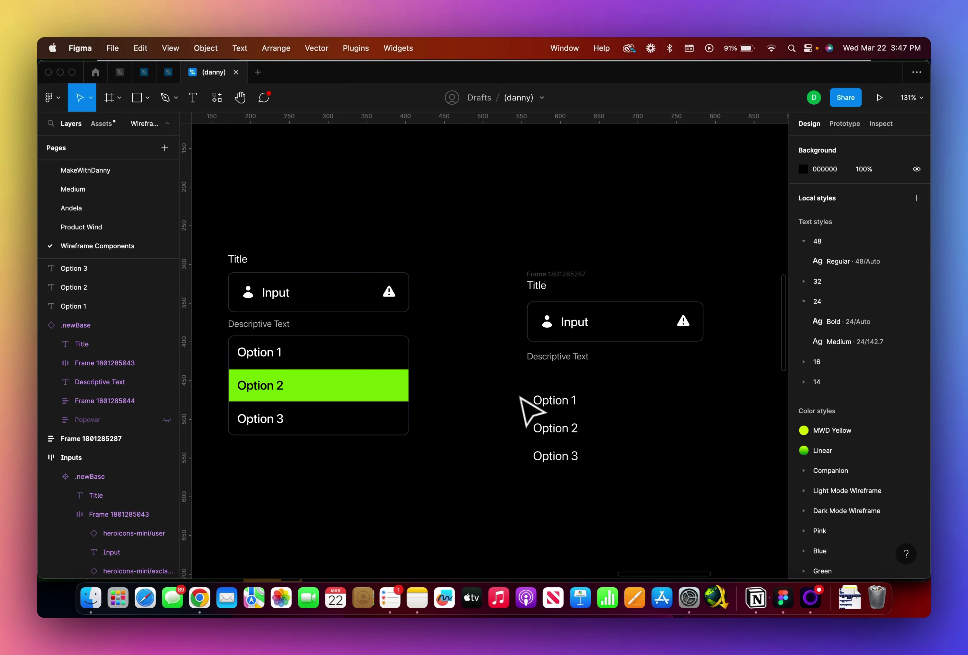
Arrange the three option texts as auto layout rows in a vertical list inside the rebuilt input, with the list's item spacing at 0
left_click_drag(510, 393, 557, 462)
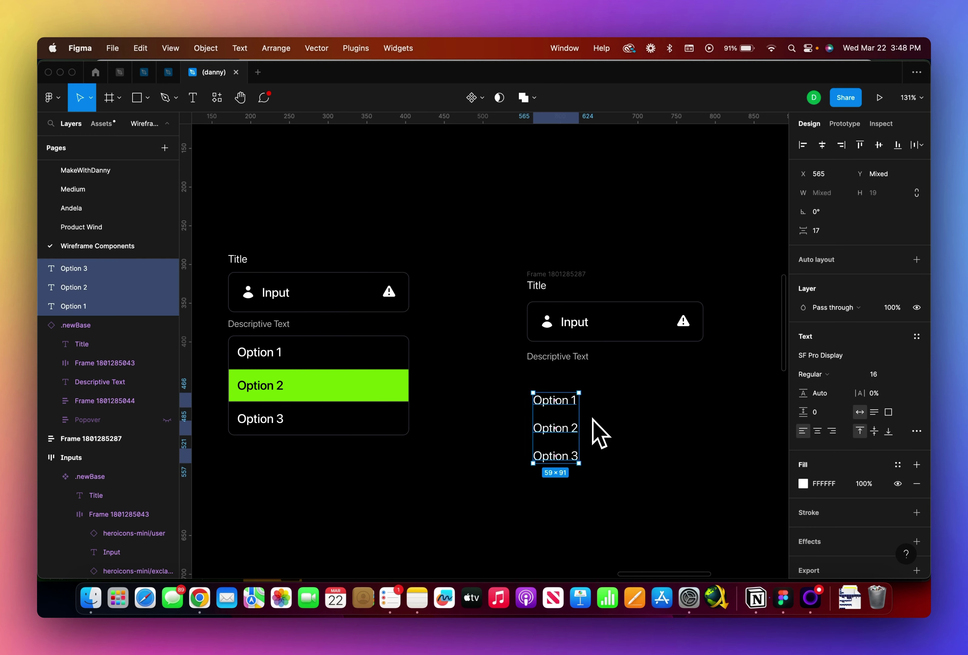
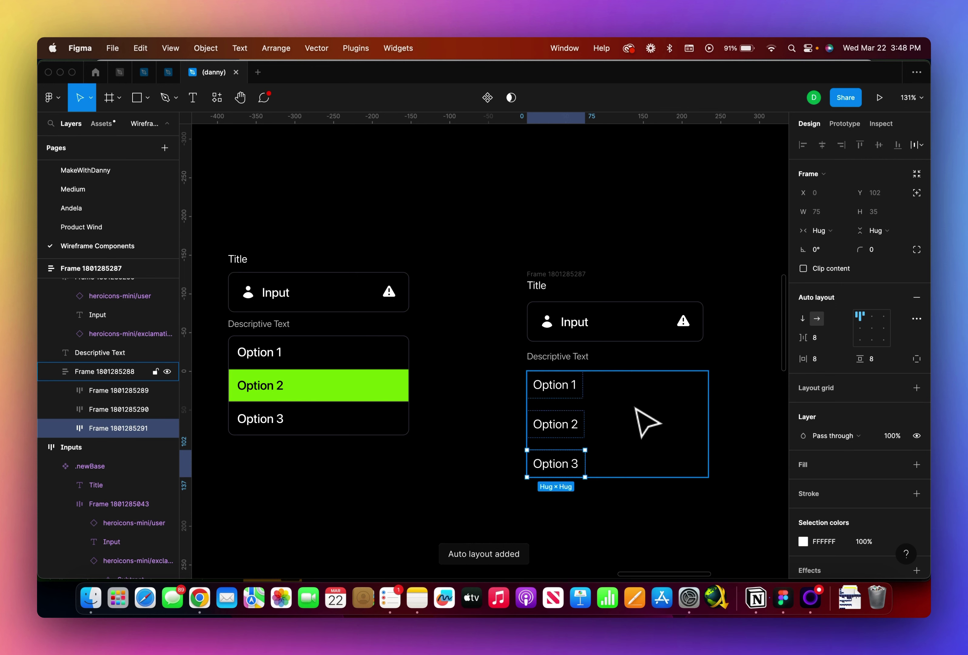
key("shift+Return")
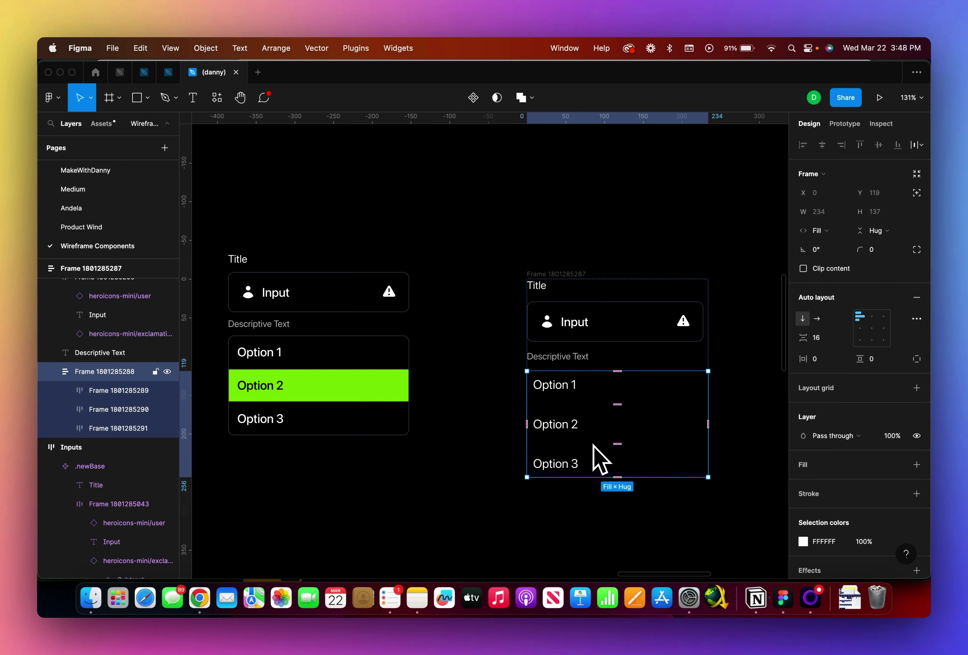
left_click(830, 336)
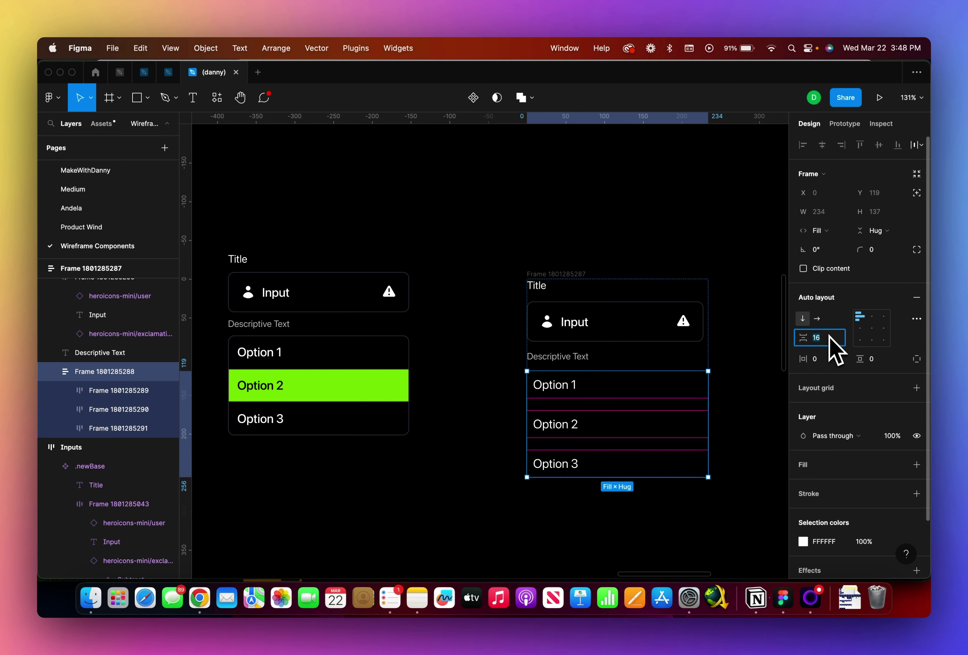
type("0")
key("Return")
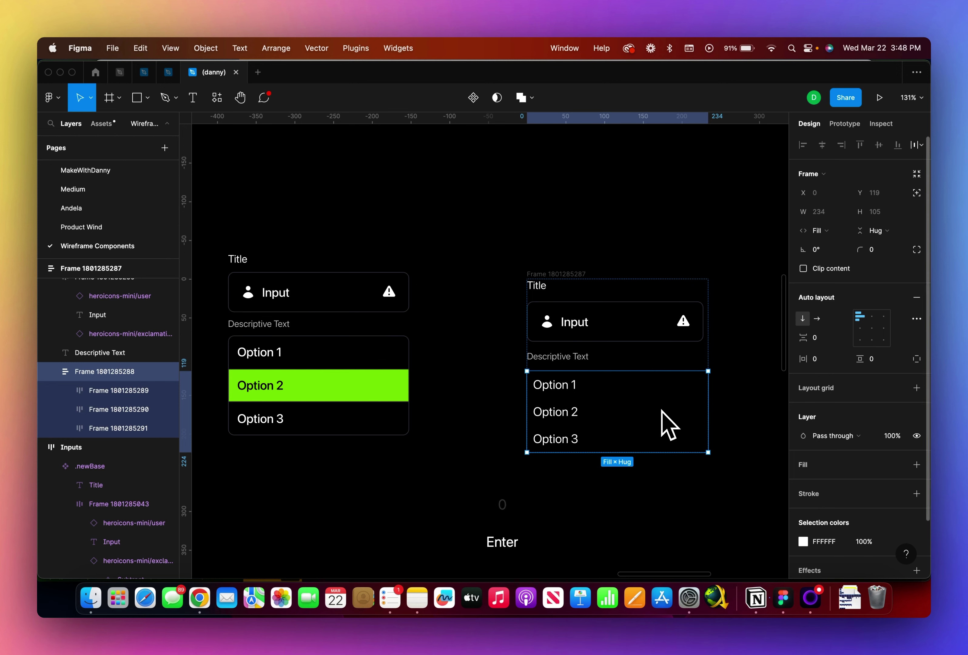
Make all three option rows fill the list's width and set their padding to 12
left_click(557, 412)
left_click(579, 387)
left_click(573, 403, "shift")
left_click(560, 446, "shift")
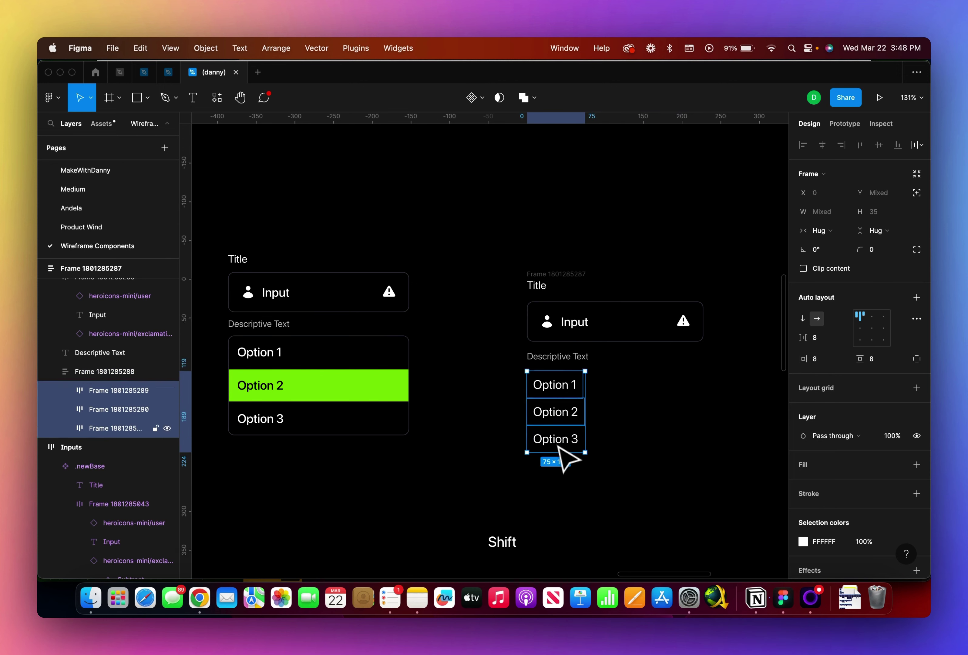
left_click(820, 231)
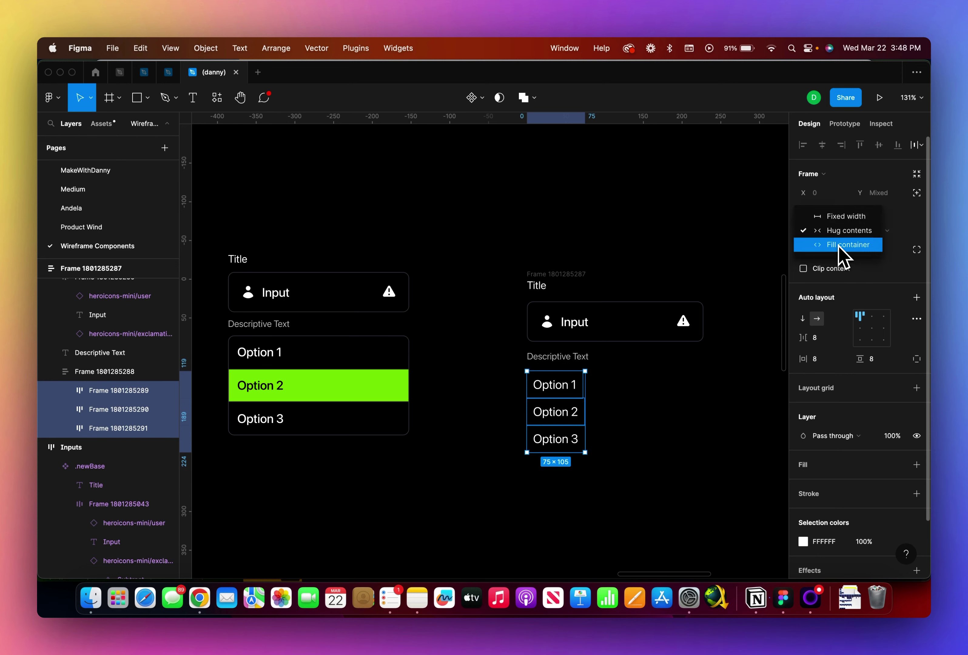
left_click(840, 245)
left_click(823, 360)
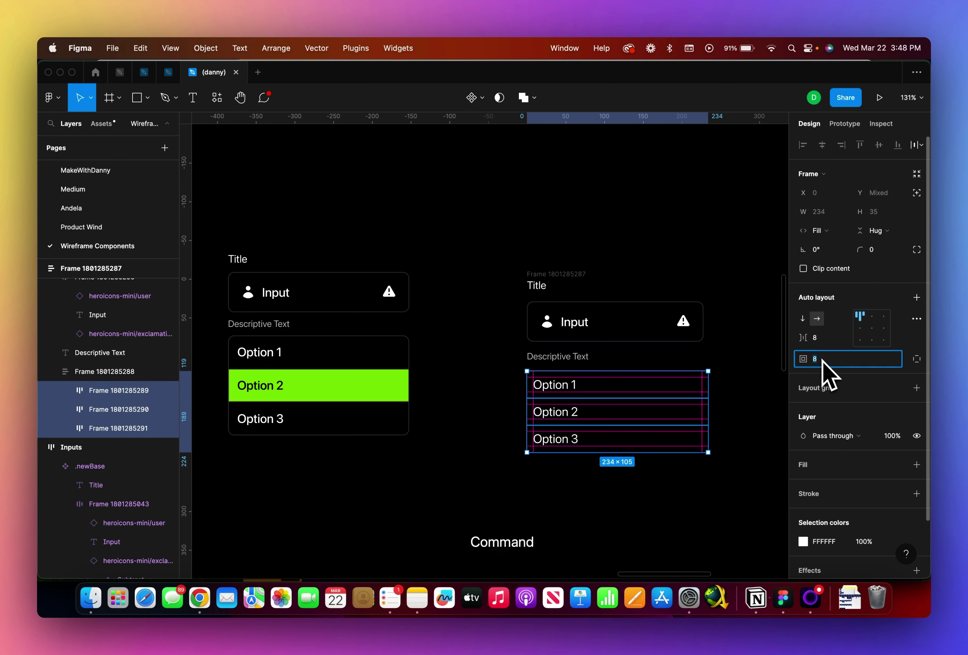
key("super+Up")
key("super+Up")
key("super+Up")
key("super+Up")
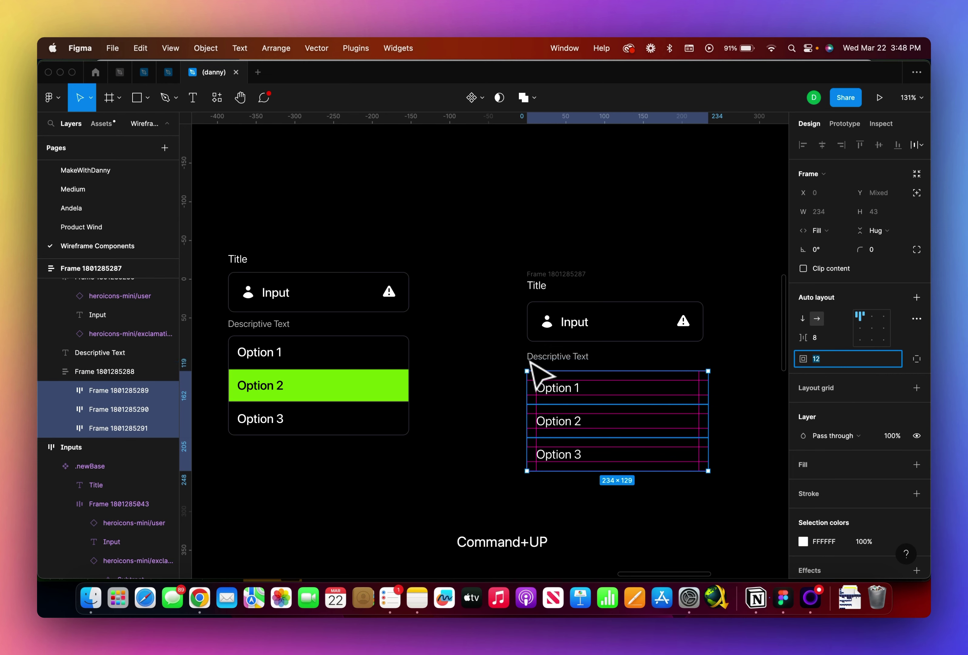
left_click(515, 372)
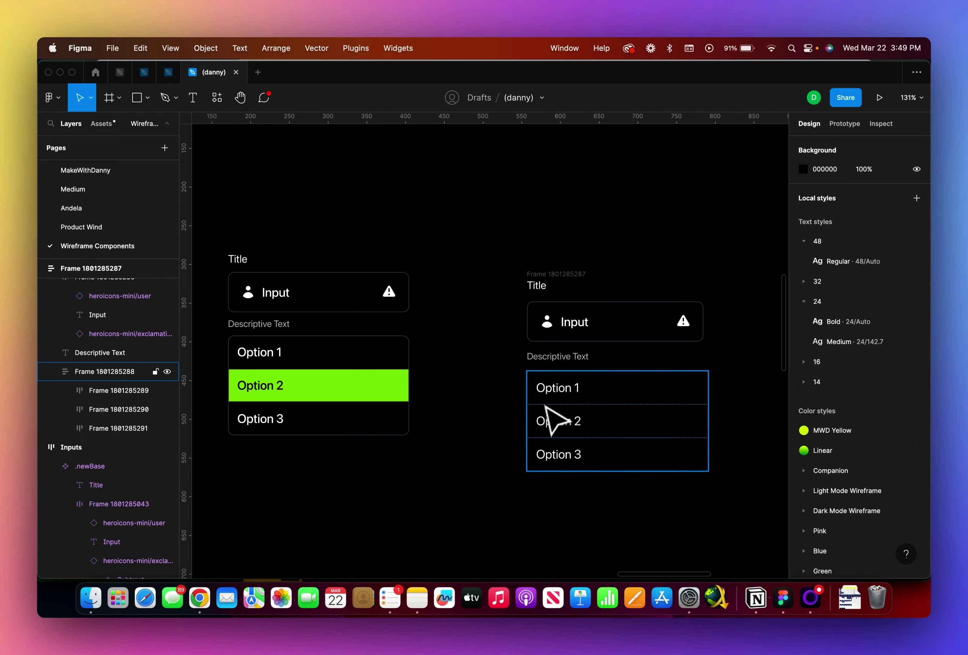
Give the options list frame a Dark Mode Wireframe grey stroke and a corner radius of 8
left_click(573, 381)
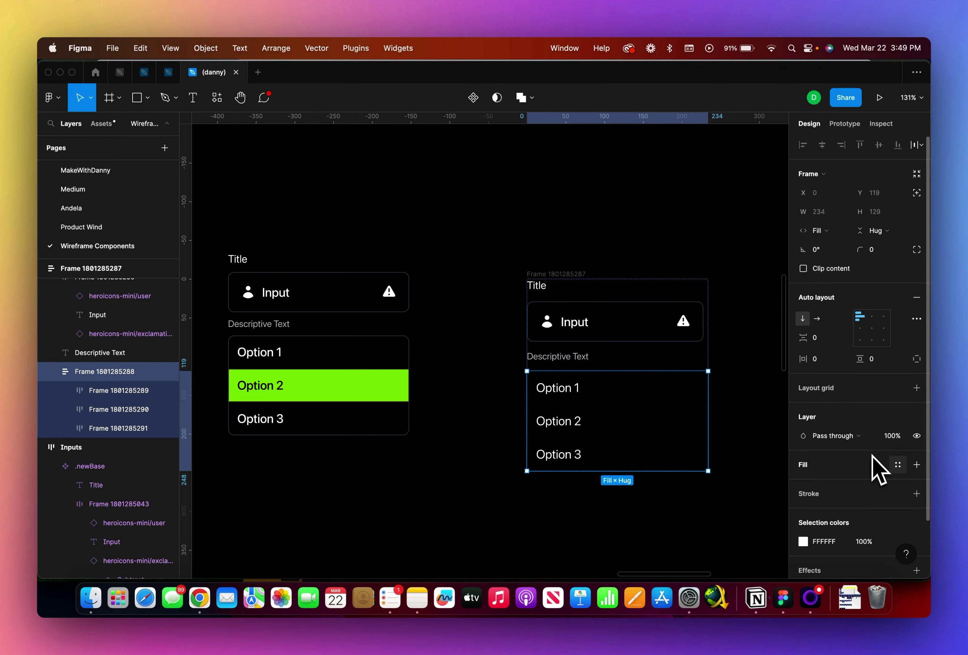
left_click(899, 494)
scroll(845, 506, "down", 8)
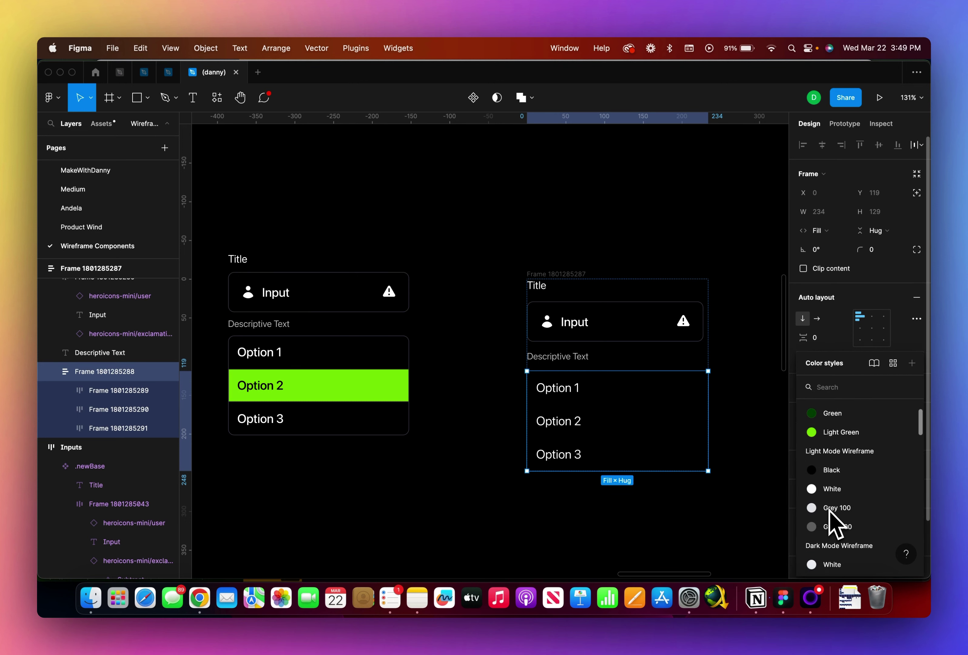
left_click(827, 529)
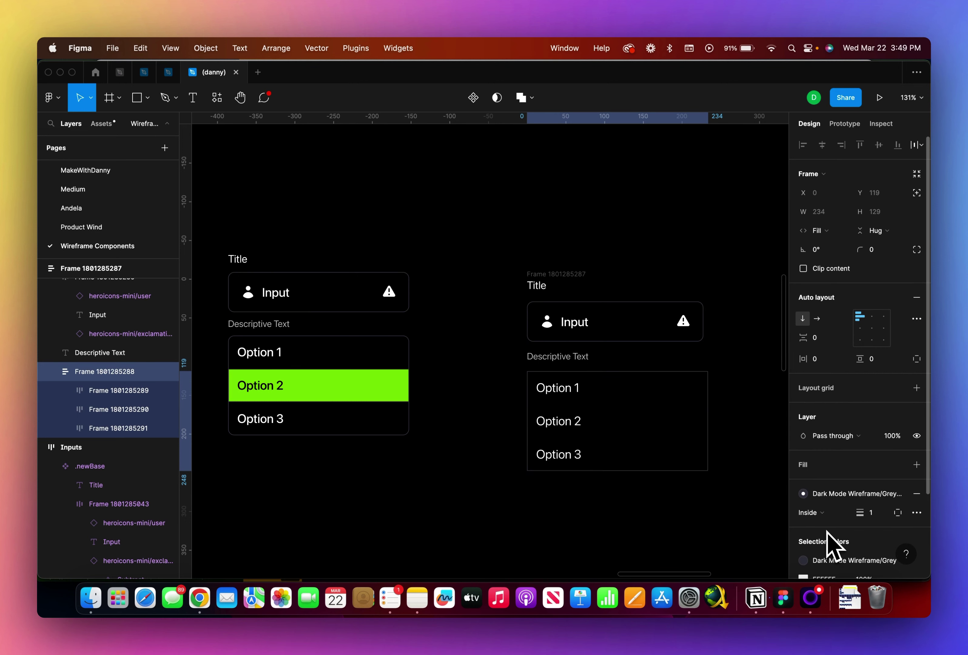
left_click(877, 254)
key("shift+Up")
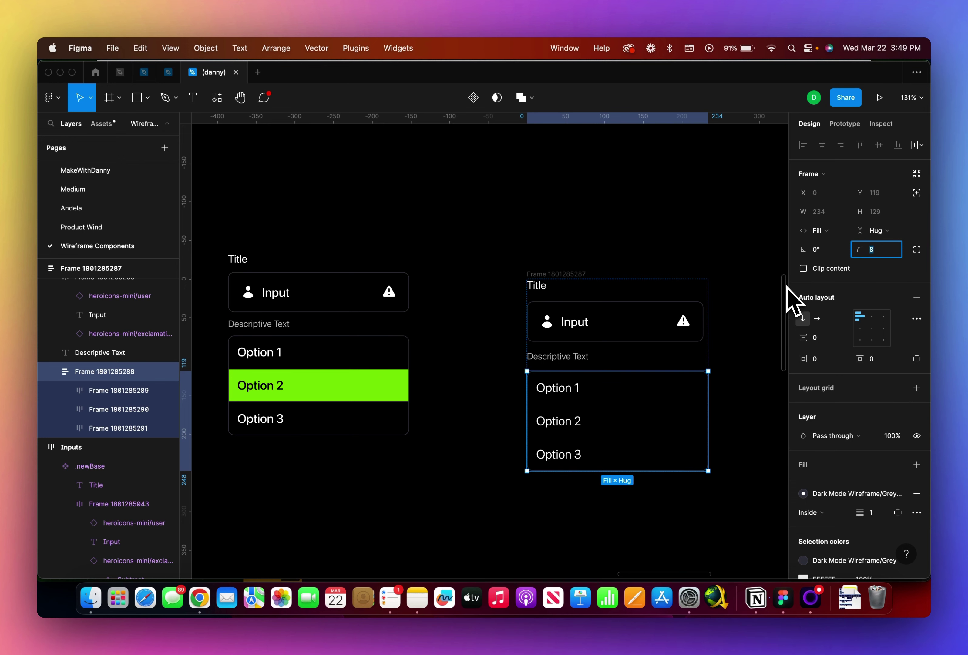
left_click(487, 445)
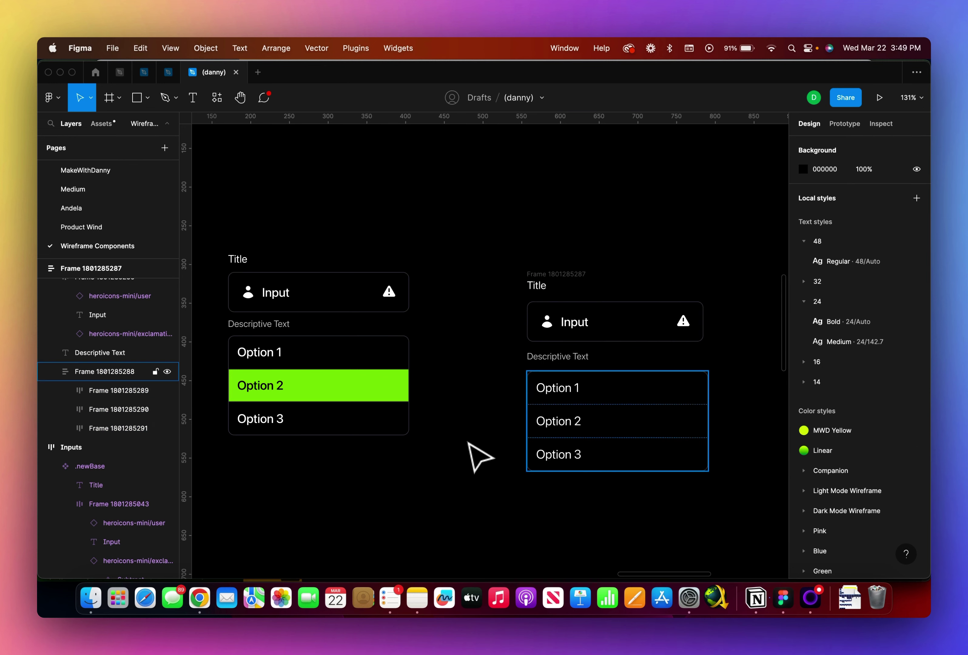
Fill the rebuilt list's Option 2 row with the Companion/Light Green color style
left_click(579, 423)
left_click(897, 465)
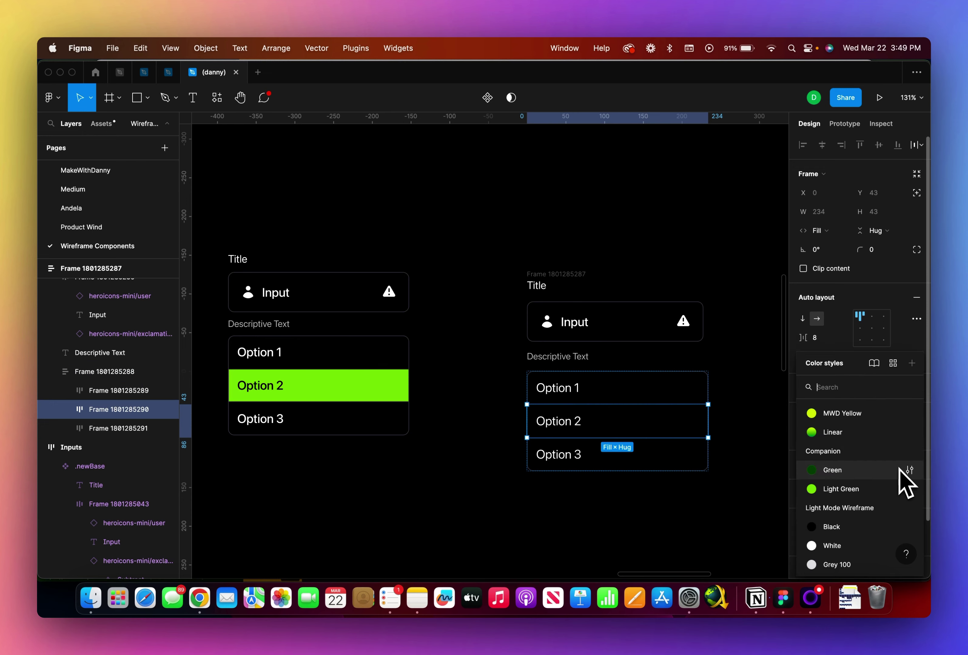
left_click(848, 490)
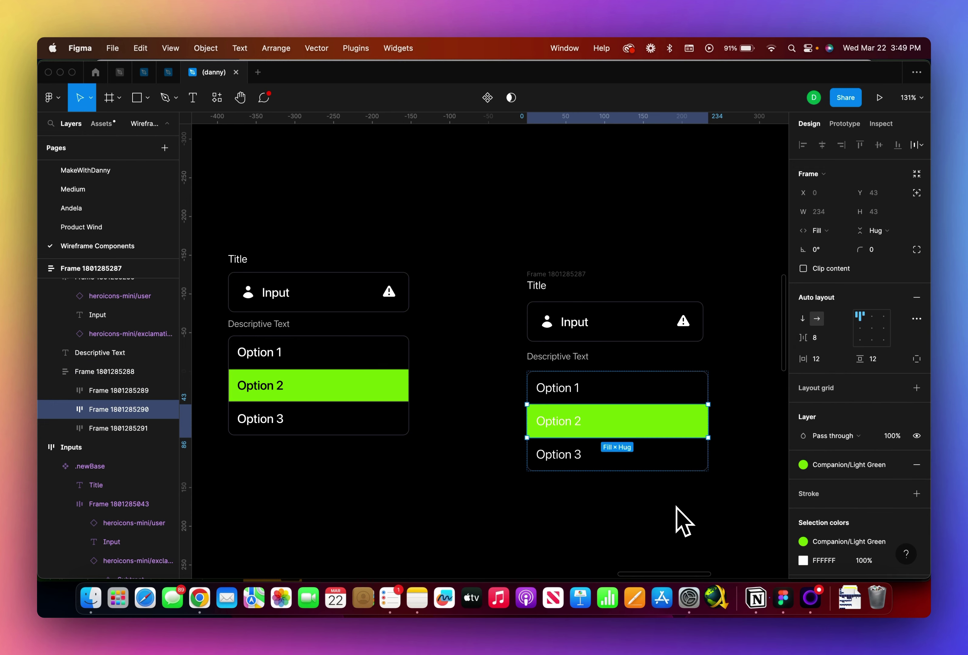
Apply the Light Mode Wireframe/Black color style to the rebuilt Option 2 text
left_click(573, 423)
left_click(898, 435)
type("black")
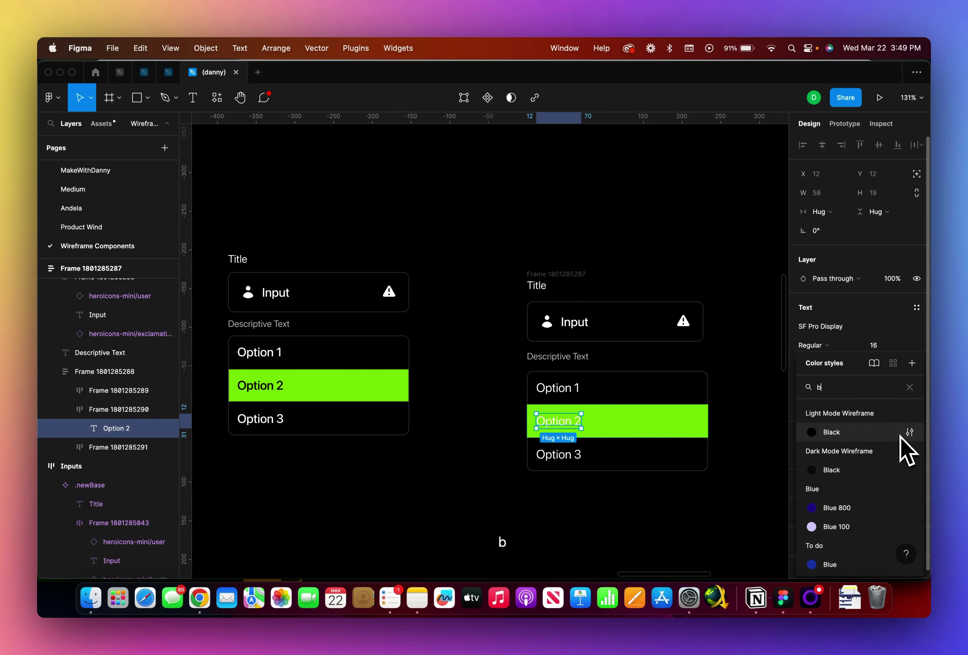
key("Return")
left_click(701, 532)
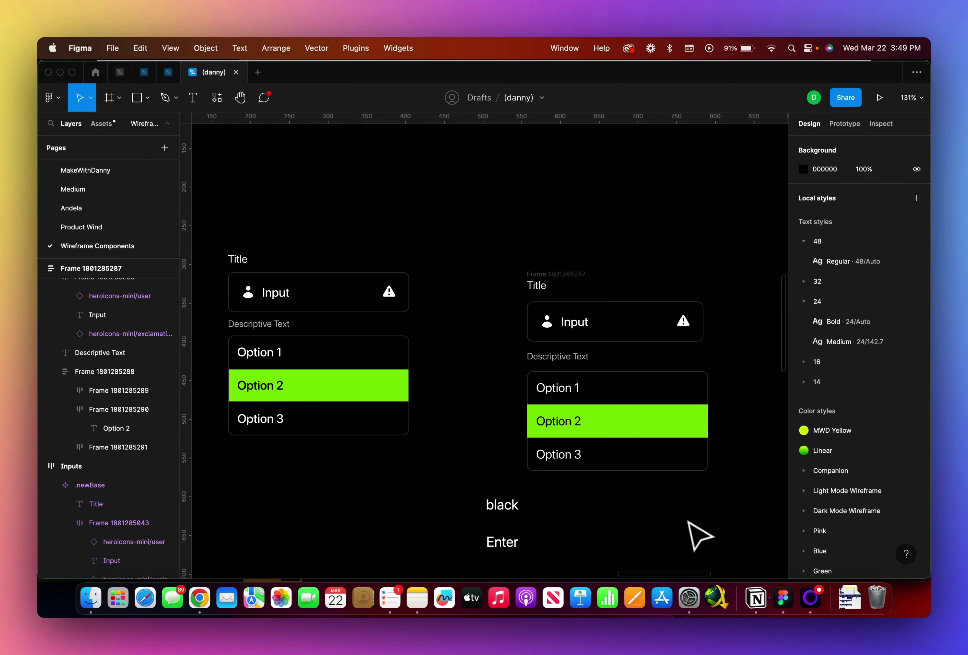
Reposition the whole rebuilt input frame beside the original at X 542, Y 285
left_click_drag(551, 280, 552, 236)
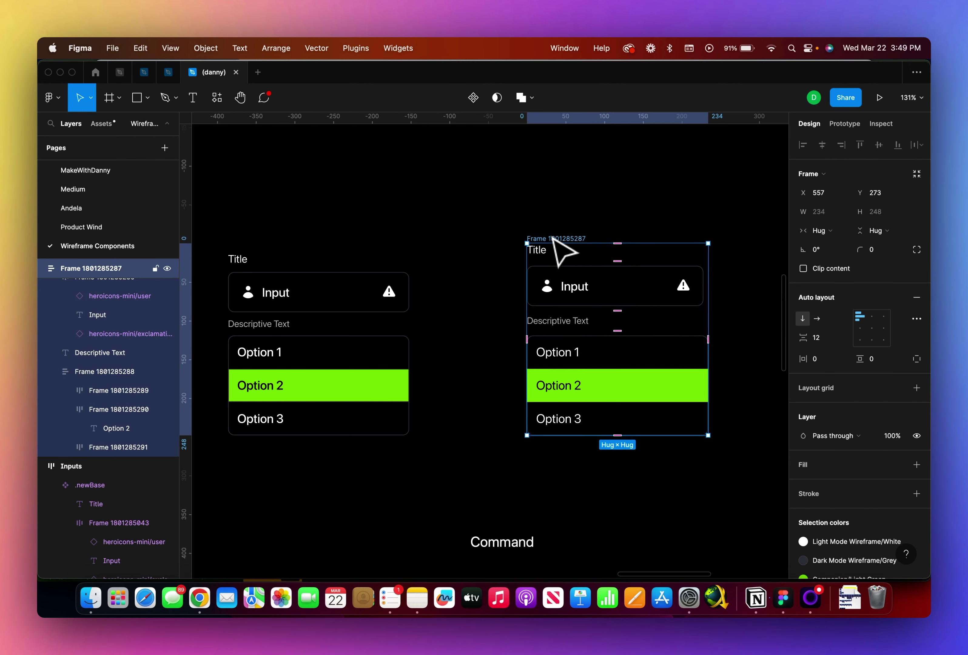
scroll(528, 254, "right", 3)
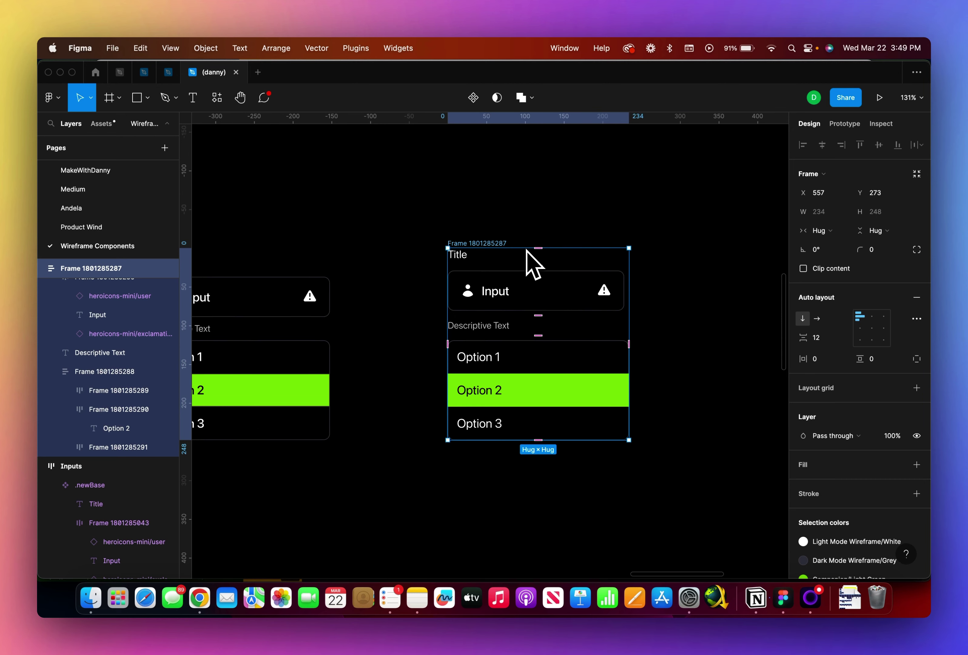
scroll(529, 260, "down", 3)
left_click(516, 297)
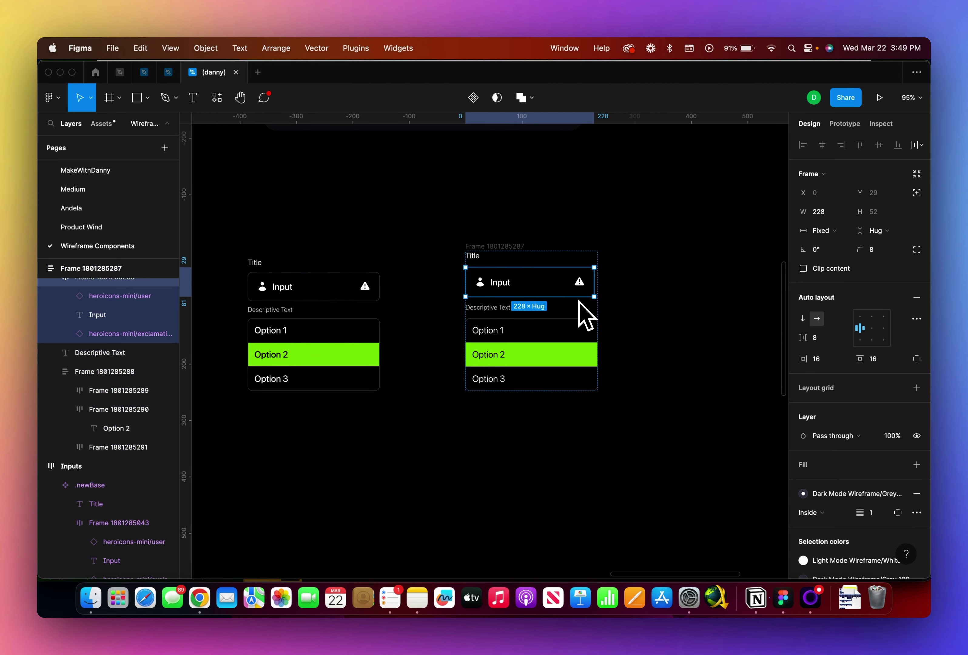
scroll(560, 332, "up", 3)
scroll(556, 334, "up", 2)
scroll(556, 334, "left", 2)
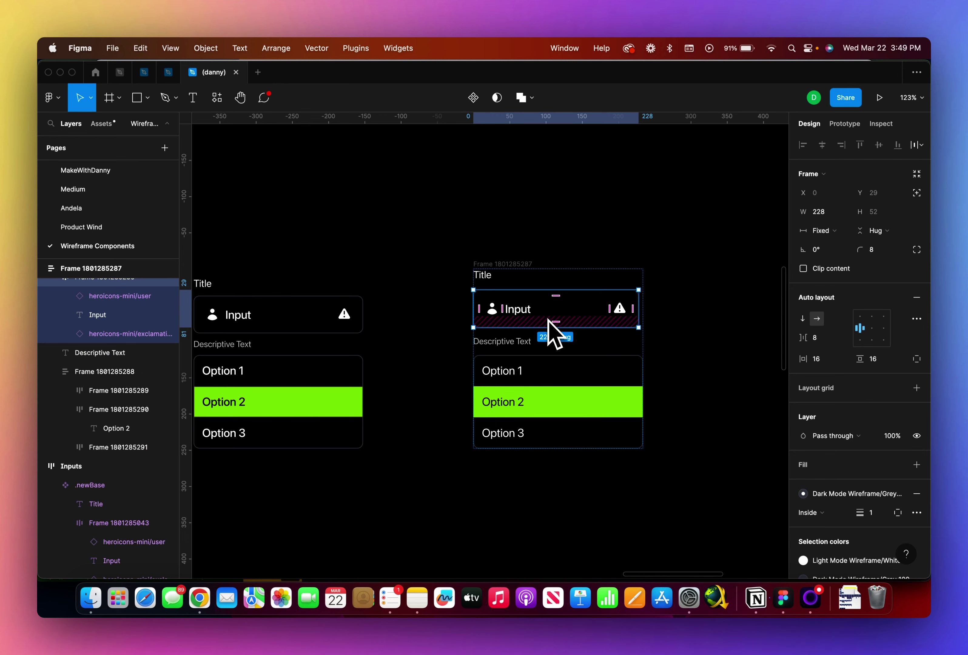
mouse_move(504, 266)
left_mouse_down()
mouse_move(523, 263)
mouse_move(478, 225)
mouse_move(526, 270)
mouse_move(495, 274)
left_mouse_up()
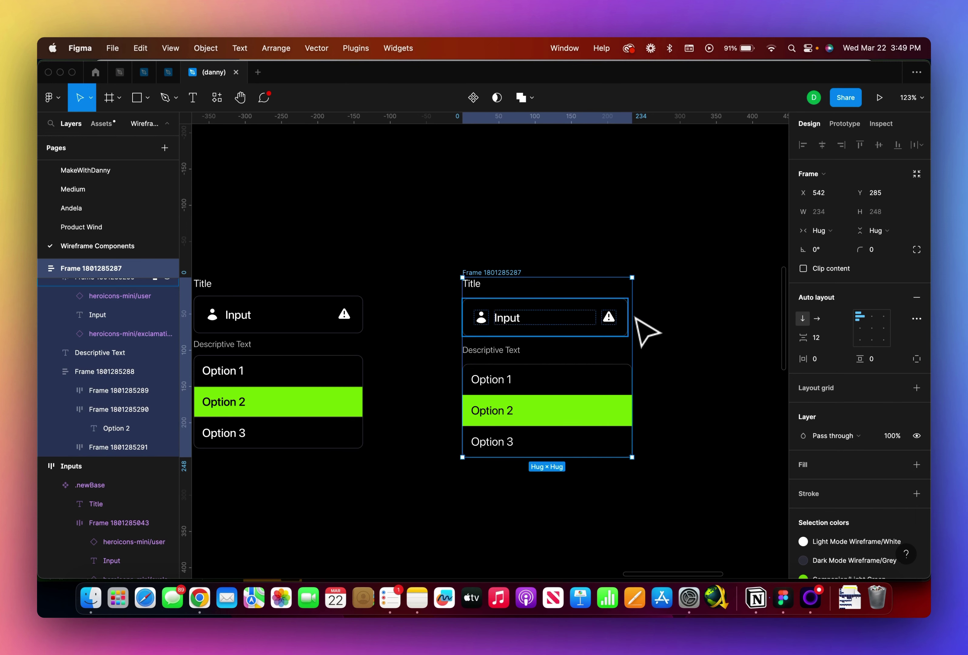
Set the rebuilt input's Descriptive Text and Title layers to fill the container width
left_click(501, 352)
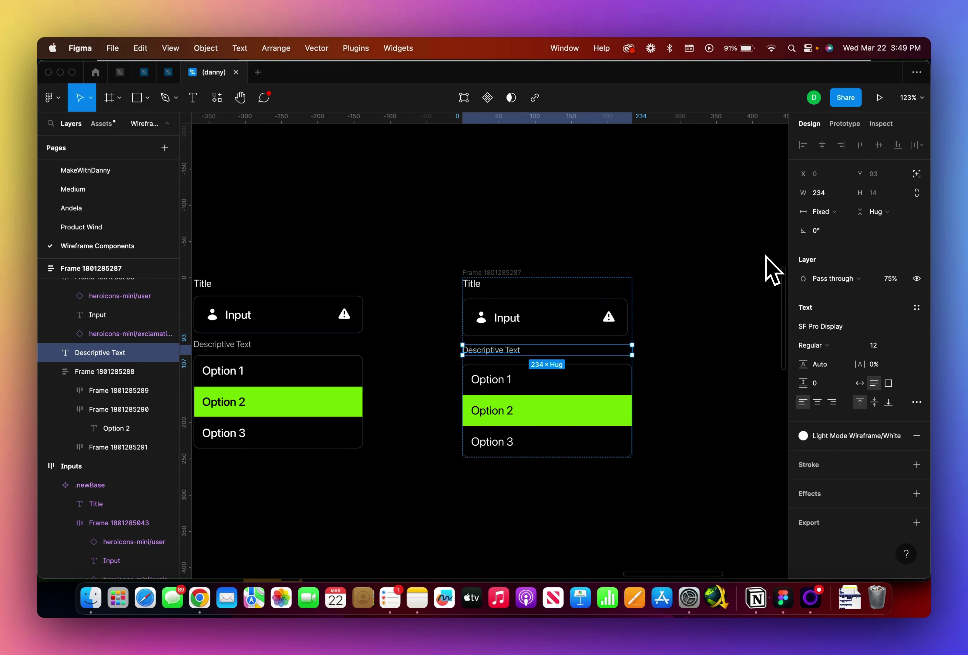
left_click(821, 212)
left_click(826, 238)
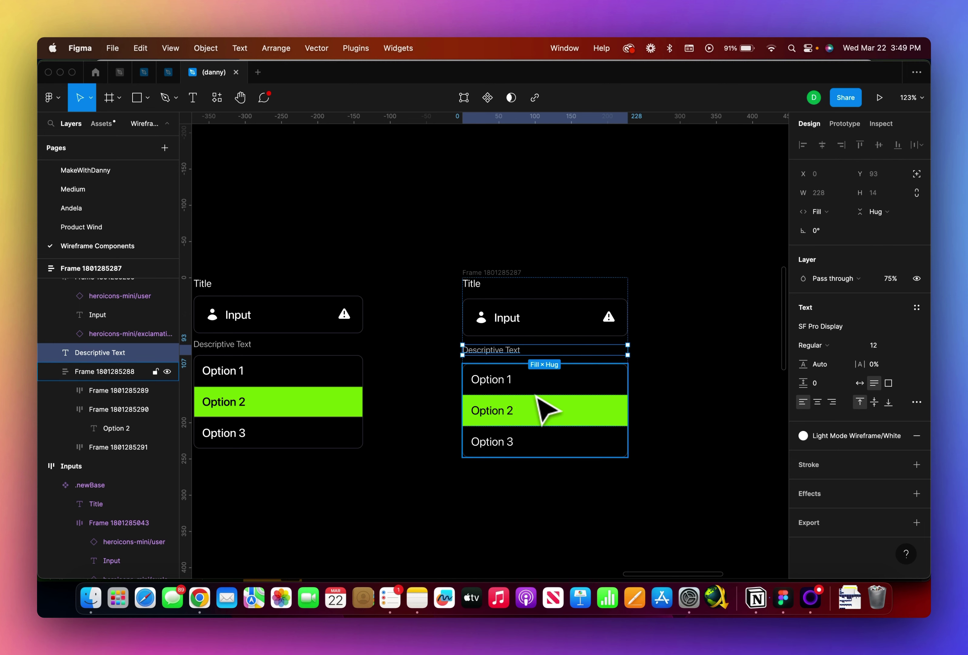
left_click(515, 329)
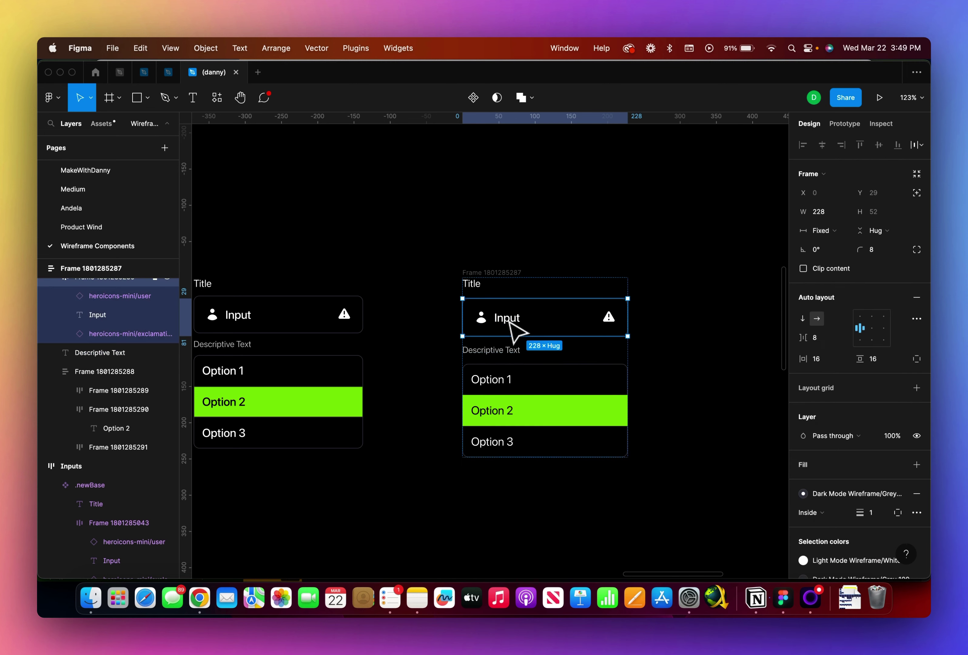
left_click(523, 330)
left_click(471, 285)
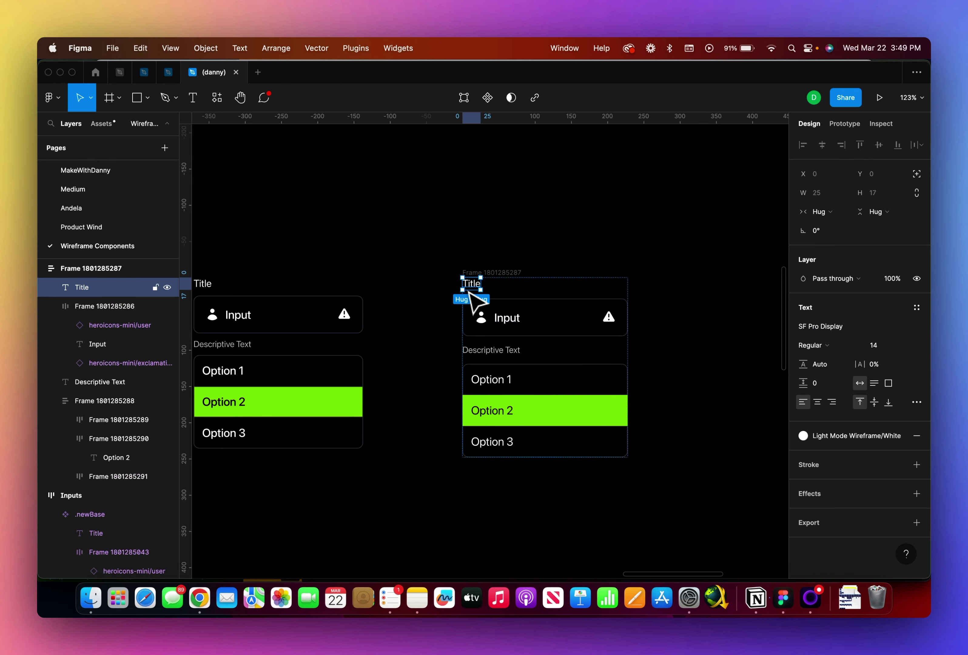
left_click(818, 214)
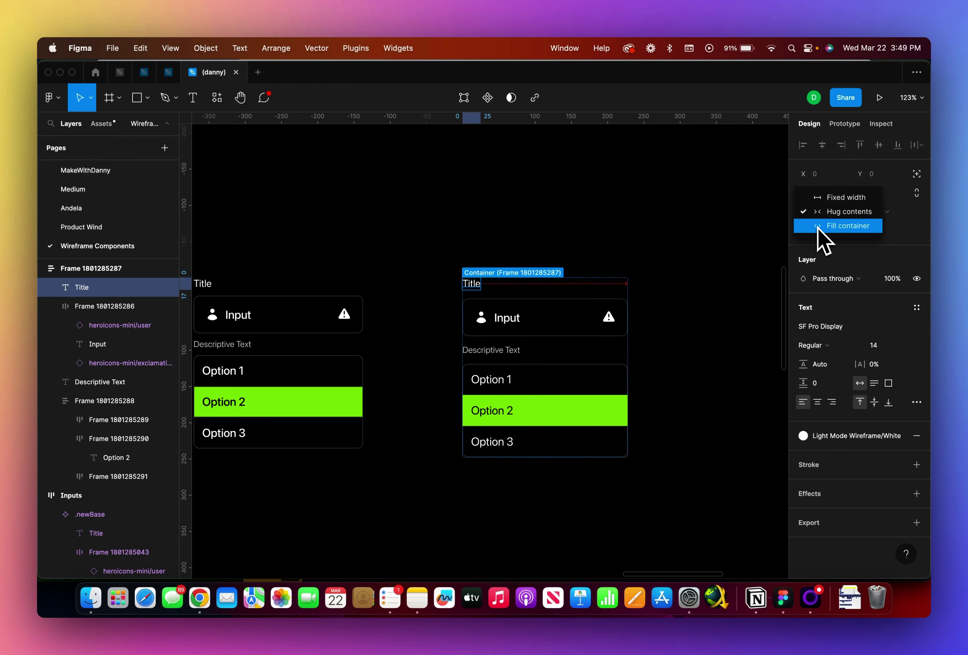
left_click(826, 238)
Set the Option 1, Option 2 and Option 3 text layers to fill the width of their rows
left_click(512, 386, "super")
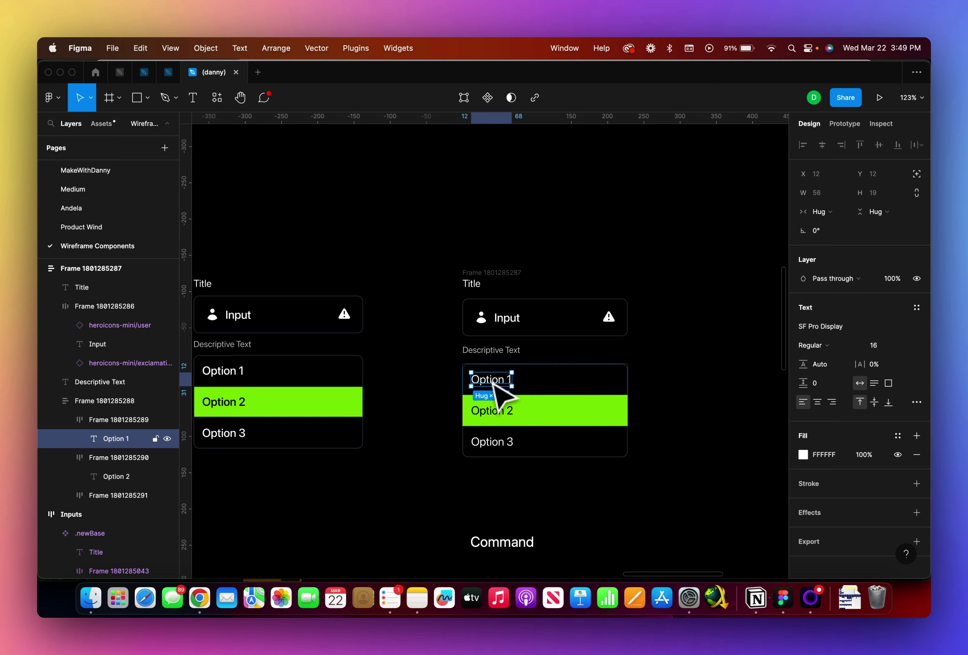
left_click(502, 416, "shift+super")
left_click(500, 445, "shift+super")
left_click(819, 212)
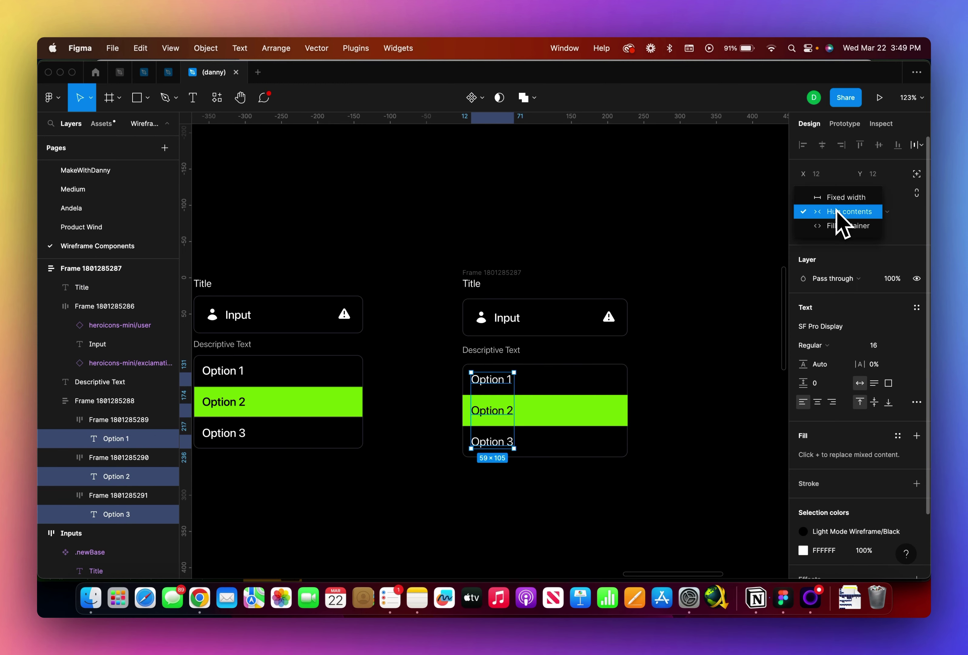
left_click(836, 239)
left_click(670, 402)
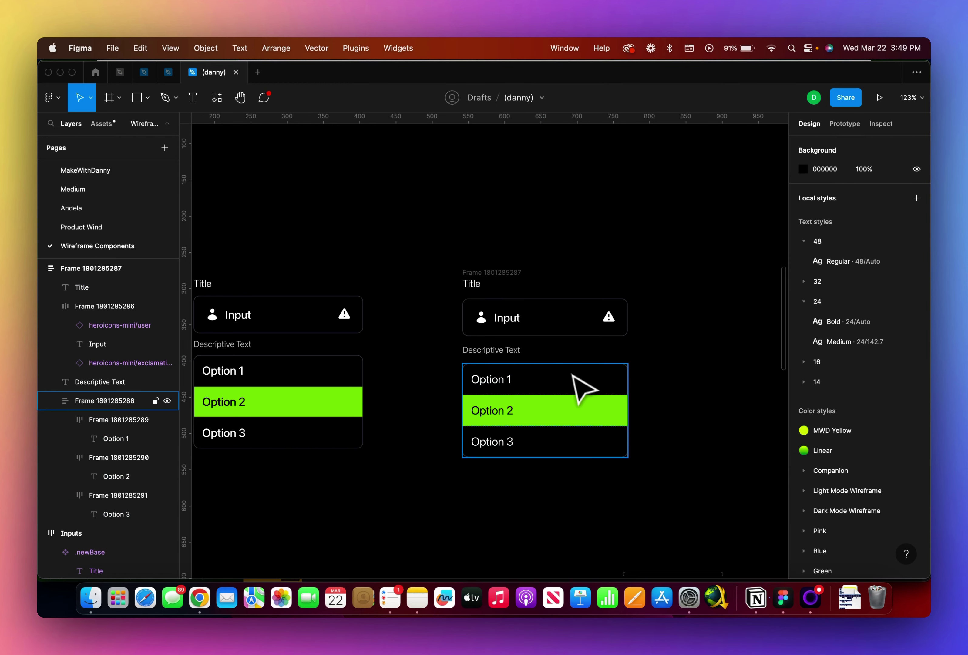
Test text wrapping by appending a long random string to the rebuilt Option 1 text, and undo the addition
left_click(501, 387)
double_click(499, 388)
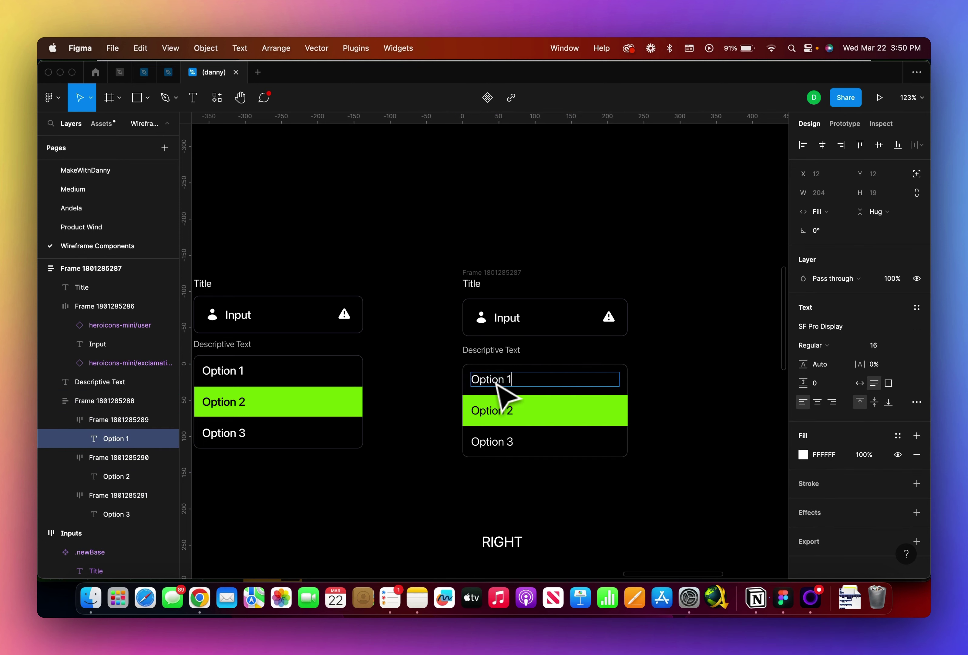
type("fasjdflkjaskldfjaskfjasdklfjdasklfjasklfjakslfjkldaj")
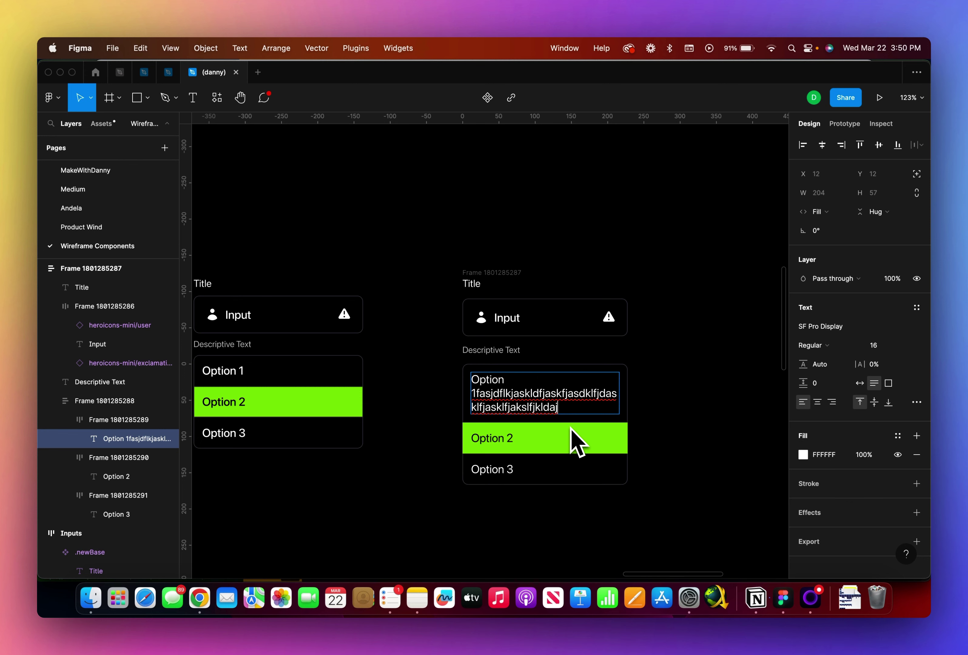
key("super+z")
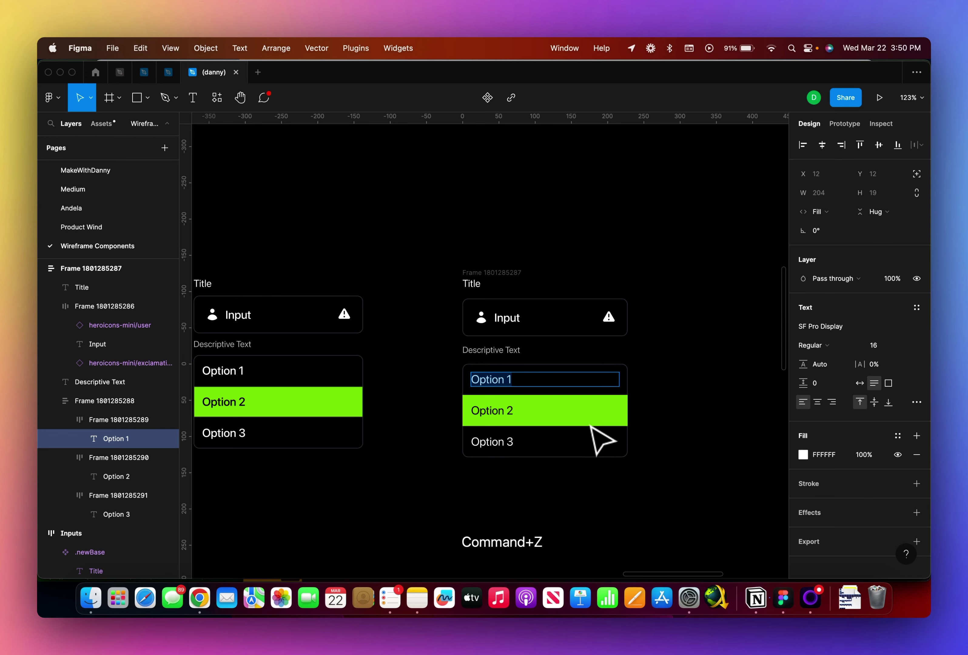
key("Escape")
key("Escape")
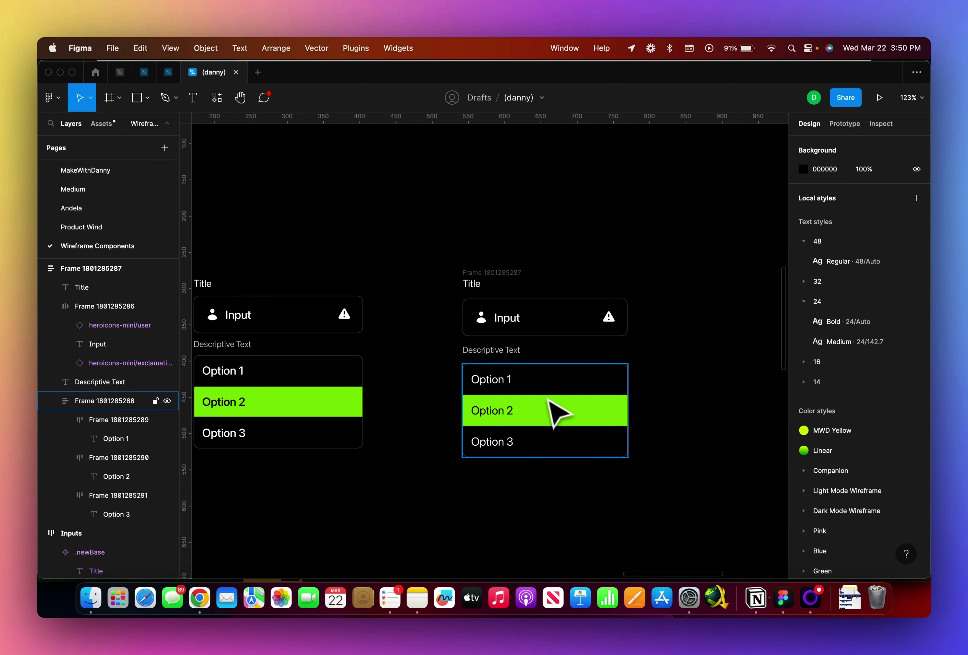
left_click(491, 351)
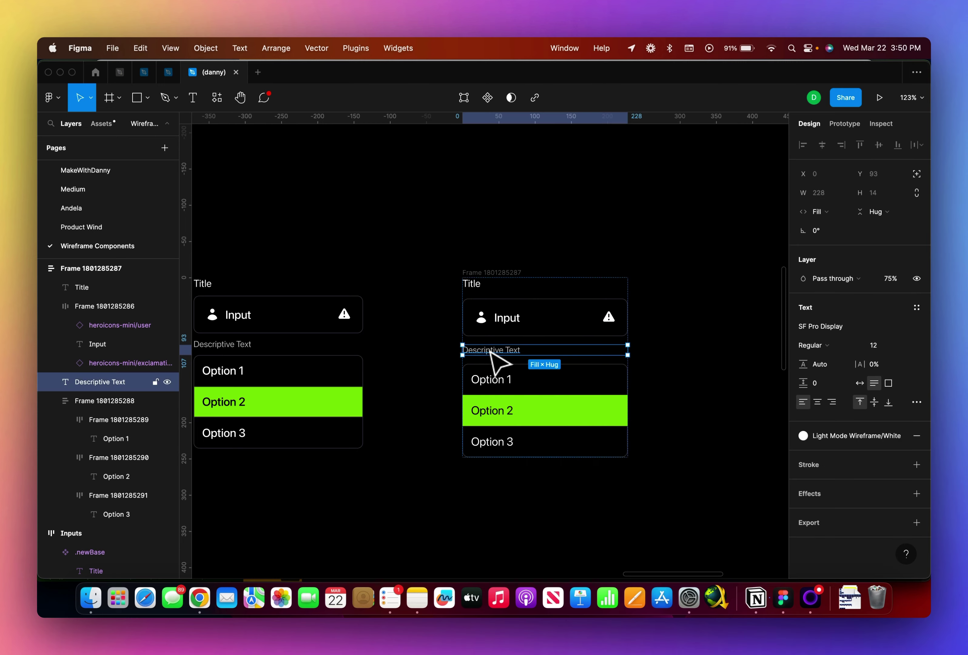
key("Escape")
Rename the rebuilt input's outer frame as .baseInputField
left_click_drag(493, 283, 481, 259)
key("super+r")
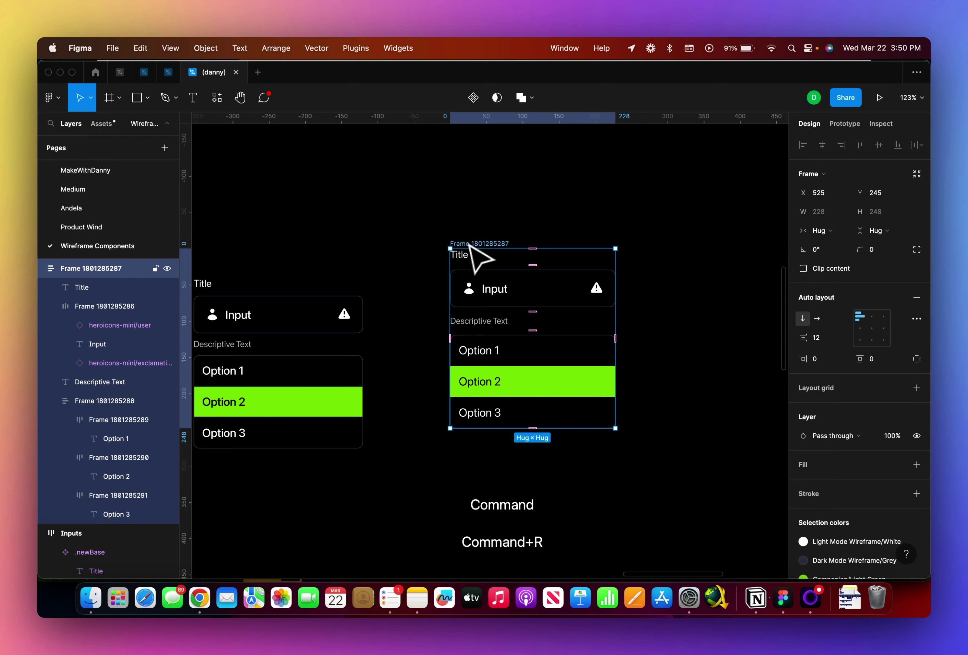
type(".")
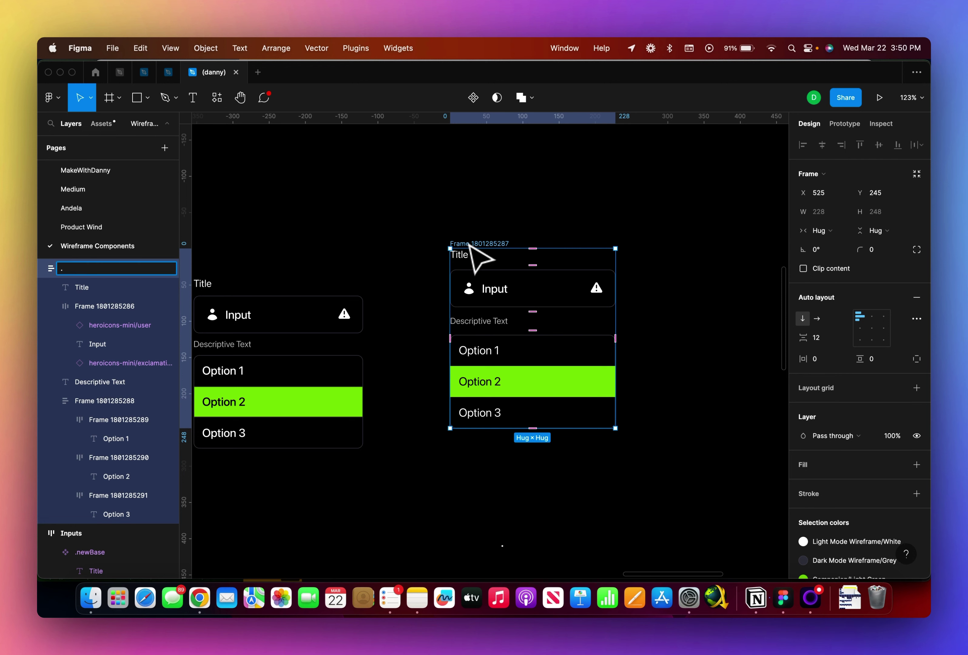
type("B")
key("BackSpace")
type("base")
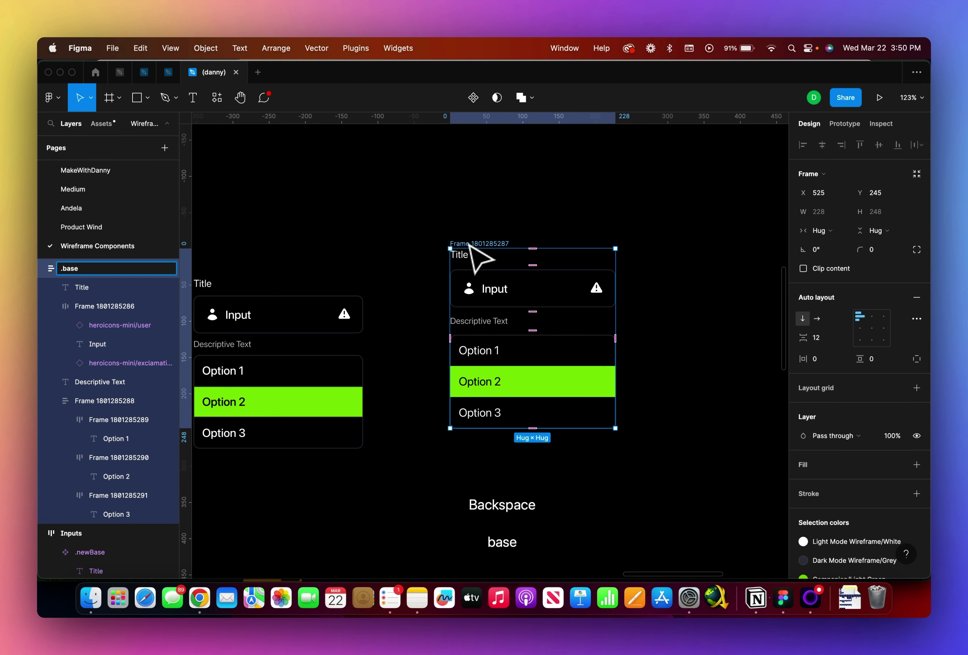
type("Inputf")
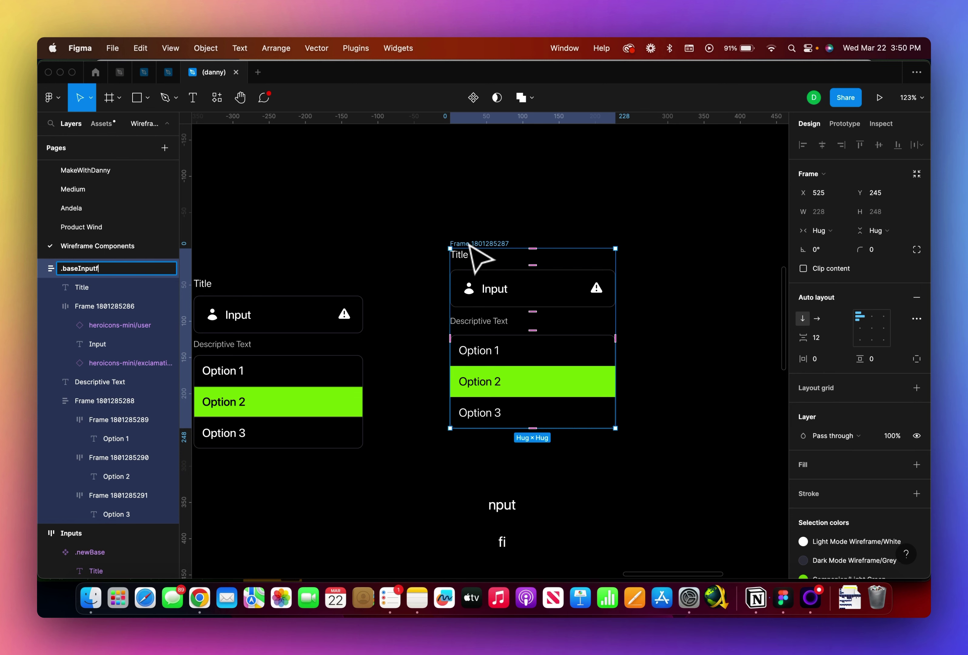
type("iel")
key("BackSpace")
key("BackSpace")
key("BackSpace")
key("BackSpace")
type("Field")
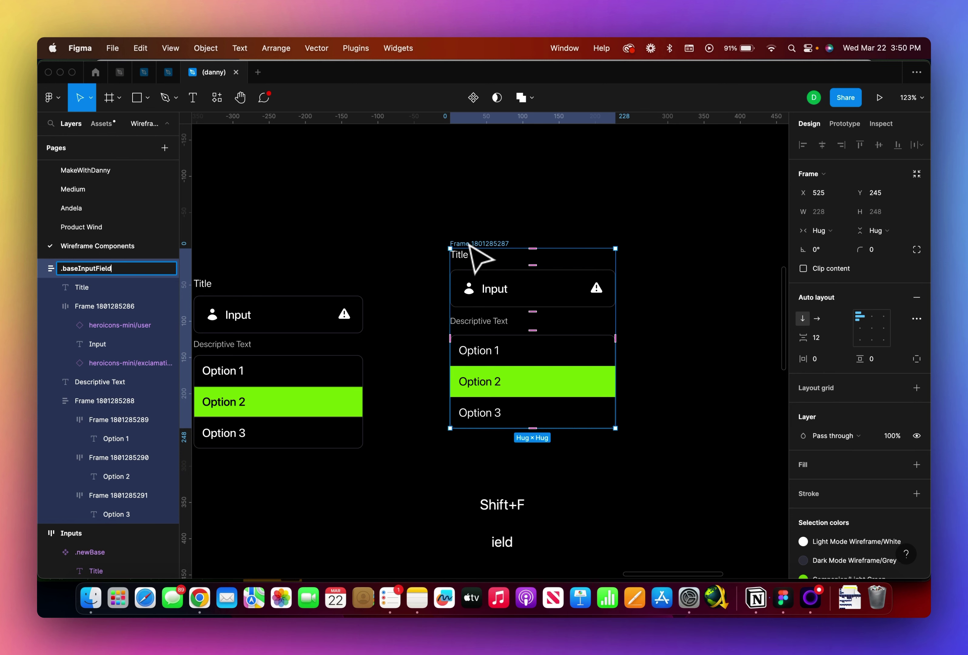
key("Return")
left_click(555, 226)
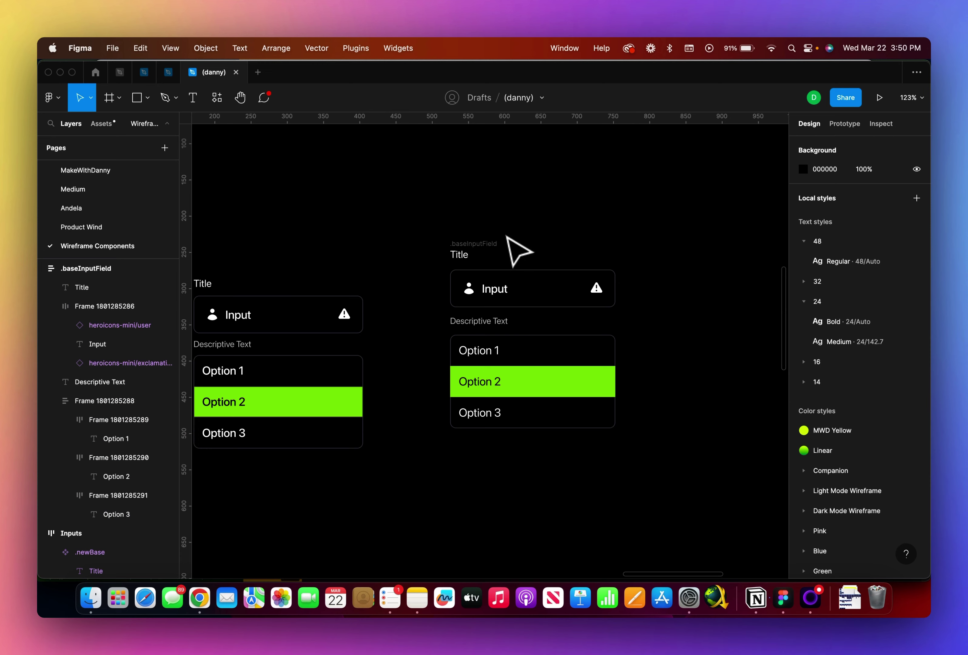
Move the .baseInputField frame to X 520, Y 285 and convert it into a component
left_click_drag(475, 243, 470, 275)
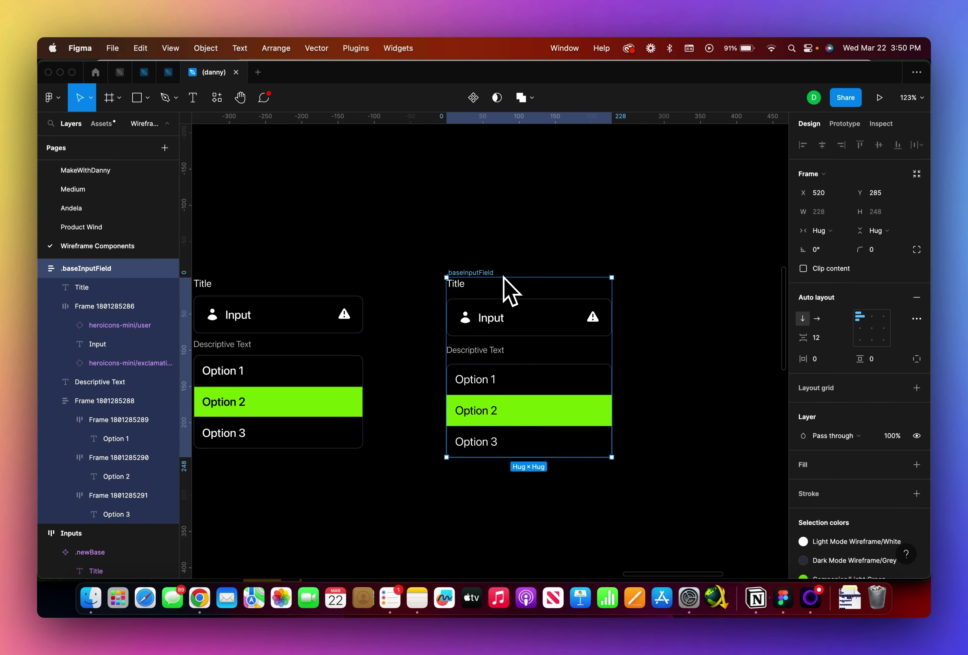
left_click(496, 259)
scroll(497, 259, "down", 3)
left_click(479, 270)
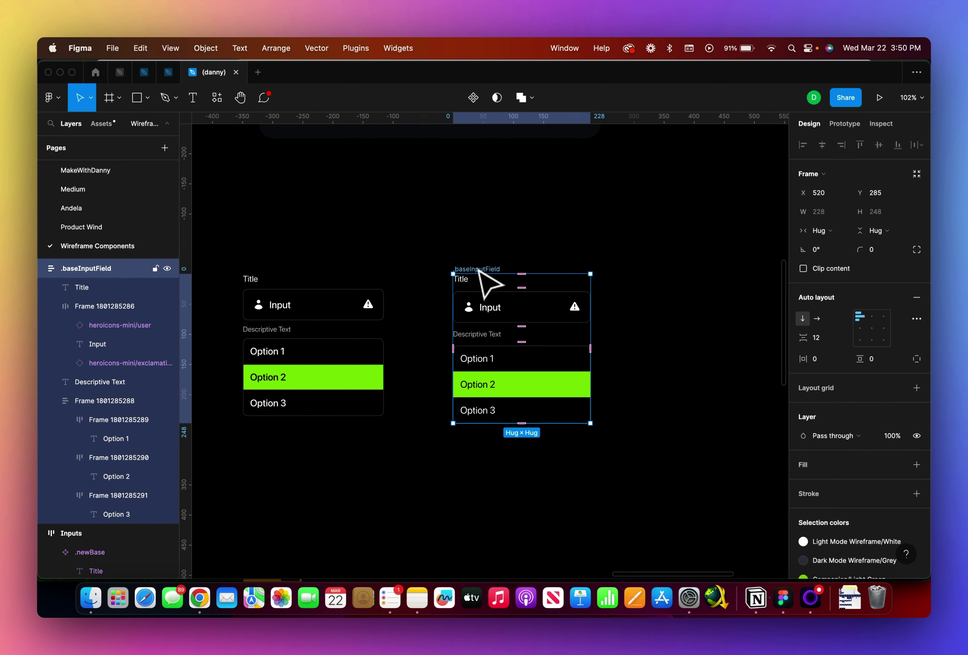
left_click(471, 105)
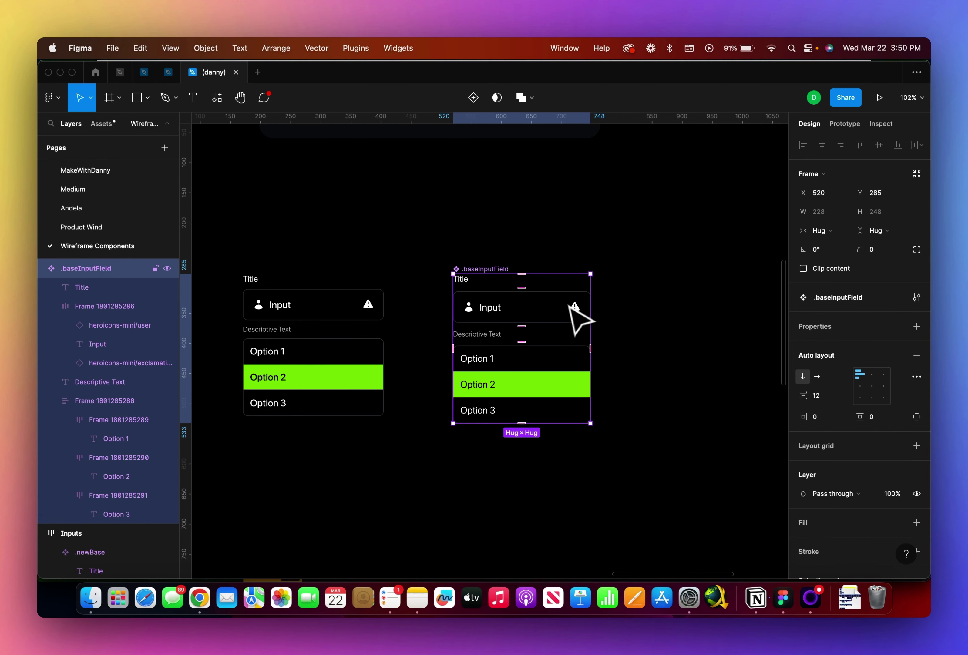
Create a boolean component property named Right Icon with value True for the warning icon in .baseInputField
left_click(573, 305, "super")
scroll(571, 323, "up", 5)
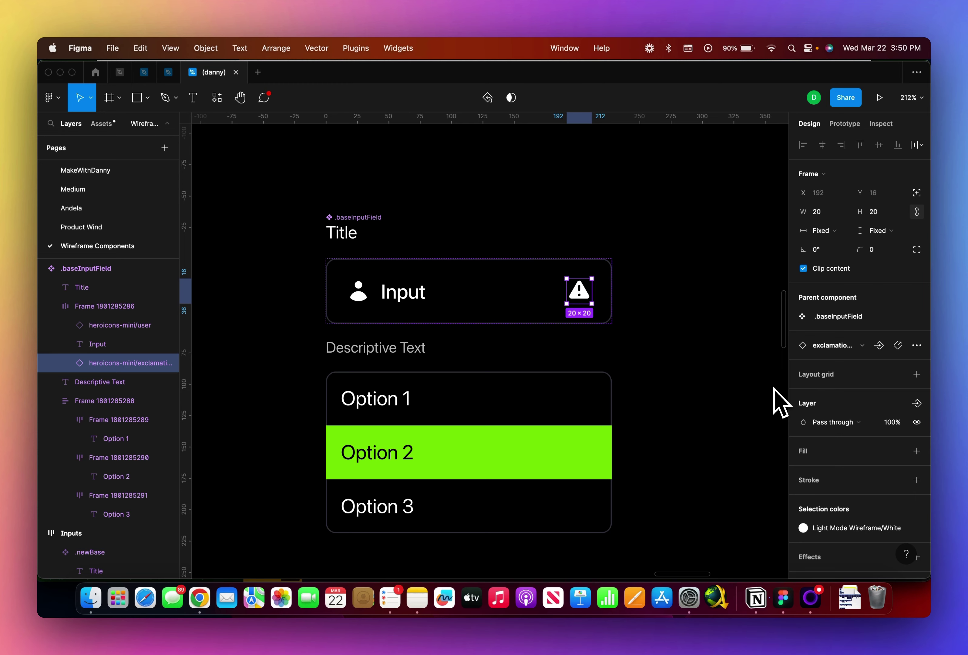
left_click(917, 404)
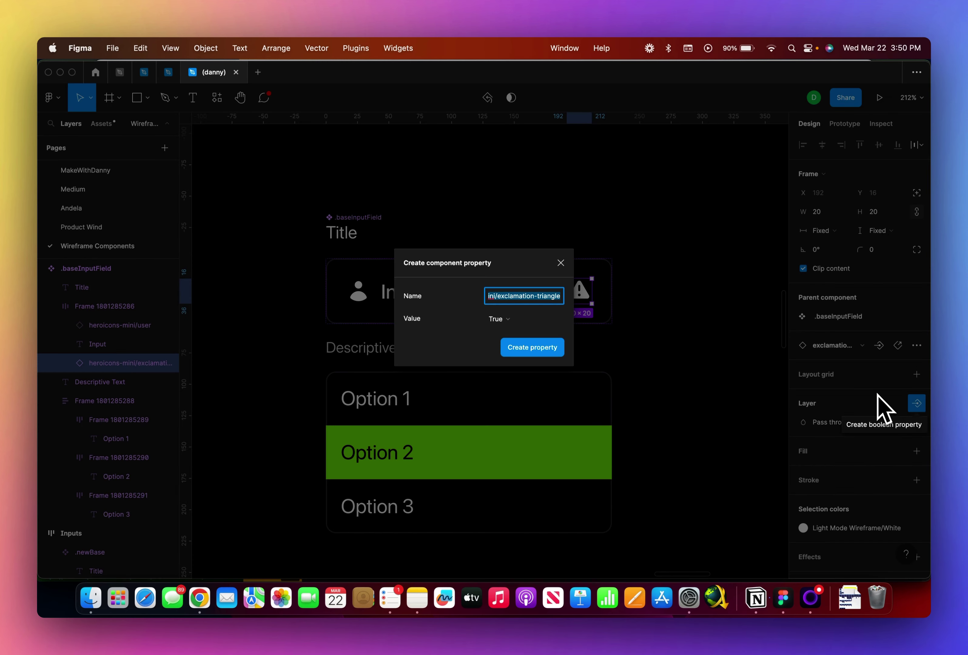
left_click(560, 263)
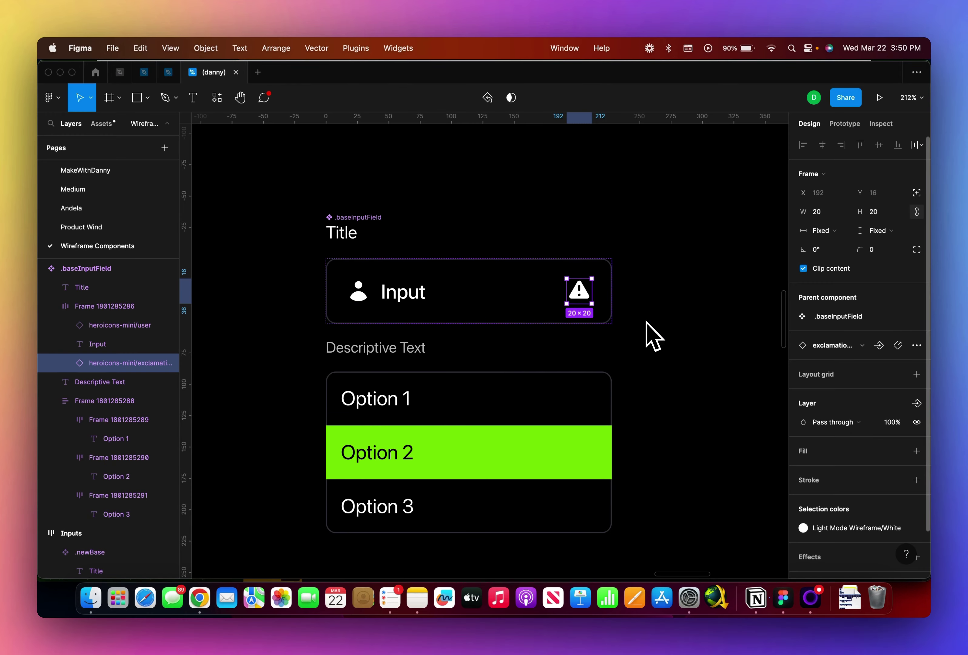
left_click(917, 404)
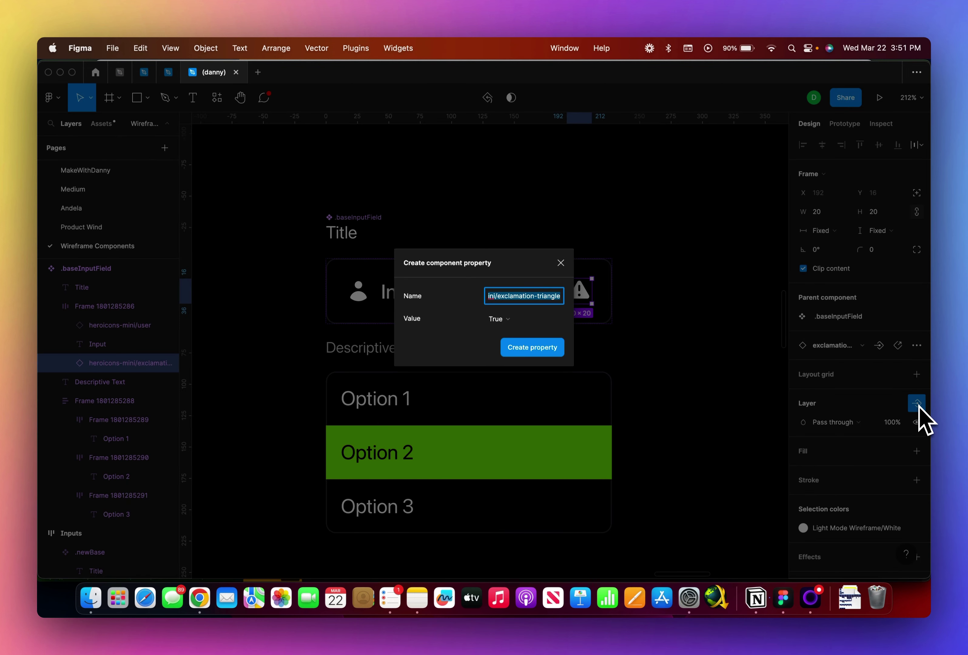
type("Right Icon")
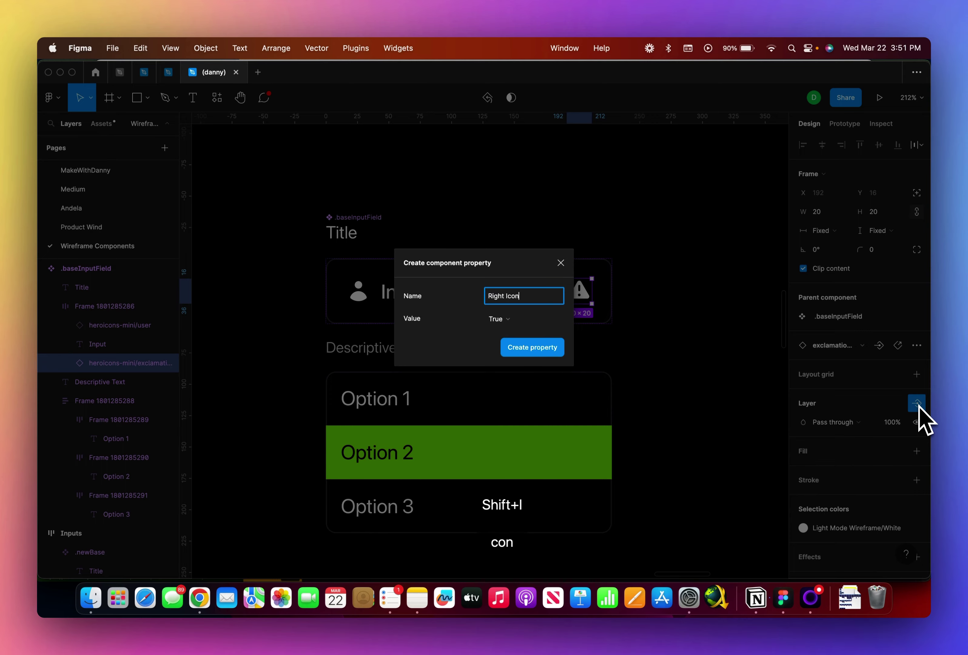
left_click(516, 355)
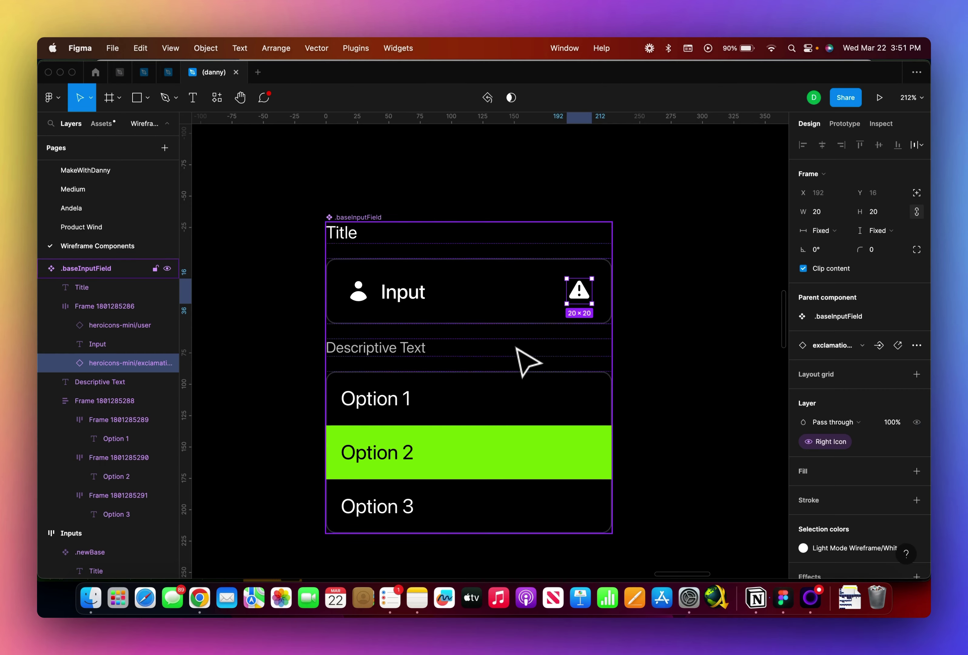
Place an instance of the .baseInputField component beside the original at X 806, Y 285
scroll(480, 328, "down", 3)
scroll(447, 305, "down", 2)
key("Escape")
left_click(400, 250)
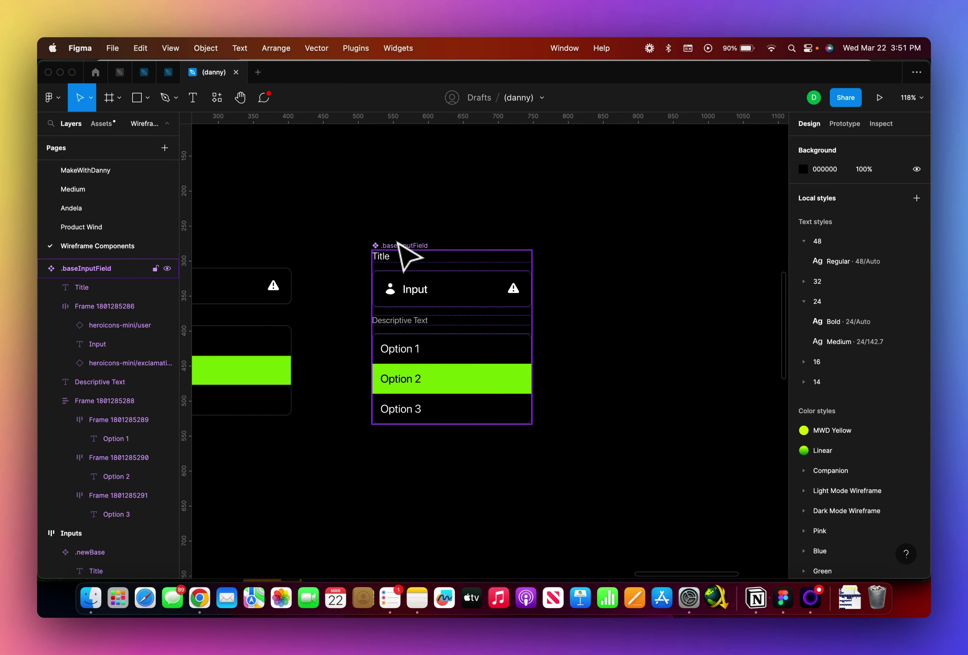
left_click_drag(400, 249, 605, 260)
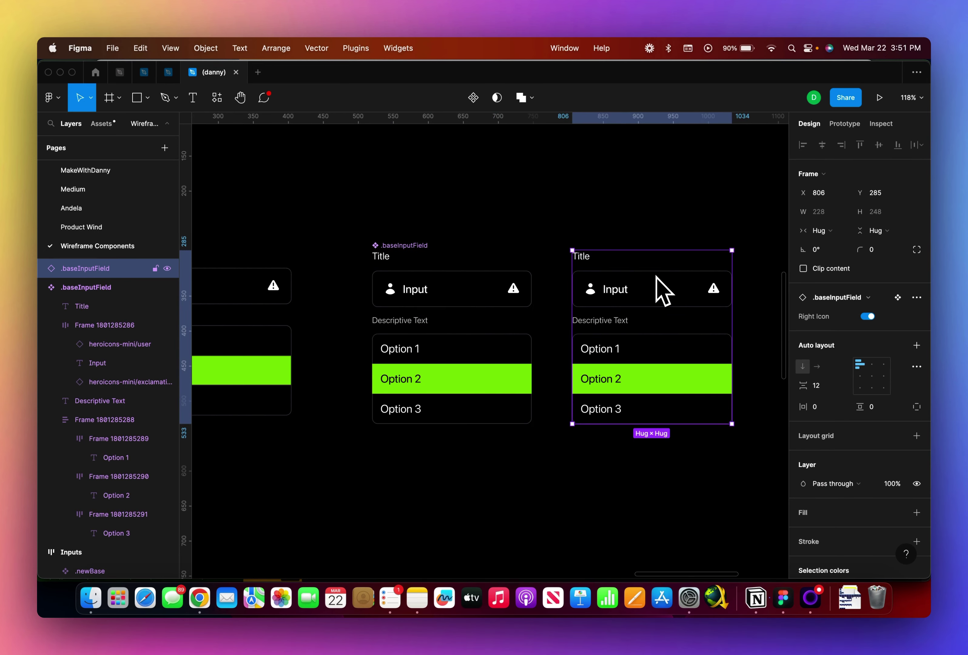
Test the Right Icon property on the .baseInputField instance by switching it off and back on
left_click(869, 317)
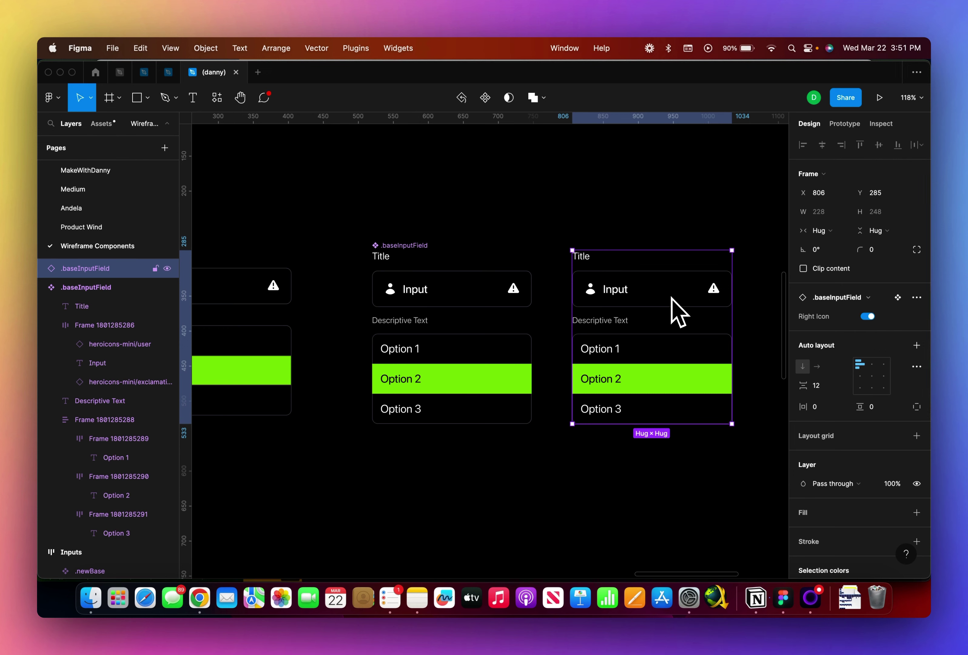
left_click(761, 328)
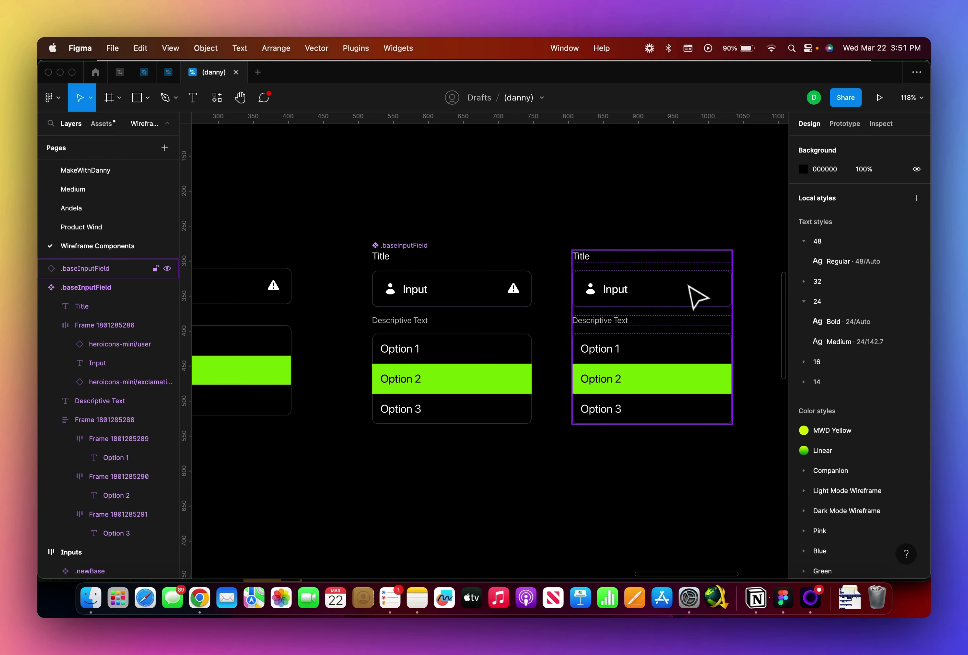
left_click(648, 303)
double_click(618, 298)
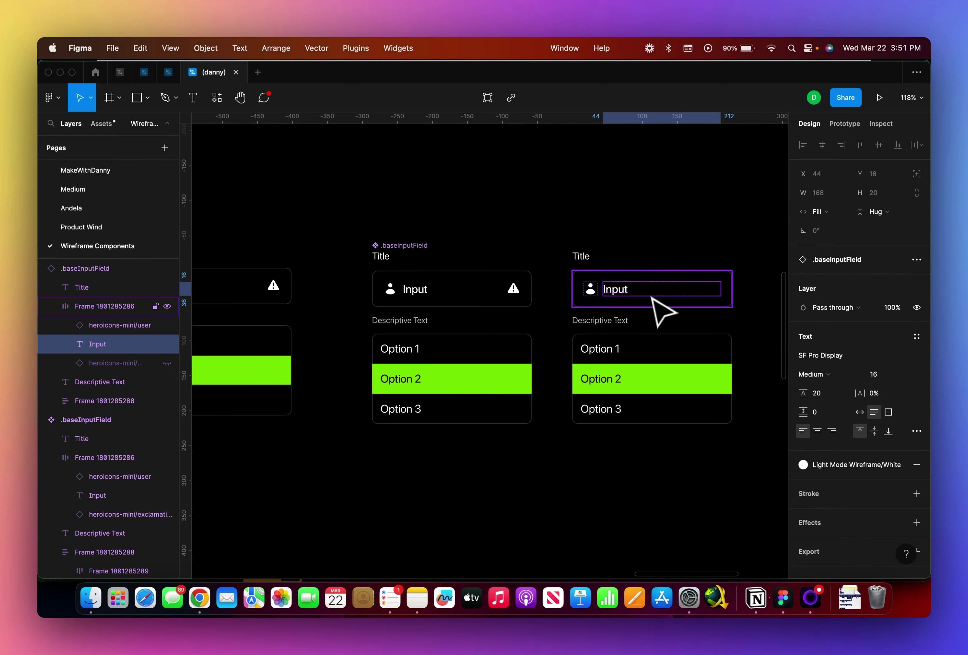
left_click(641, 258)
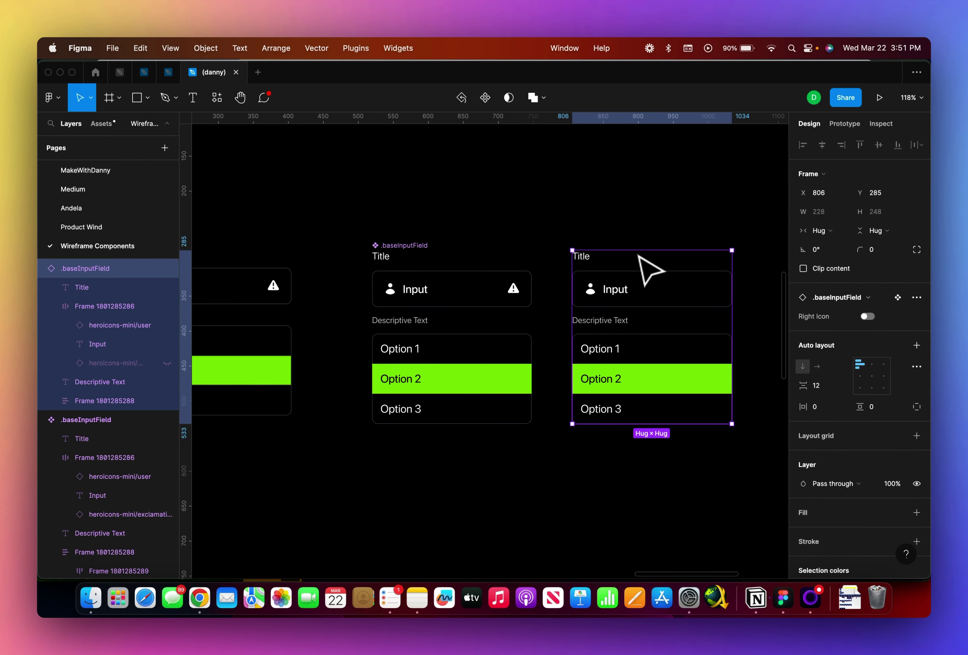
left_click(867, 317)
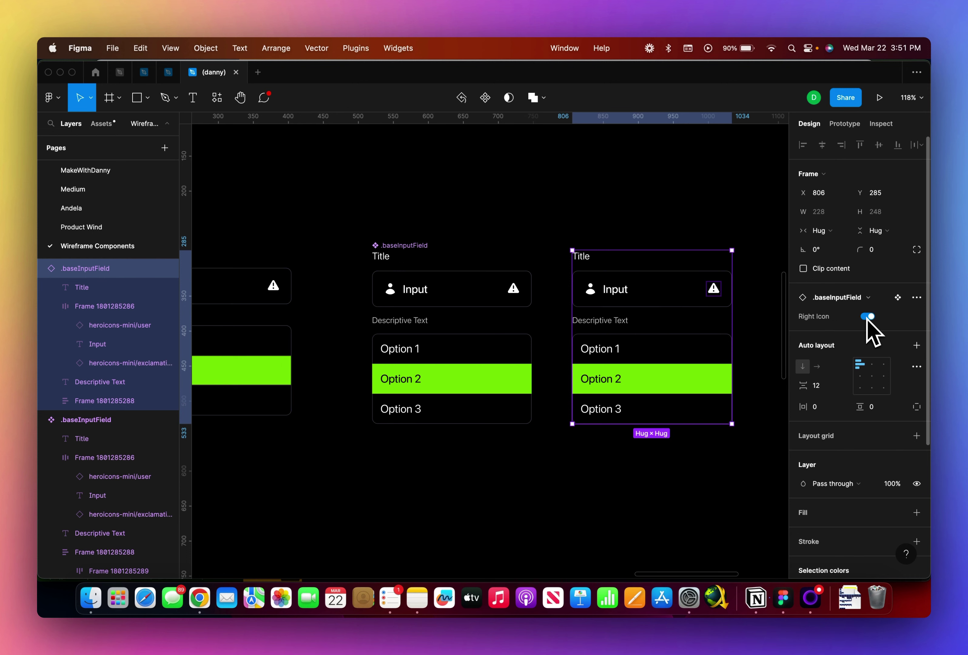
left_click(868, 317)
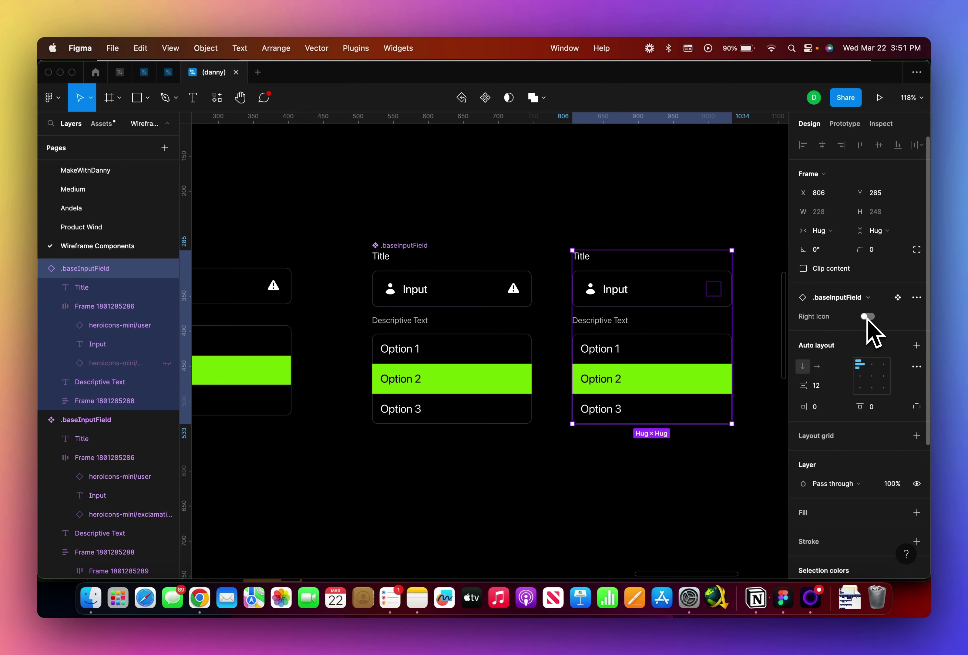
left_click(868, 318)
left_click(868, 317)
left_click(622, 239)
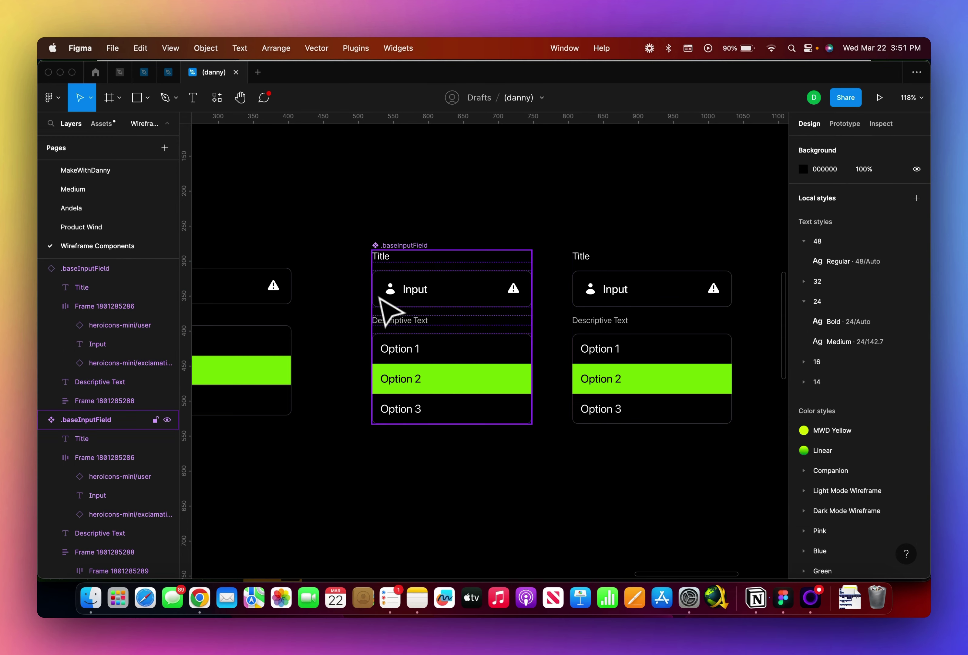
Create a boolean component property named Left Icon with value True for the user icon in the main .baseInputField component
left_click(389, 289, "super")
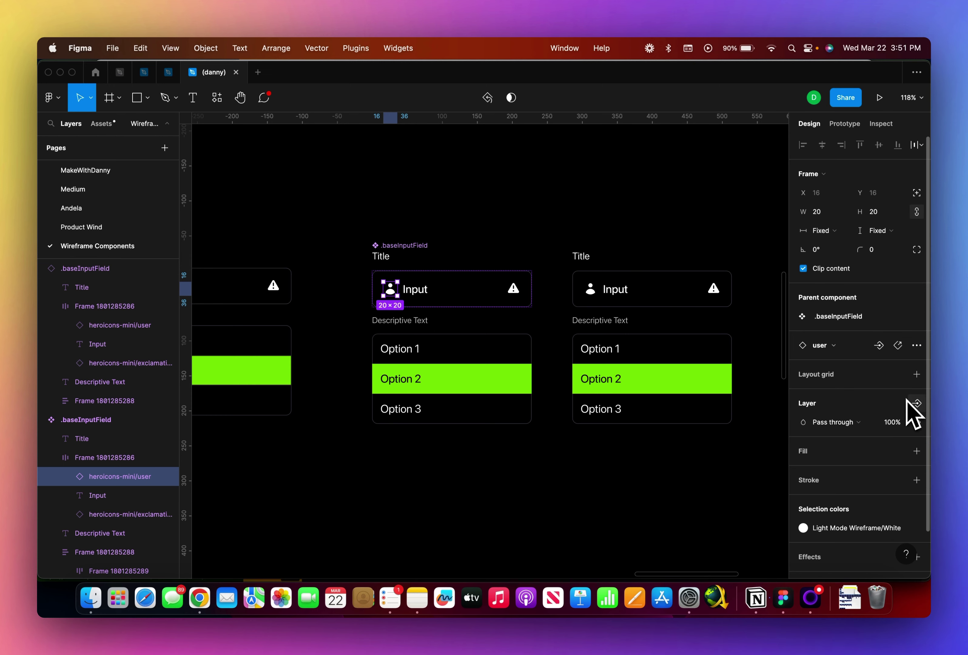
left_click(917, 403)
left_click(853, 454)
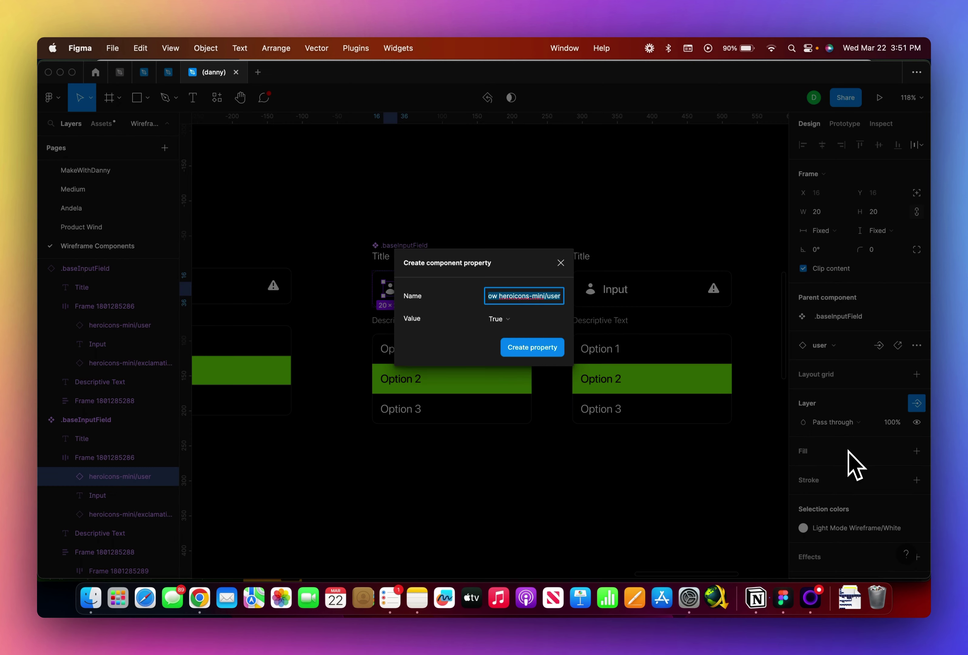
type("Left Icon")
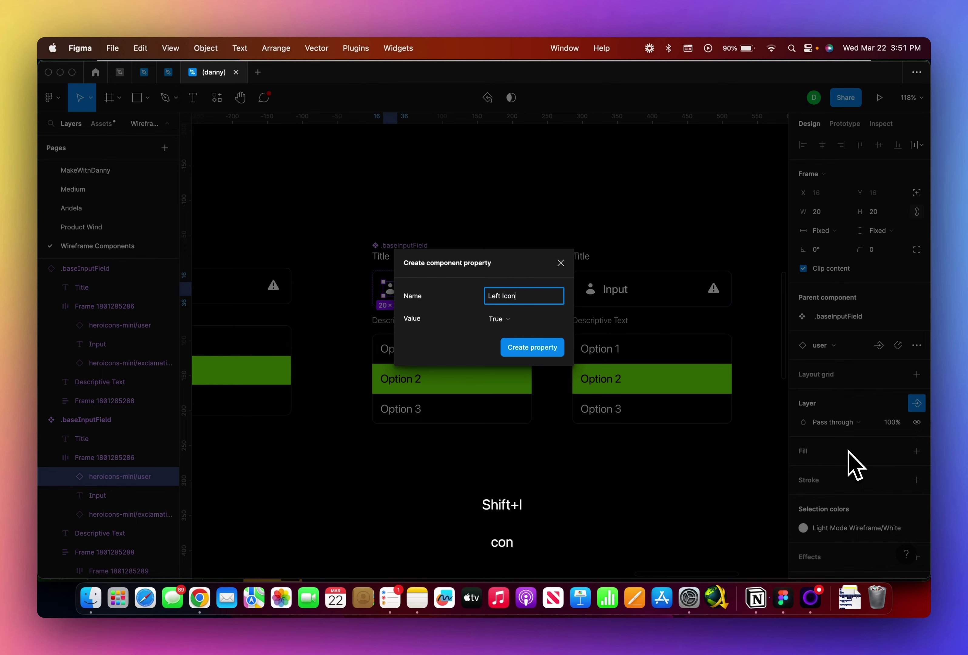
left_click(508, 322)
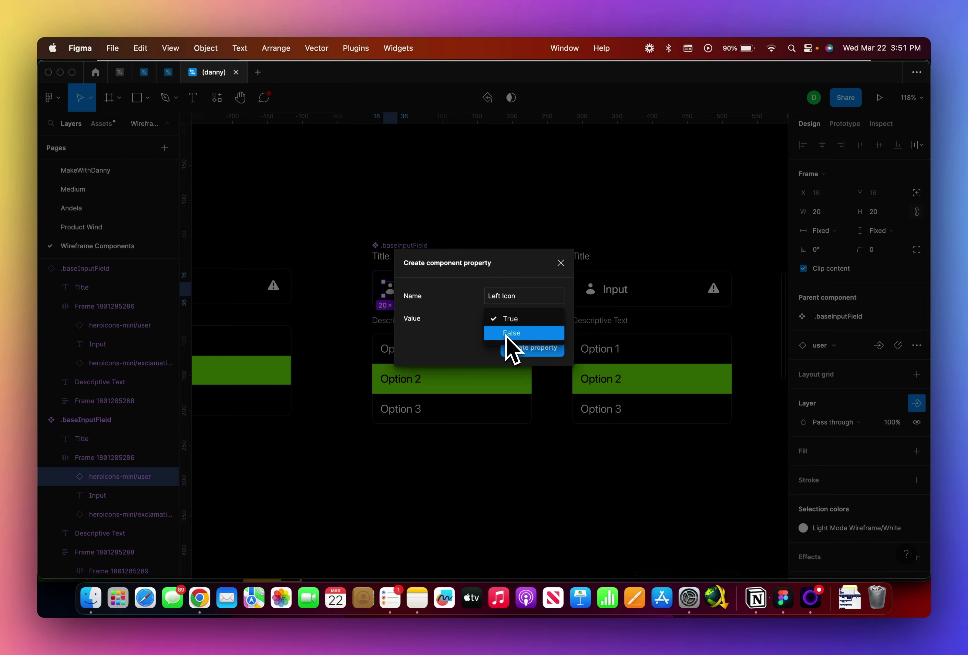
left_click(509, 319)
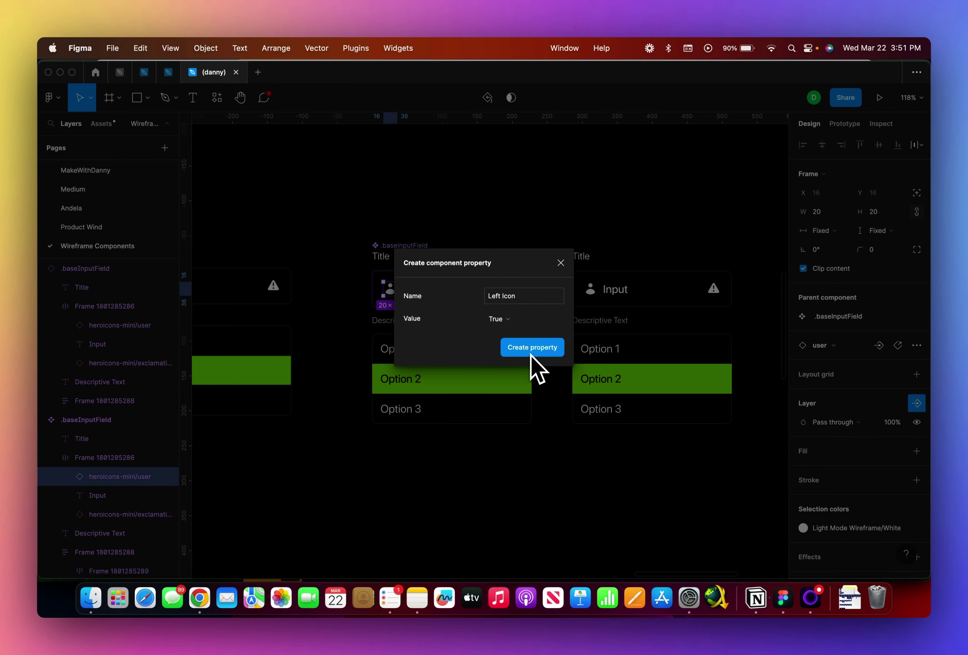
left_click(530, 353)
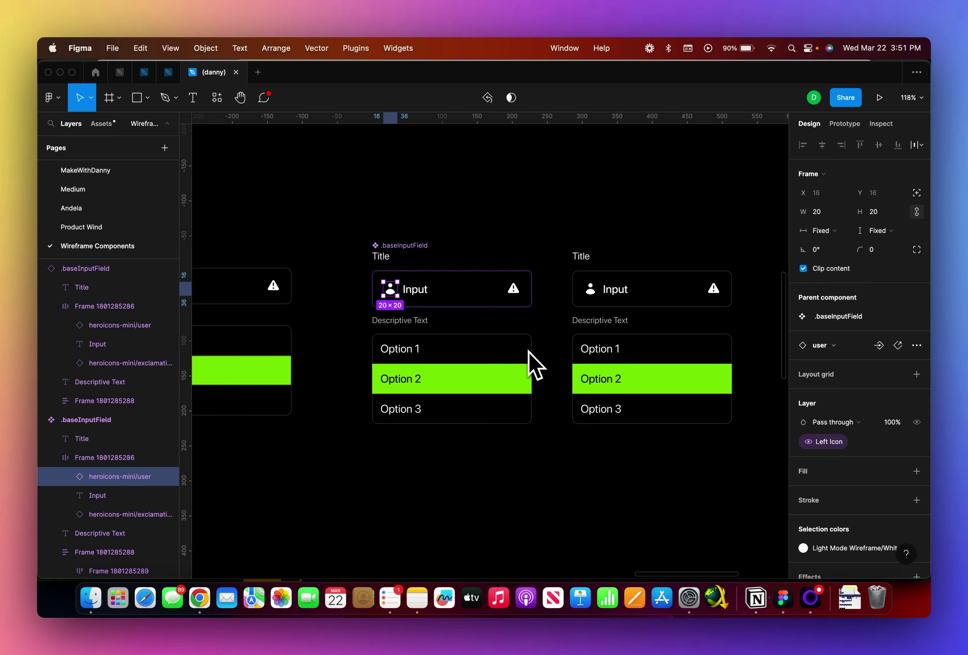
Test the Left Icon property on the .baseInputField instance by switching it off and on repeatedly, ending with it off
left_click(591, 279)
left_click(868, 335)
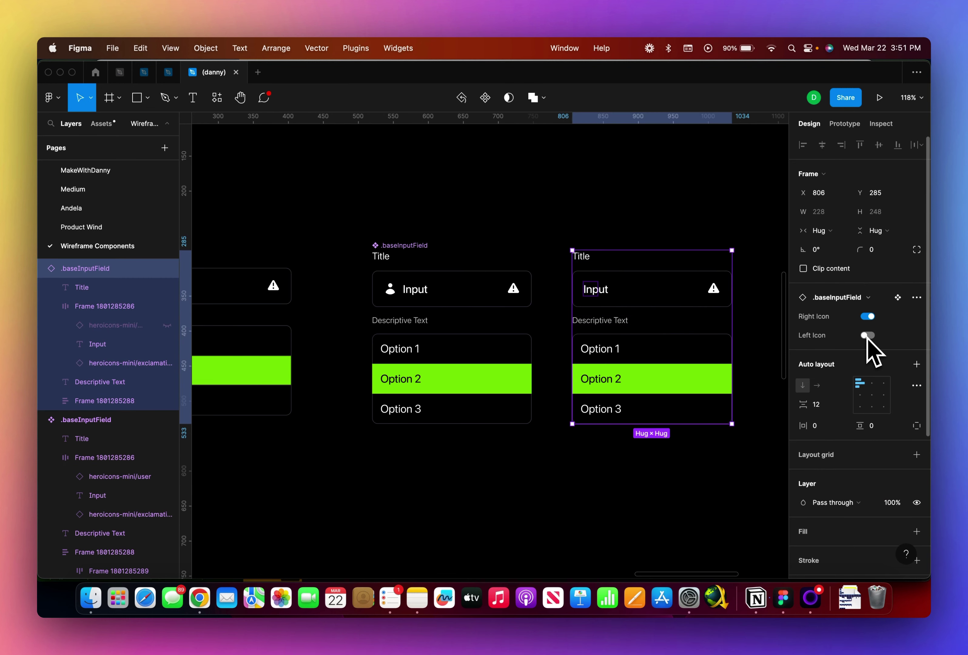
left_click(868, 336)
left_click(868, 335)
left_click(868, 336)
left_click(868, 335)
left_click(868, 335)
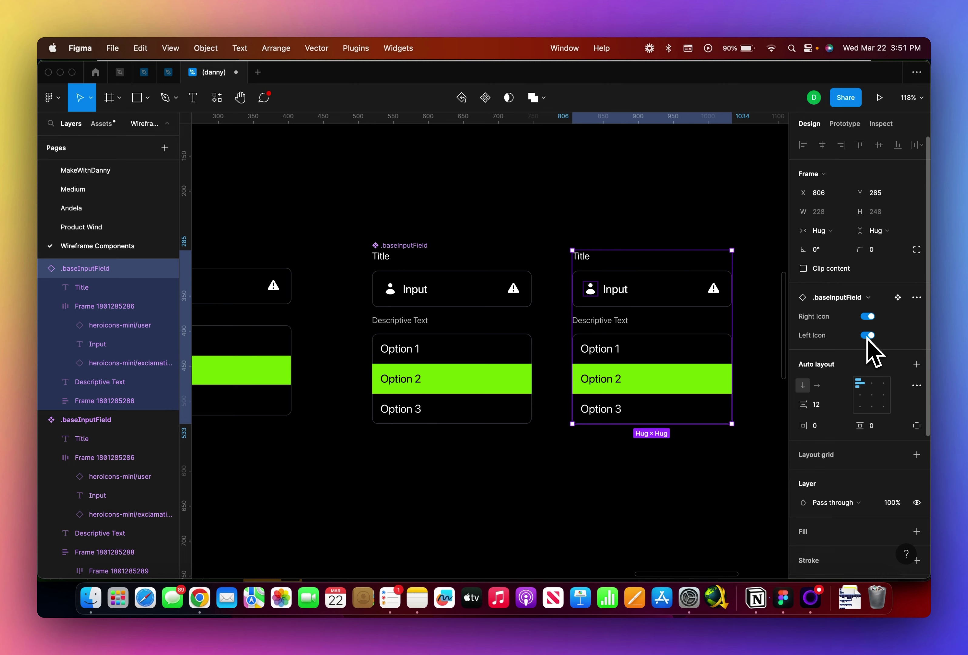
left_click(868, 336)
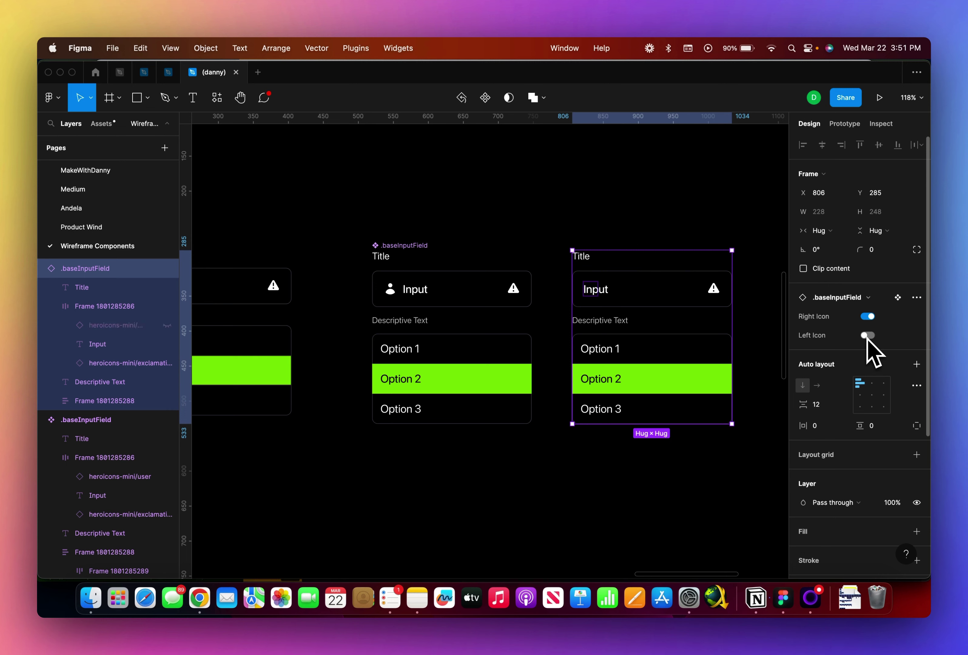
left_click(585, 450)
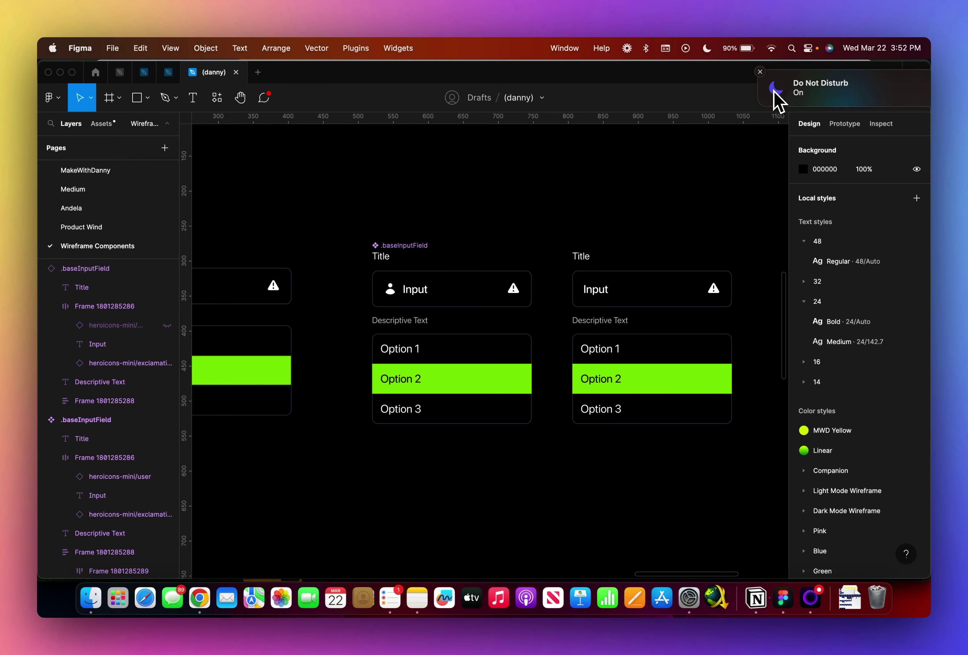
left_click(619, 299)
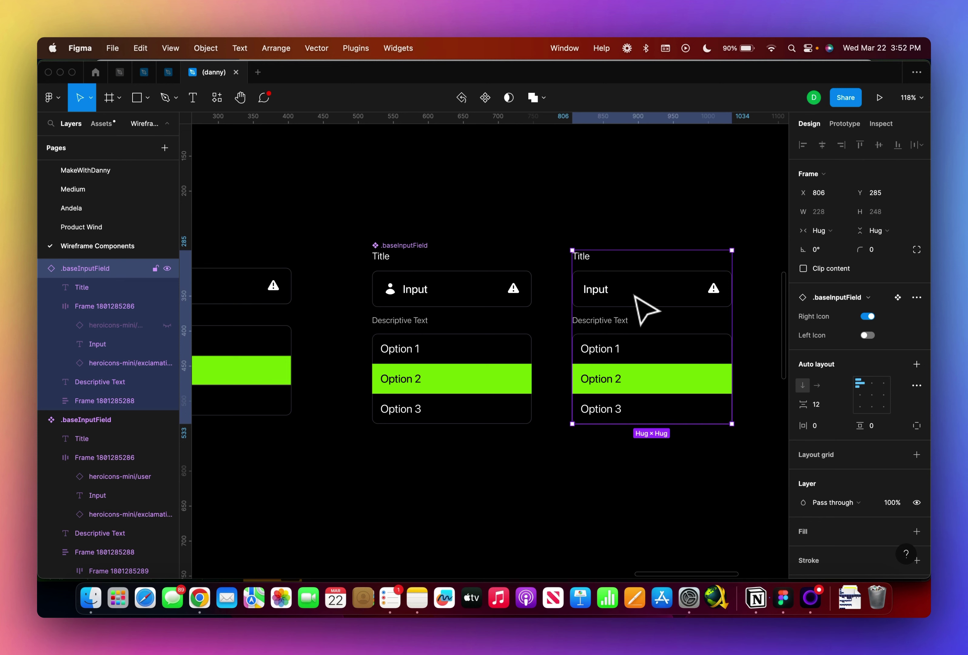
left_click(513, 289, "super")
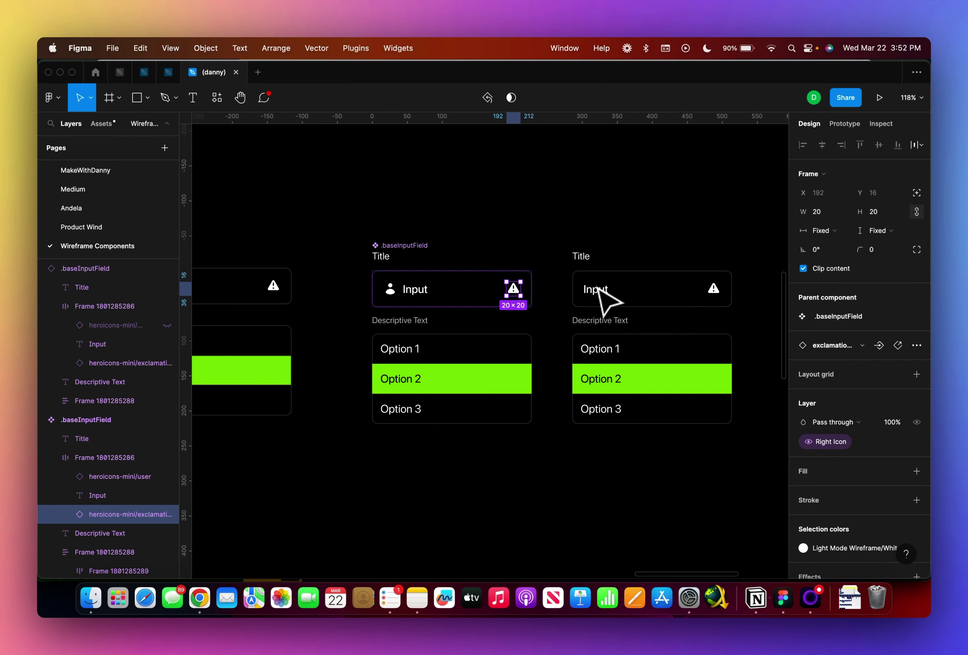
Create a boolean component property named Dropdown with value False for the options list in the main .baseInputField component
left_click(431, 347)
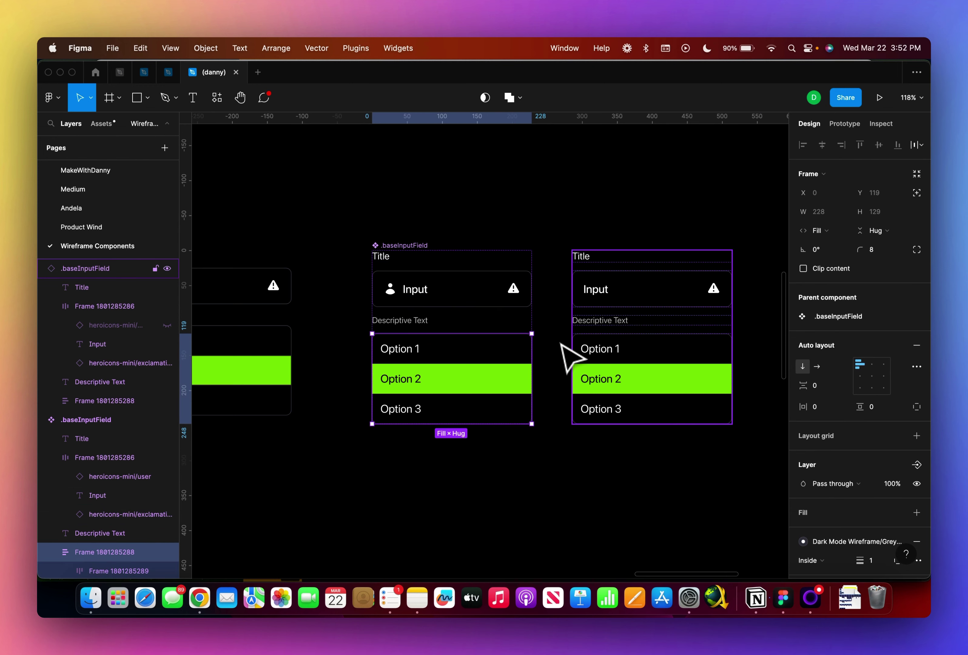
left_click(918, 465)
left_click(838, 526)
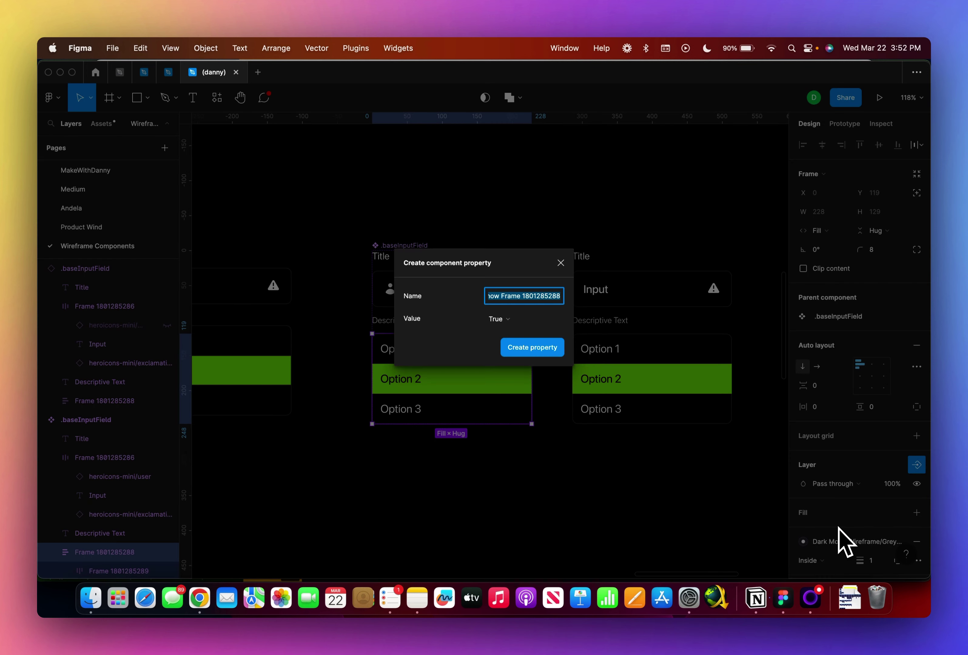
type("Dropdown")
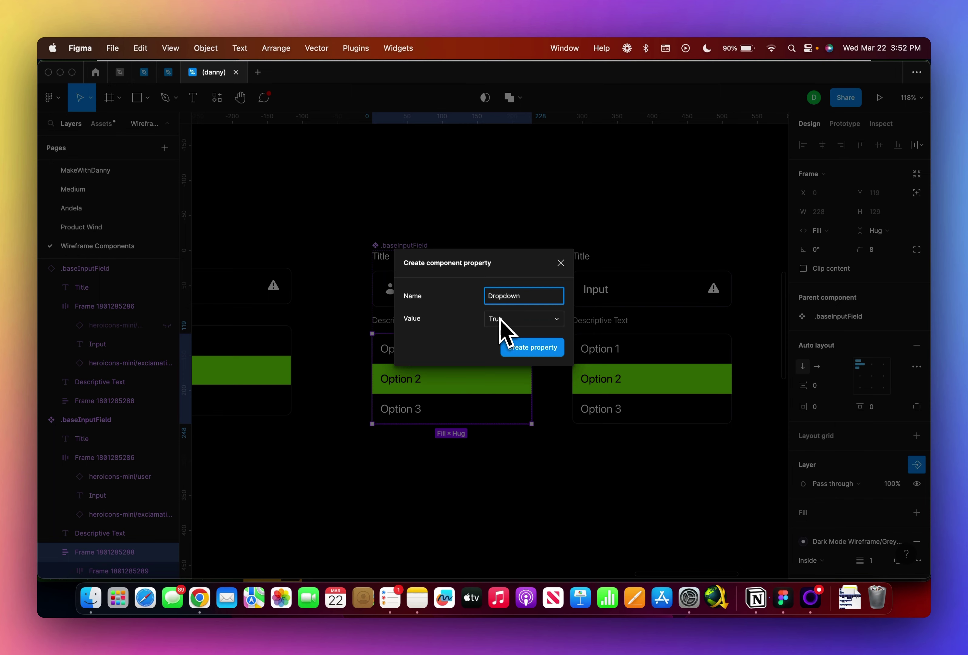
left_click(504, 328)
left_click(510, 341)
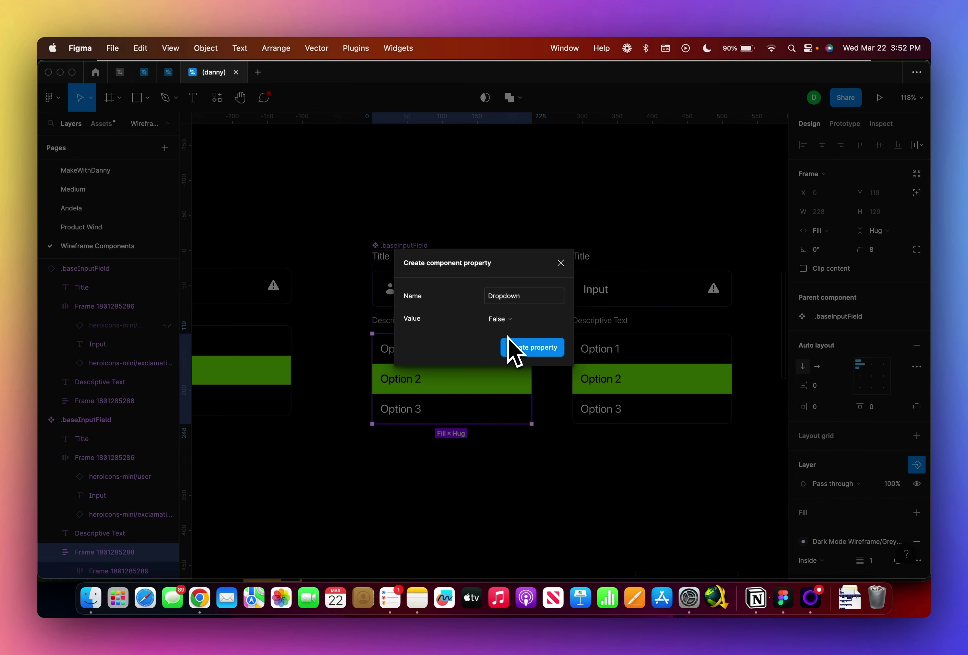
left_click(535, 349)
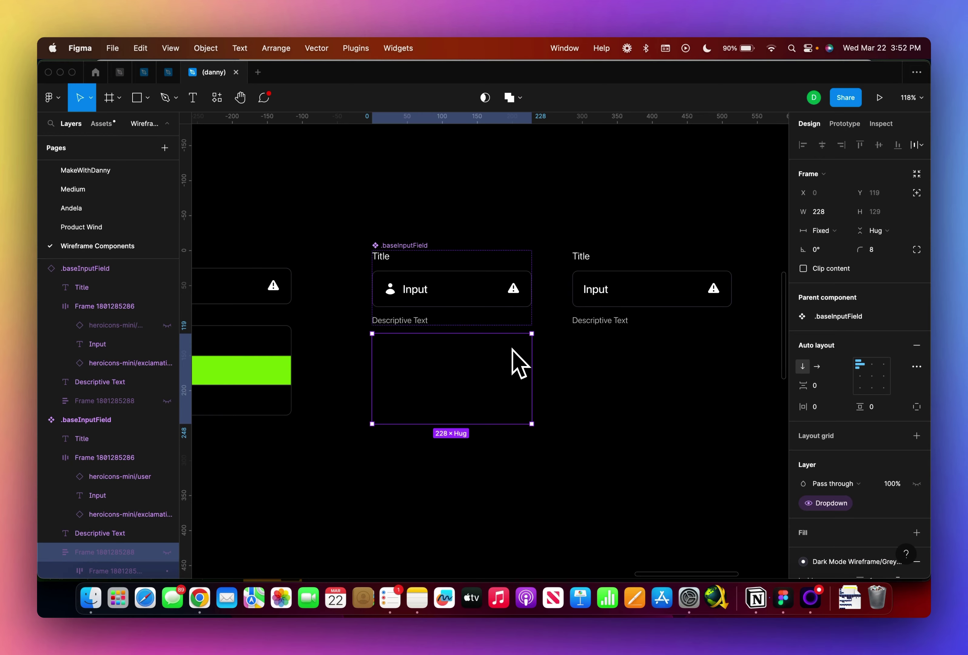
Create a boolean component property named Descriptive Text with value True for the descriptive text layer in the main .baseInputField component
left_click(416, 324)
scroll(864, 480, "down", 3)
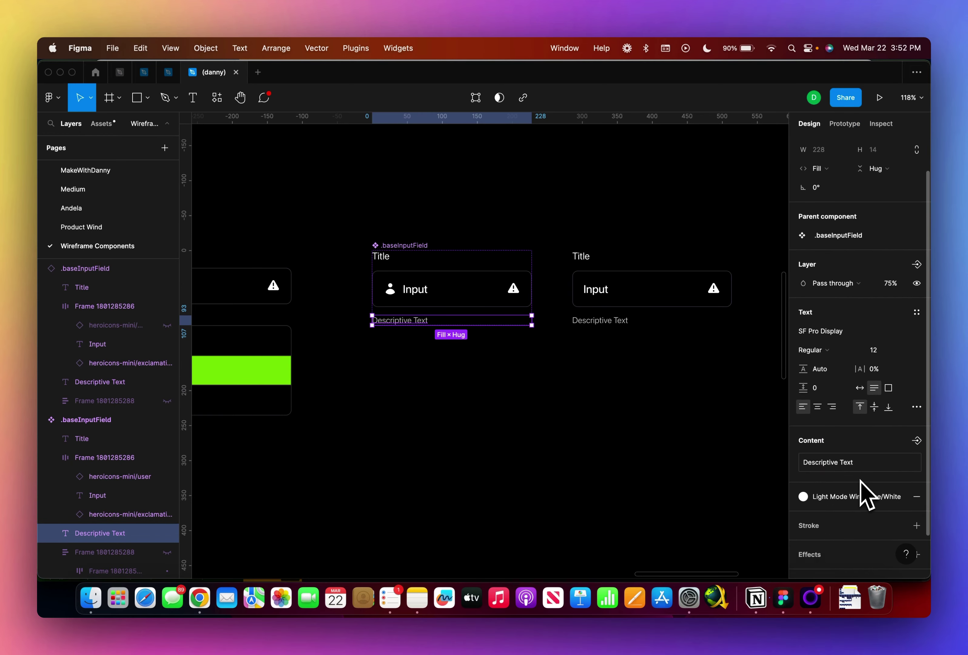
left_click(918, 229)
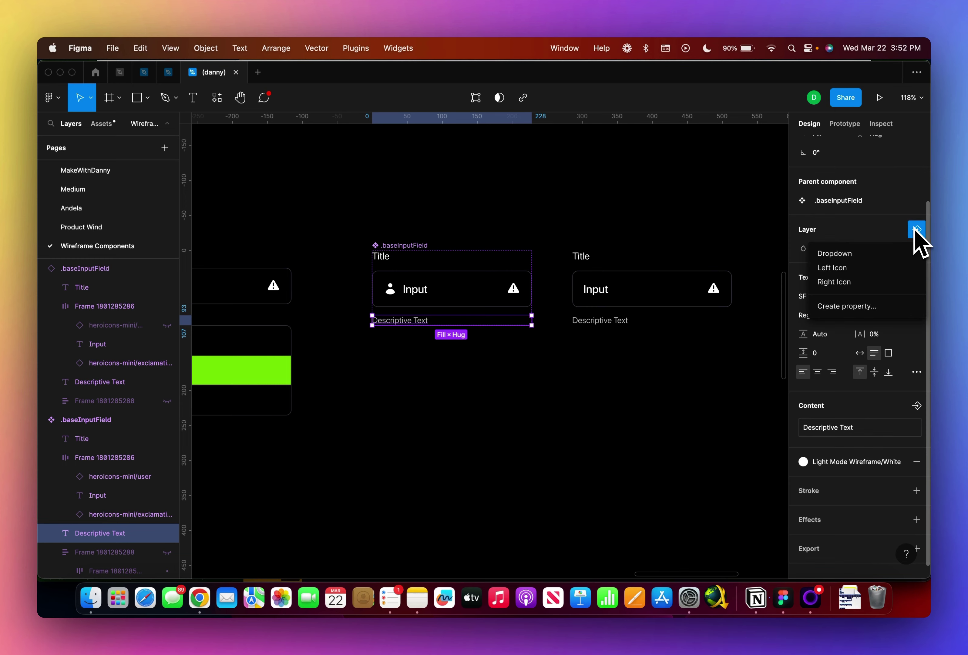
left_click(852, 307)
type("Descr")
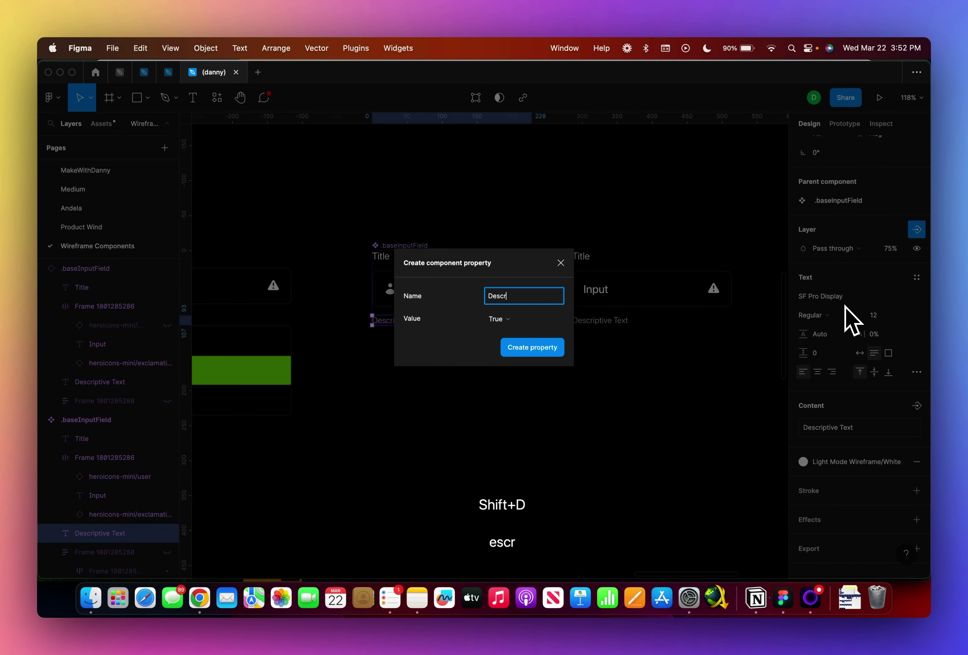
type("iptive Text")
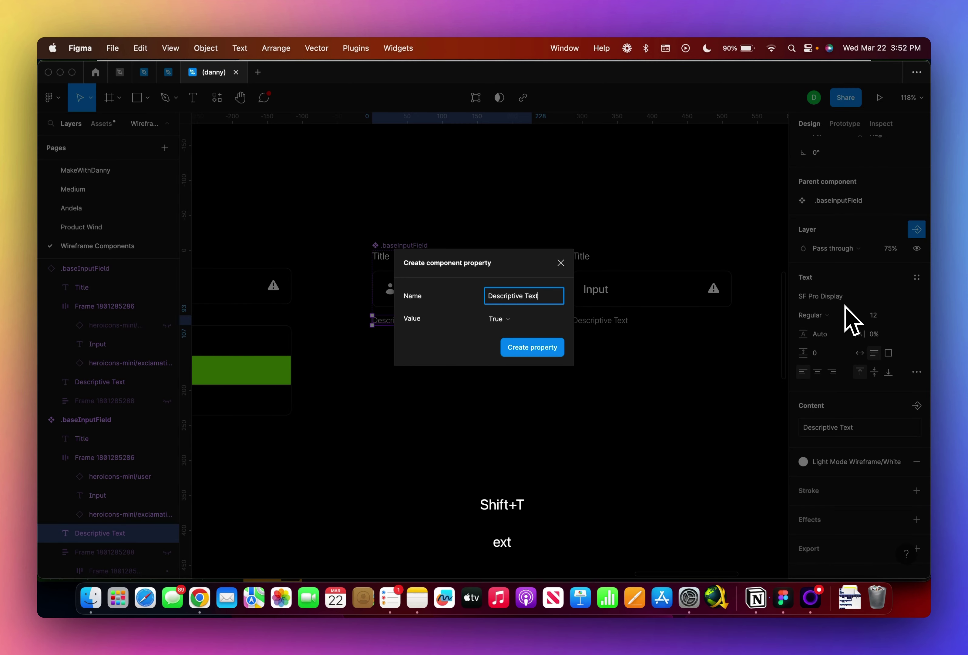
key("Return")
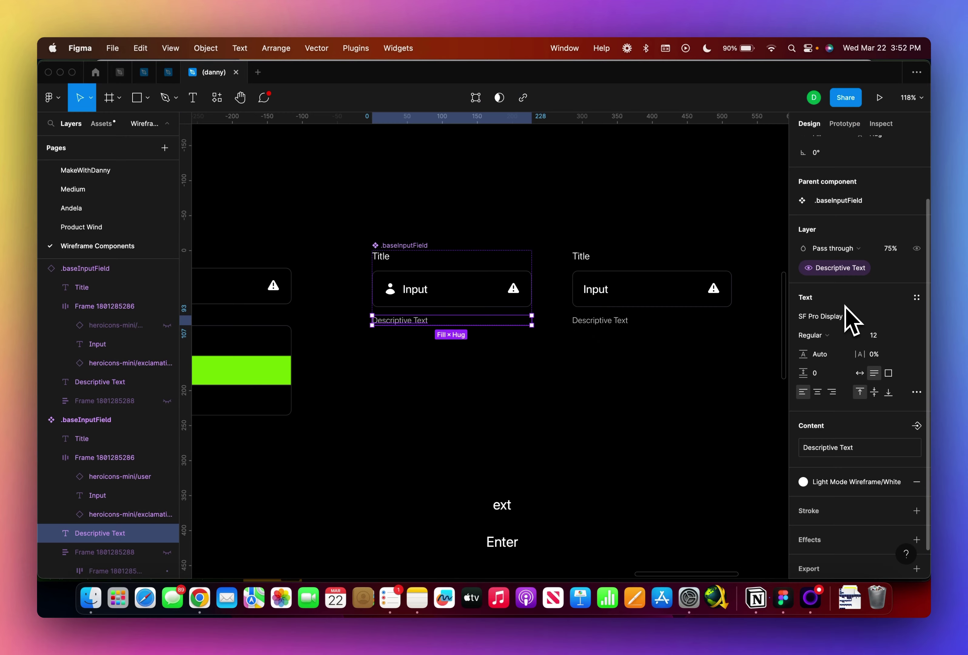
Test the Descriptive Text property on the .baseInputField instance by switching it off and on repeatedly, ending with it on
left_click(383, 263)
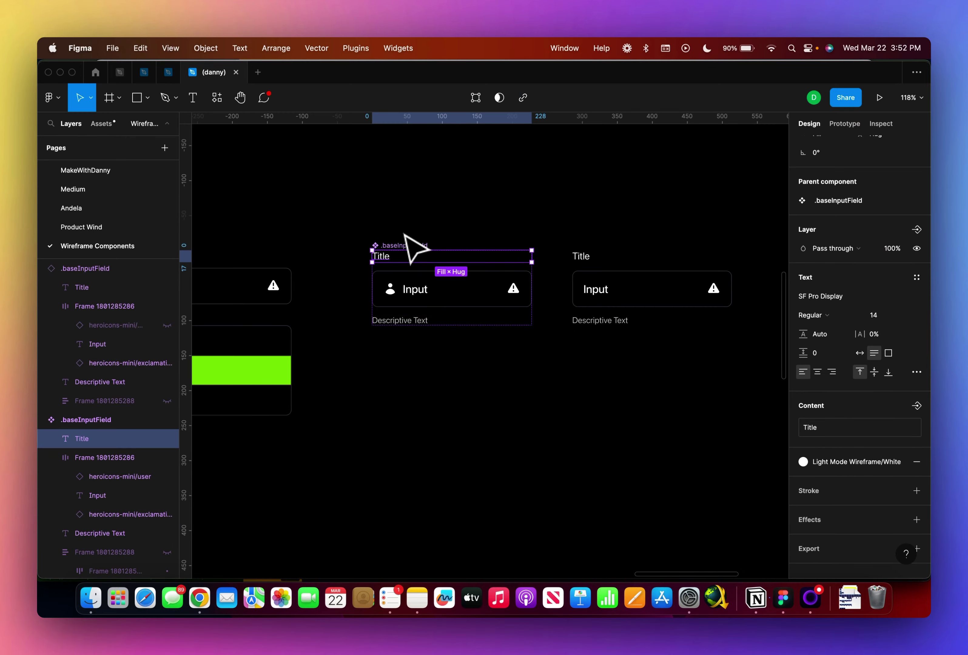
left_click(432, 243)
left_click(666, 297)
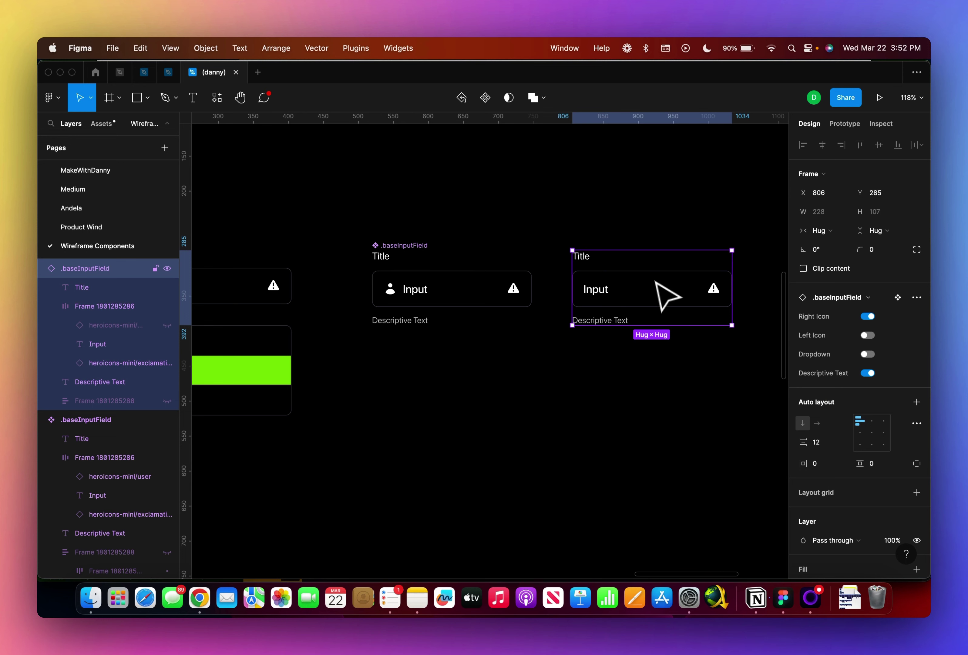
left_click(868, 374)
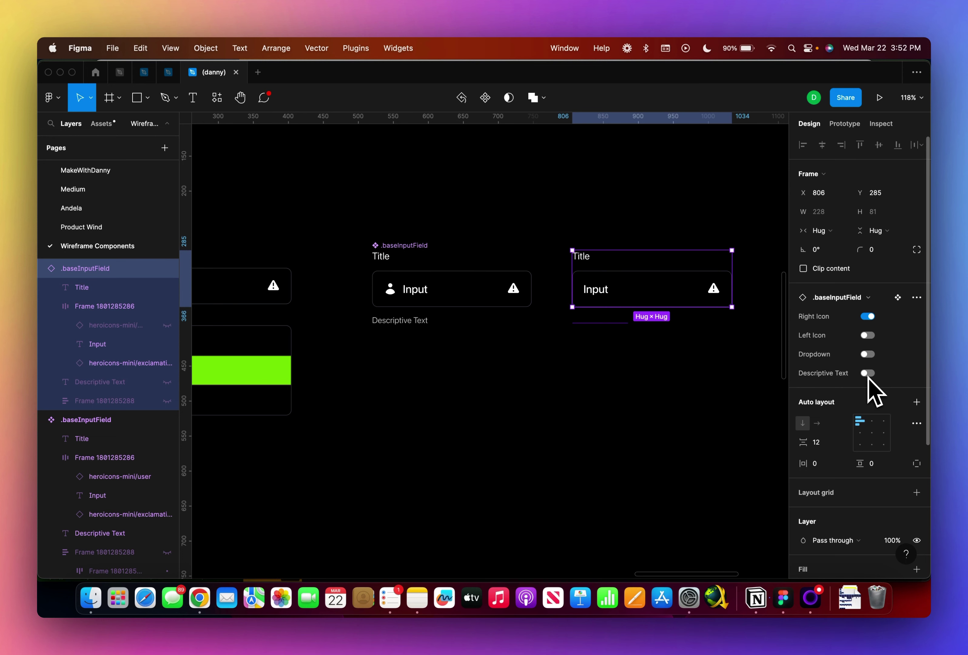
left_click(868, 373)
left_click(868, 373)
left_click(869, 373)
Toggle the Right Icon and Left Icon properties on the .baseInputField instance, leaving both switched on
left_click(868, 316)
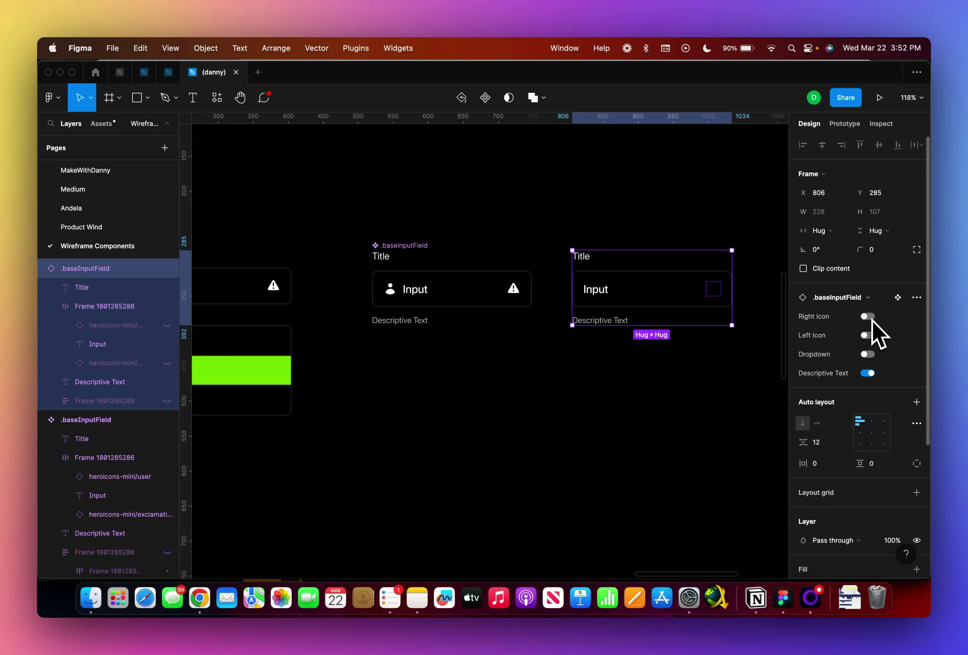
left_click(868, 316)
left_click(868, 336)
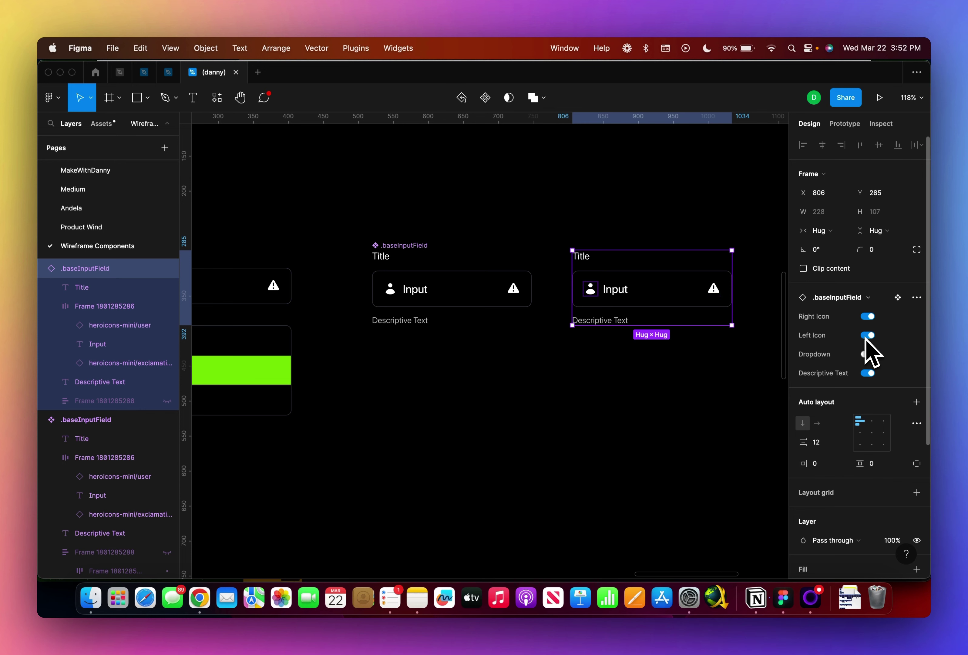
left_click(867, 336)
left_click(867, 336)
left_click(868, 317)
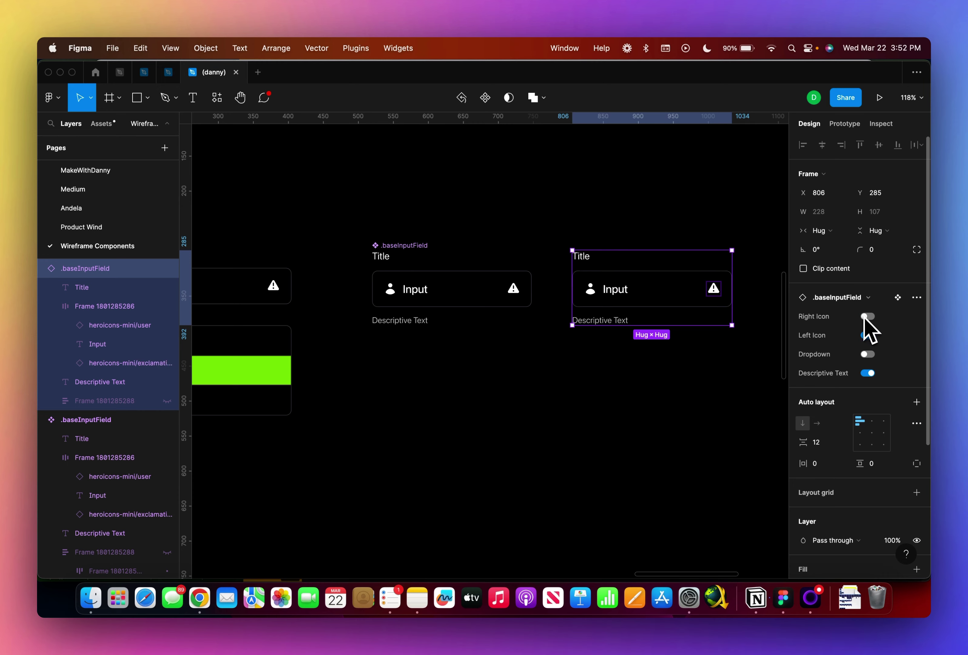
left_click(679, 401)
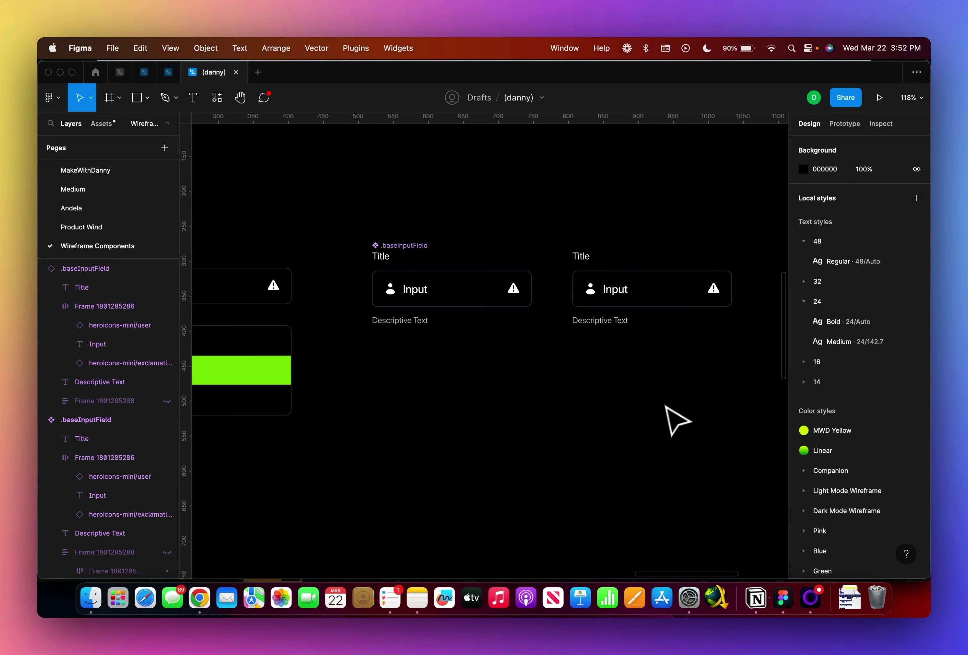
Swap the instance's exclamation-triangle icon for heroicons-mini/chevron-down, searching the Heroicons library for "chevron"
left_click(711, 288, "super")
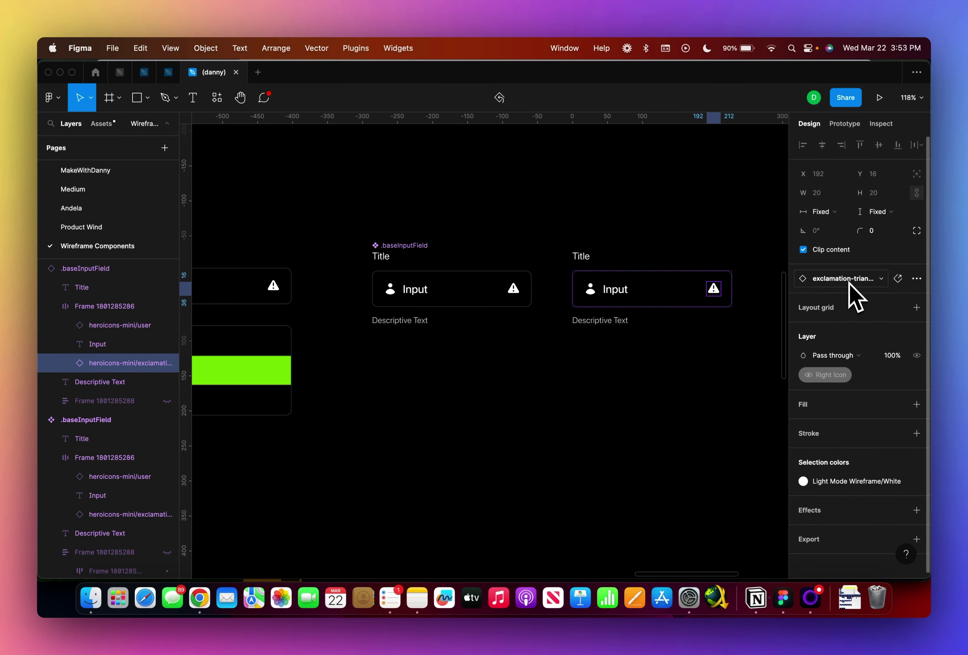
left_click(826, 279)
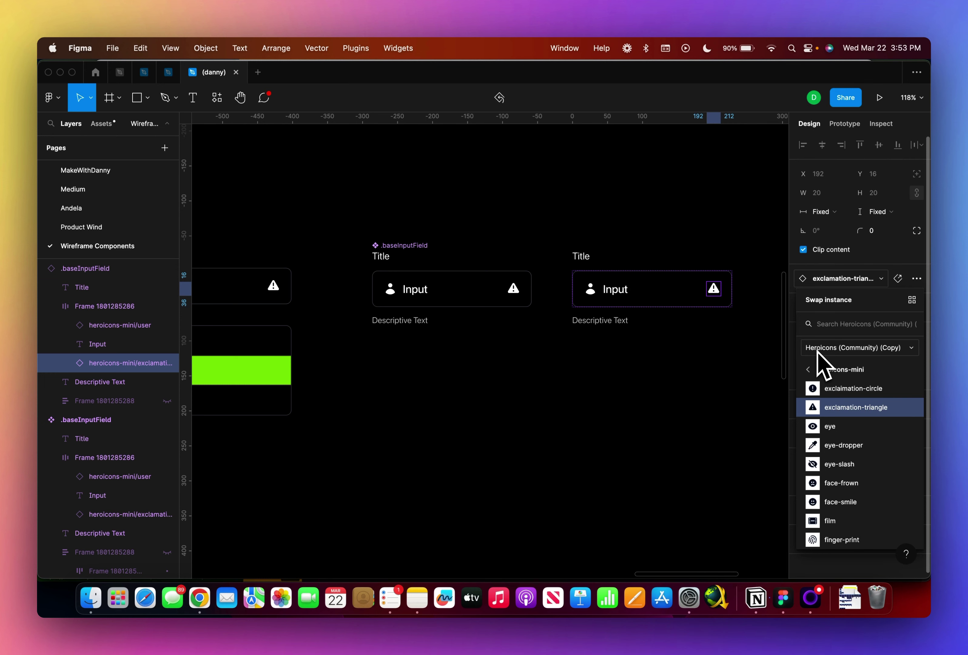
type("chevron")
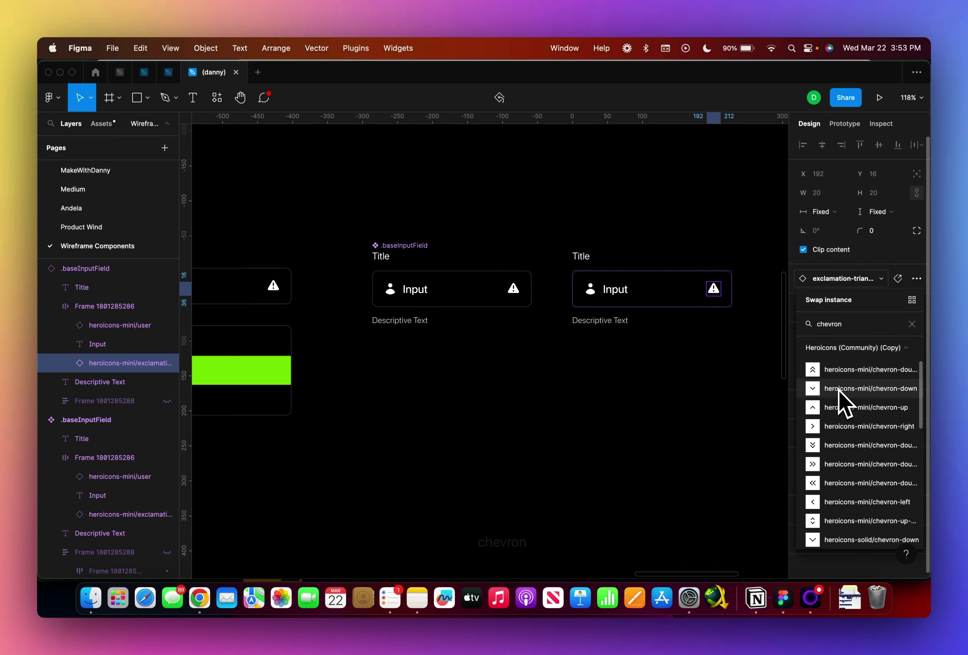
left_click(838, 391)
Apply the White color style to the chevron-down icon in the .baseInputField instance
left_click(897, 481)
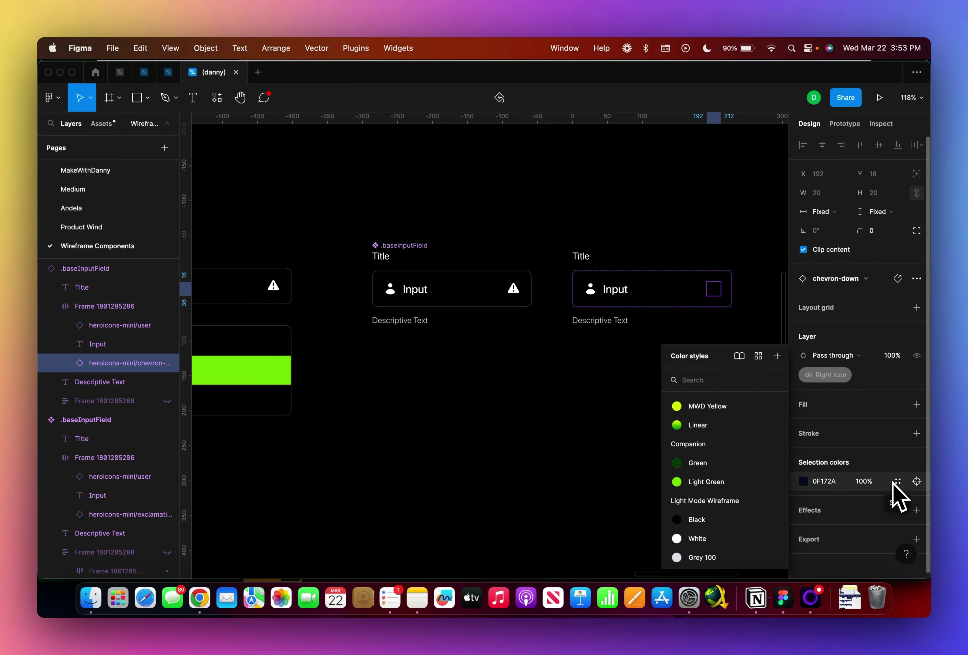
type("whit")
key("Return")
left_click(720, 341)
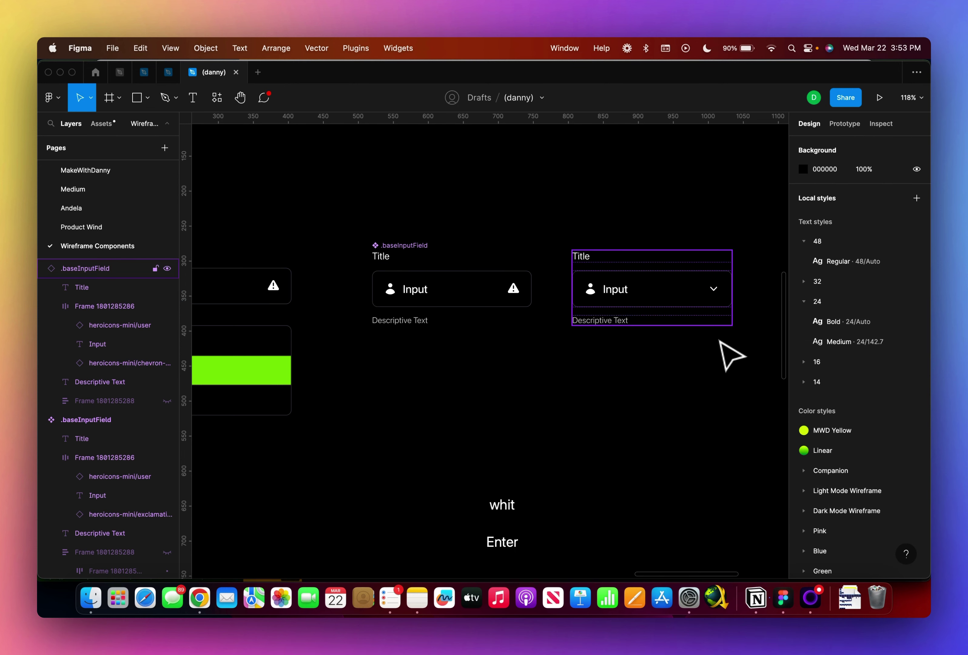
scroll(665, 287, "right", 2)
scroll(664, 286, "down", 1)
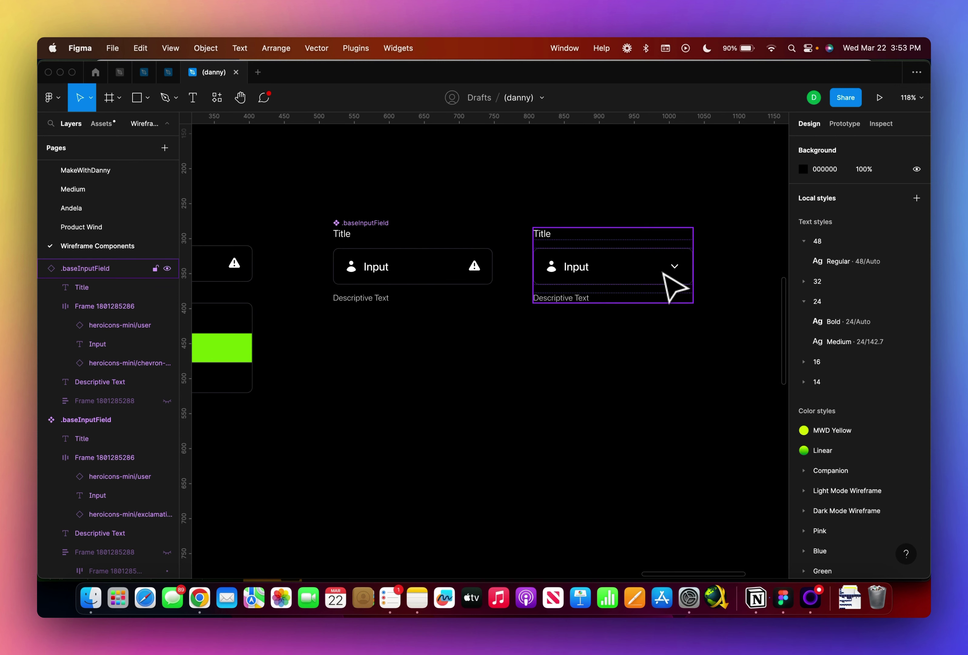
double_click(552, 270)
double_click(552, 269)
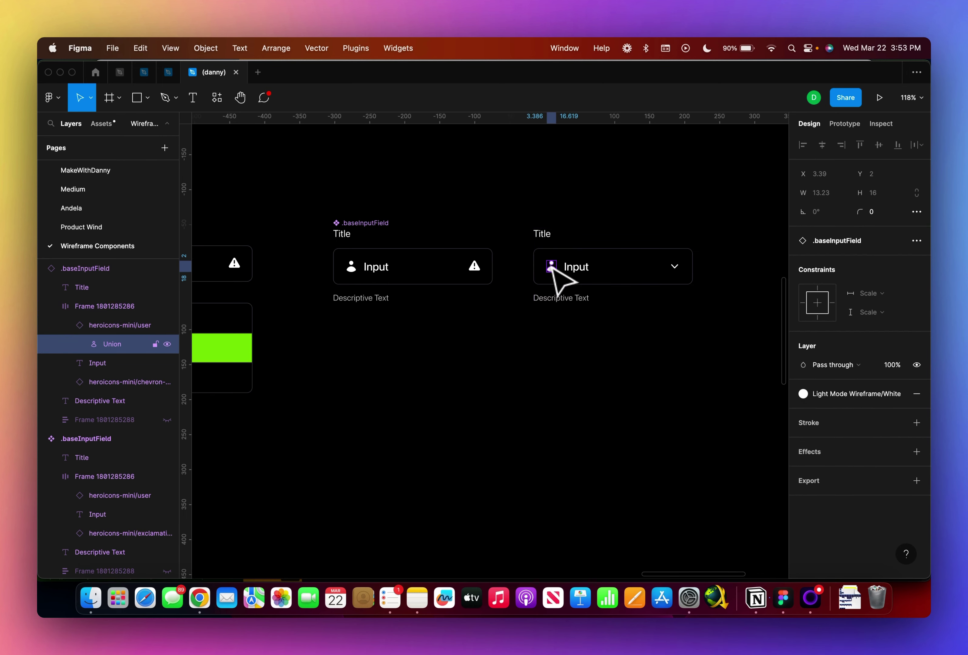
left_click(580, 222)
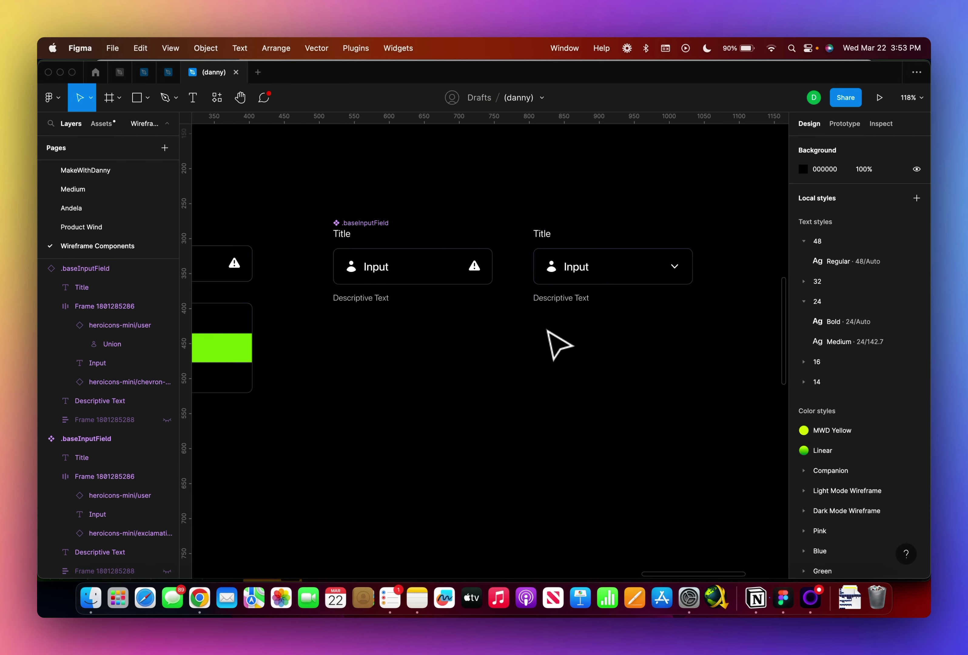
scroll(514, 337, "right", 3)
scroll(514, 337, "up", 2)
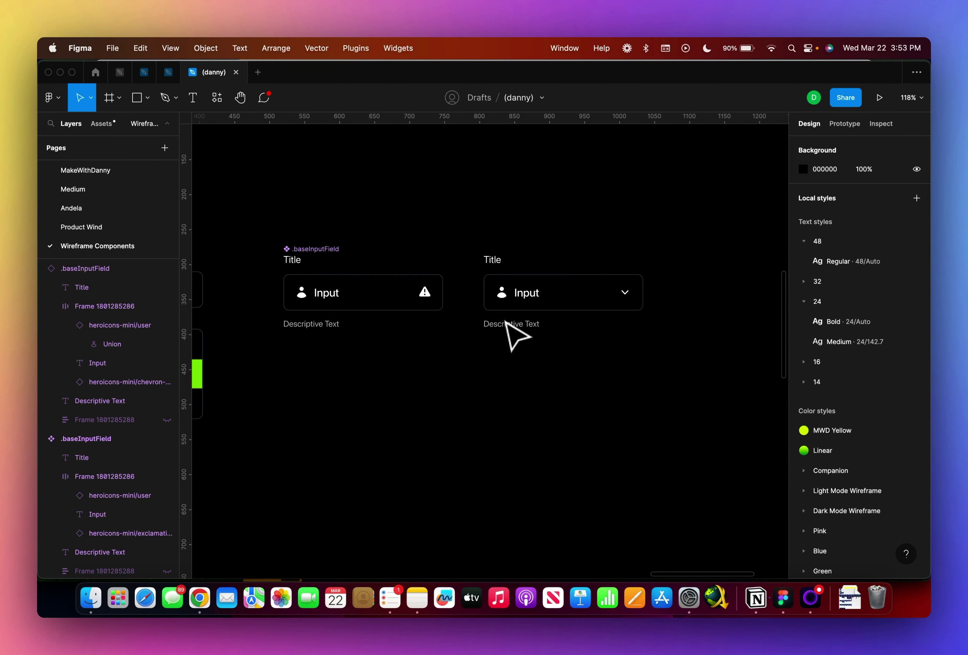
scroll(380, 317, "left", 3)
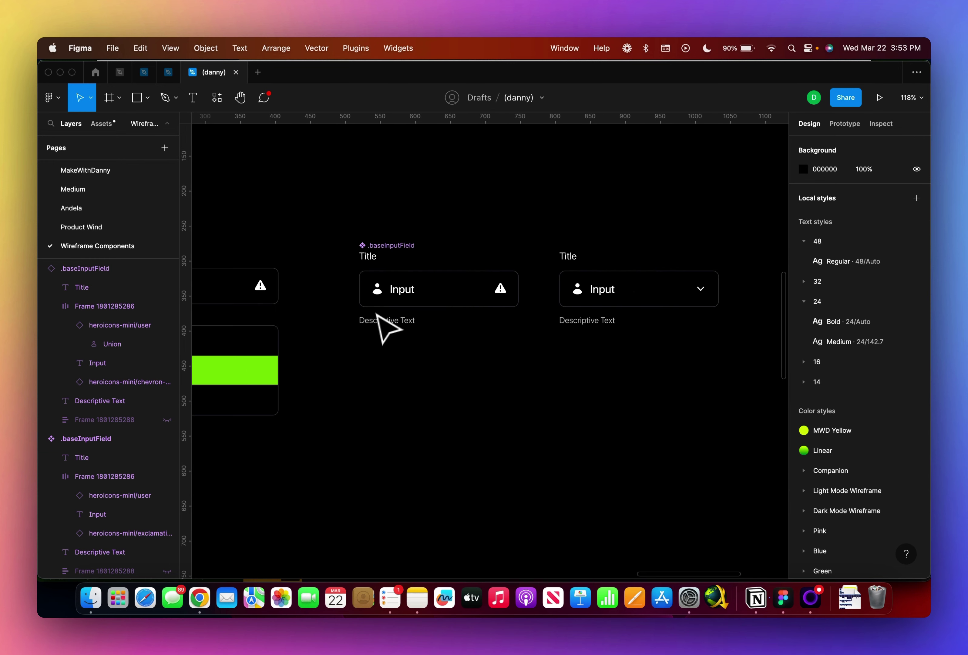
scroll(398, 295, "down", 2)
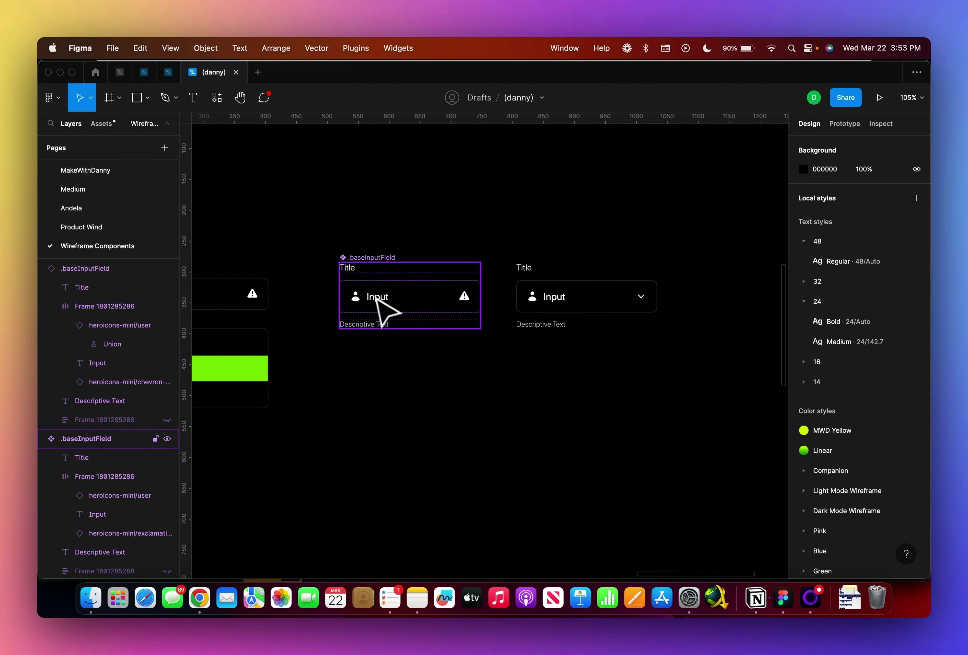
Move the .baseInputField instance farther from the main component, to X 837 at Y 285
left_click(556, 300)
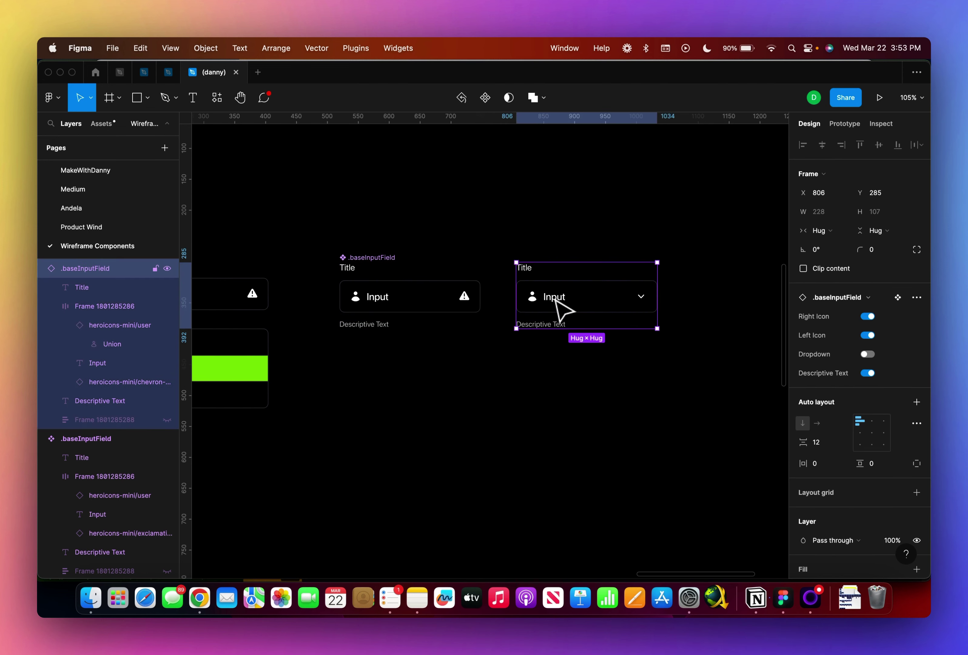
left_click_drag(555, 300, 575, 300)
scroll(578, 311, "right", 2)
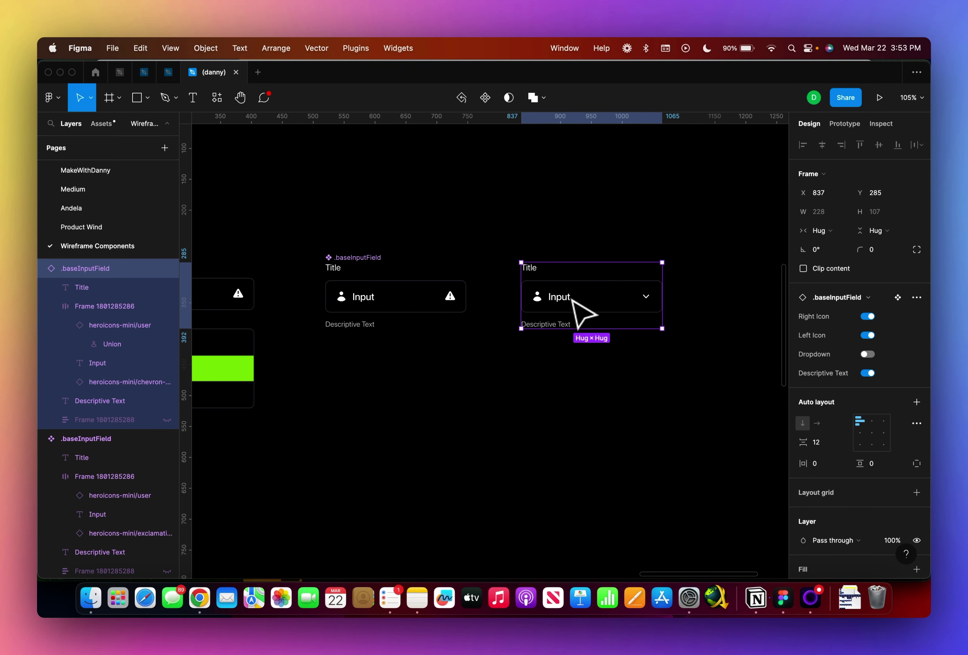
left_click(530, 385)
Examine the Variants board showing the Default, Error and Active states of the default and dropdown inputs
left_click(573, 307)
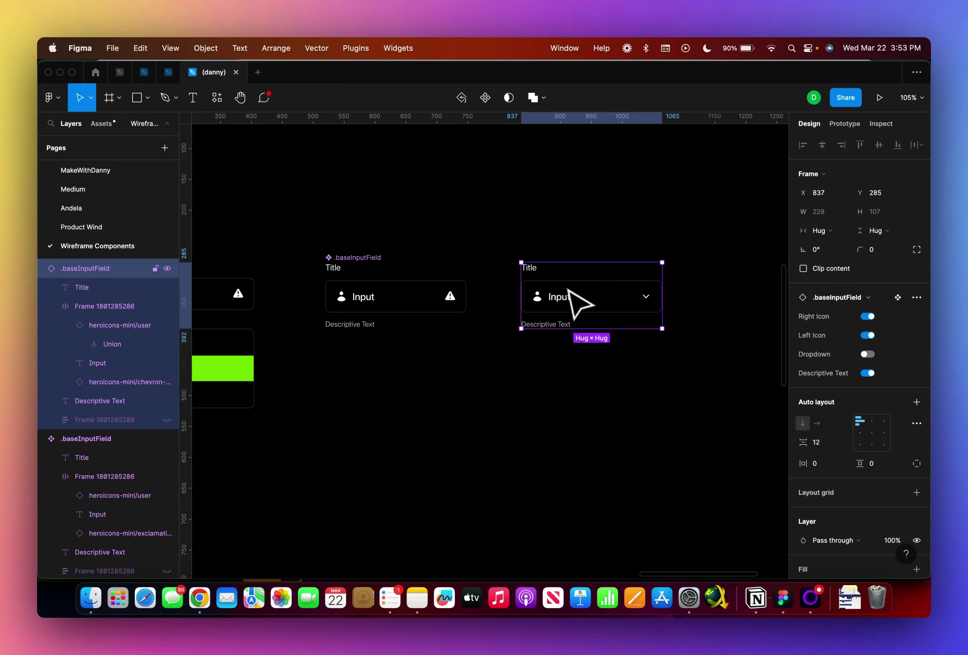
scroll(570, 297, "up", 3)
scroll(570, 297, "left", 2)
scroll(581, 303, "down", 3)
scroll(568, 307, "up", 10)
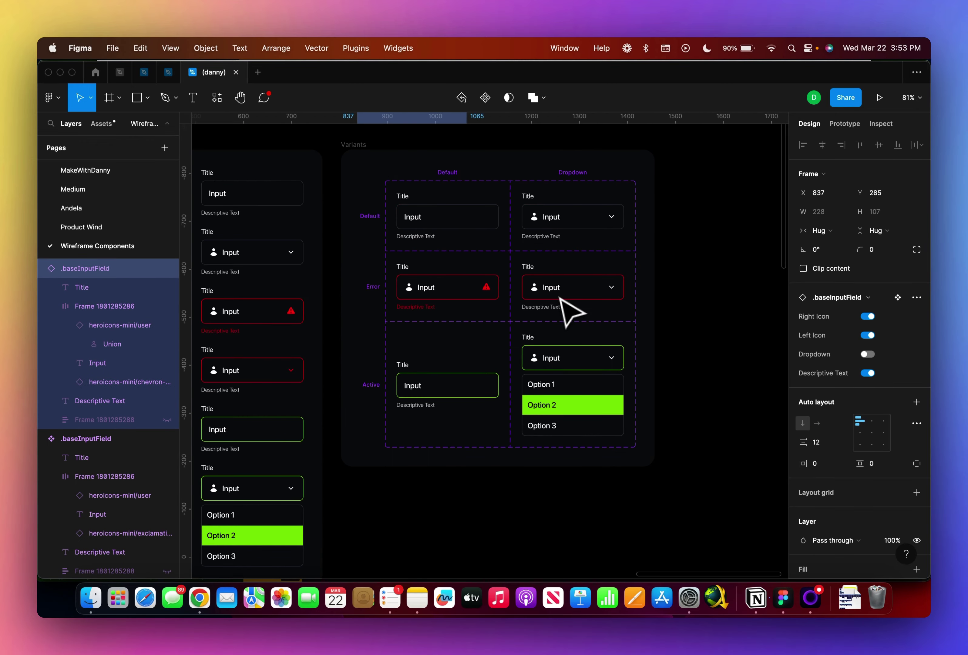
Inspect the Default row of the Variants board, with its default and dropdown inputs
scroll(559, 298, "up", 3)
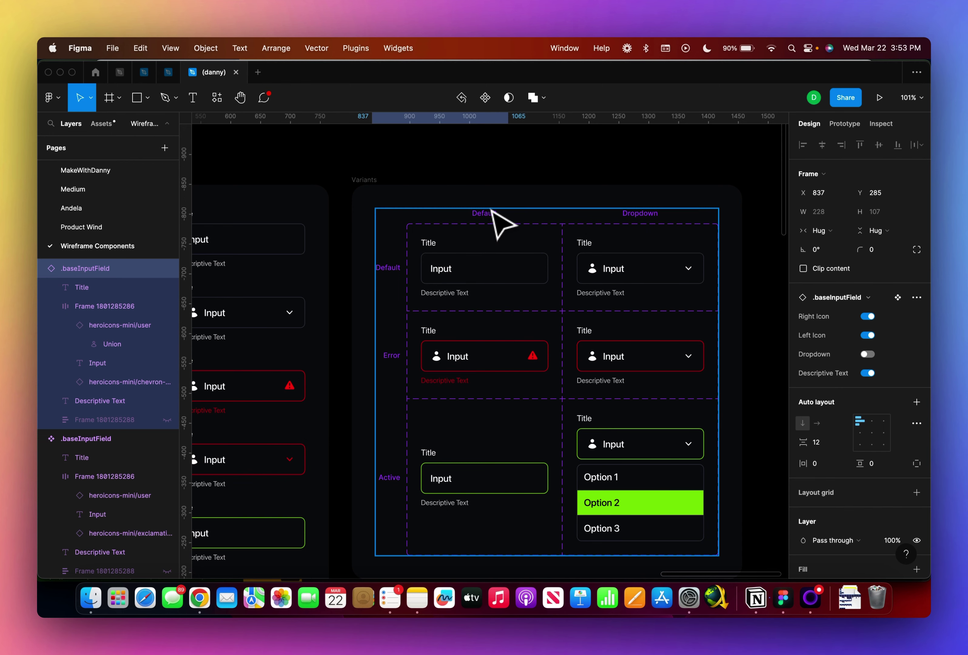
left_click(485, 226)
left_click(487, 270)
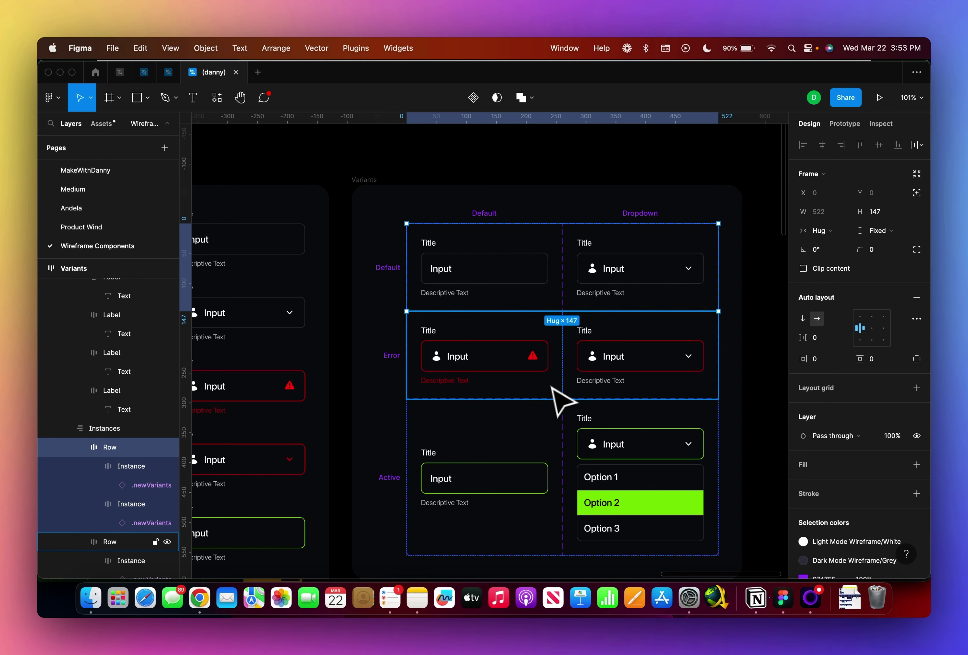
Delete the .baseInputField instance that has the chevron-down icon
scroll(547, 399, "down", 2)
scroll(547, 399, "down", 8)
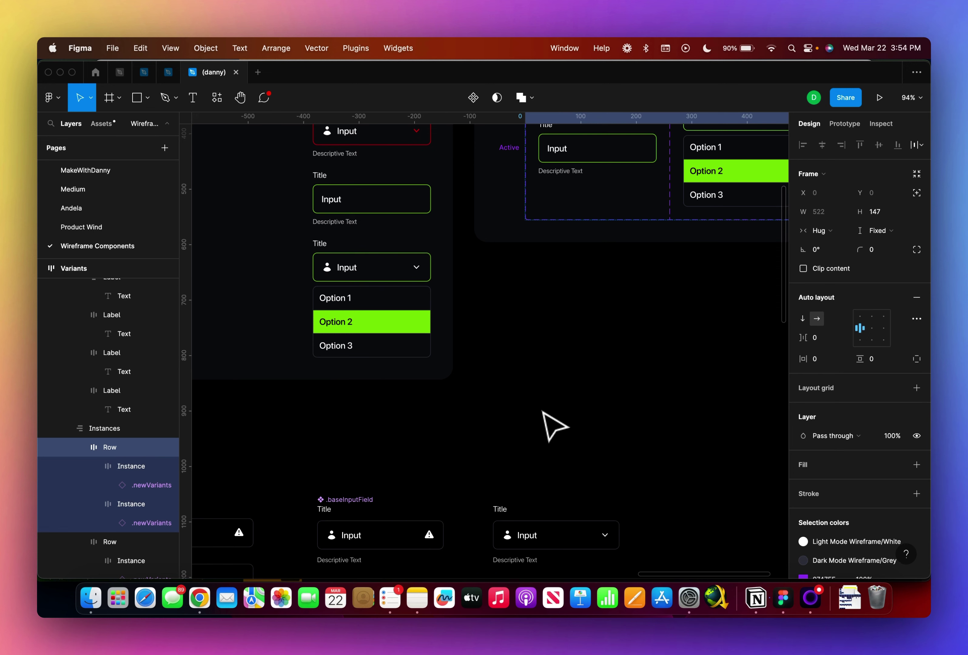
scroll(543, 412, "down", 5)
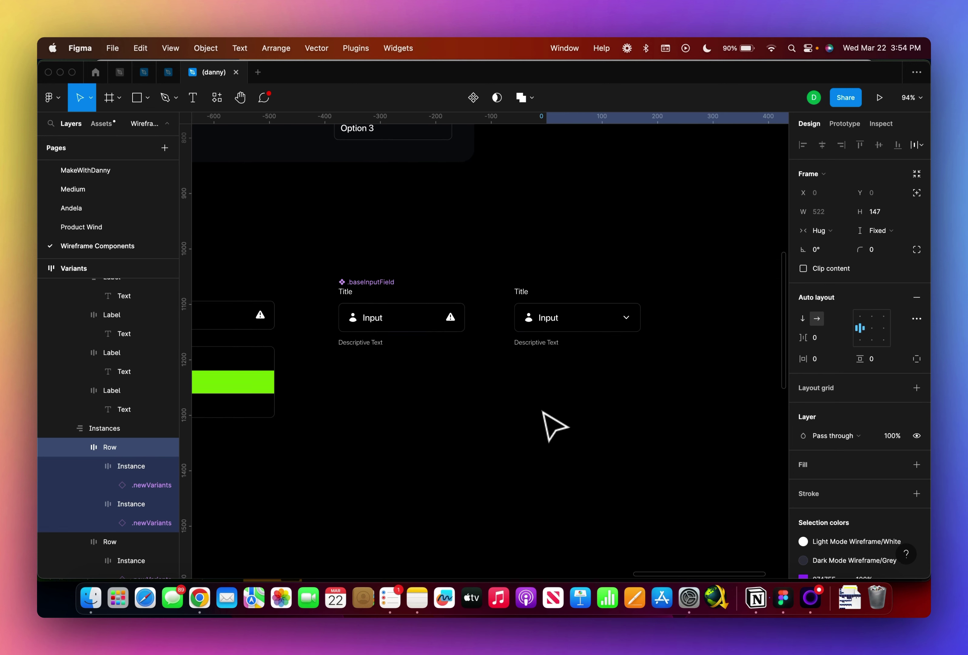
left_click(555, 340)
scroll(557, 339, "up", 3)
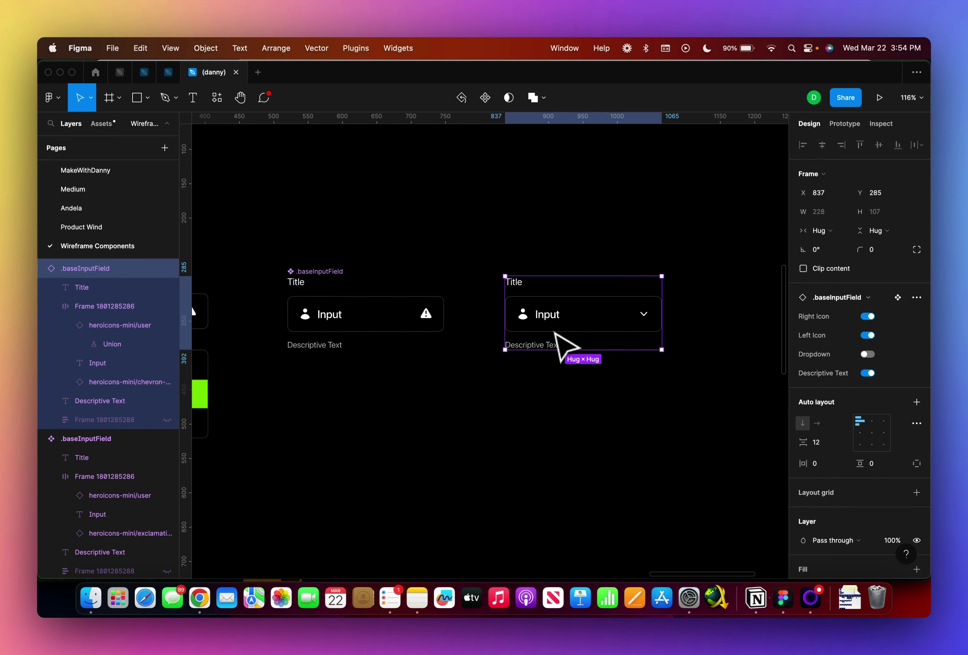
scroll(556, 337, "right", 2)
scroll(555, 334, "right", 1)
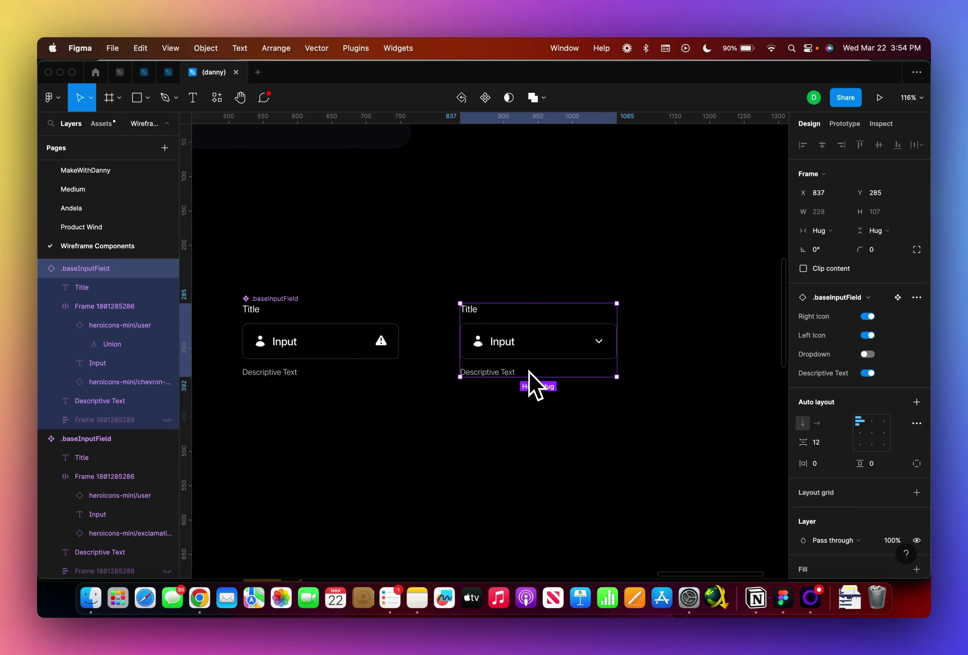
key("BackSpace")
Duplicate the main .baseInputField component as a new instance beside it, at X 863, Y 285
left_click(288, 316)
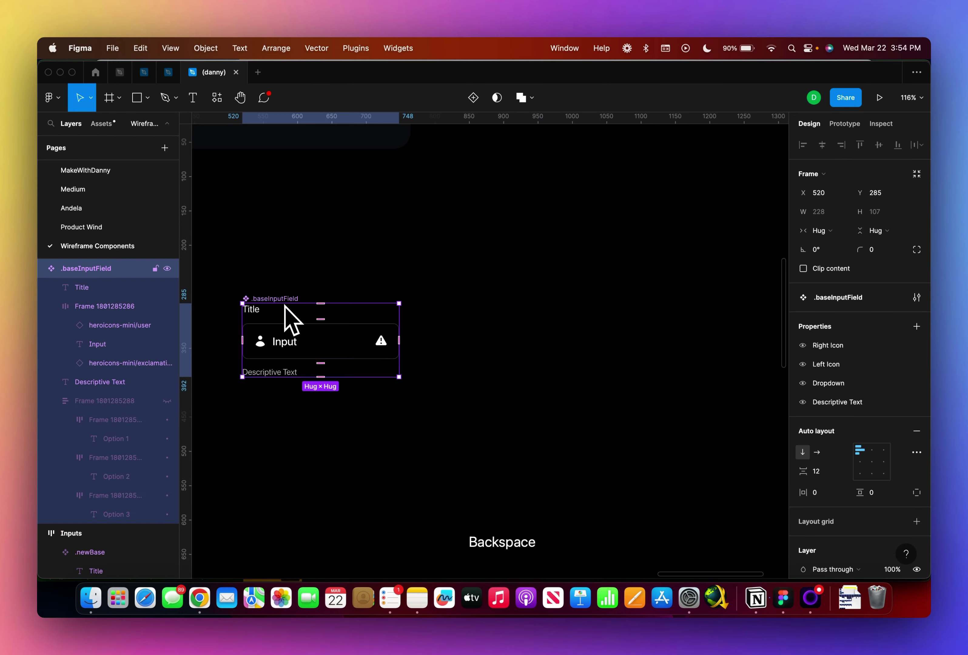
scroll(317, 355, "left", 3)
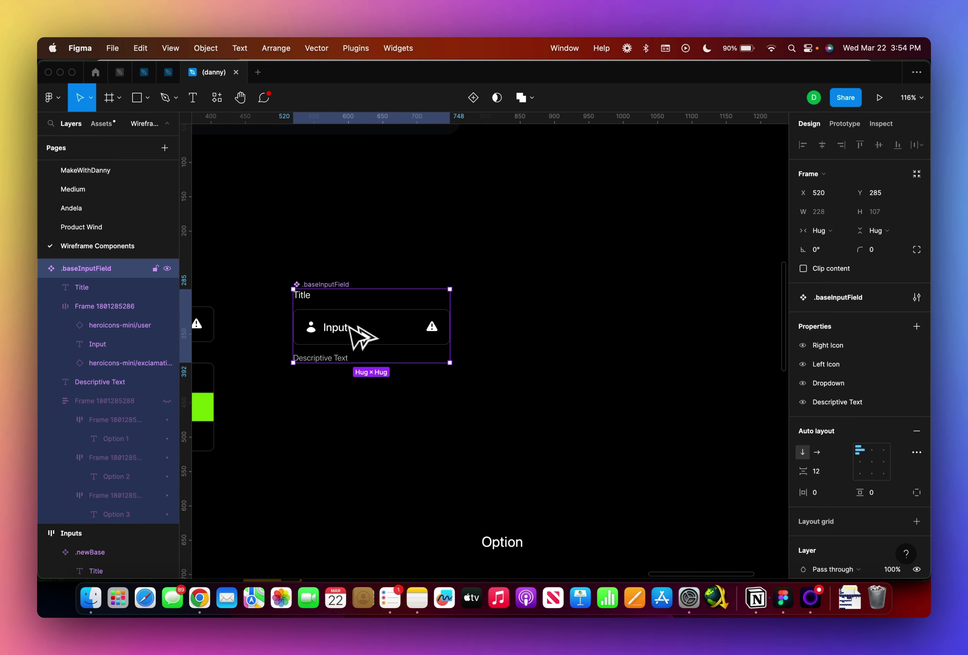
left_click_drag(356, 334, 557, 324)
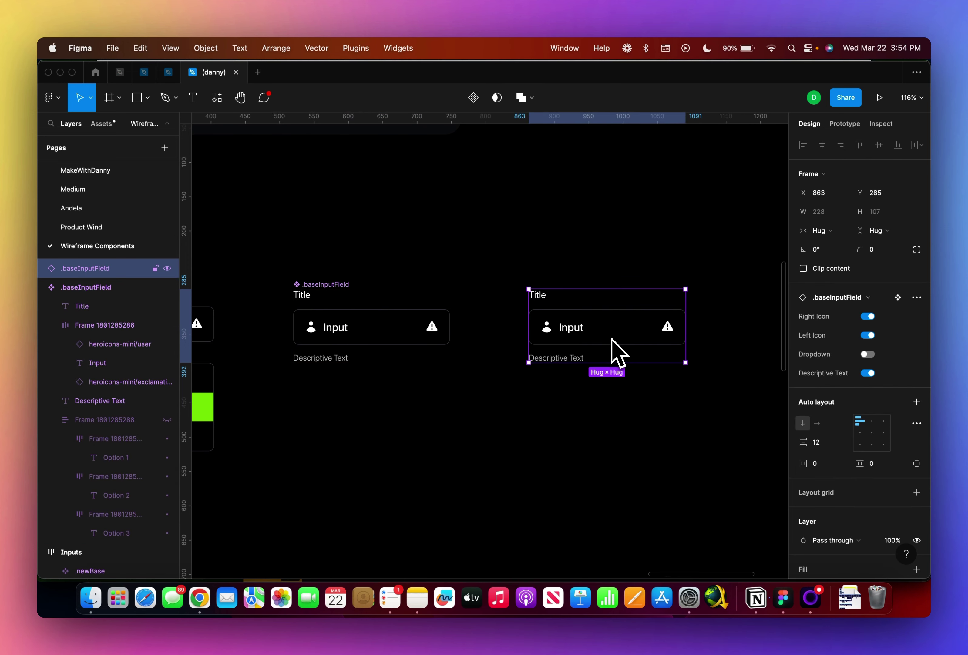
Wrap the new .baseInputField instance in an auto layout frame and set all its padding to 0
key("shift+a")
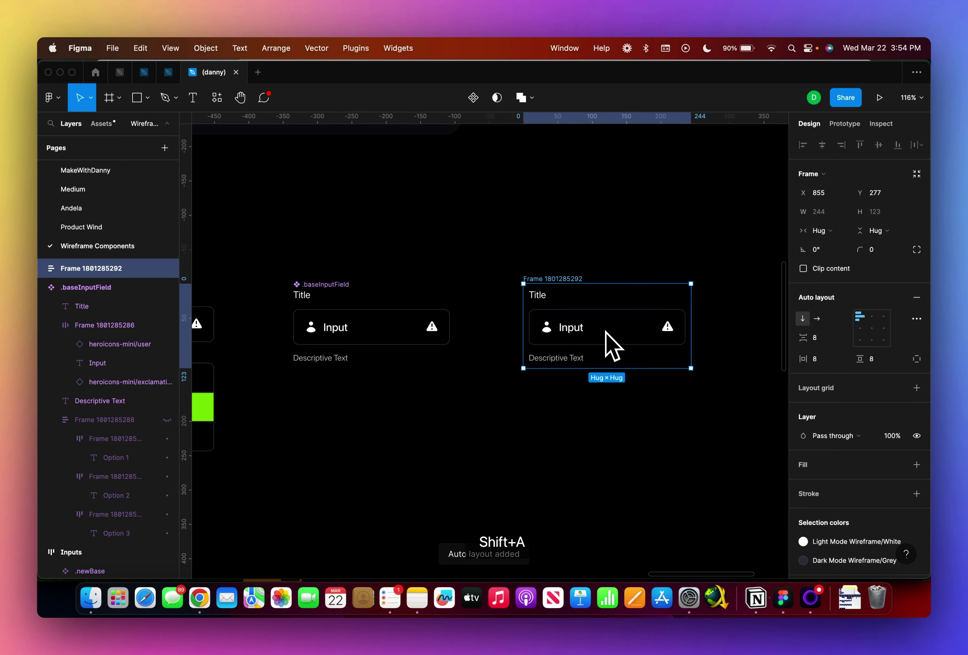
key("super")
left_click(824, 362, "super")
key("shift+super+Down")
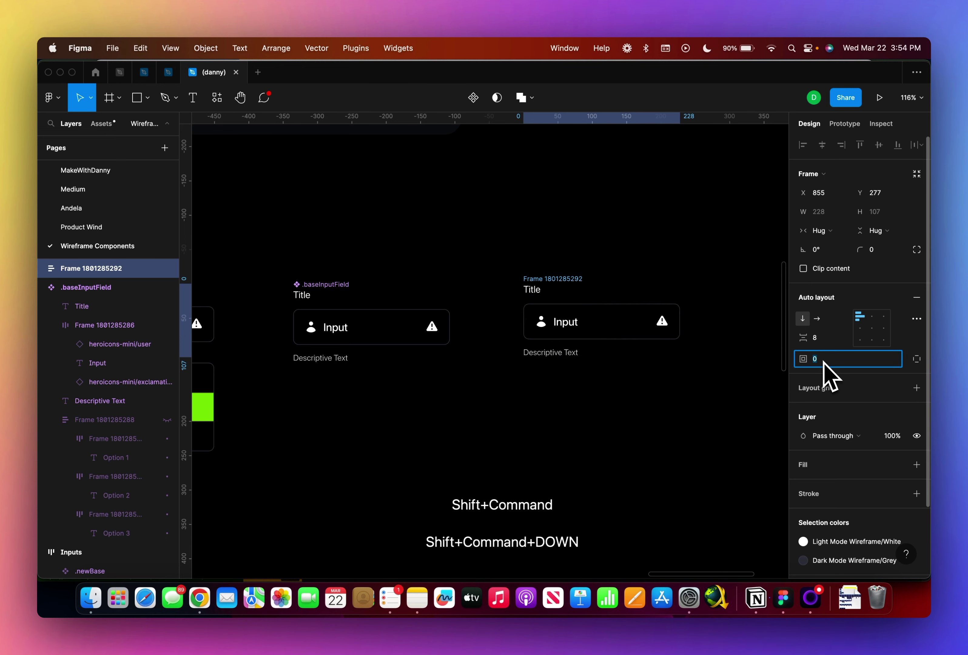
left_click(647, 397)
Set the nested .baseInputField instance's horizontal resizing to Fill container
left_click(631, 339)
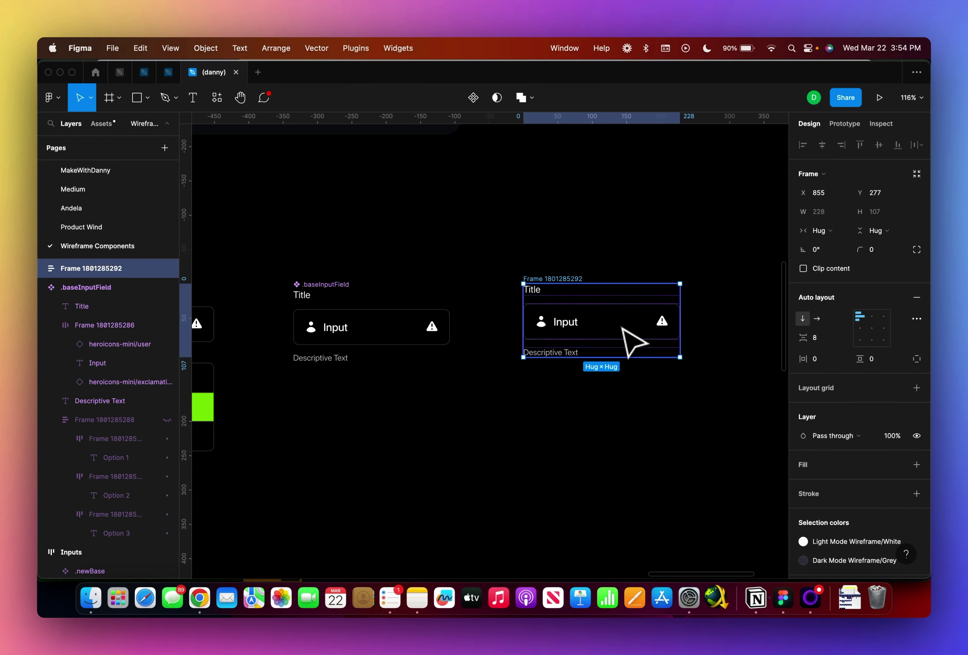
double_click(631, 340)
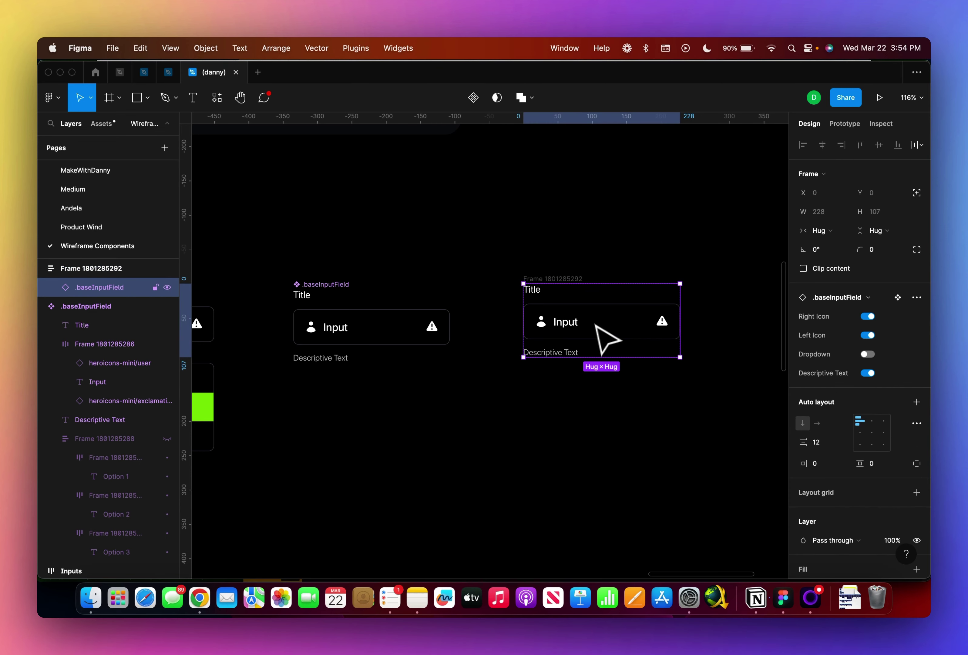
left_click(822, 232)
left_click(826, 244)
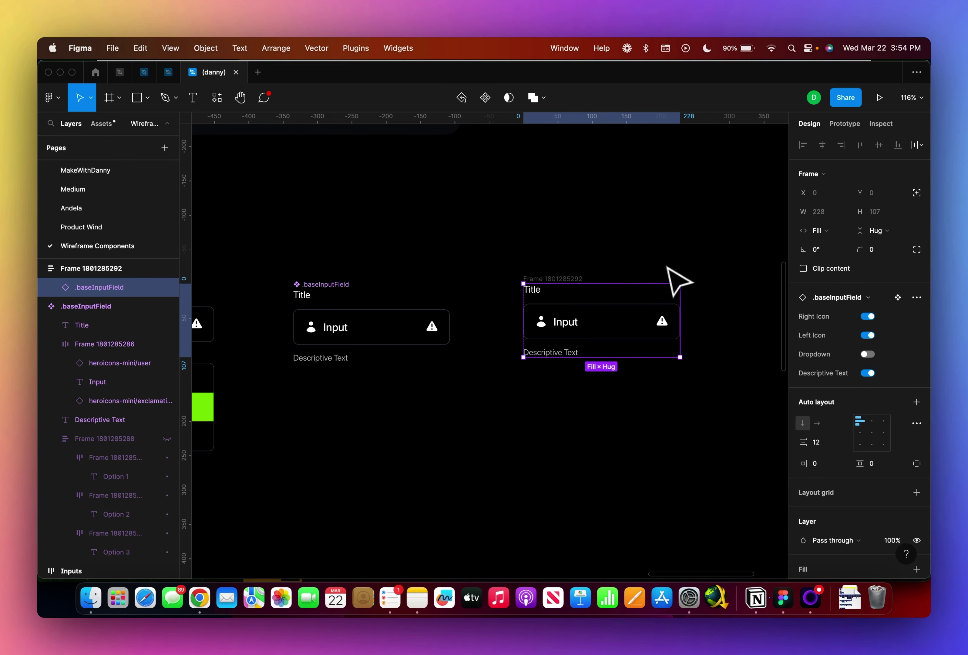
Widen the wrapper frame to about 324 px to test how the nested instance stretches
left_click(547, 276)
left_click_drag(681, 308, 747, 307)
left_click(669, 323)
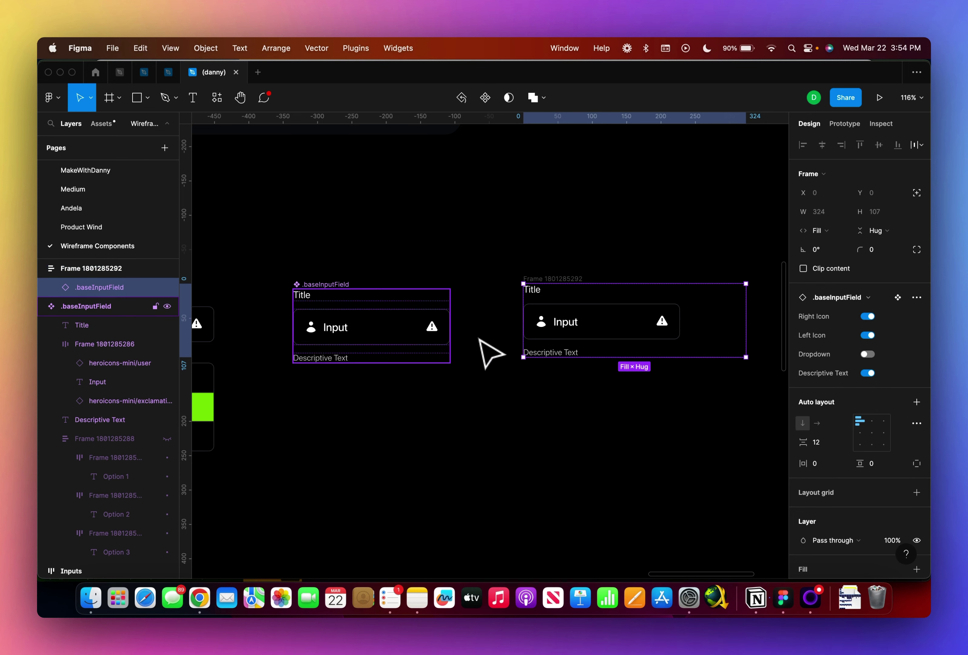
Set the input row's width to Fill container in the main .baseInputField component and check its Title and Descriptive Text
left_click(432, 334)
left_click(439, 344)
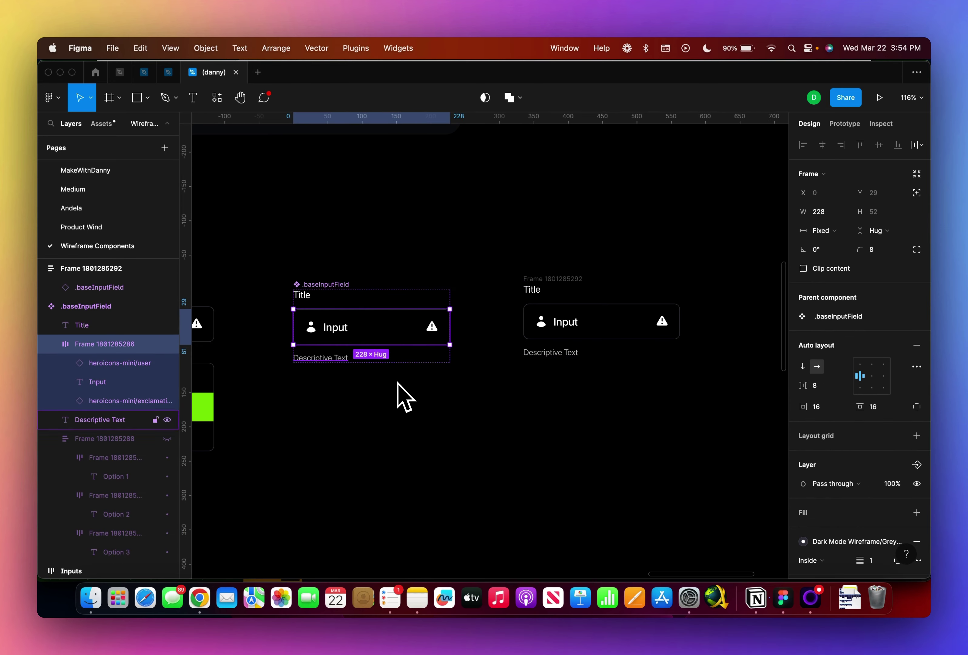
left_click(822, 231)
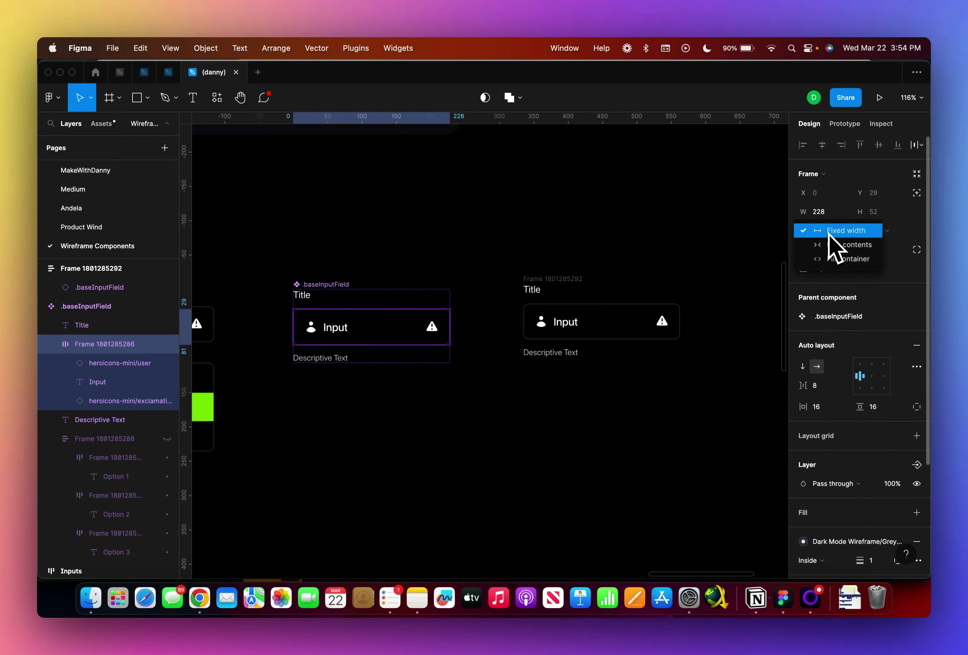
left_click(826, 260)
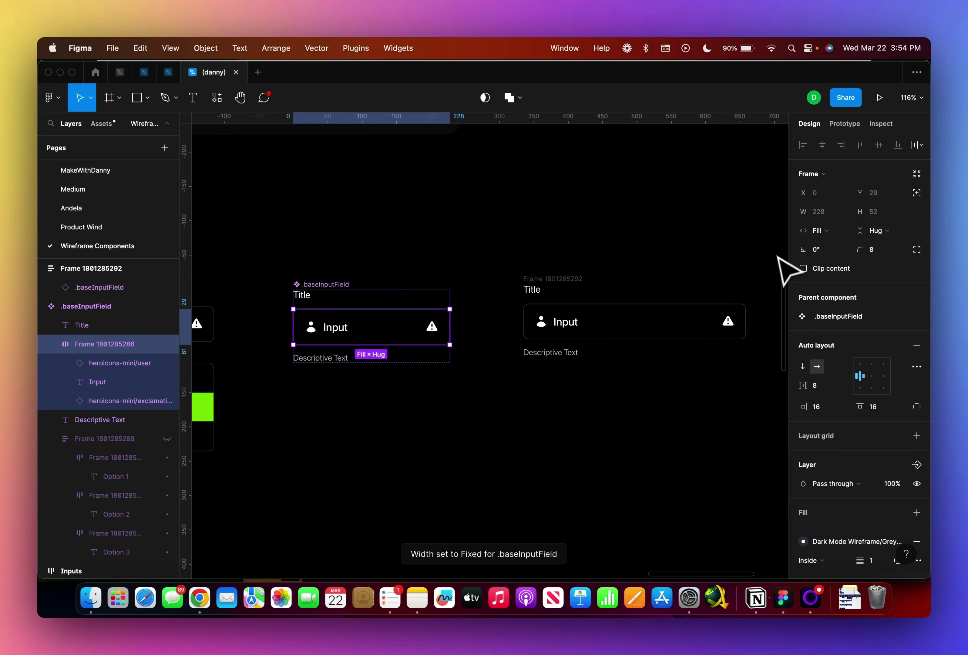
left_click(310, 297)
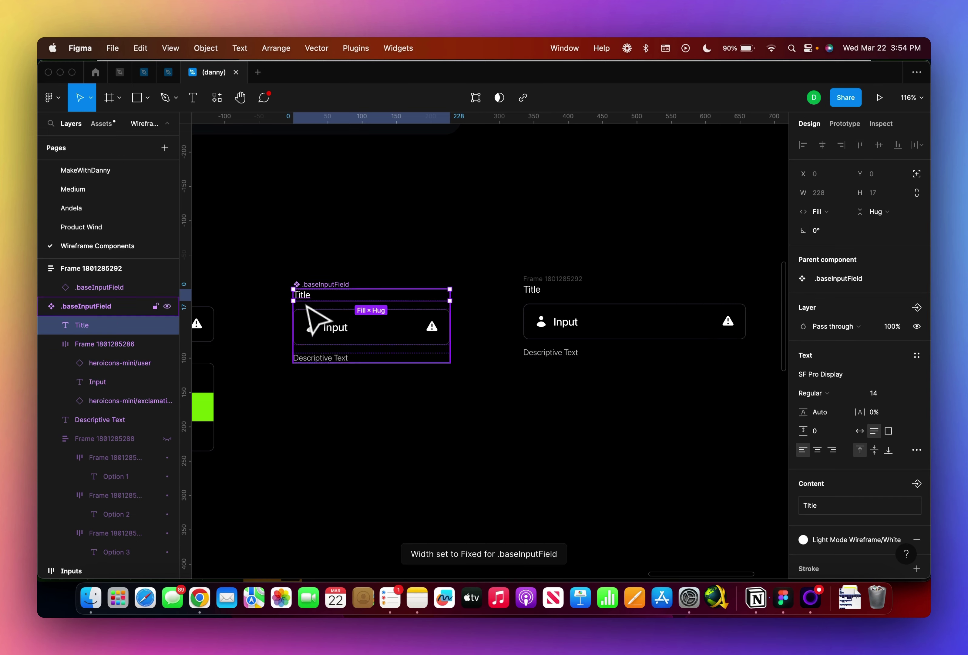
left_click(364, 359)
Narrow the wrapper frame to about 231 px wide and rename it Input Field
left_click(556, 282)
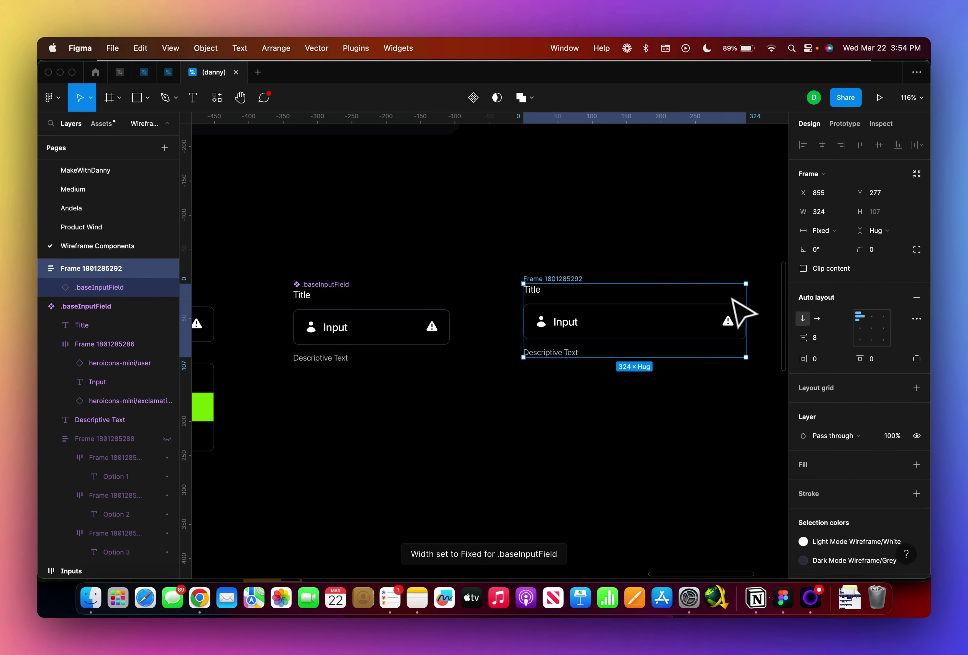
left_click_drag(749, 304, 683, 296)
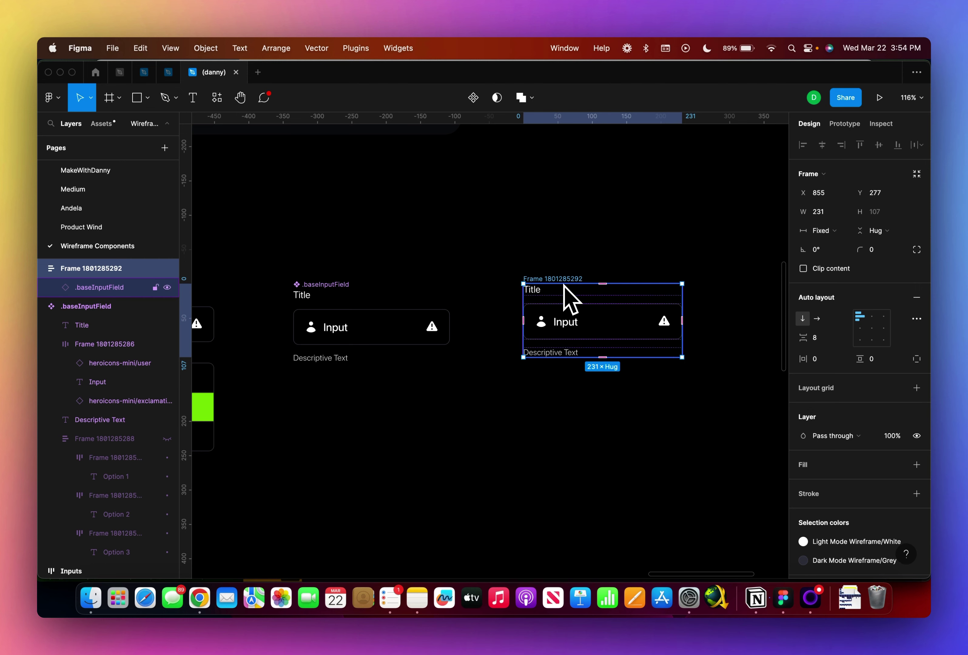
scroll(569, 305, "right", 4)
scroll(568, 305, "down", 1)
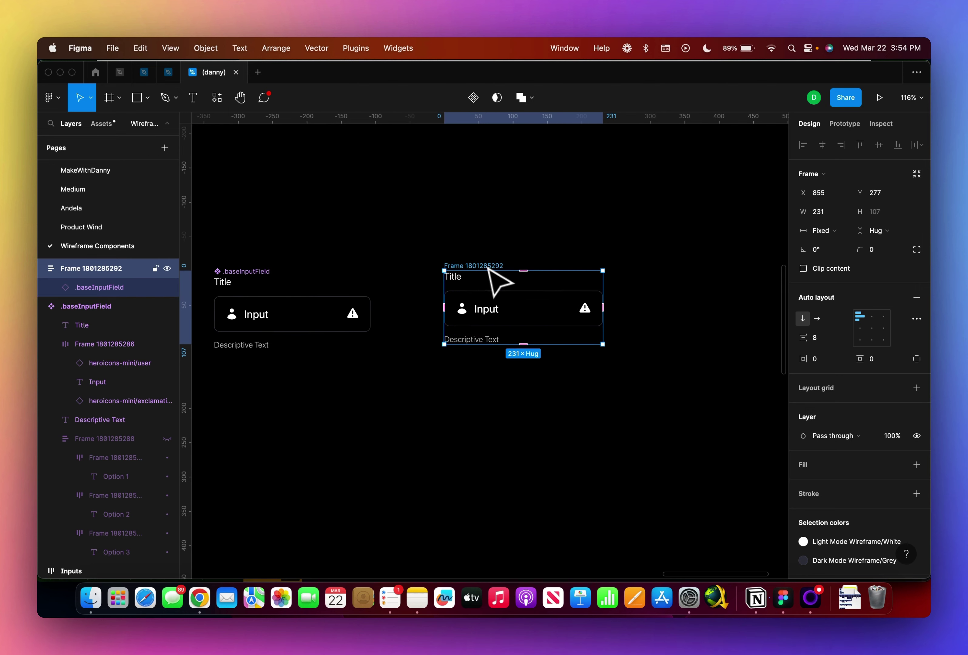
key("super+r")
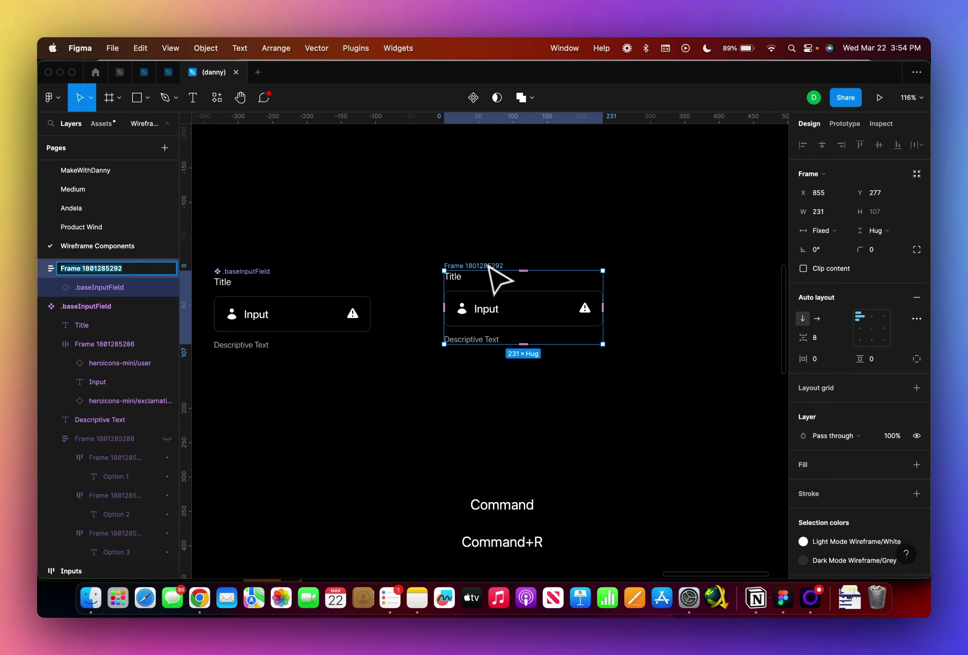
type("Va")
key("BackSpace")
key("BackSpace")
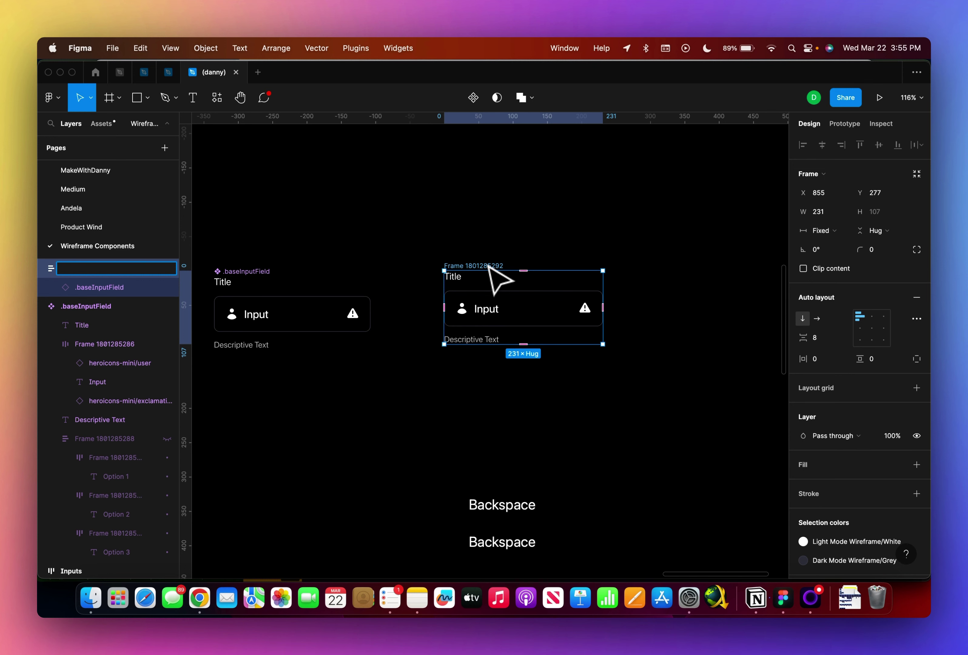
type("Input Field")
key("Return")
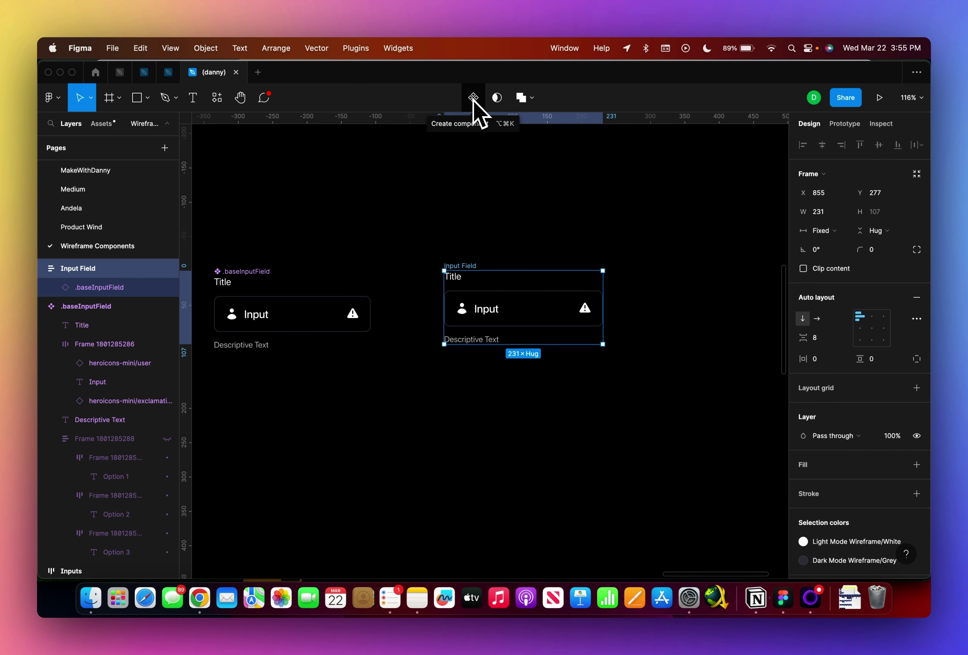
Convert the Input Field frame into a component and add a second variant to it
key("alt+super+k")
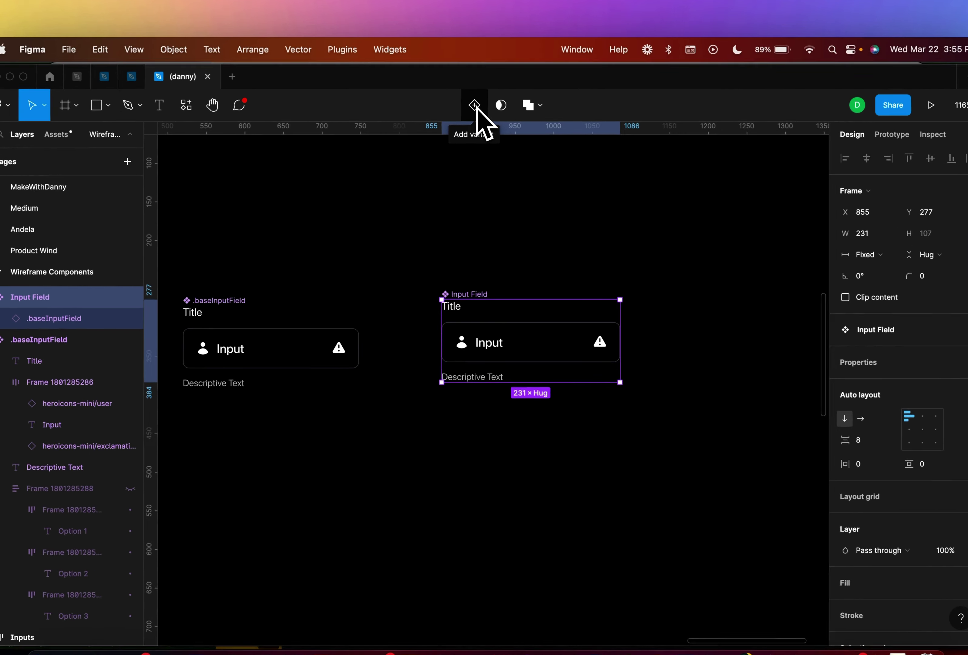
left_click(476, 106)
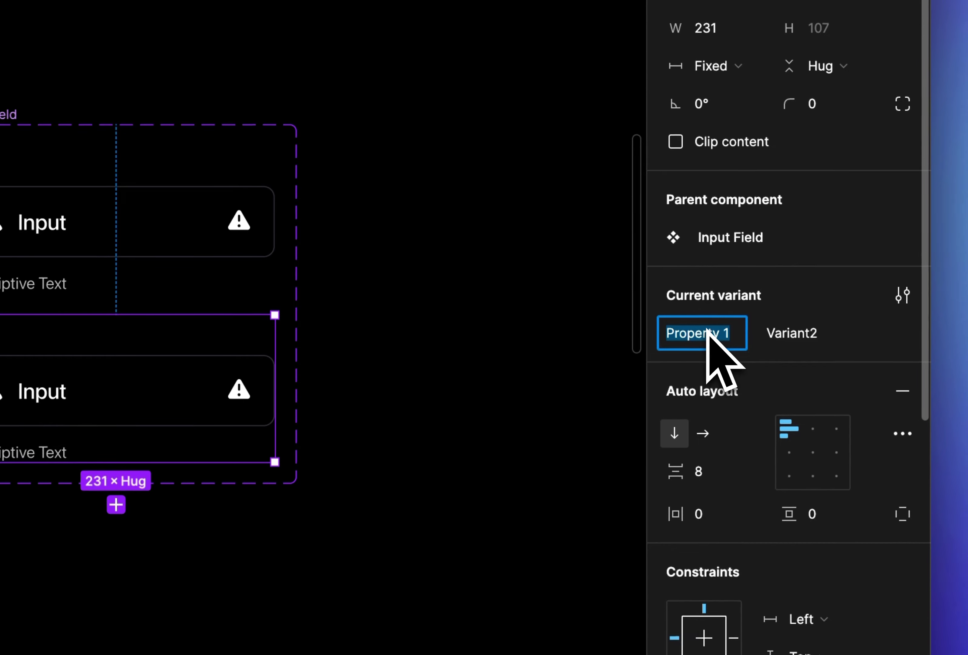
Name the variant property Type, with the value Input for the first variant and Dropdown for the second
type("Type")
key("Return")
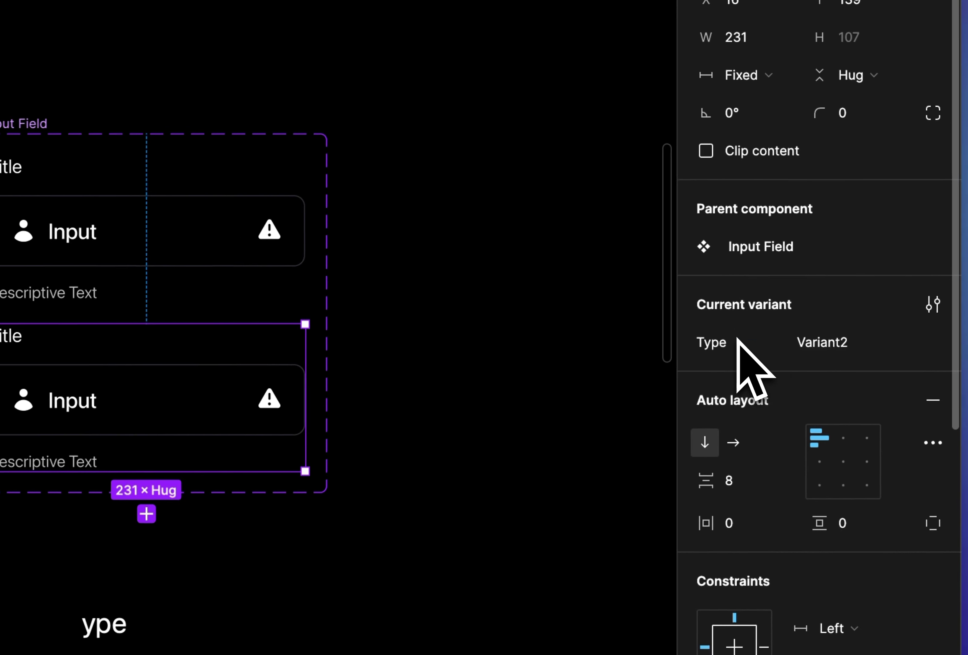
left_click(137, 224)
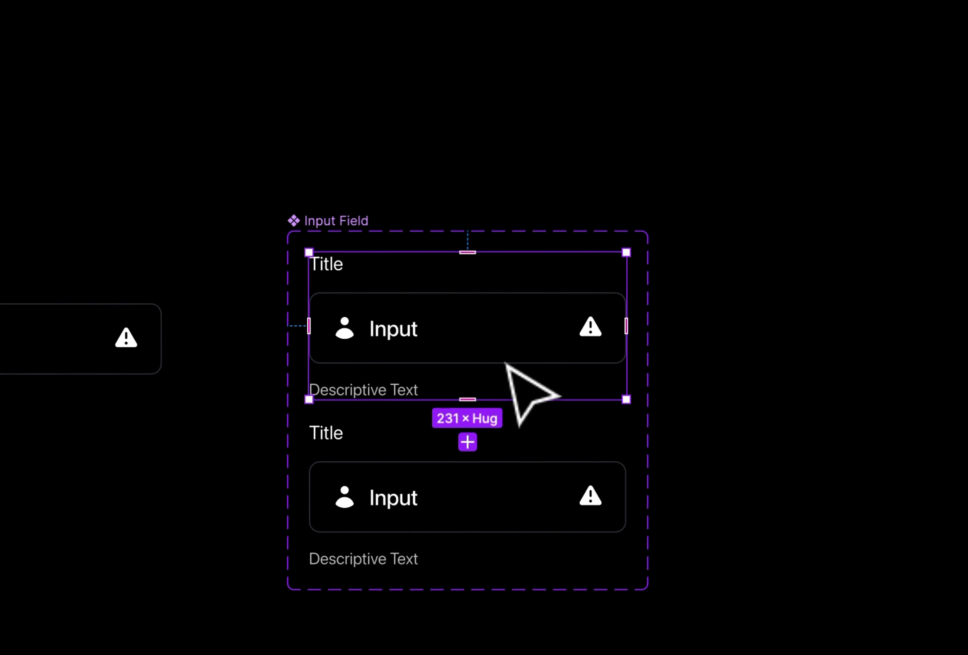
left_click(830, 339)
type("Input")
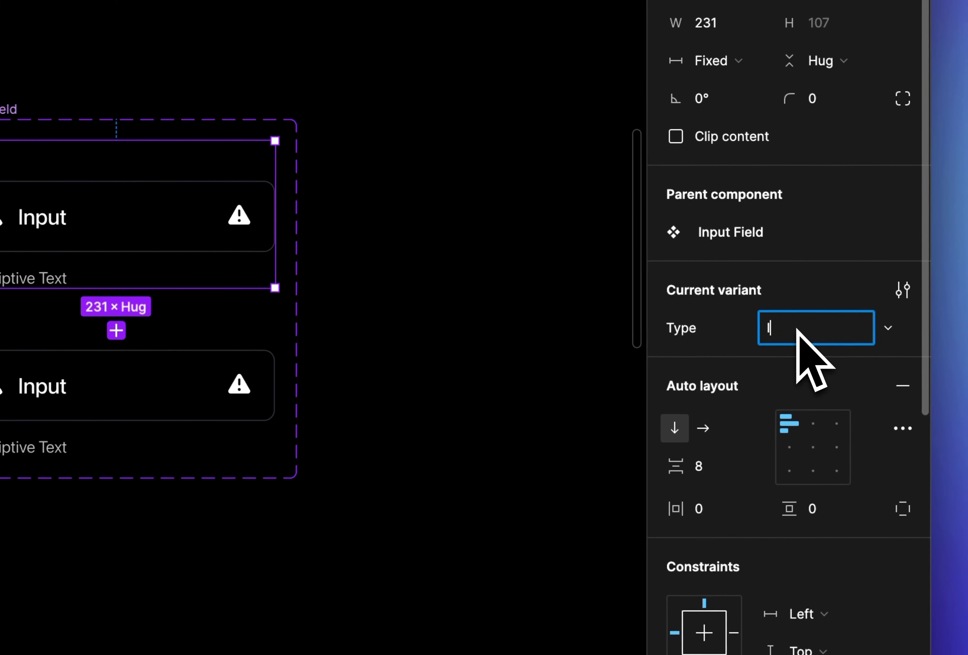
left_click(178, 394)
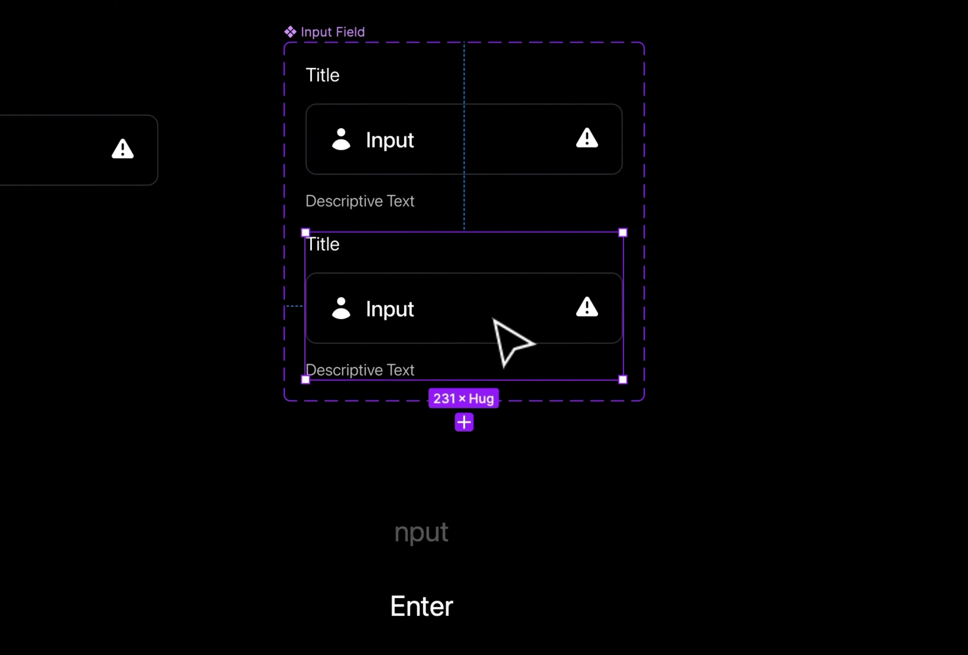
left_click(837, 321)
type("Dropdown")
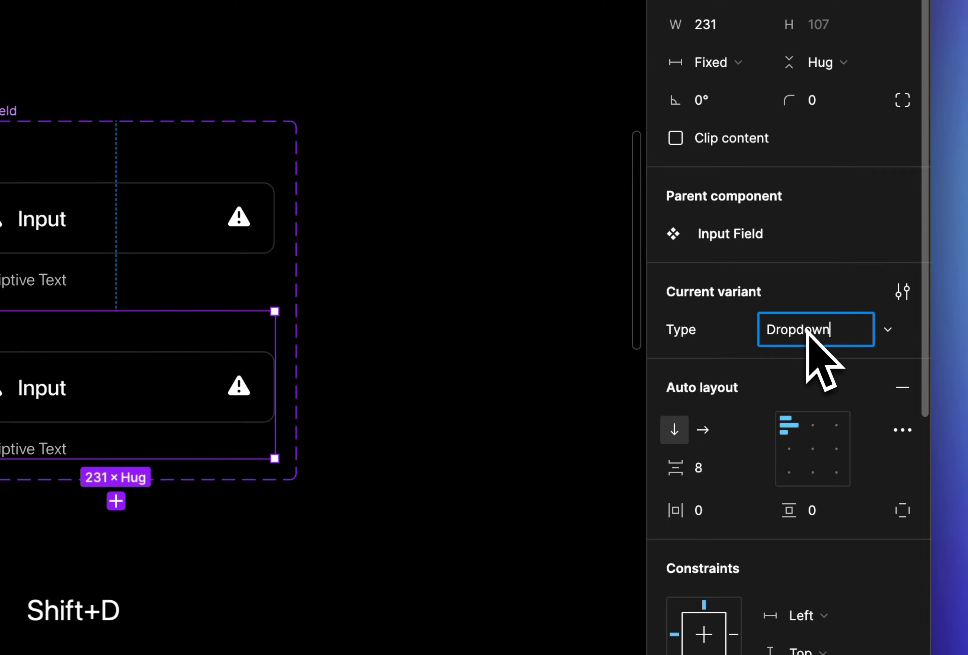
key("Return")
Swap the alert icon in the Dropdown variant for heroicons-mini/chevron-down and colour it Light Mode Wireframe/White
left_click(432, 325)
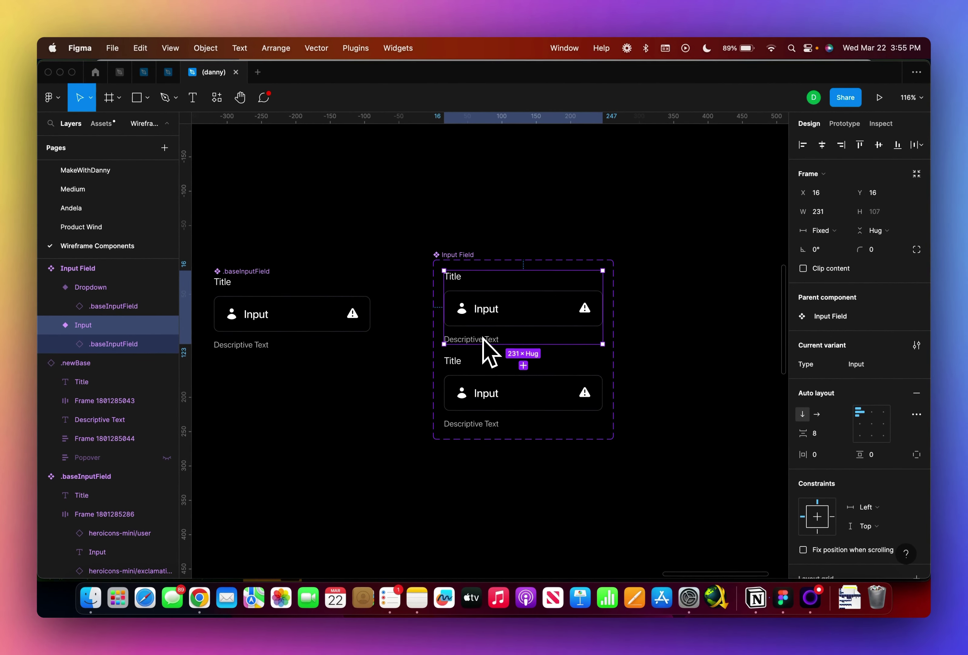
left_click(489, 387)
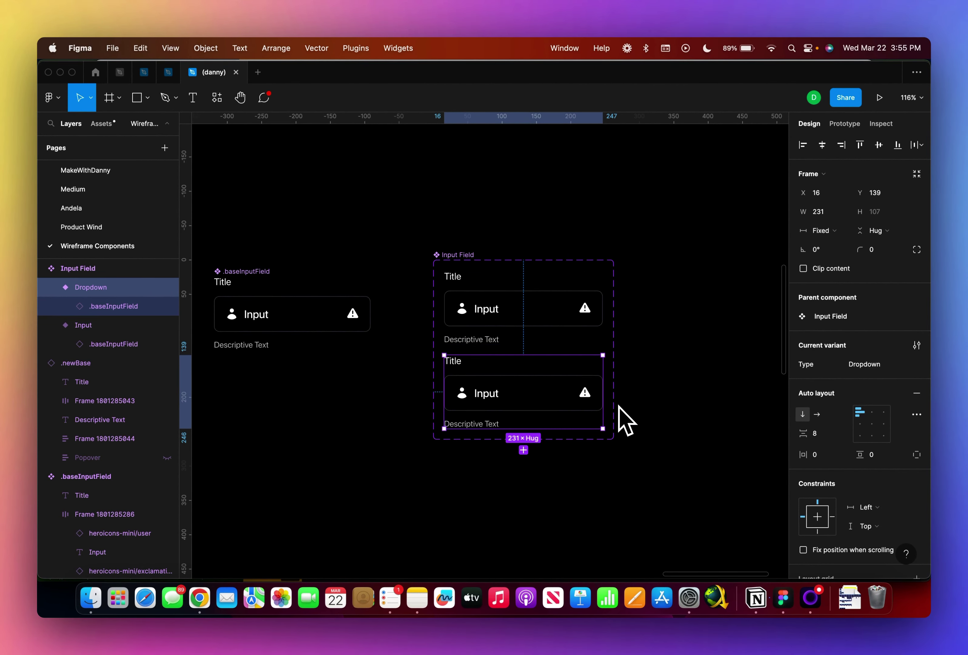
double_click(587, 395)
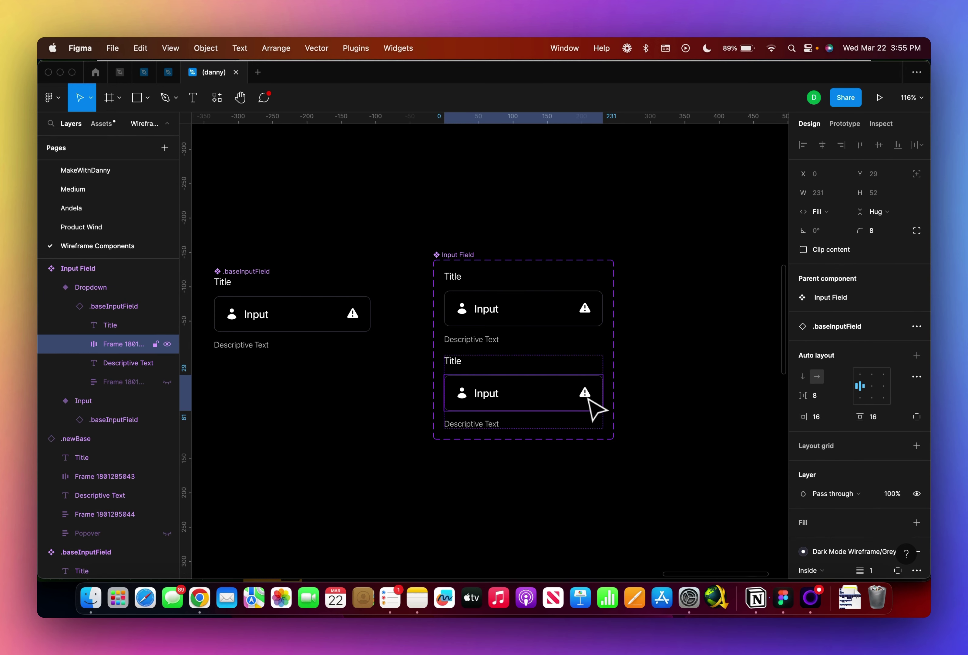
double_click(587, 395)
left_click(884, 329)
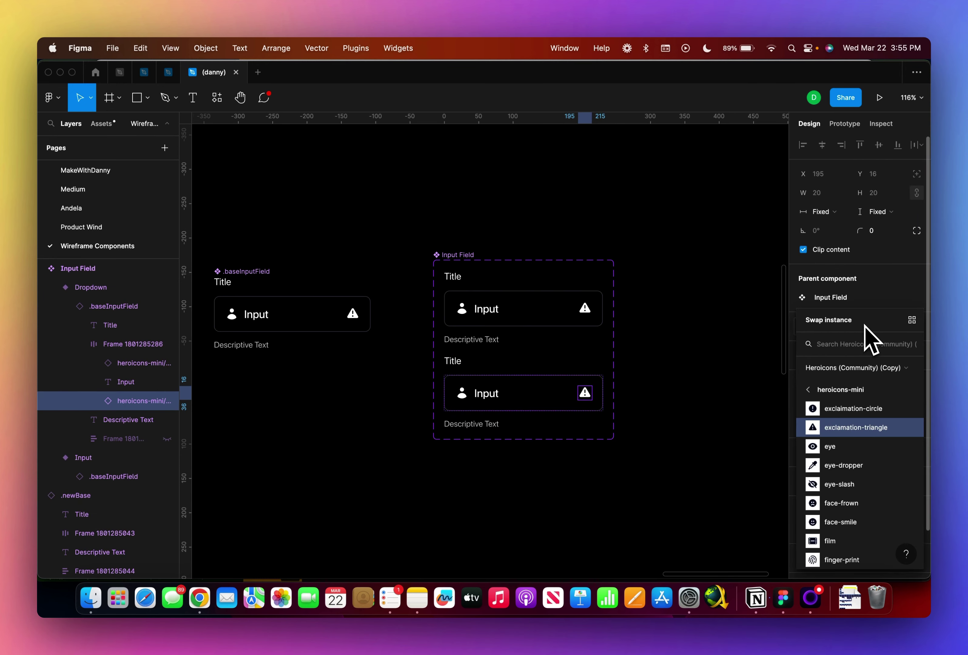
type("chevron")
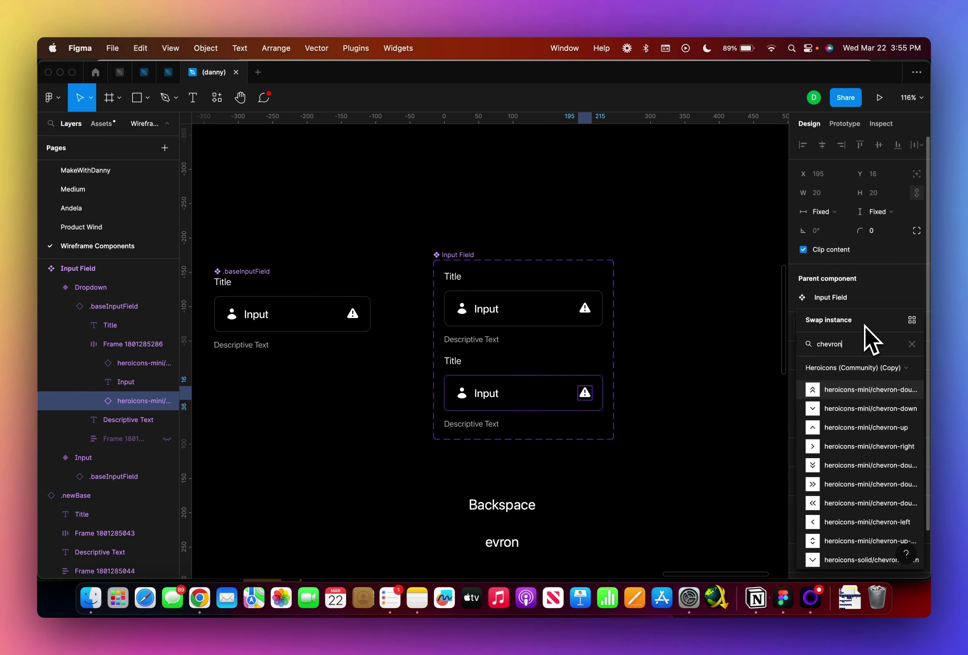
left_click(861, 409)
left_click(899, 529)
type("whi")
key("Return")
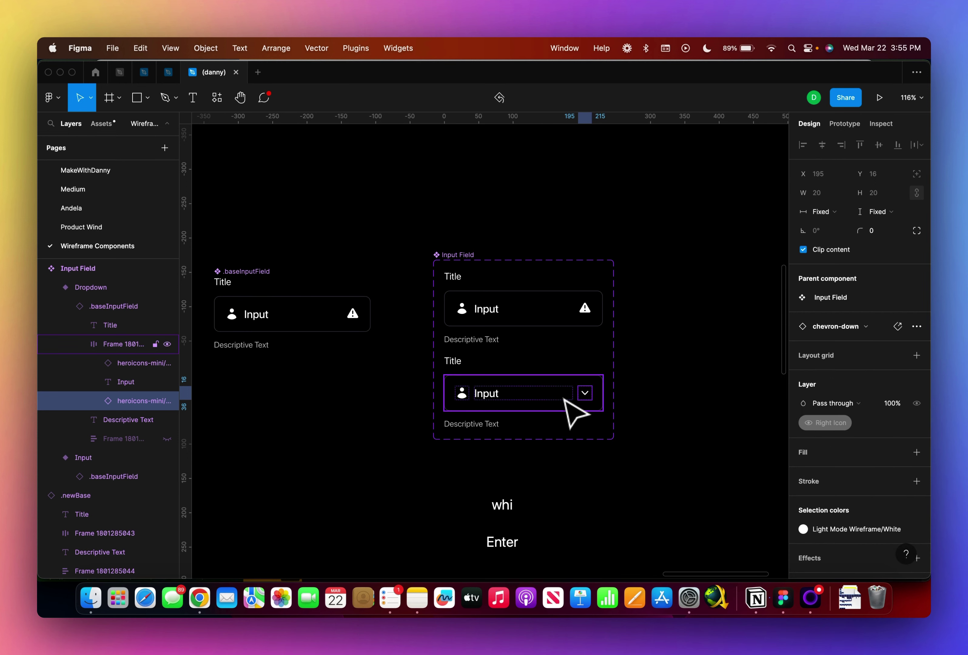
Try switching Left Icon and Descriptive Text off and on in the Dropdown variant's nested .baseInputField instance
left_click(507, 372)
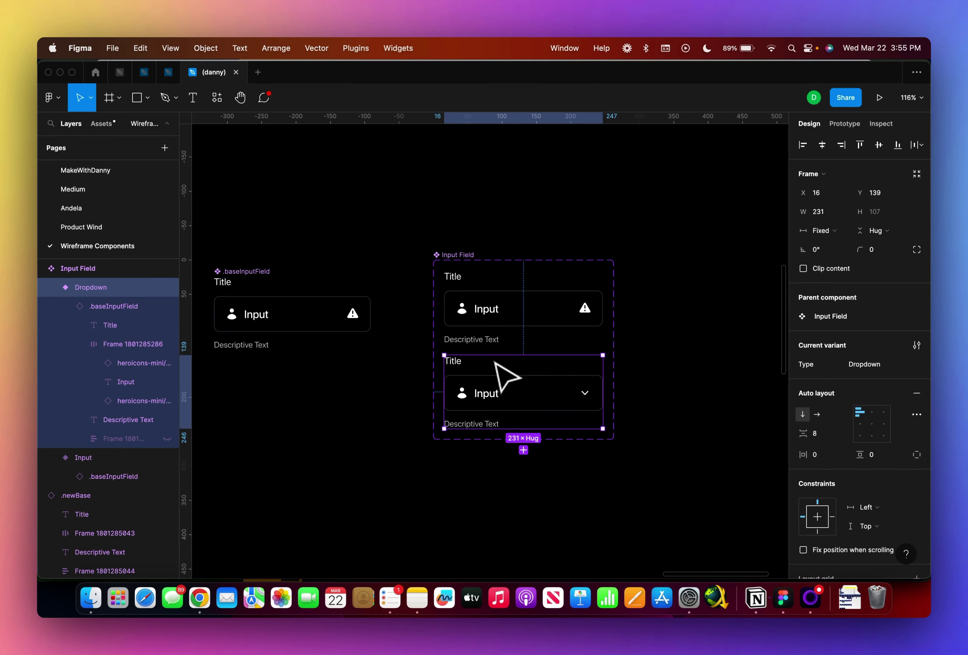
scroll(842, 451, "down", 3)
key("shift+Return")
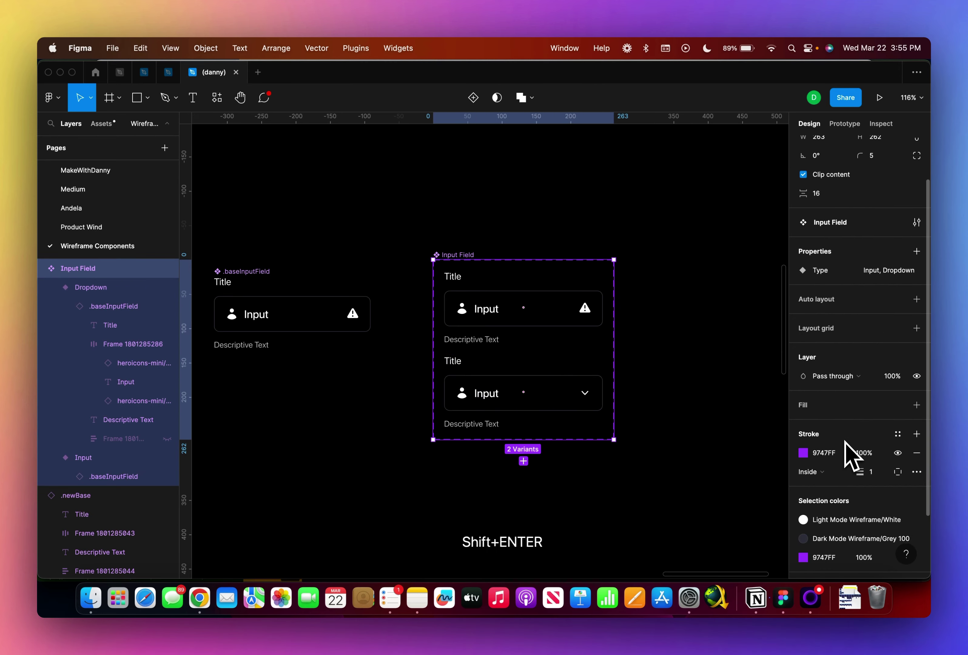
double_click(590, 403)
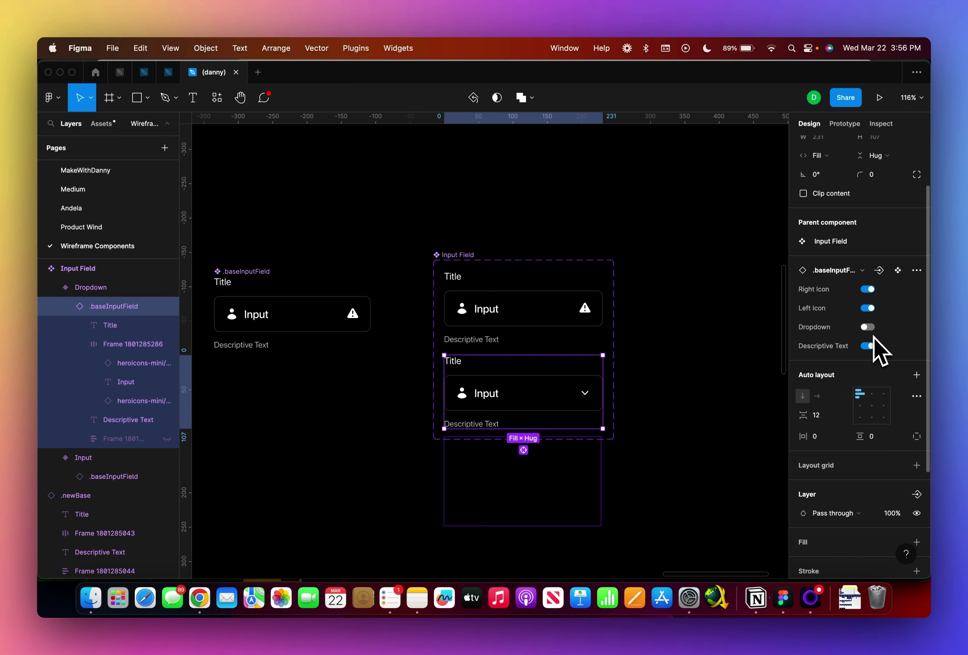
left_click(868, 309)
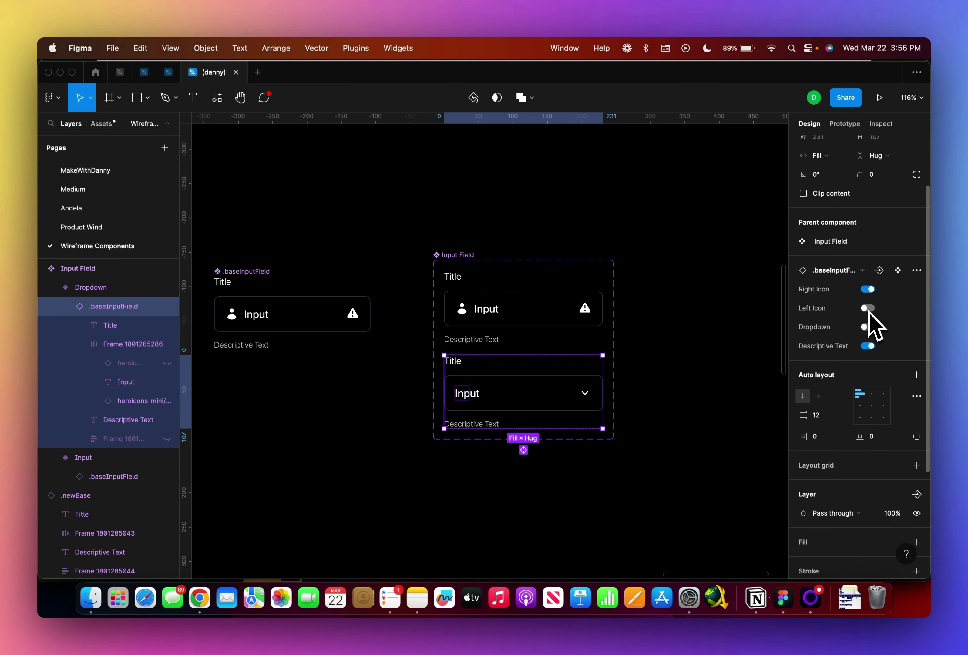
left_click(868, 309)
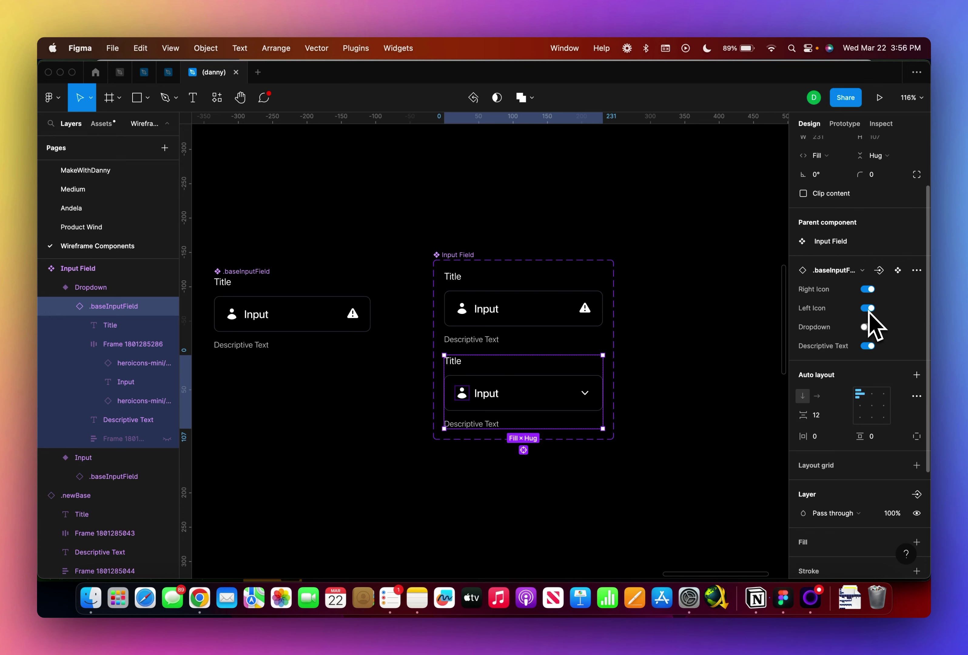
left_click(868, 309)
left_click(868, 309)
left_click(869, 309)
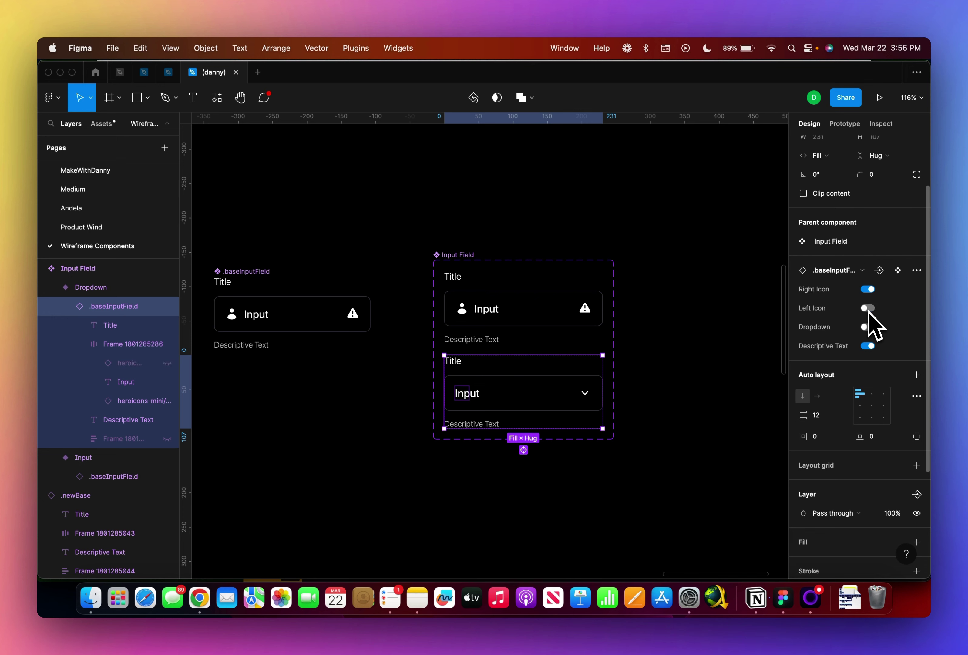
left_click(868, 309)
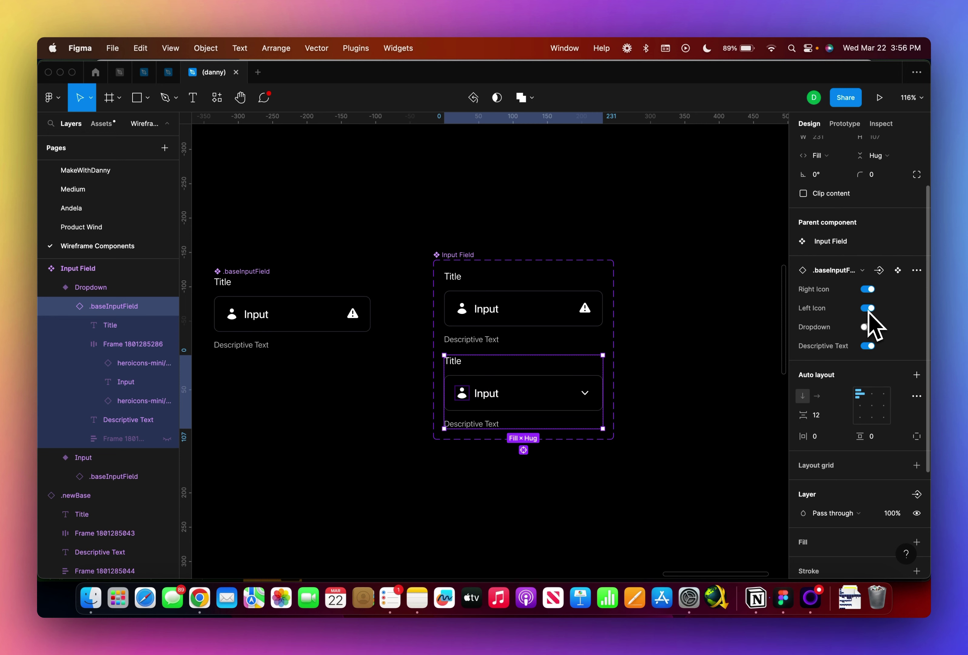
left_click(868, 309)
left_click(868, 309)
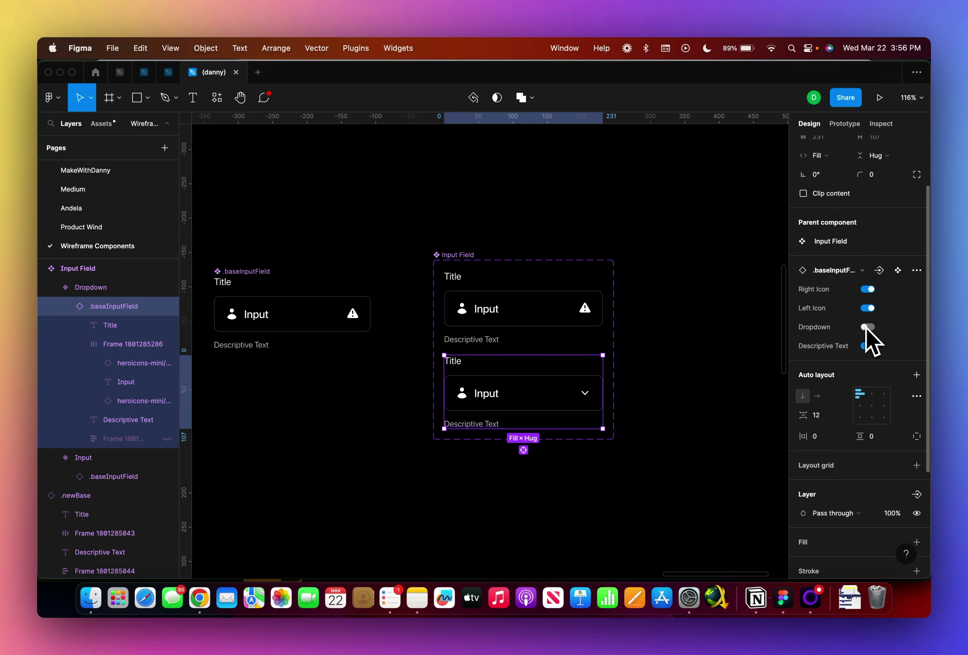
left_click(869, 347)
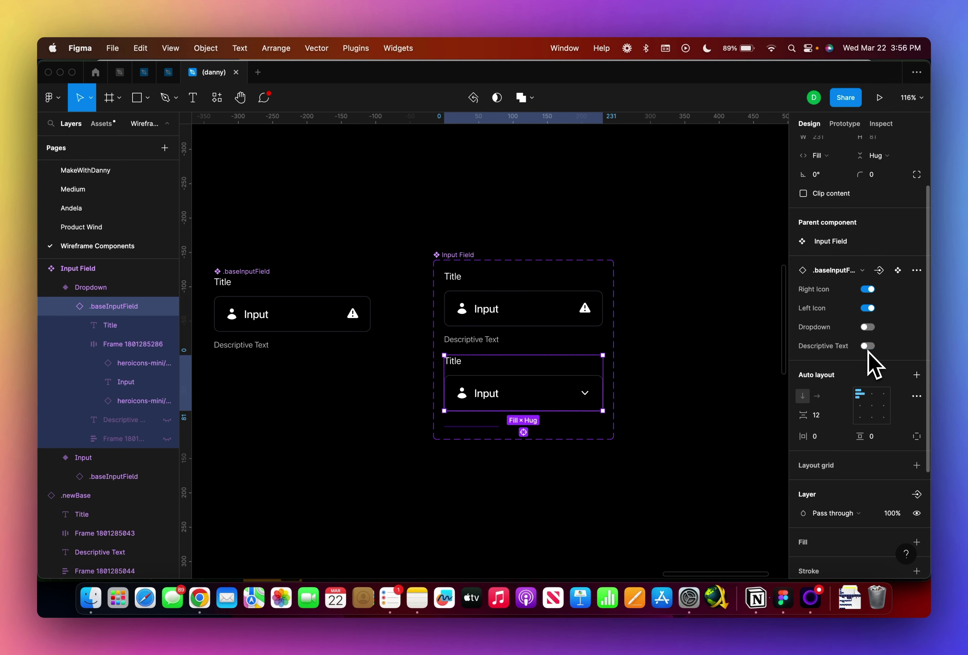
left_click(869, 348)
left_click(869, 347)
left_click(869, 347)
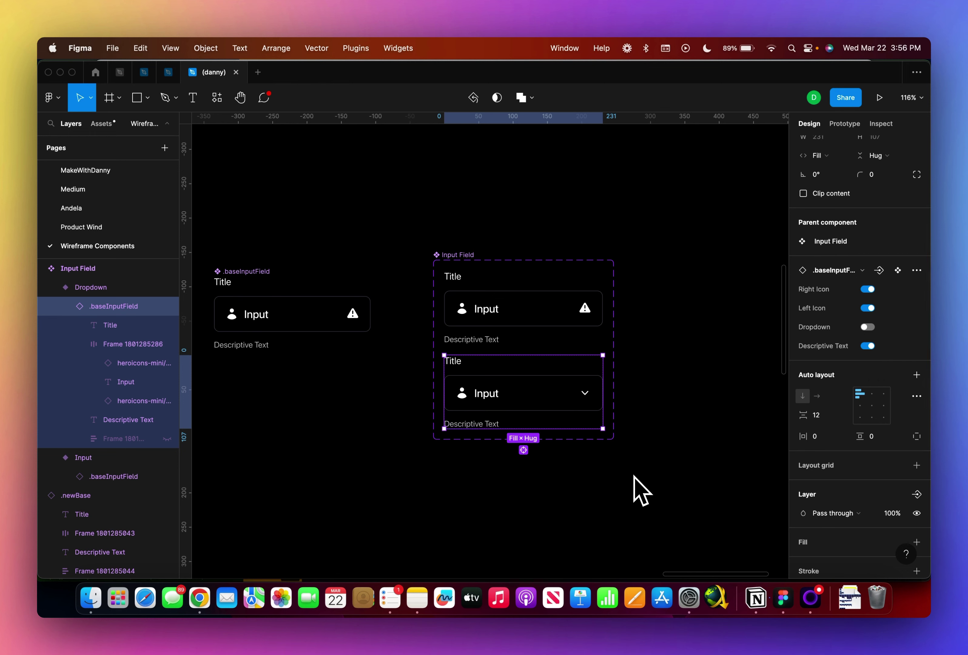
Turn off Left Icon and Descriptive Text for the .baseInputField instance inside the Dropdown variant
left_click(868, 309)
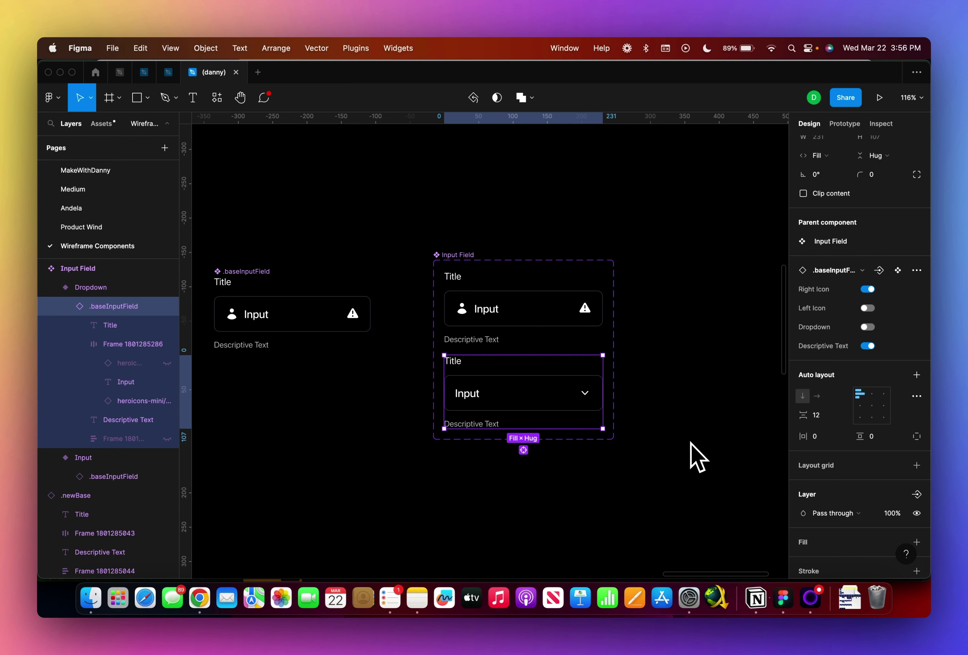
left_click(869, 346)
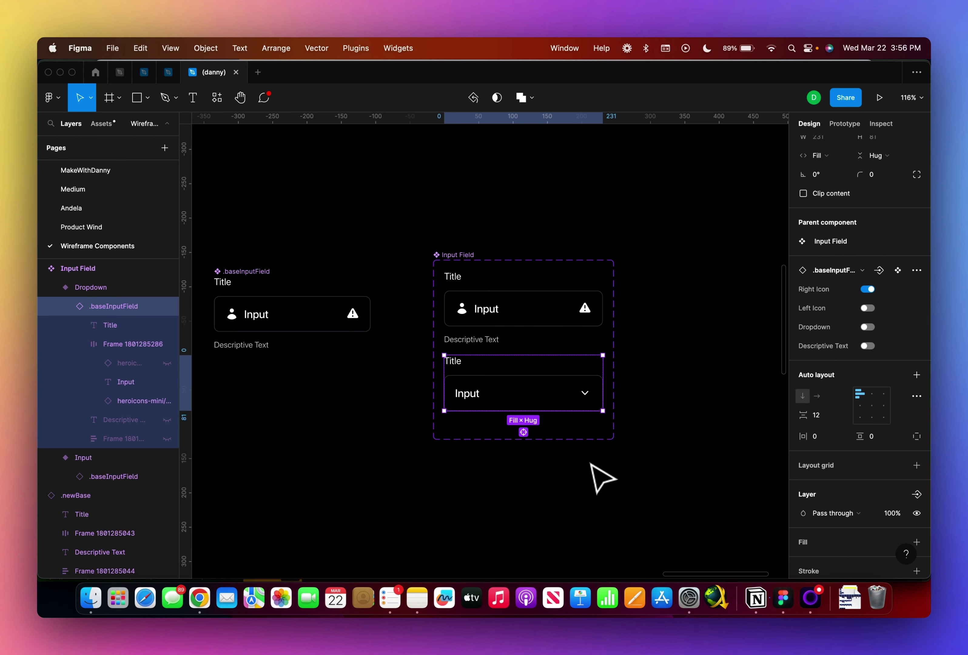
left_click(578, 476)
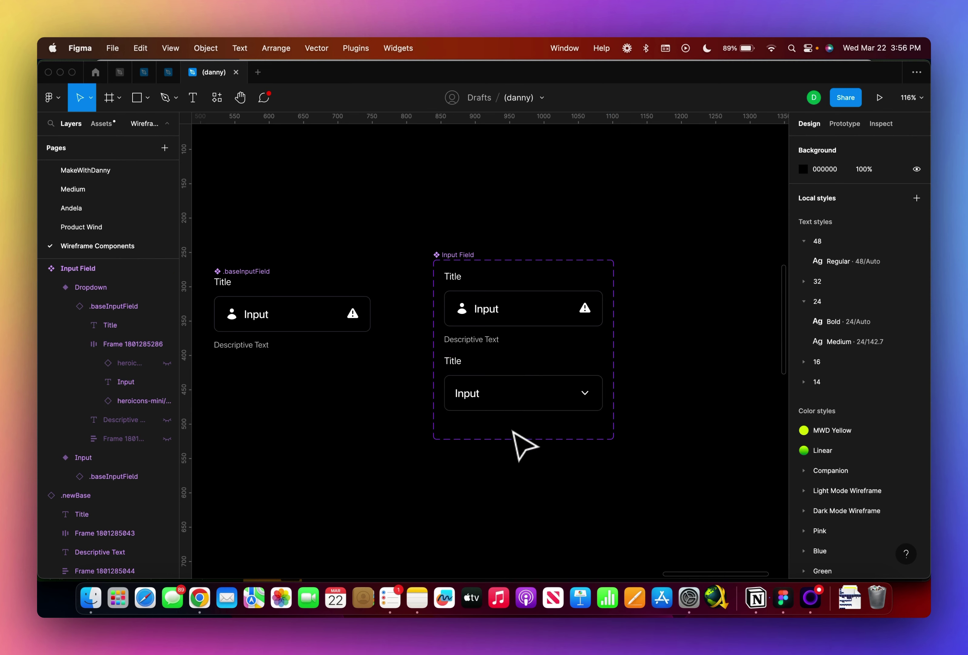
left_click(520, 407)
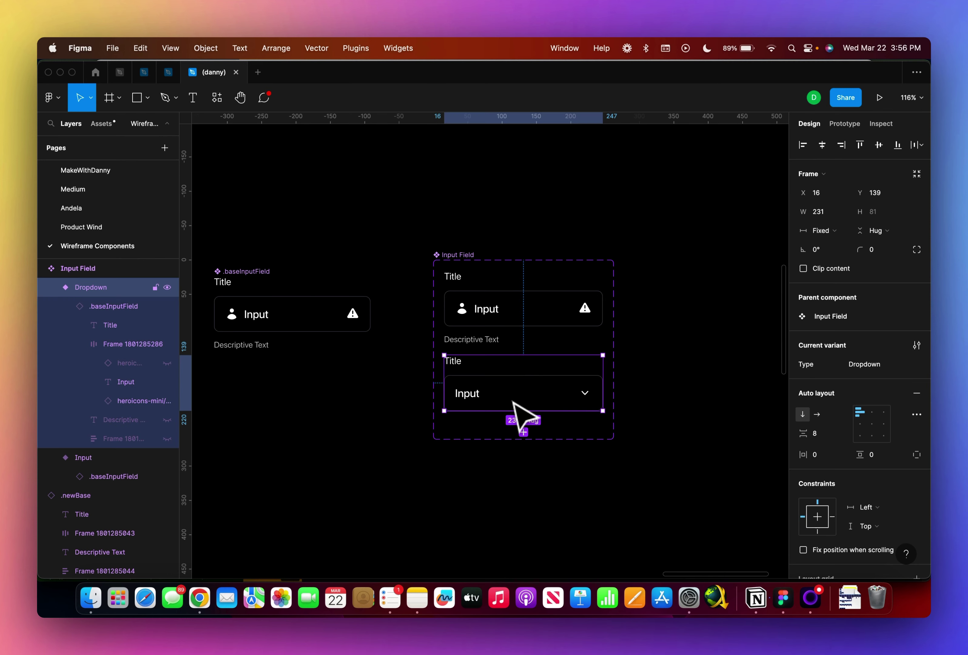
Turn off Right Icon for the .baseInputField instance inside the Input variant
left_click(569, 321)
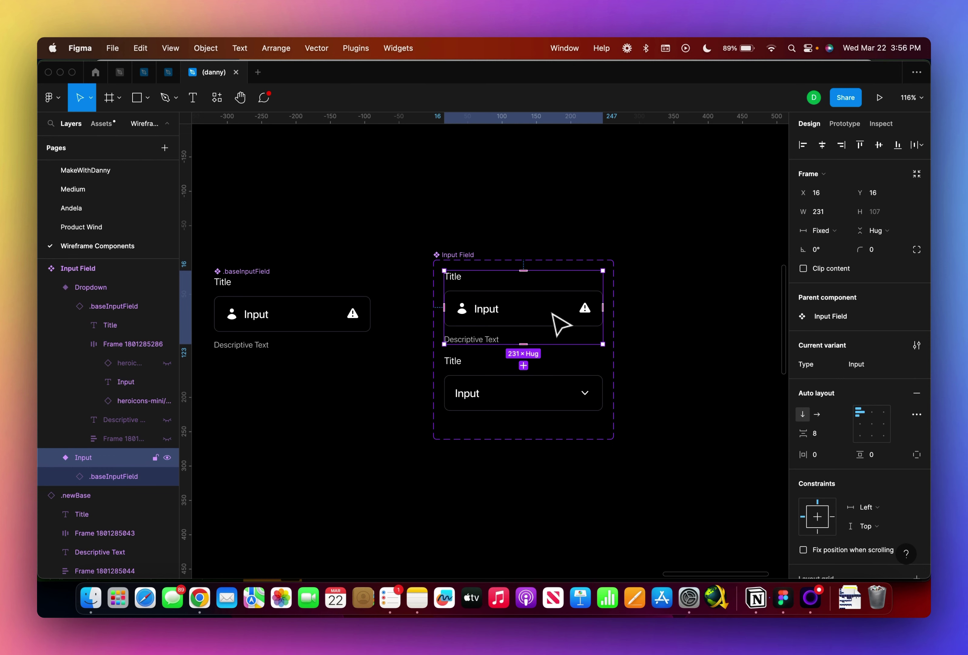
double_click(564, 328)
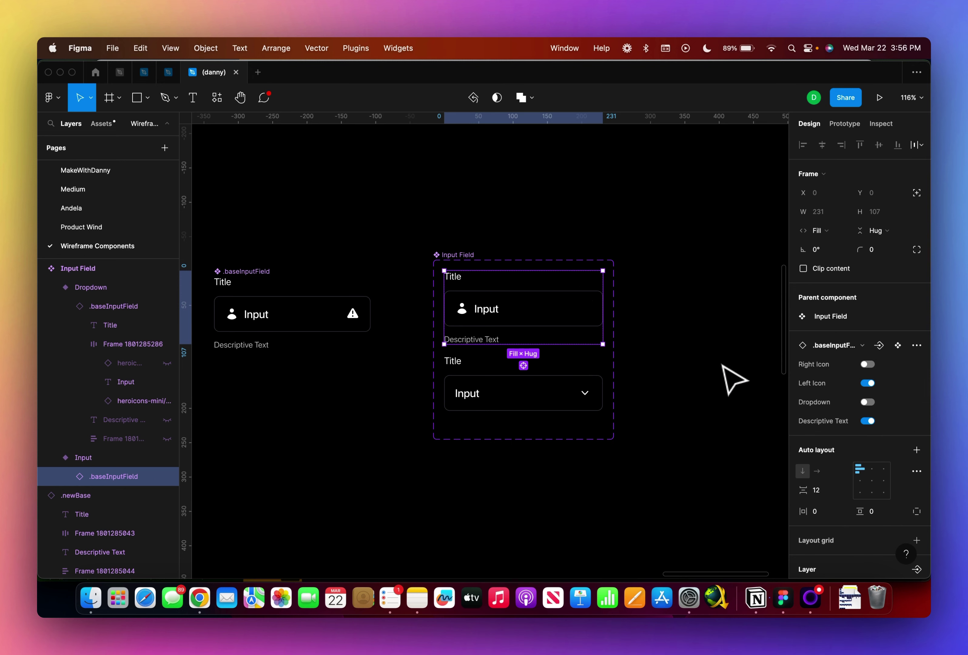
left_click(660, 358)
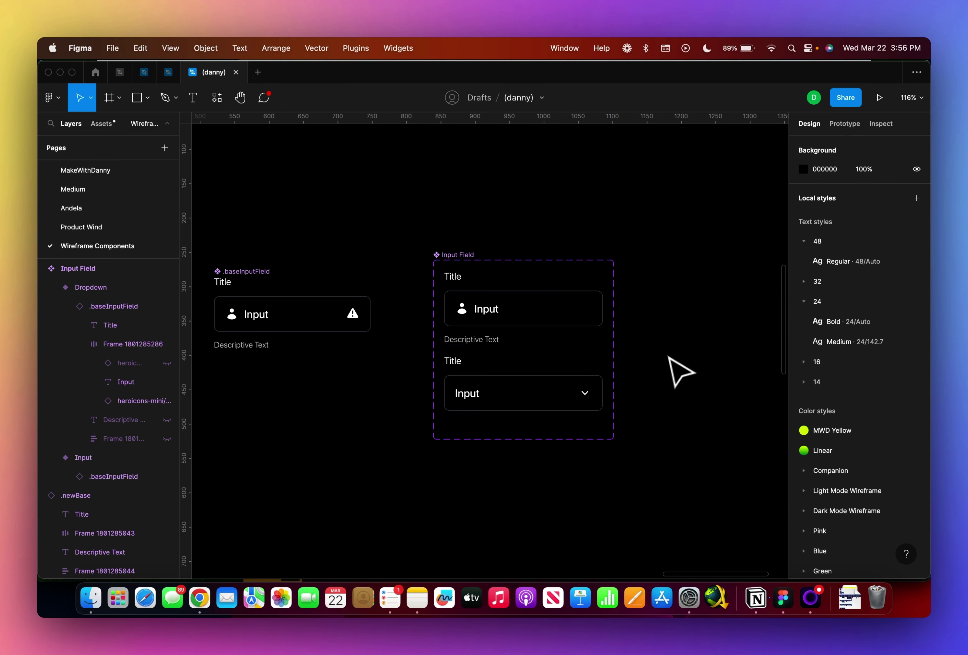
left_click(500, 311)
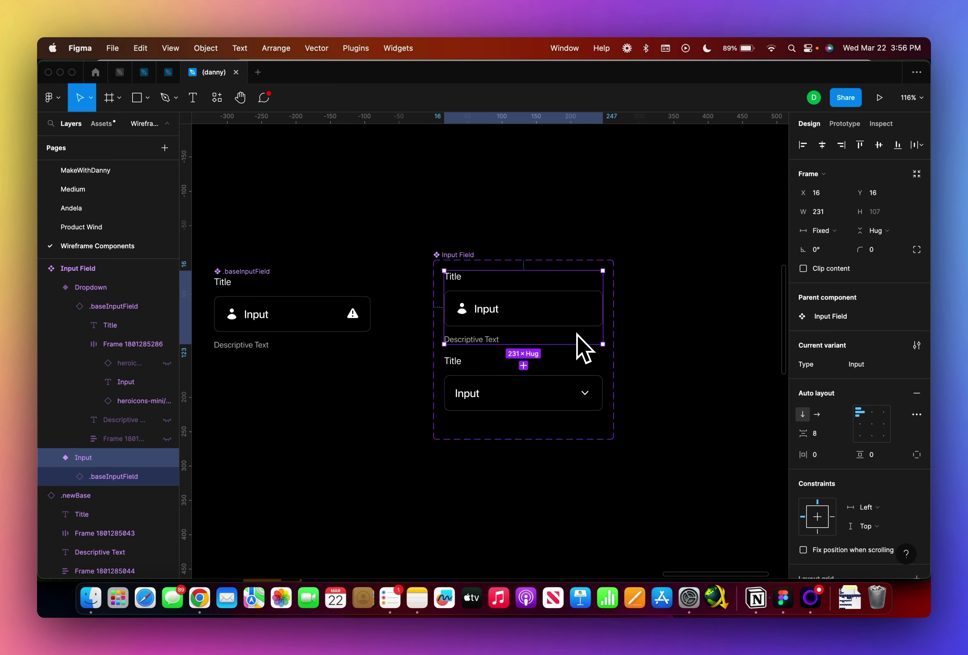
left_click(459, 260)
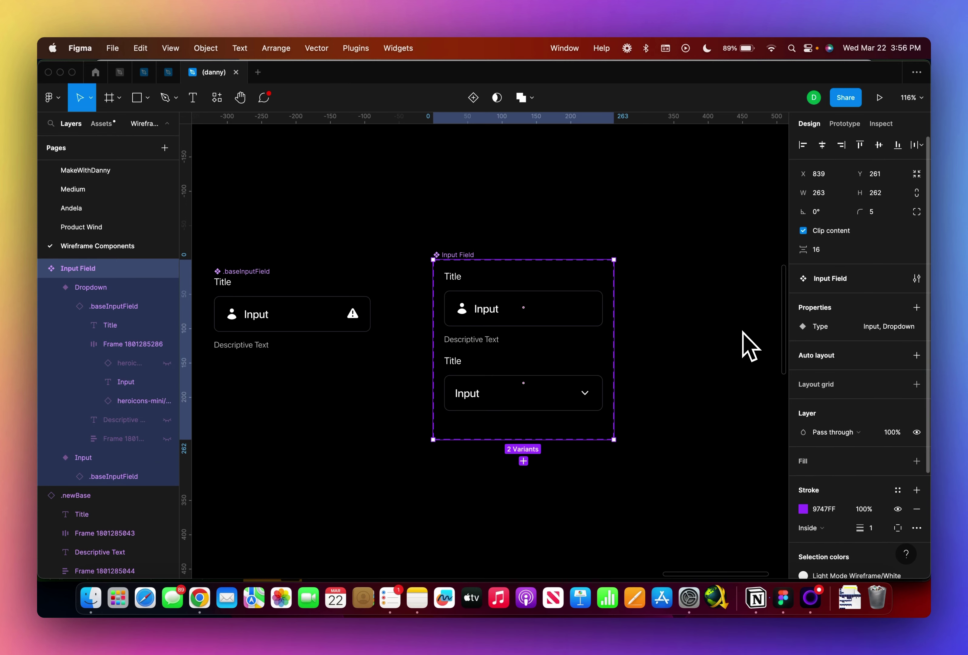
left_click(917, 309)
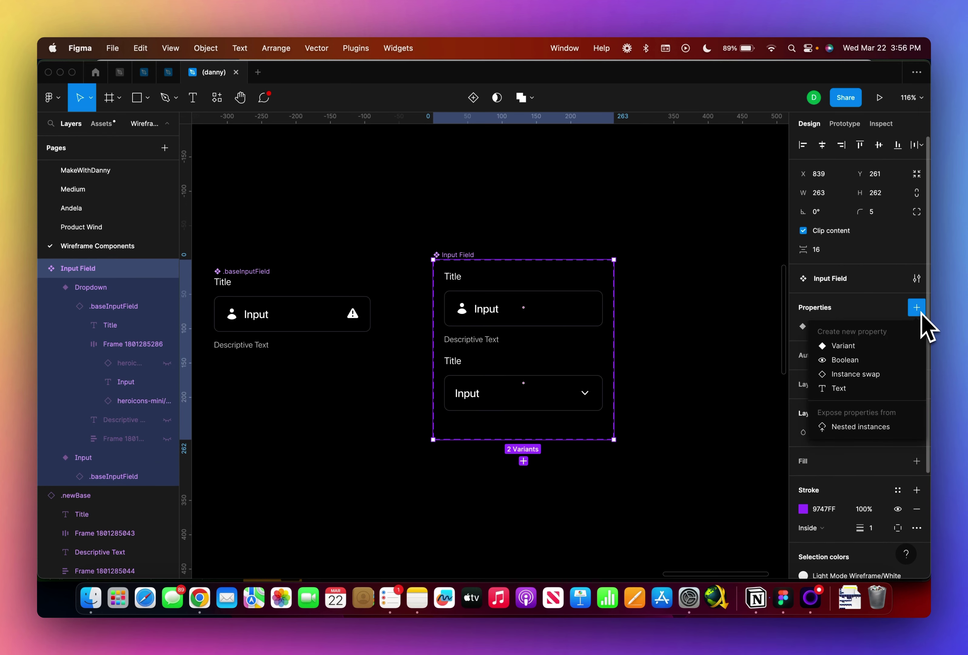
left_click(867, 347)
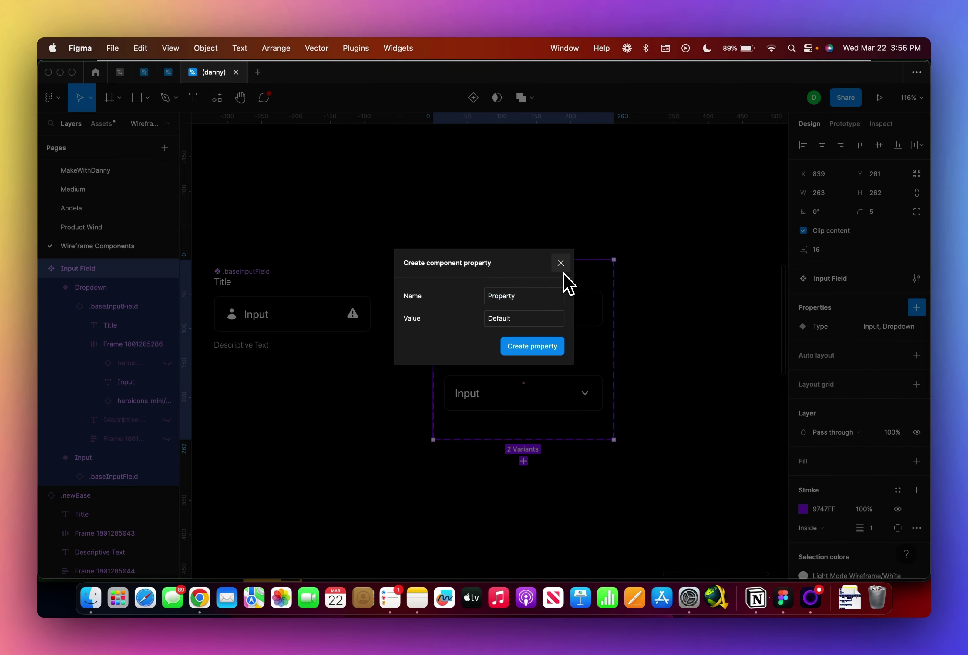
left_click(561, 263)
Add a variant property named State with the value Default to the Input Field component set
left_click(917, 308)
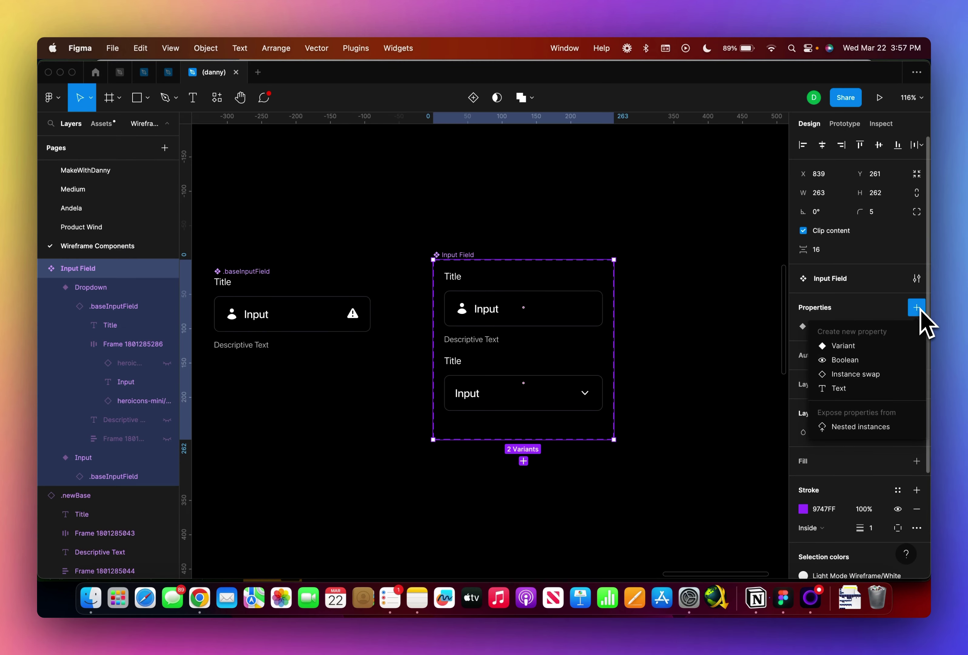
left_click(871, 350)
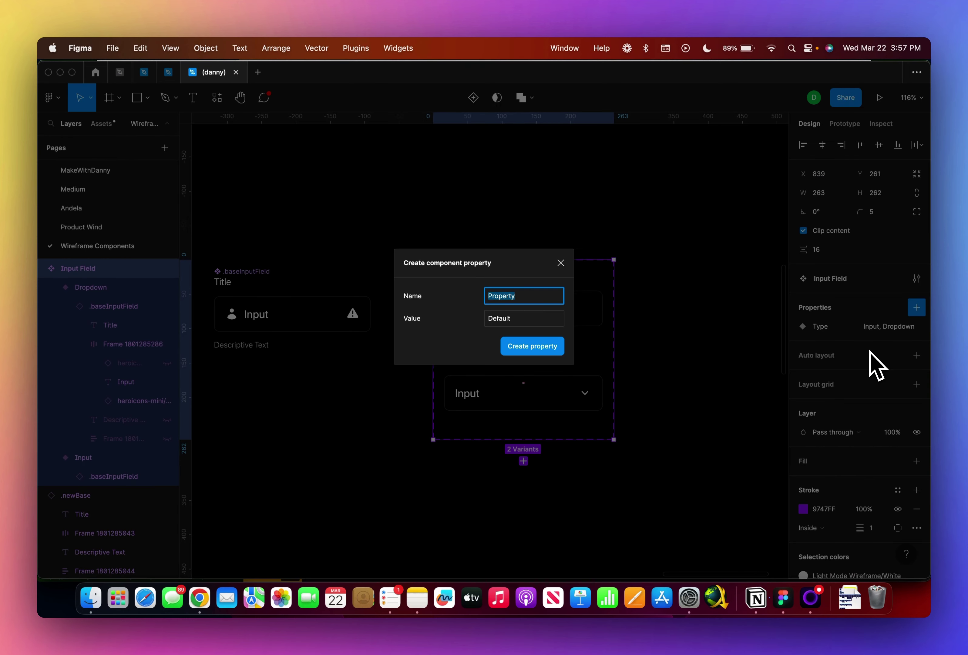
type("Statee")
key("BackSpace")
key("Return")
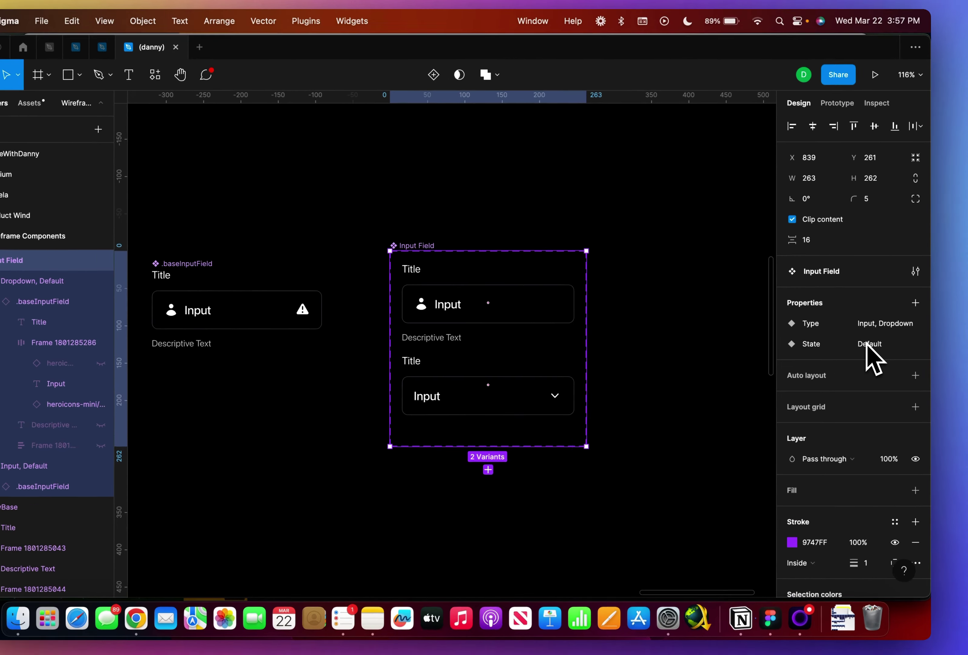
double_click(871, 345)
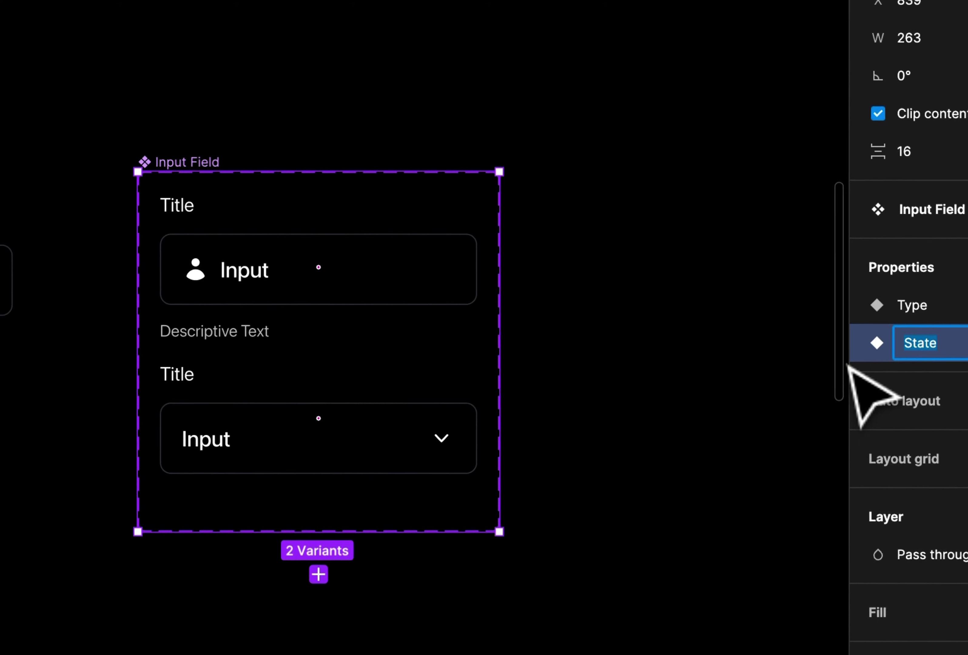
left_click(448, 365)
Duplicate the Input variant within the Input Field set and set the copy's State to Active
left_click(149, 230)
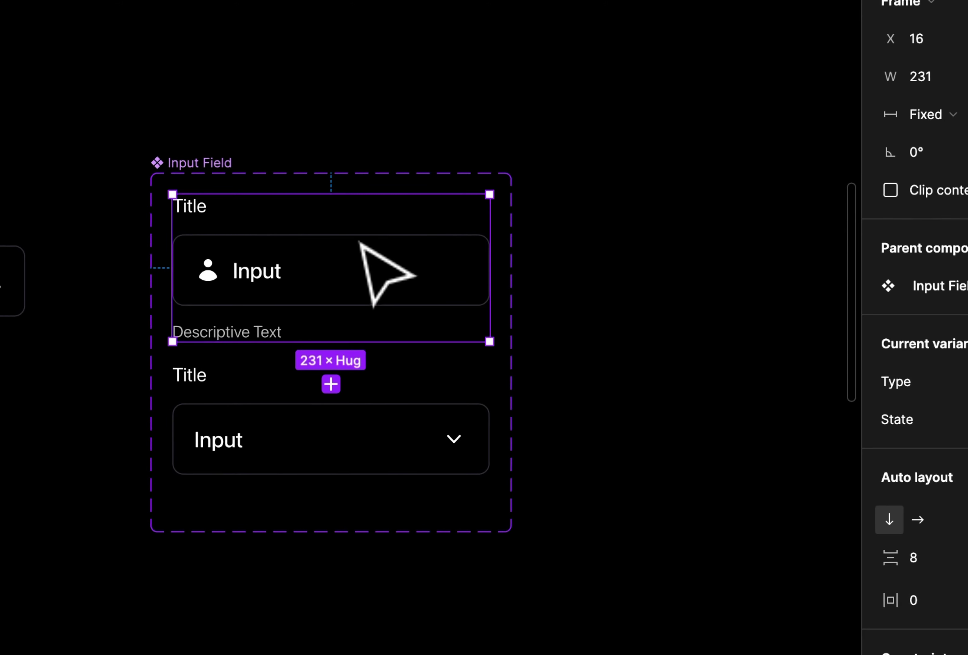
left_click(472, 406)
left_click(398, 292)
key("ctrl+d")
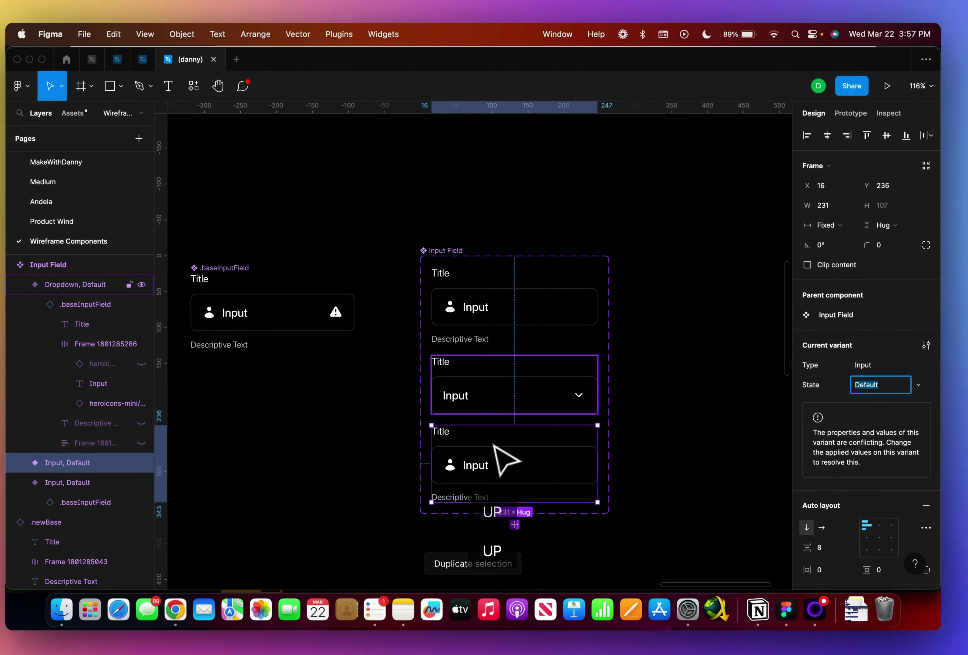
type("E")
key("BackSpace")
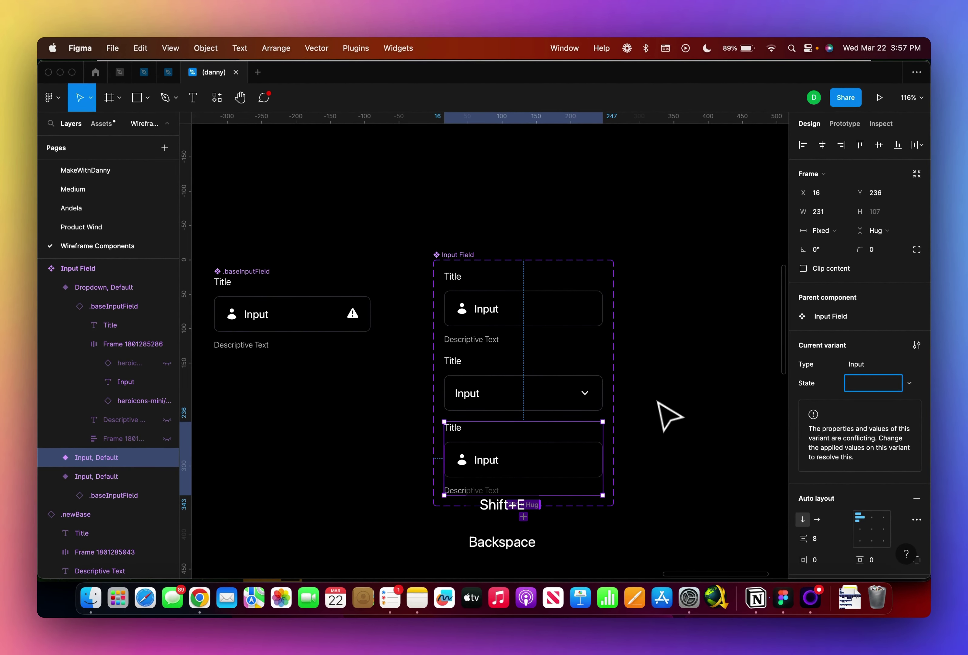
type("Active")
key("Return")
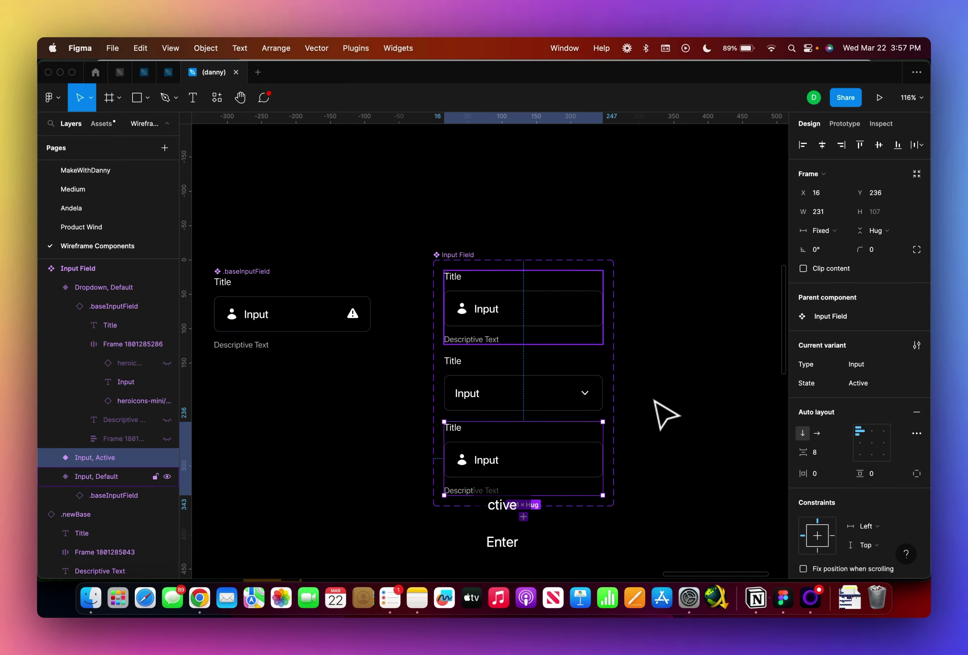
Add auto layout to the Input Field component set and move the Active Input variant directly below the Default Input variant
left_click(439, 254)
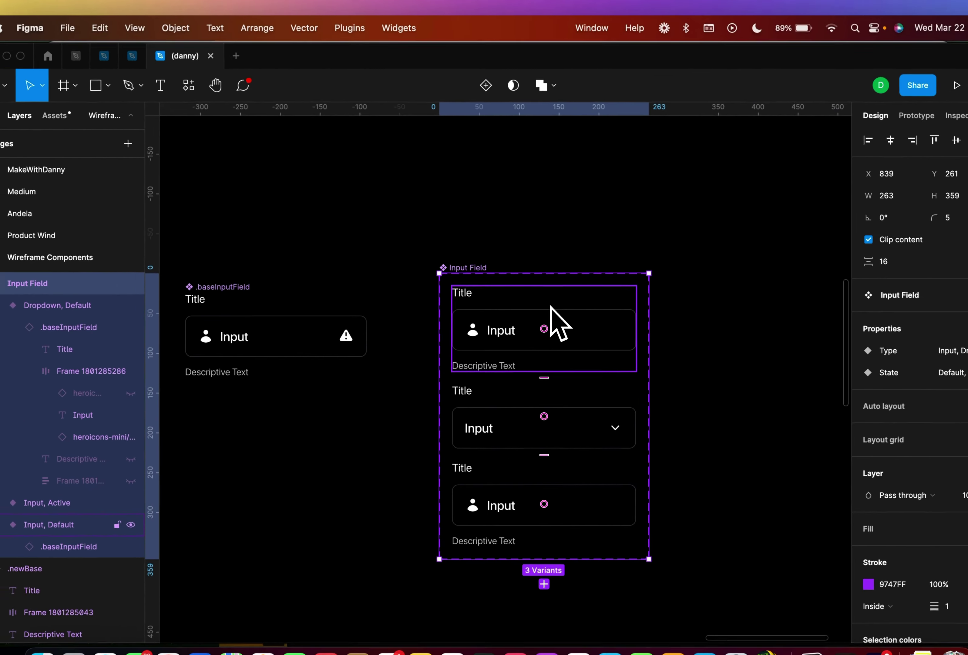
key("shift+a")
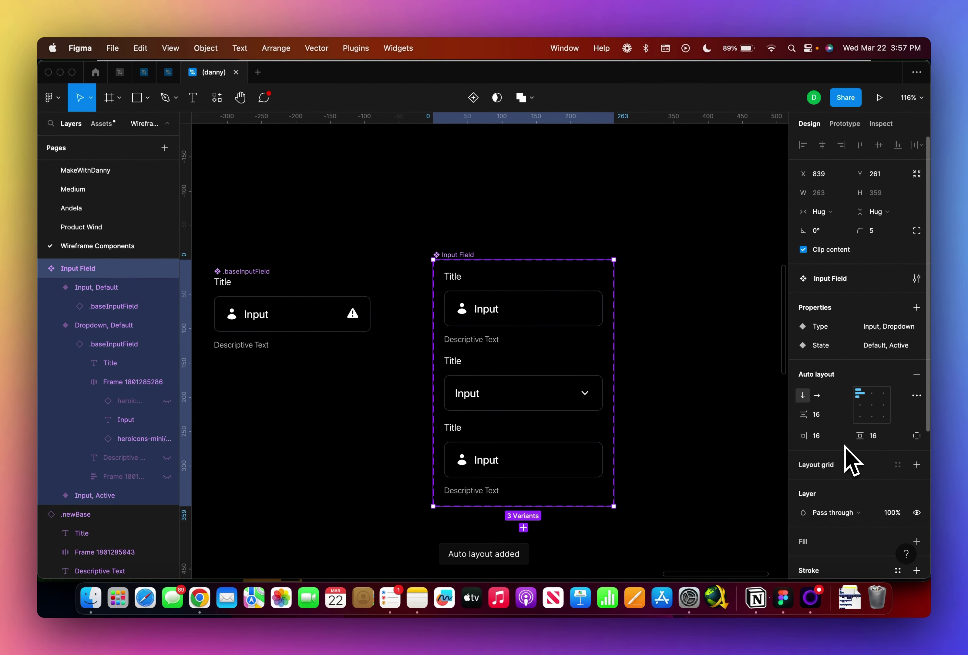
left_click(481, 458)
key("Up")
key("Down")
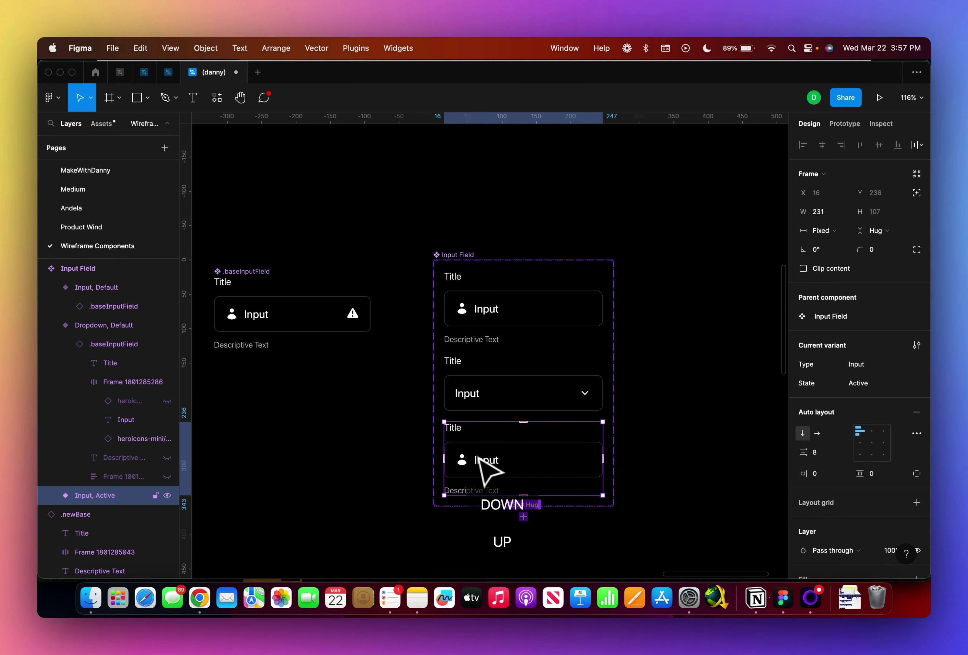
key("Up")
key("Up")
key("Down")
key("Down")
key("Up")
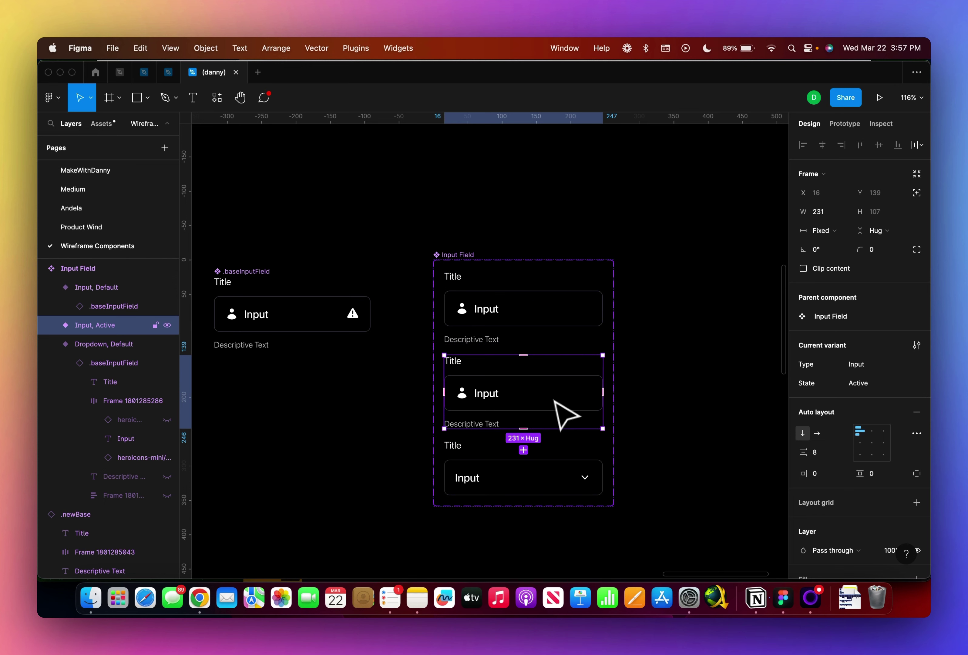
Set the input box's stroke in the Active Input variant to the Companion/Light Green colour style
double_click(542, 399)
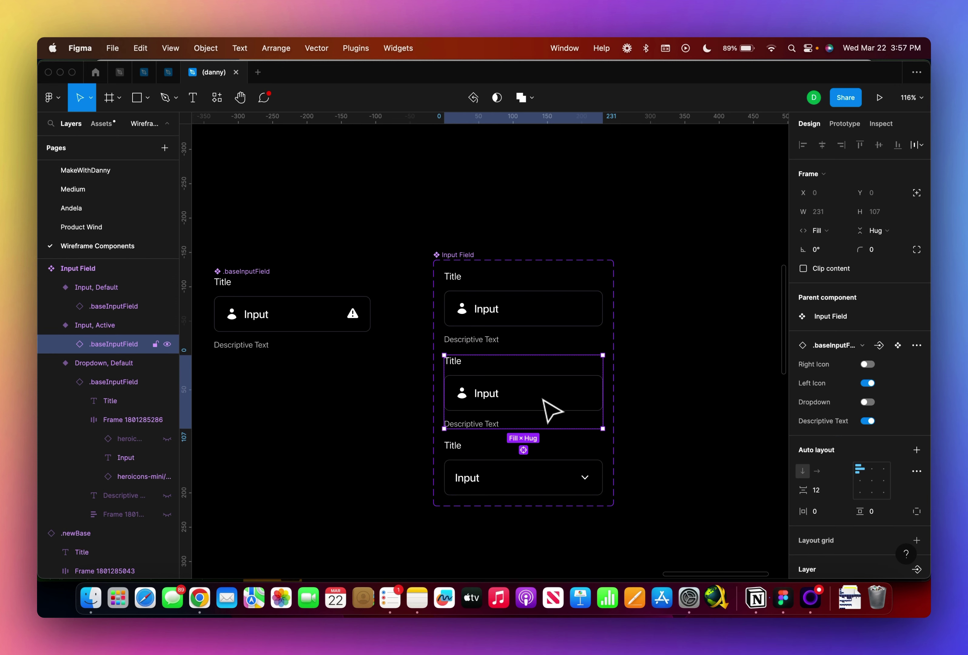
double_click(543, 400)
scroll(811, 485, "down", 5)
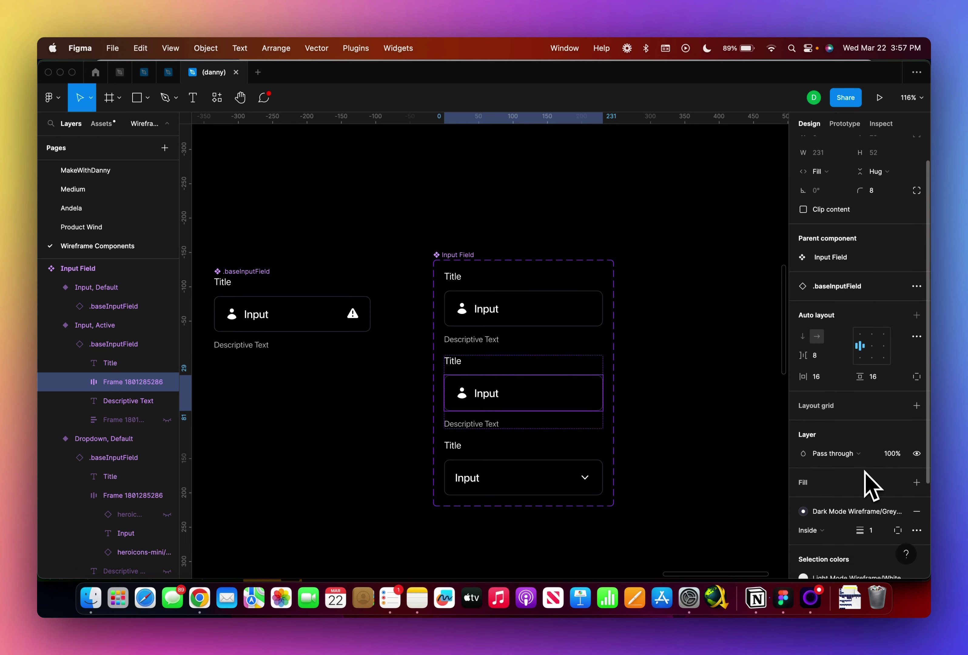
left_click(850, 402)
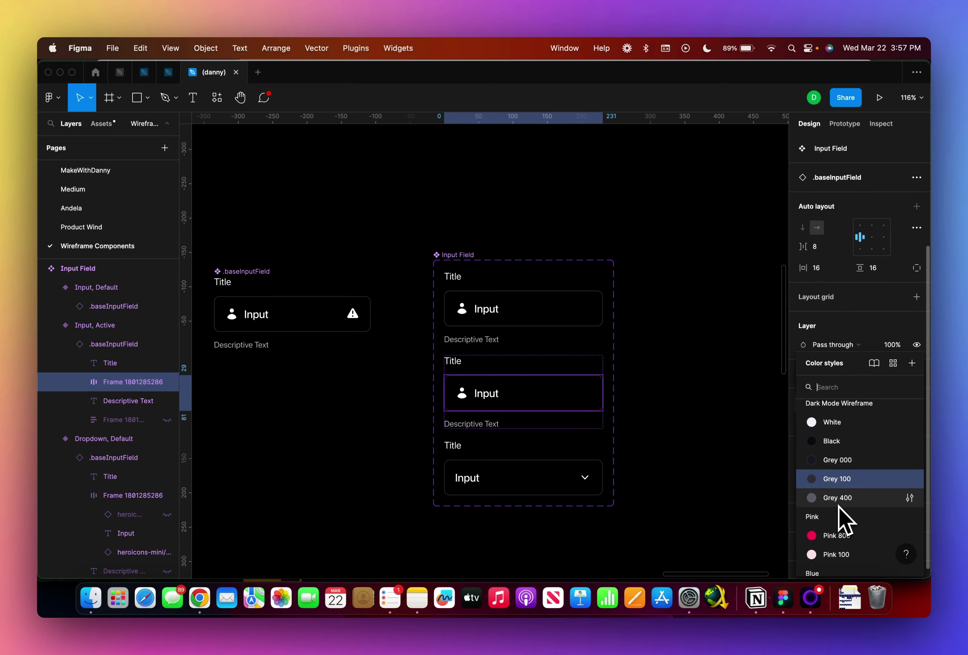
scroll(842, 518, "up", 5)
left_click(846, 489)
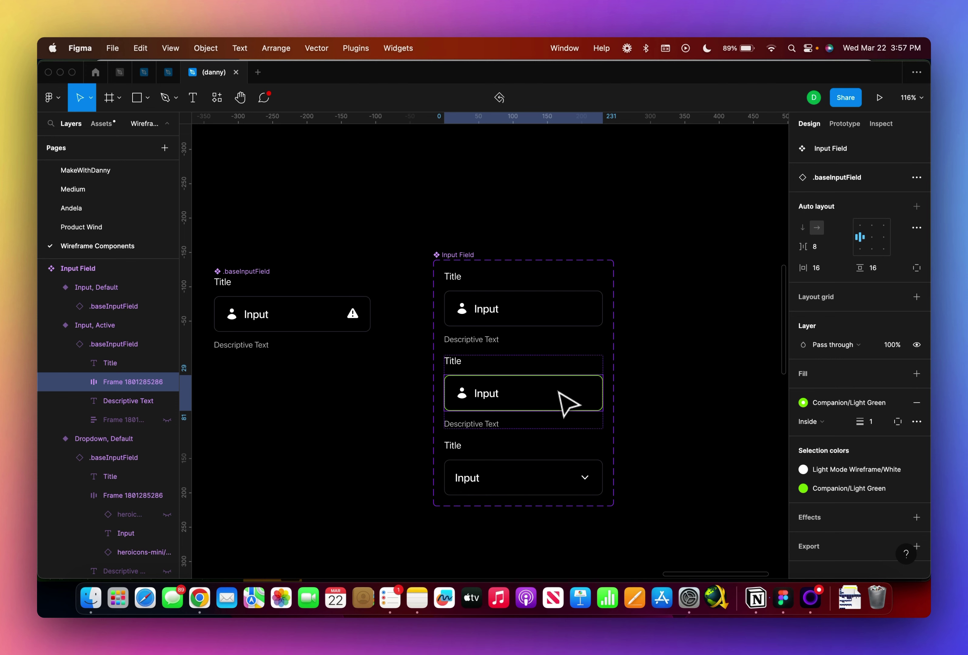
left_click(694, 378)
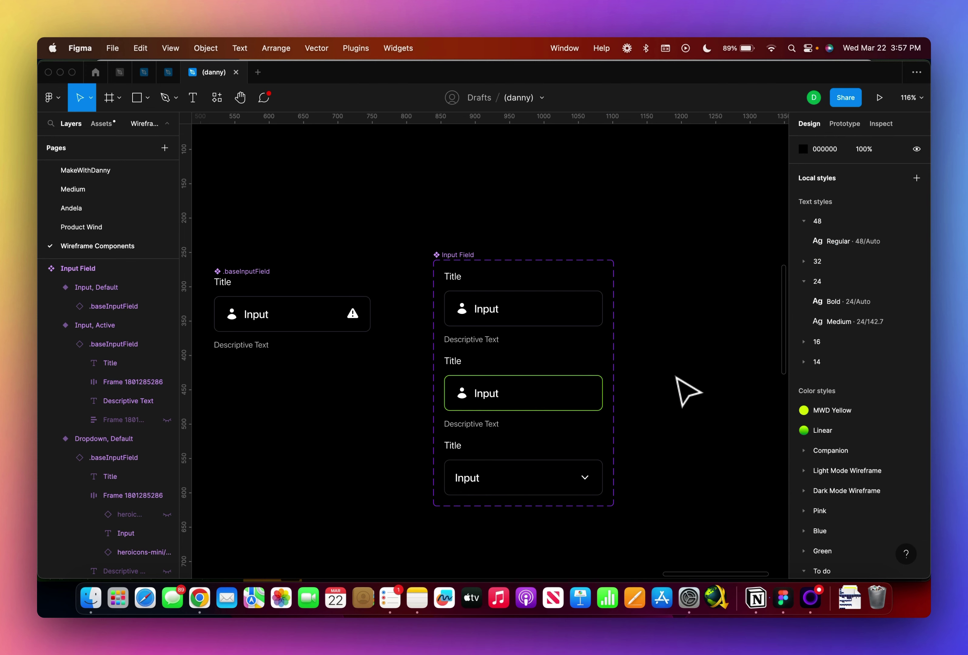
Place a test instance of the Active Input variant on the canvas beside the Input Field set
left_click(555, 381)
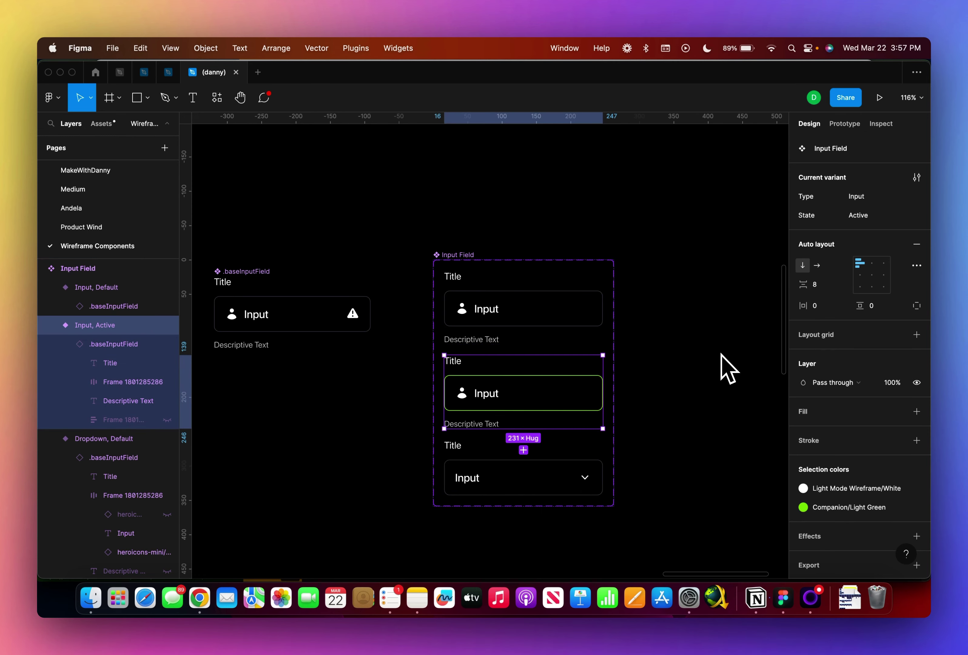
left_click(683, 309)
left_click(558, 405)
left_click_drag(547, 393, 720, 372)
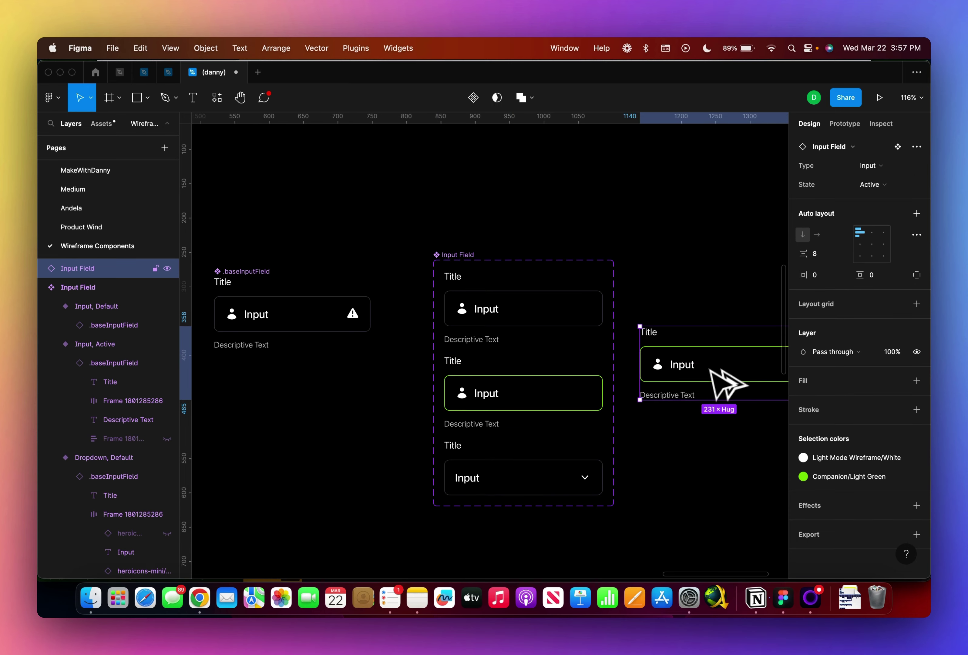
scroll(729, 368, "right", 2)
scroll(729, 368, "up", 2)
scroll(818, 357, "up", 2)
Test the instance's properties by switching Type to Dropdown and back to Input, and setting State to Active
left_click(872, 217)
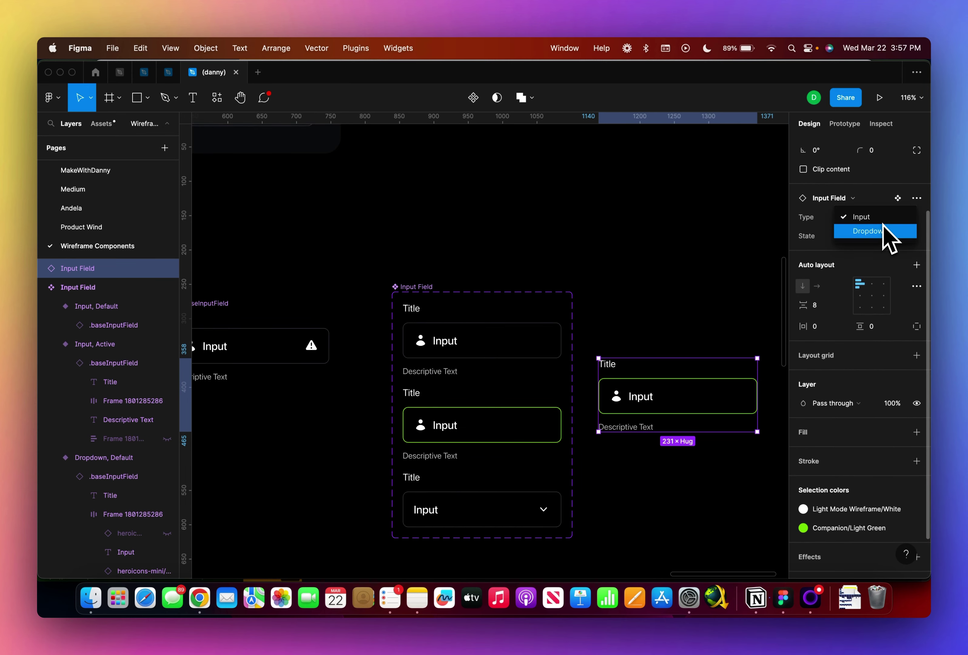
left_click(887, 231)
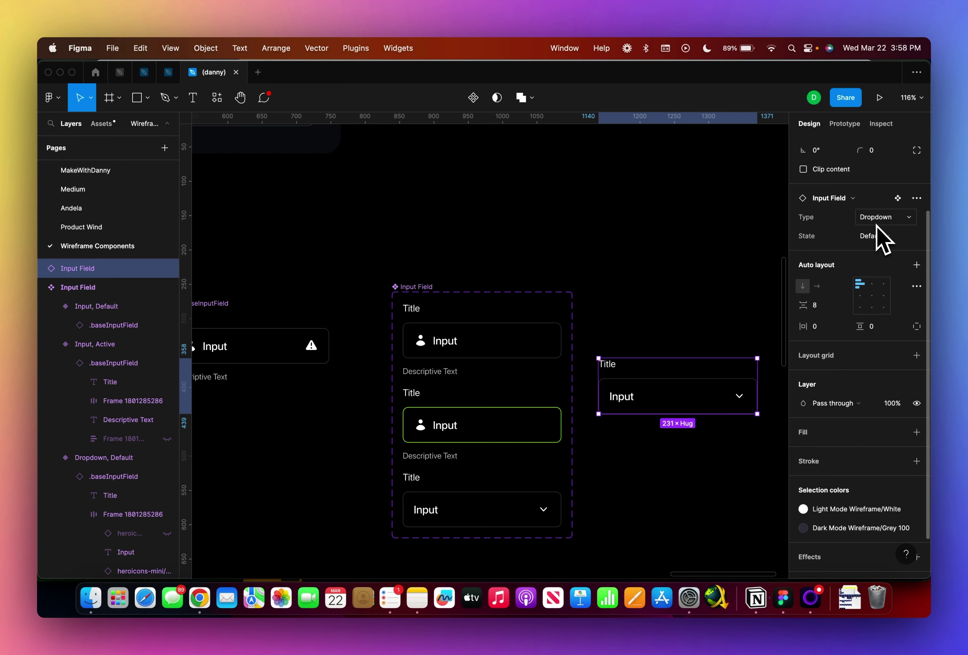
left_click(877, 221)
left_click(875, 207)
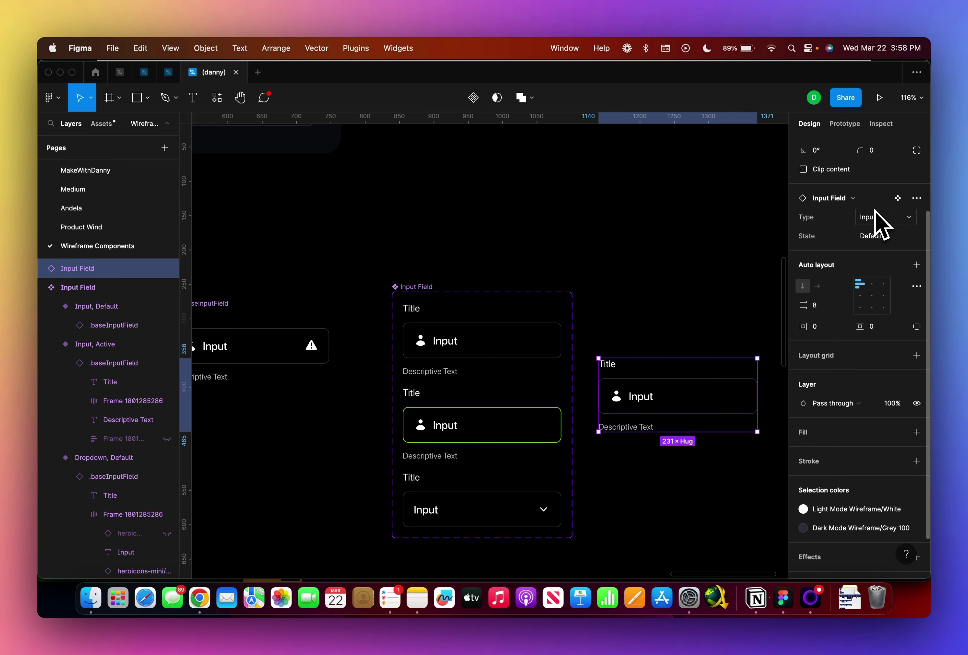
left_click(876, 237)
left_click(874, 249)
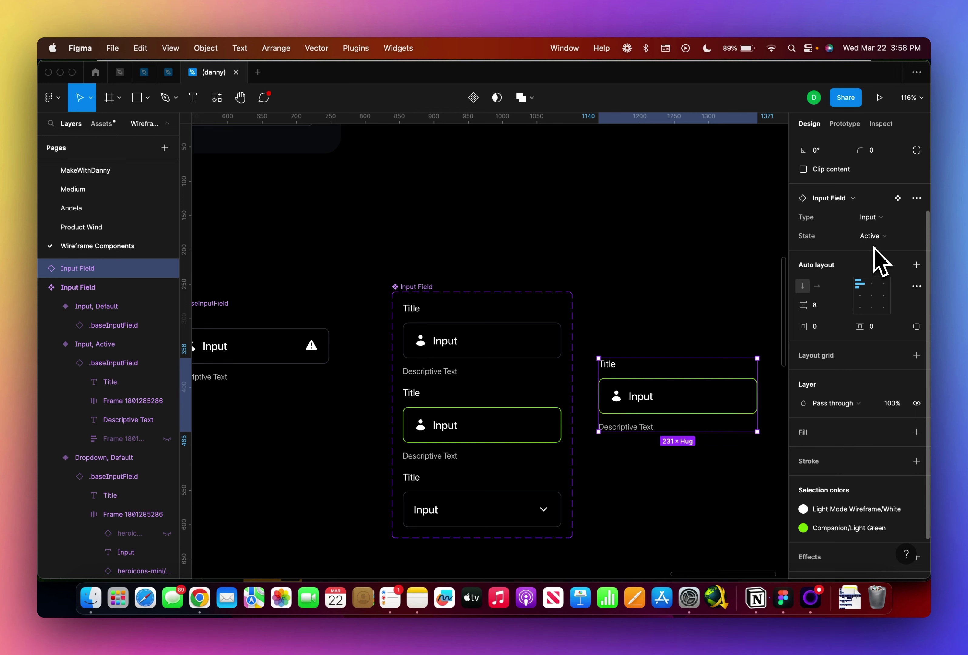
scroll(591, 353, "left", 5)
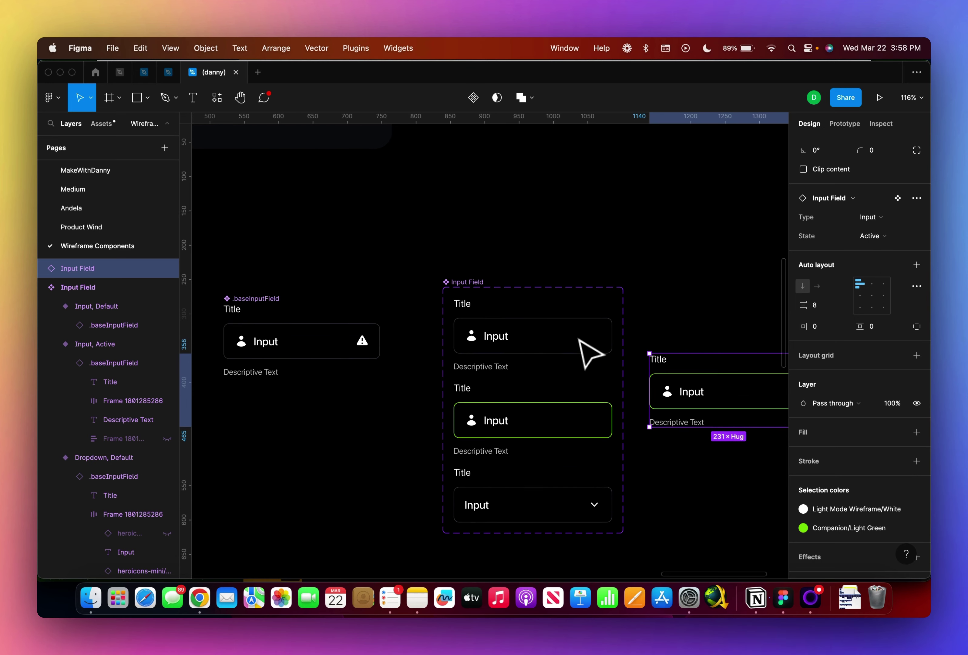
double_click(303, 348)
left_click(282, 346)
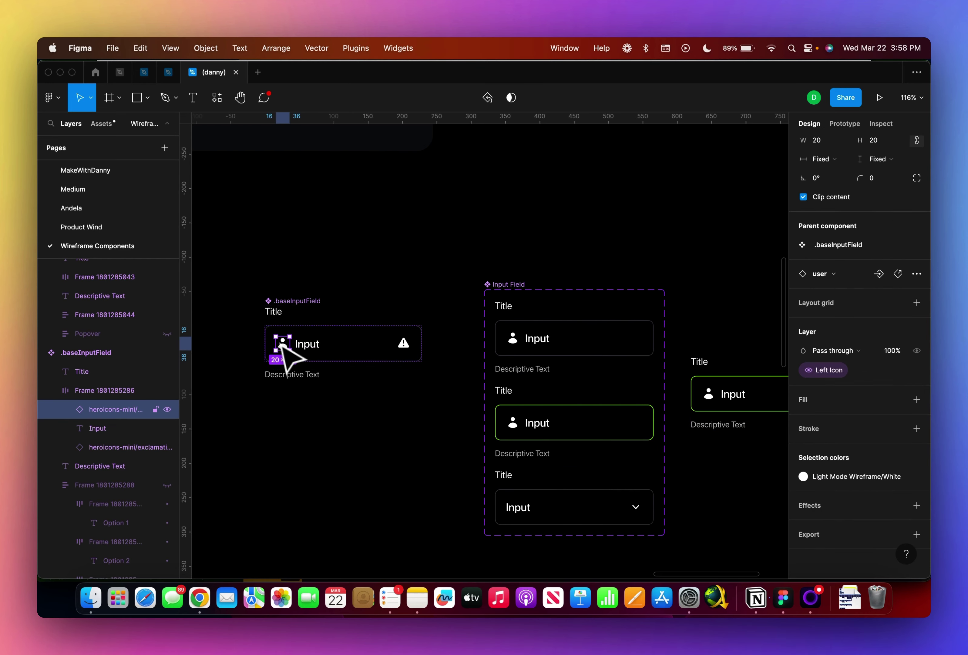
left_click(308, 346, "super")
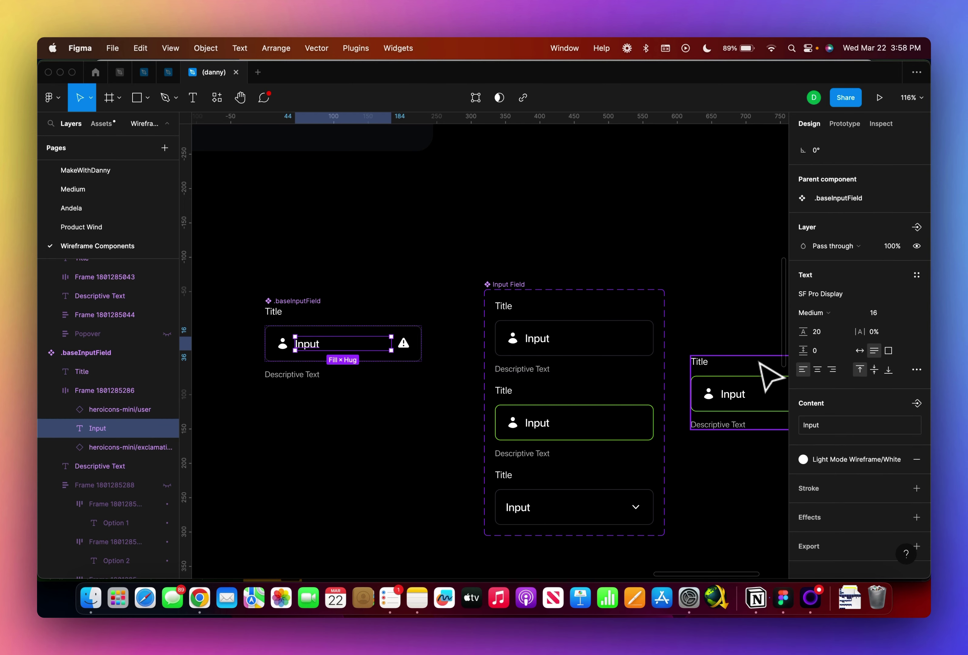
scroll(666, 393, "right", 8)
Try the instance's State as Default and Active and its Type as Dropdown and Input, and delete the test instance
left_click(515, 381)
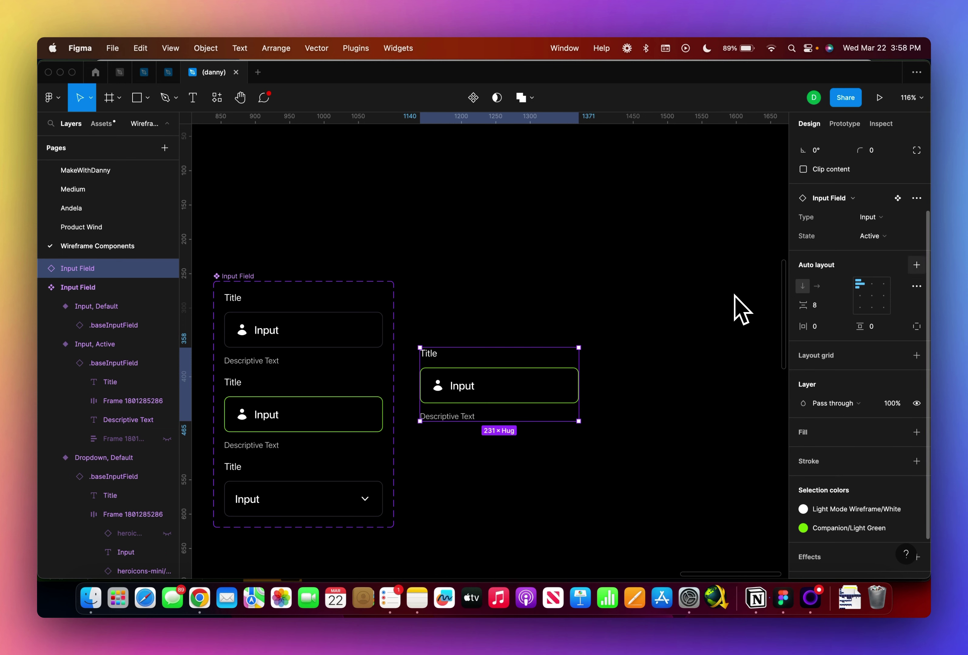
left_click(883, 239)
left_click(866, 222)
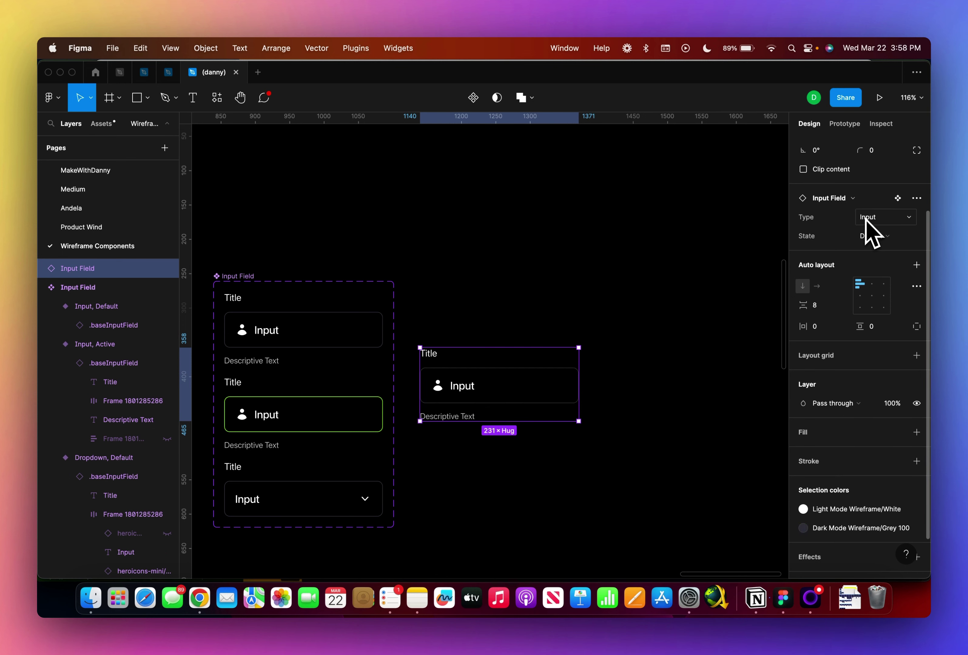
left_click(866, 235)
left_click(867, 250)
left_click(869, 218)
left_click(867, 231)
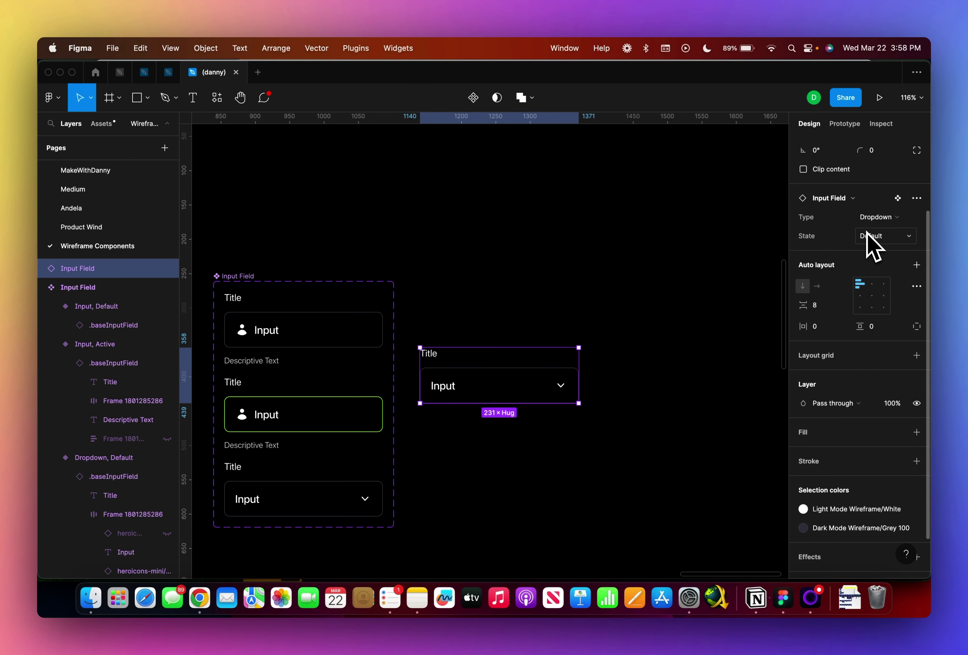
left_click(867, 217)
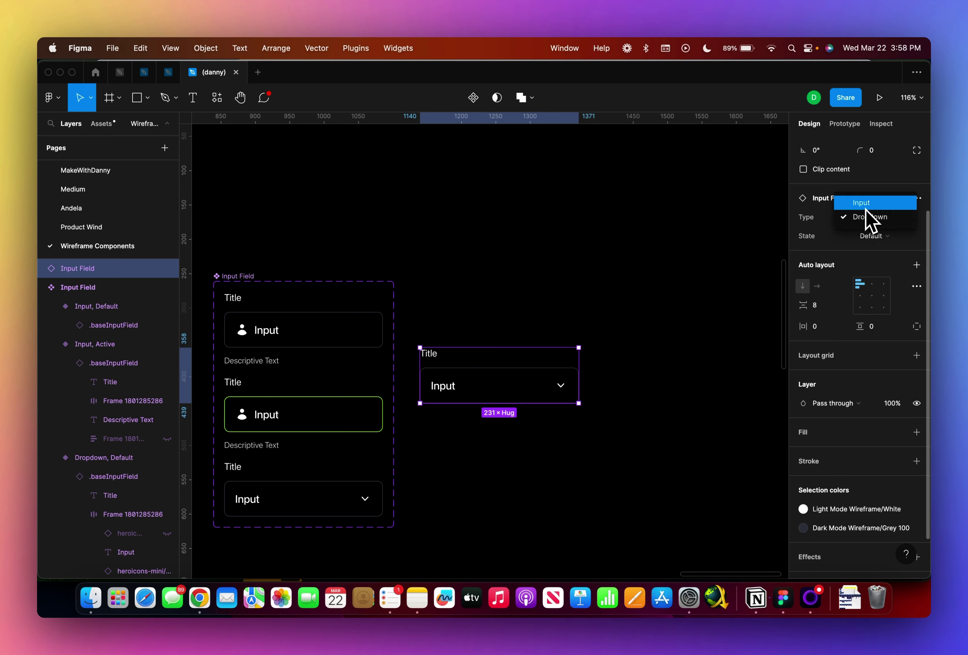
left_click(867, 209)
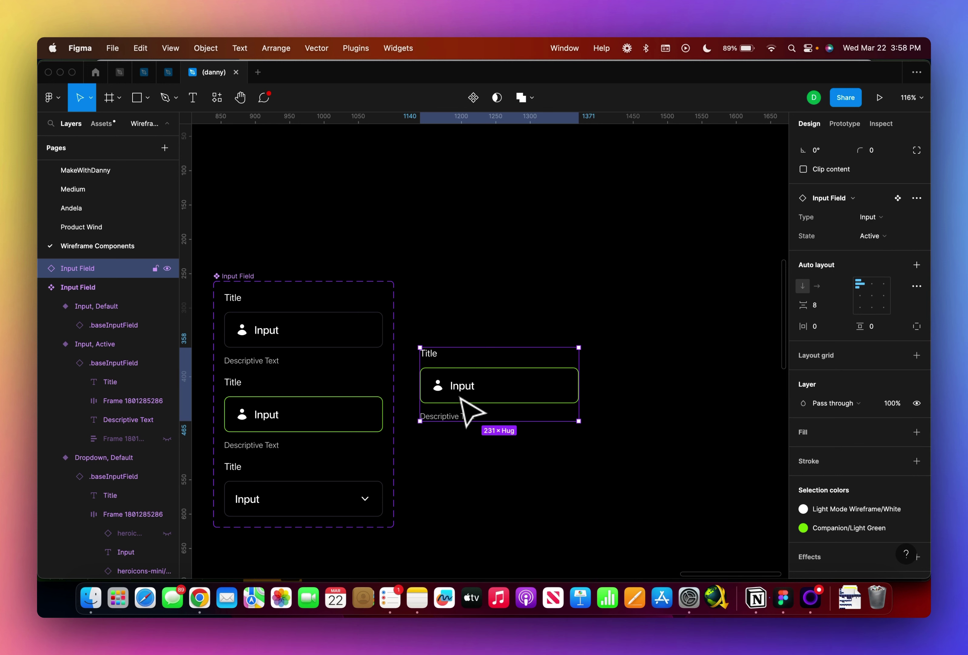
key("BackSpace")
Duplicate the Active Input variant within the Input Field set and set the copy's State to Error
scroll(443, 413, "left", 5)
scroll(443, 413, "down", 4)
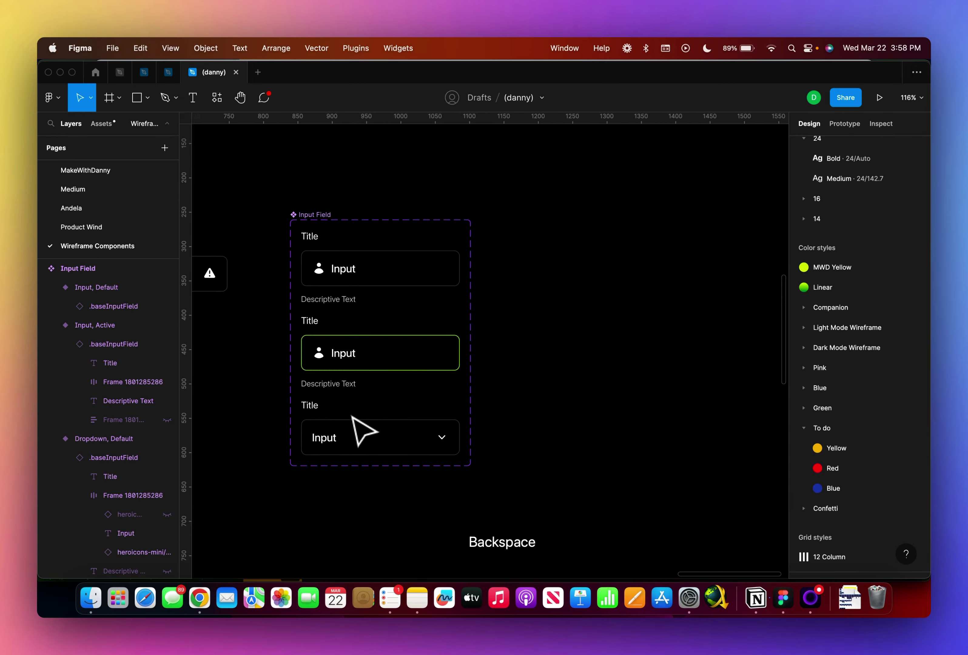
left_click(384, 347)
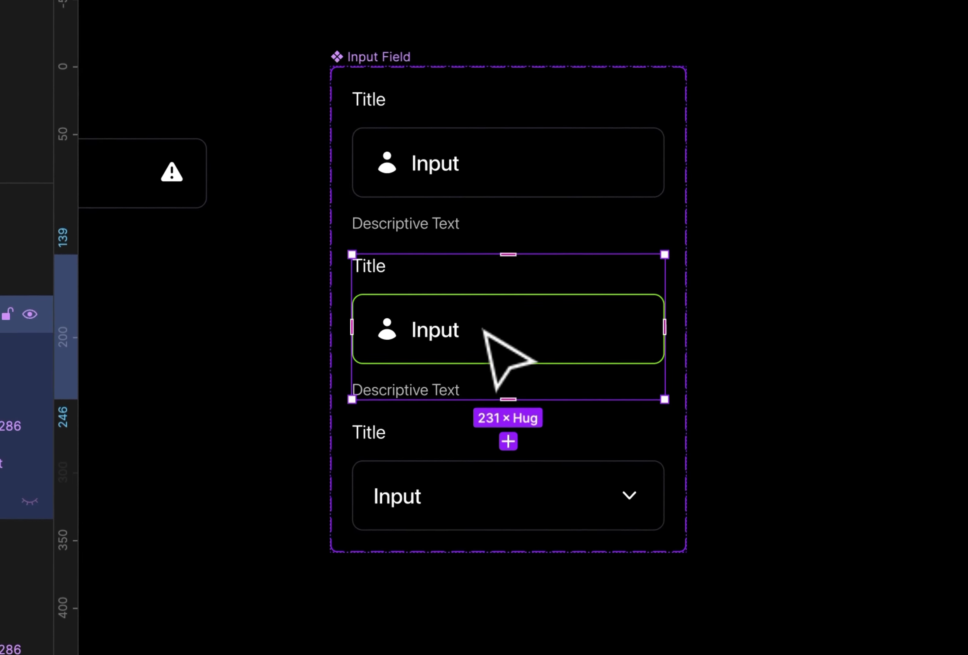
key("super+d")
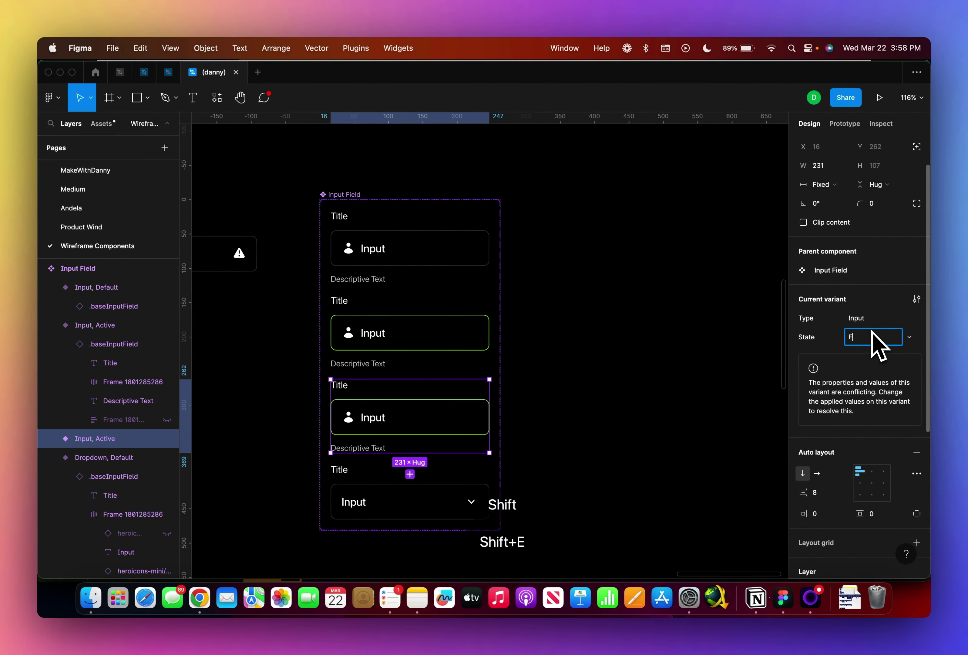
key("Return")
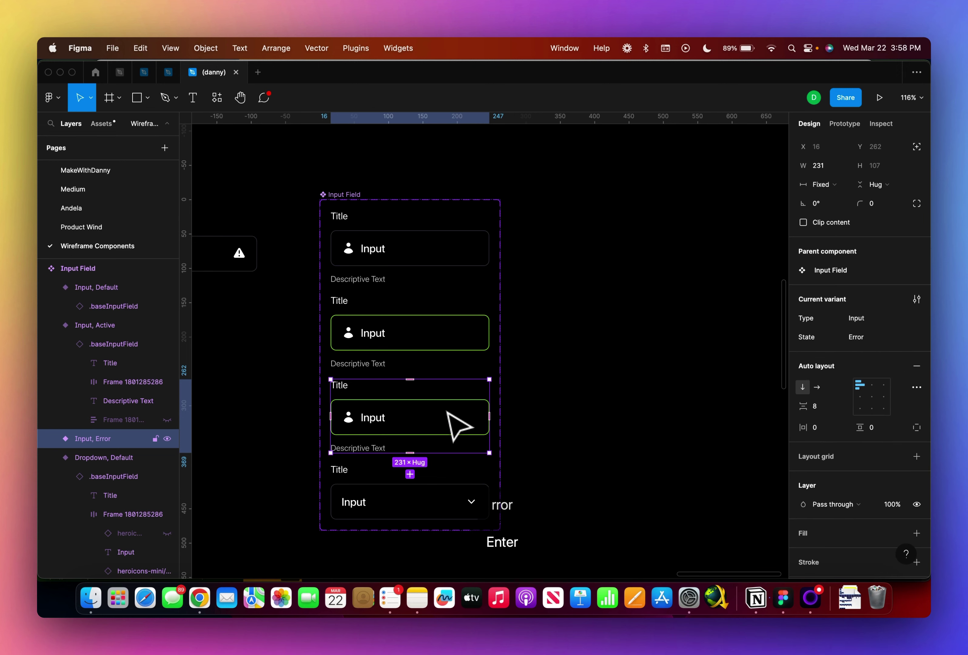
Turn on Right Icon for the .baseInputField instance inside the Error variant
double_click(458, 425)
double_click(456, 423)
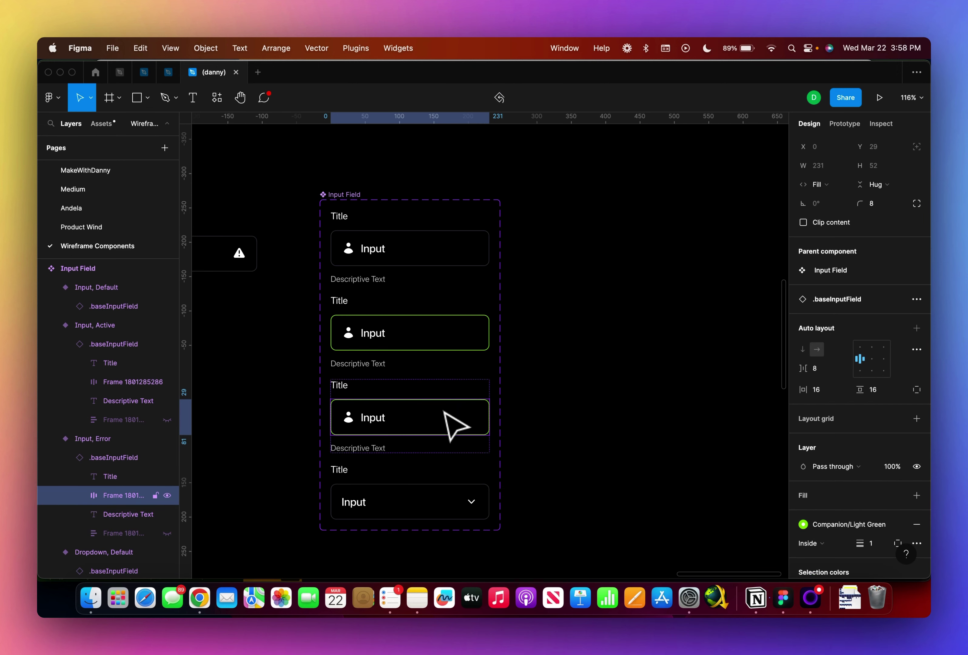
key("shift+Return")
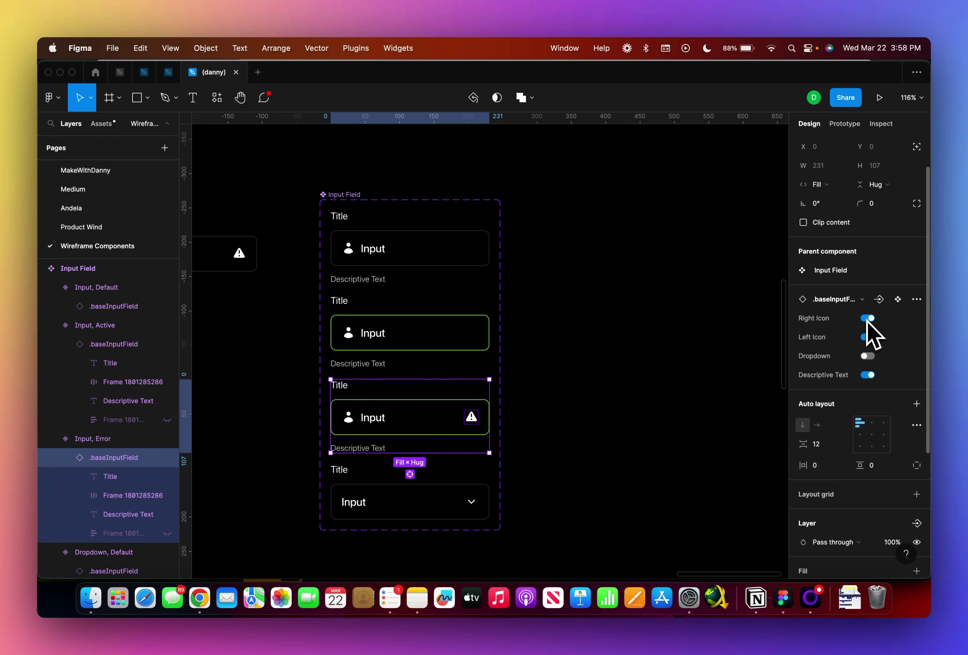
Recolour the warning icon in the Error variant with the To do/Red colour style
scroll(898, 487, "down", 5)
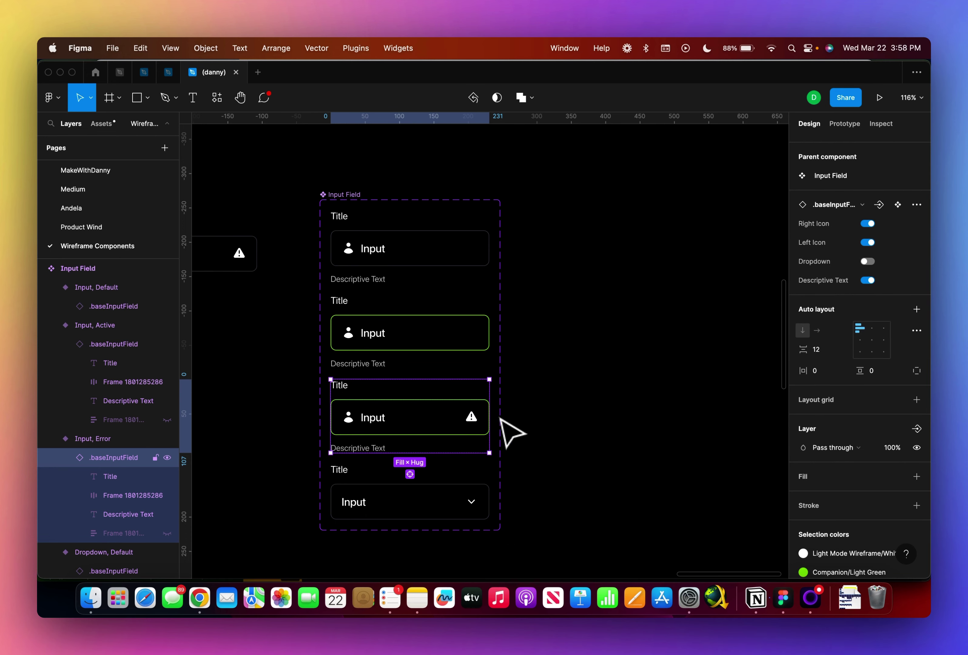
left_click(473, 416)
left_click(472, 418)
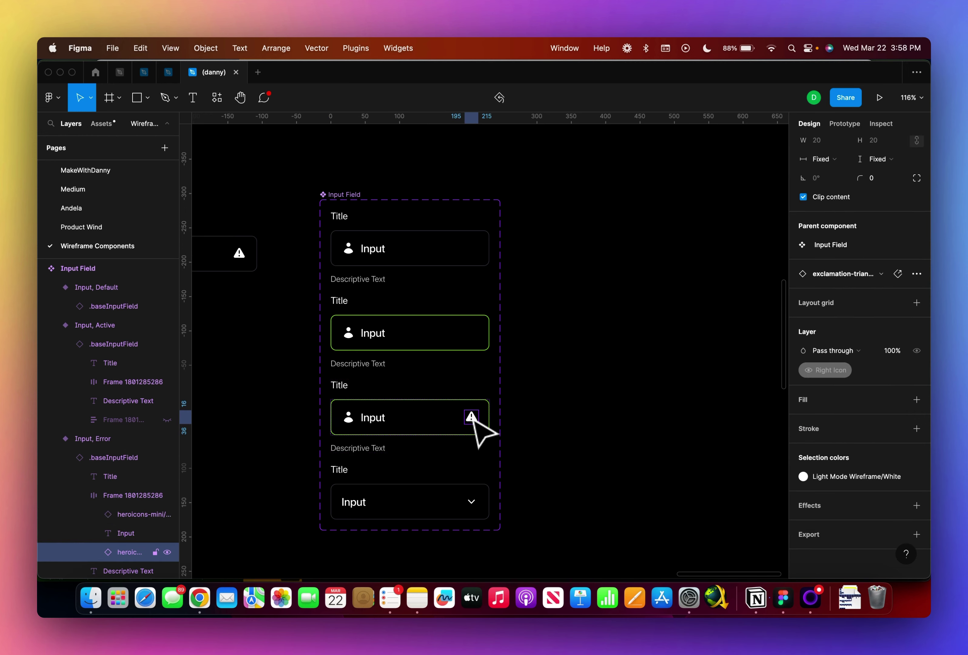
left_click(848, 481)
type("red")
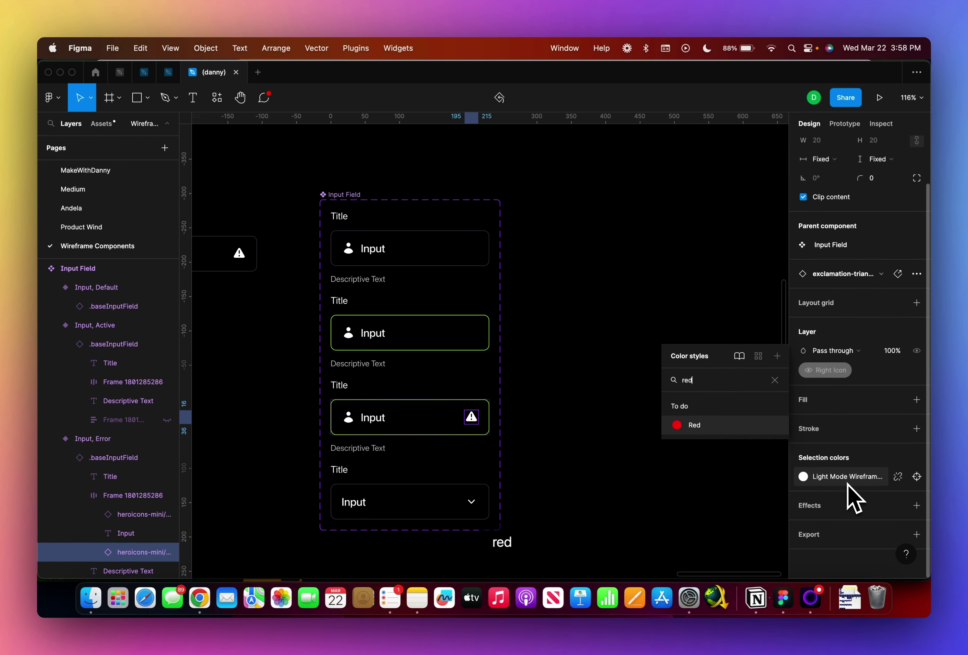
key("Return")
Apply the To do/Red colour style to the Descriptive Text in the Error variant
left_click(363, 448)
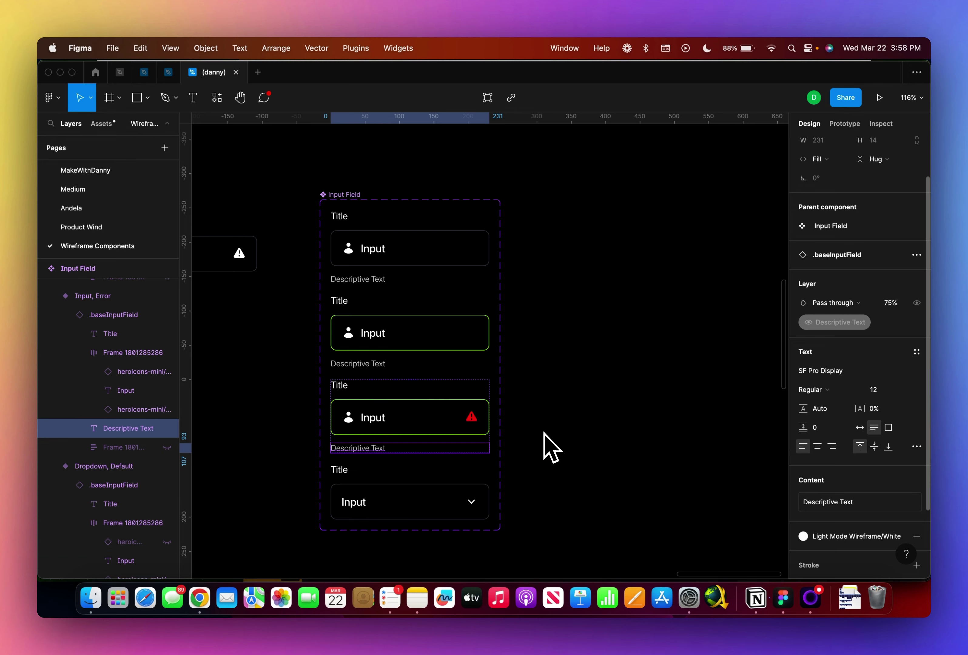
scroll(887, 519, "down", 2)
left_click(850, 496)
type("r")
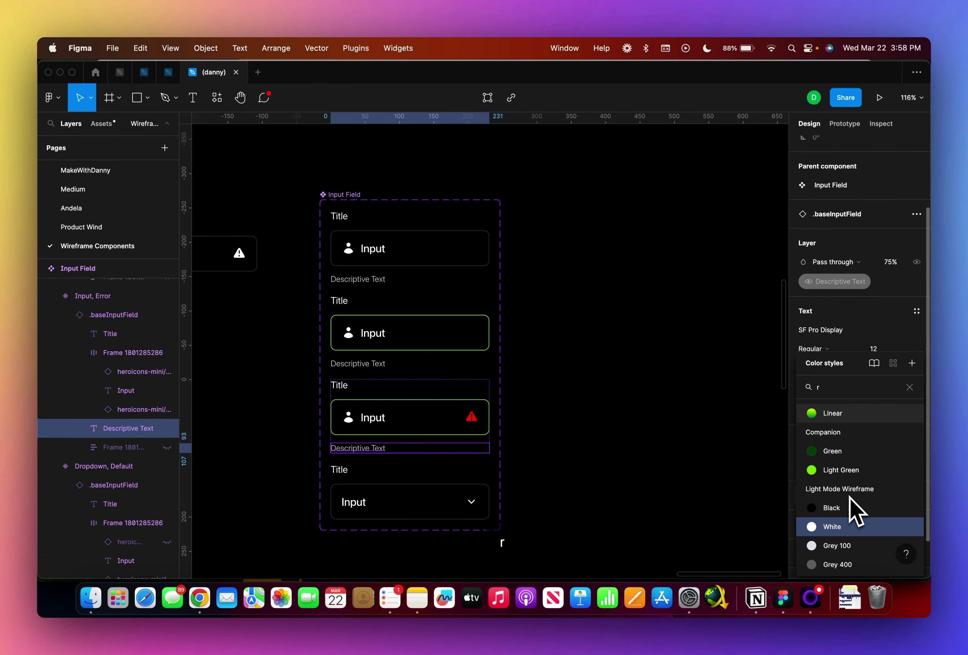
type("ed")
key("Return")
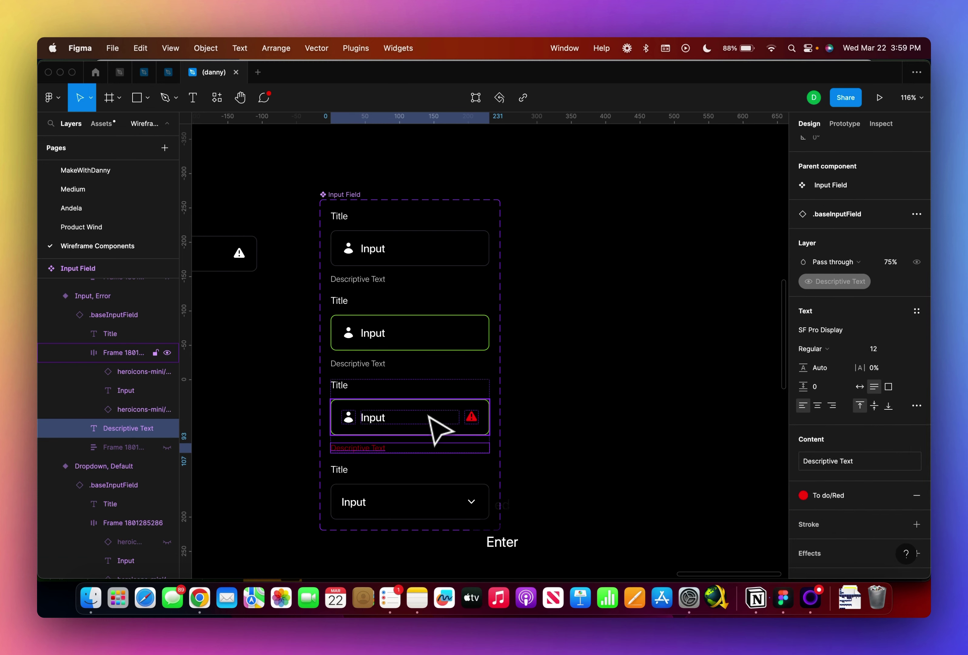
Apply the To do/Red colour style to the stroke of the input box in the Input Error variant
left_click(435, 428)
left_click(834, 460)
type("re")
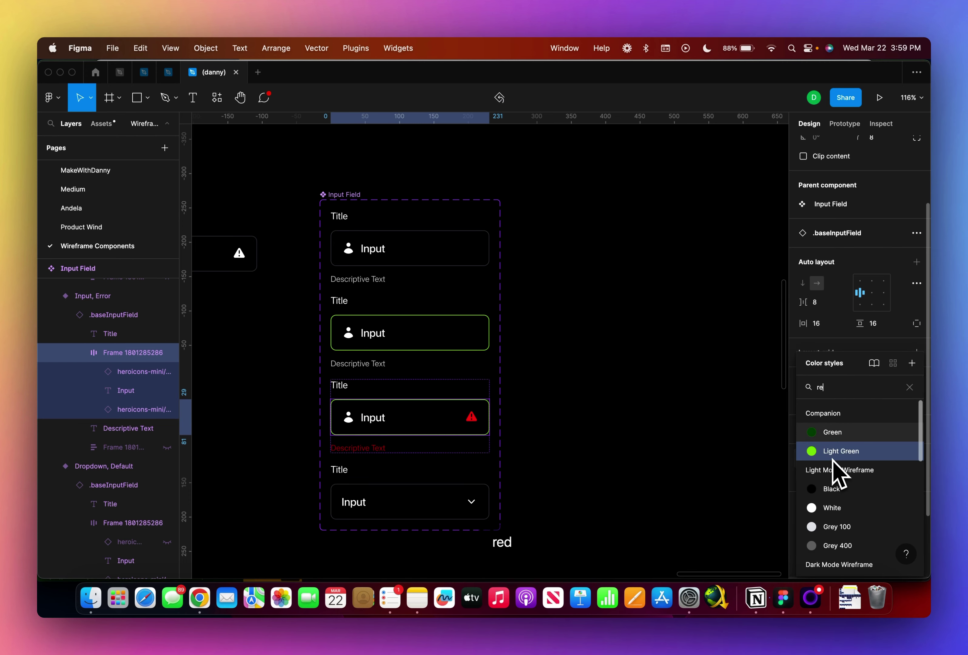
key("Return")
left_click(555, 381)
scroll(556, 380, "left", 2)
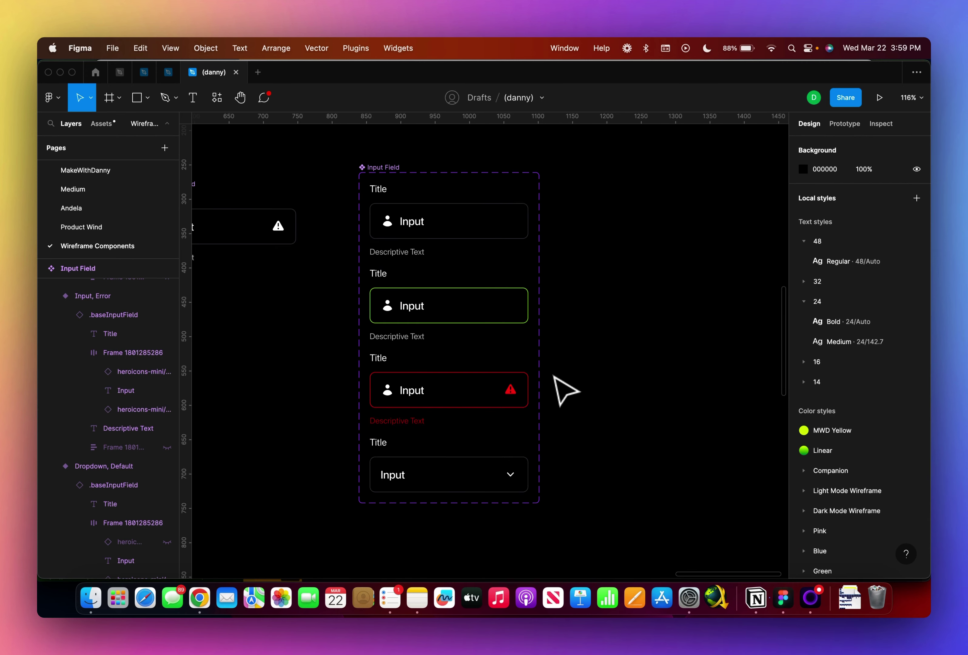
Duplicate the Dropdown Default variant within the Input Field set and set the copy's State to Active
left_click(426, 403)
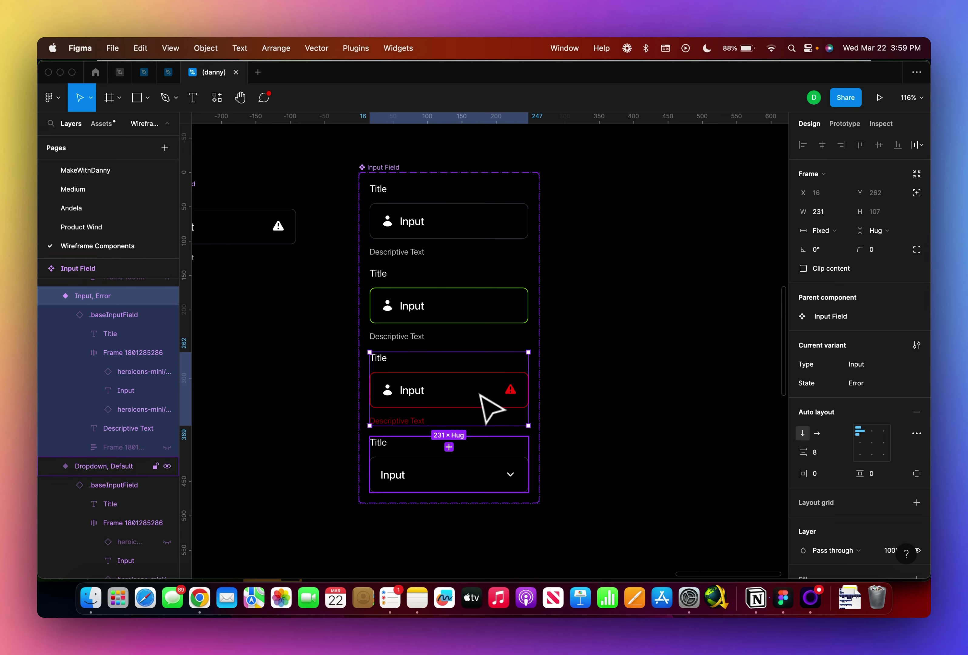
left_click(446, 464)
scroll(445, 461, "down", 3)
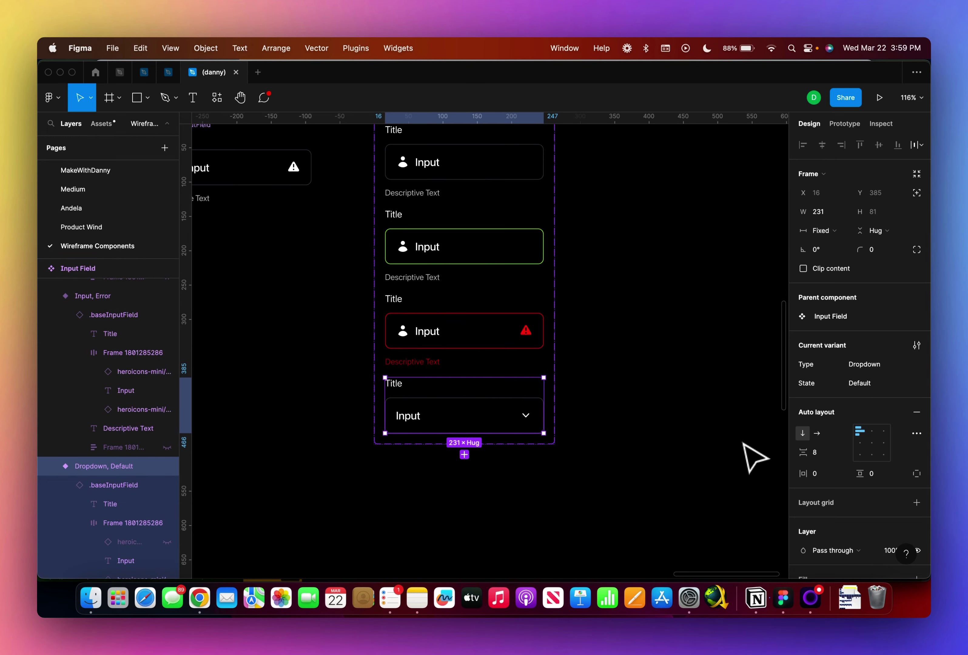
key("cmd+d")
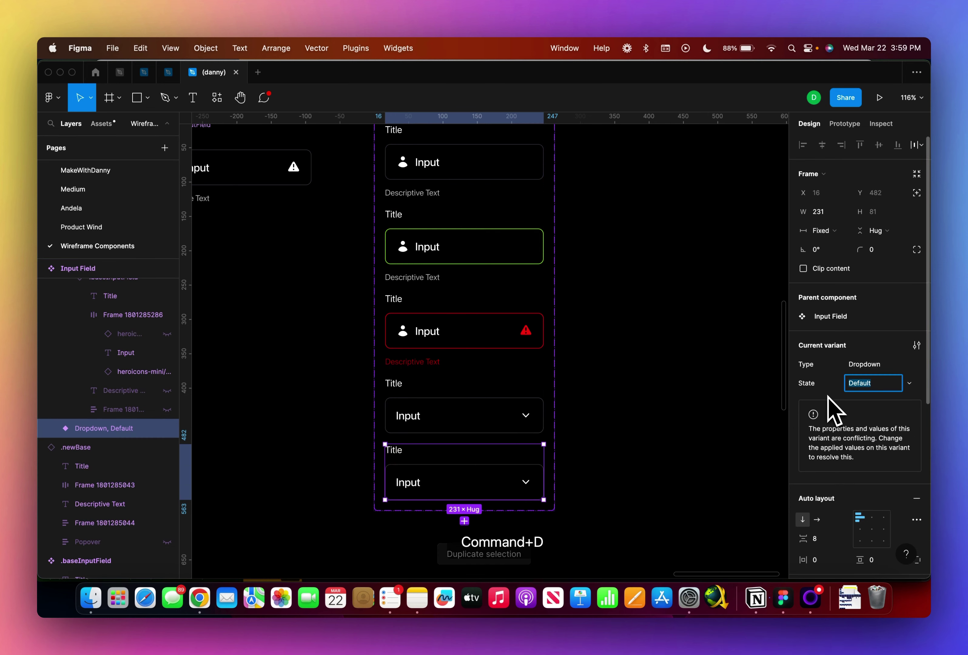
type("A")
key("BackSpace")
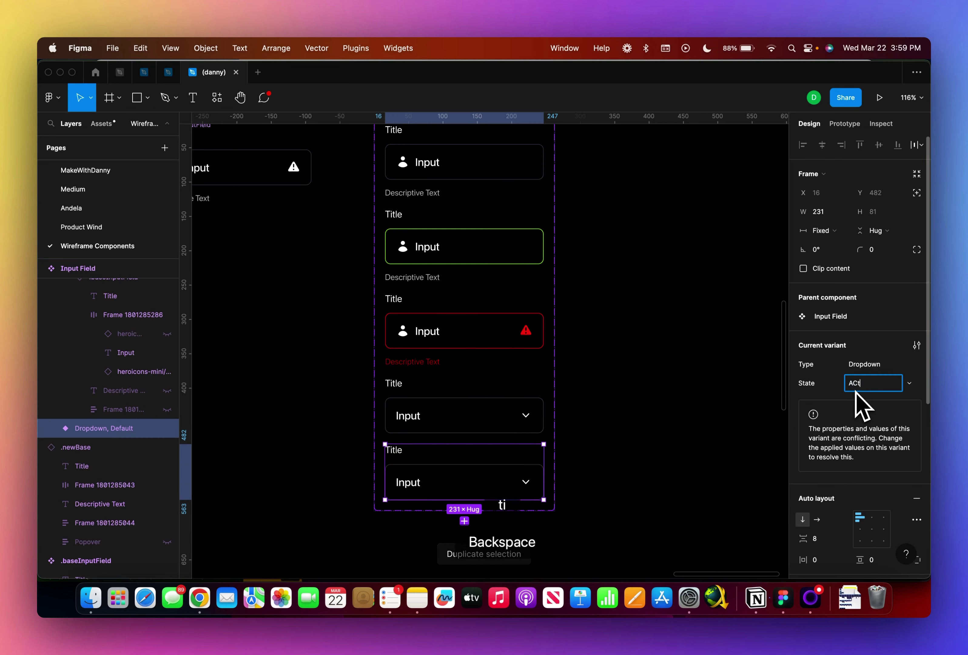
type("ctive")
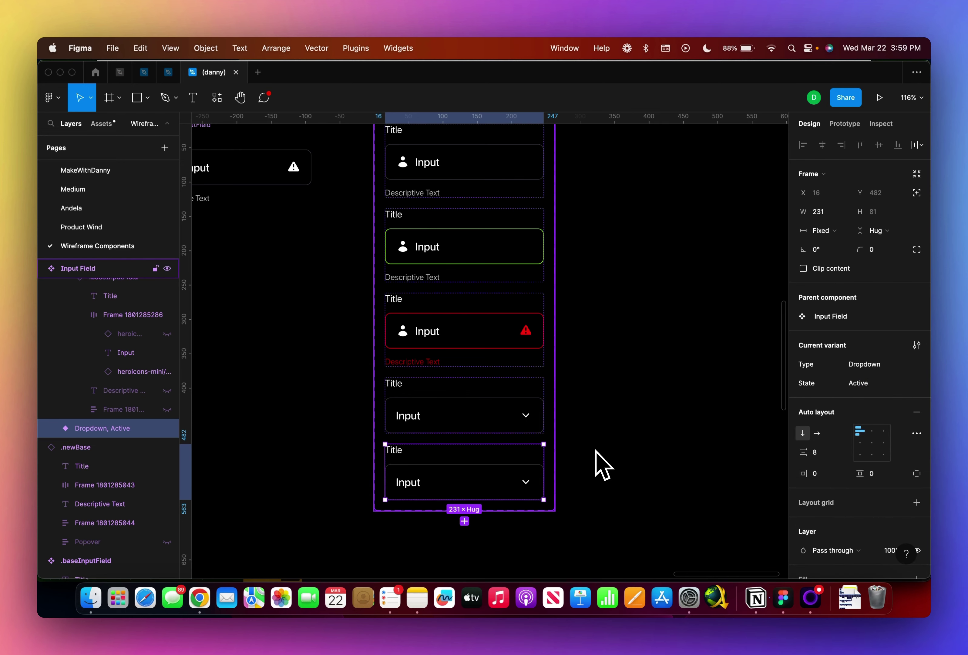
key("Return")
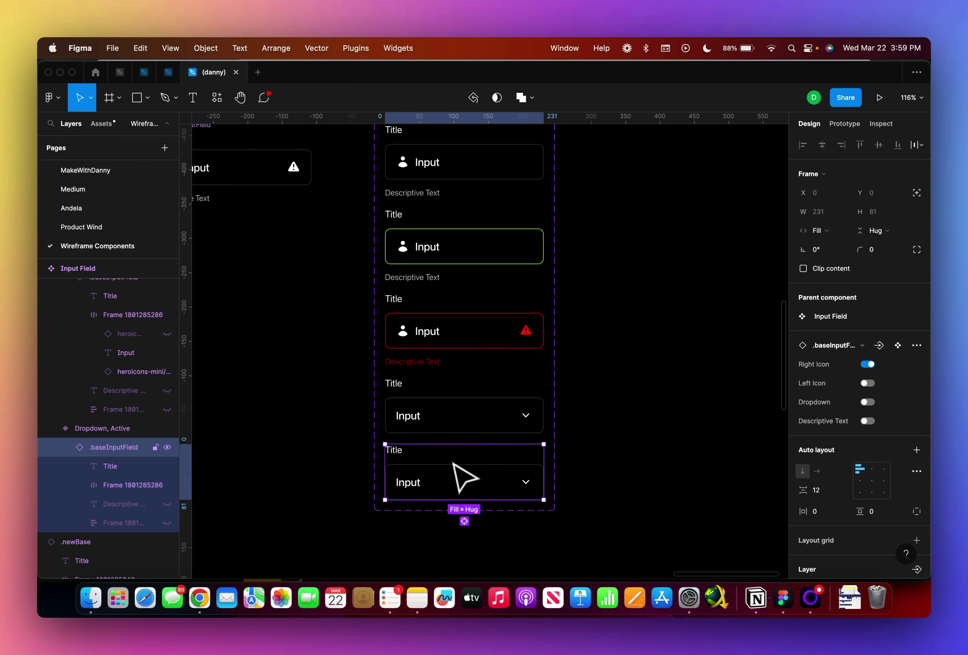
key("shift+Return")
key("Return")
key("Return")
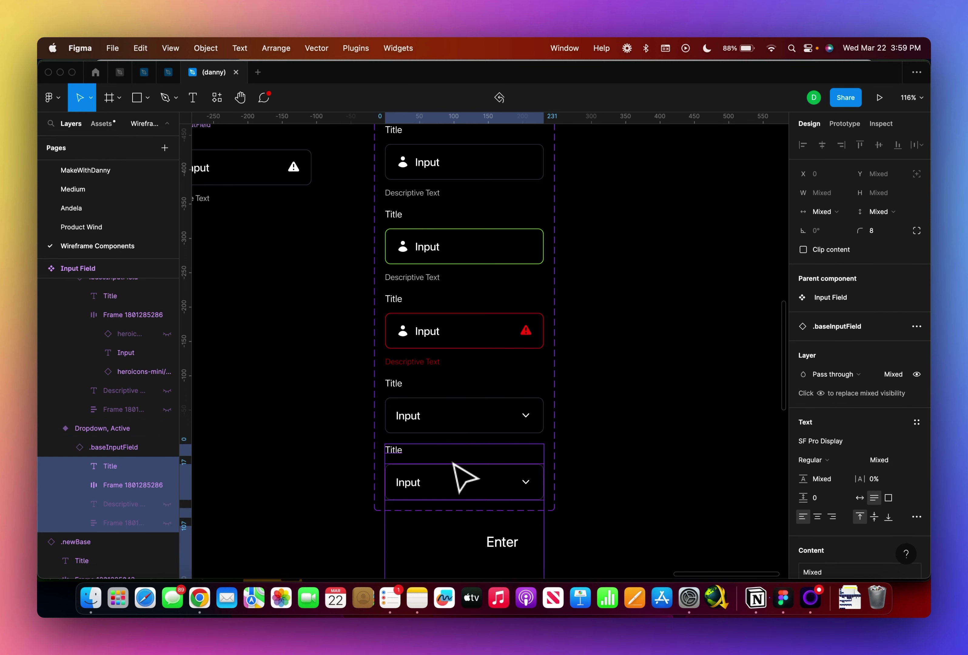
key("shift+Return")
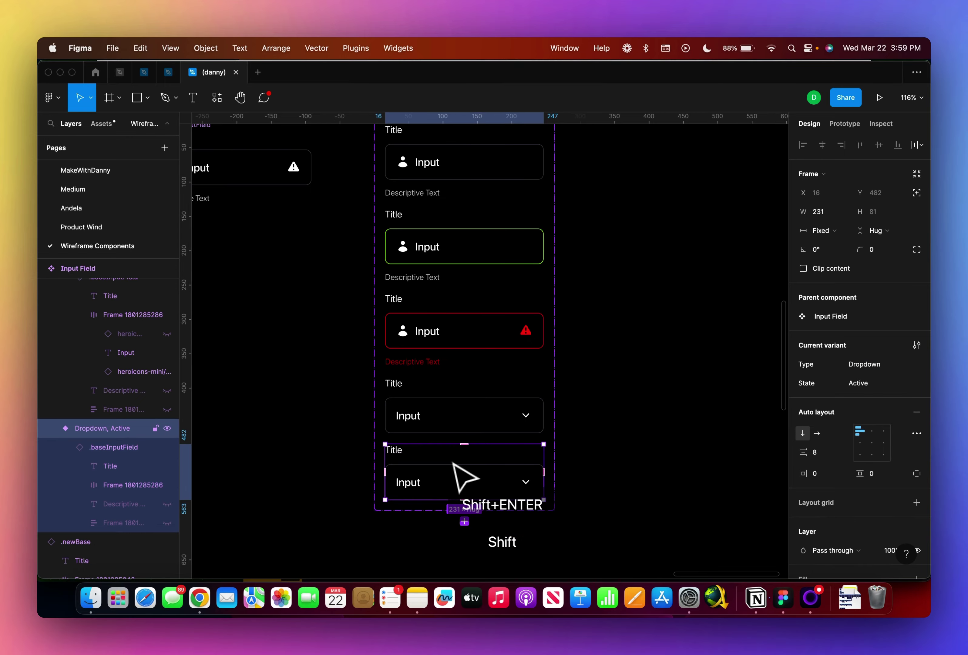
key("shift+Return")
left_click(454, 463)
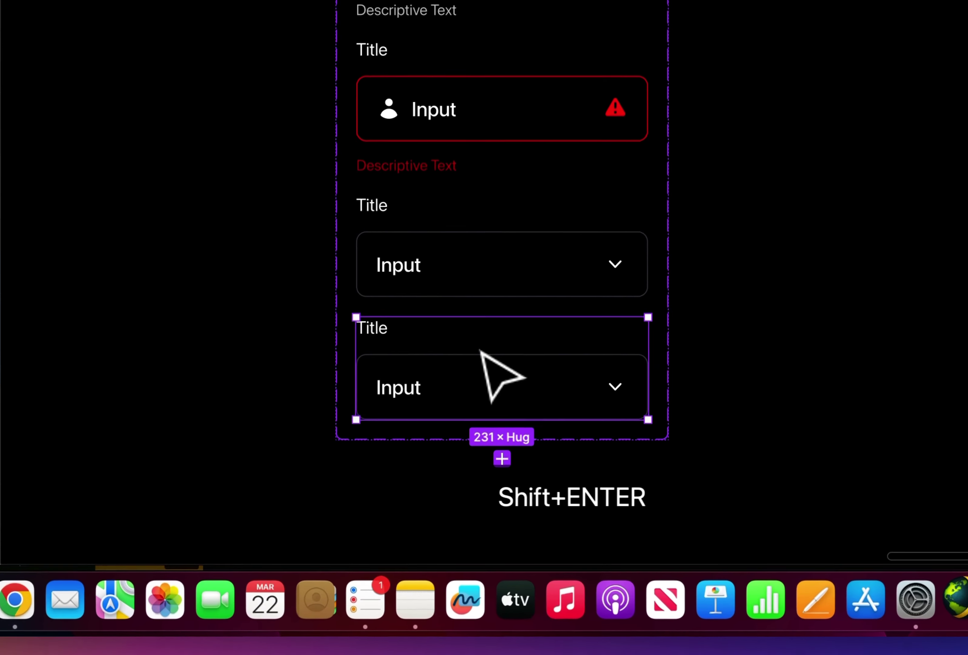
Turn on Dropdown for the .baseInputField instance in the Dropdown Active variant and swap its right icon for heroicons-mini/chevron-up
key("Return")
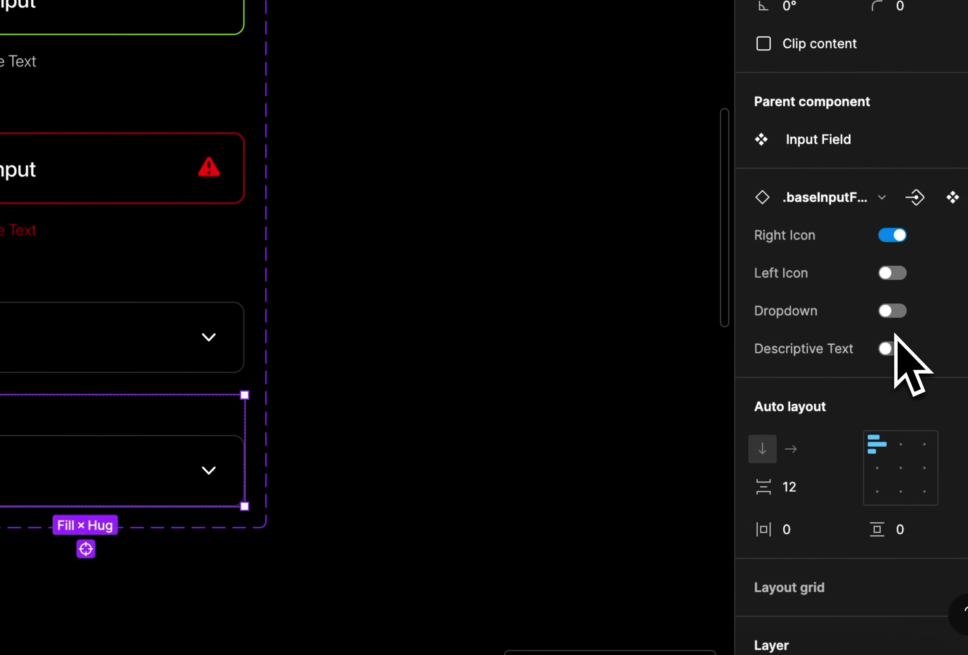
left_click(893, 310)
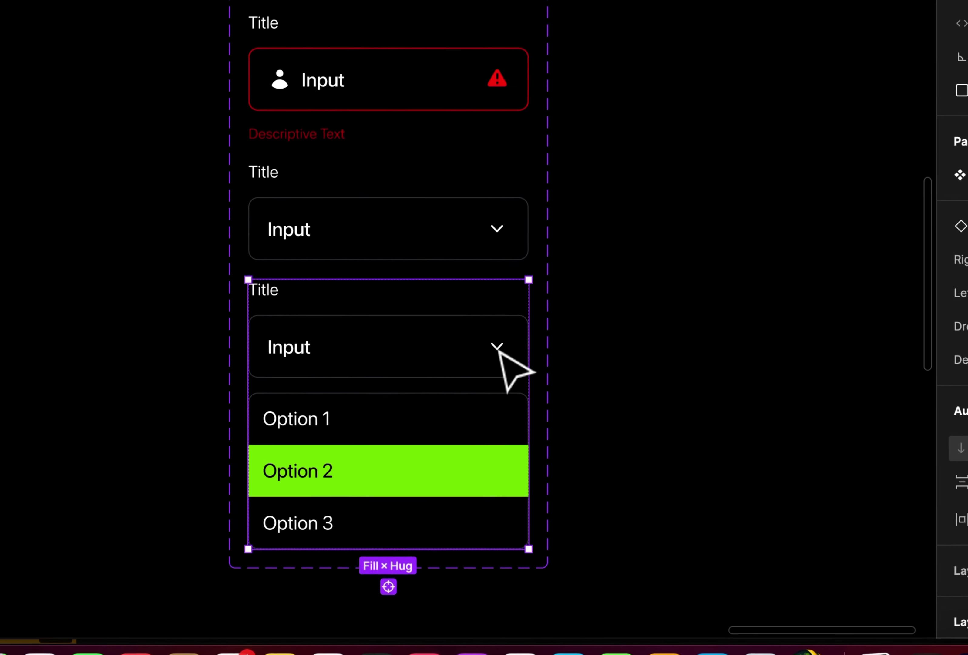
left_click(540, 413)
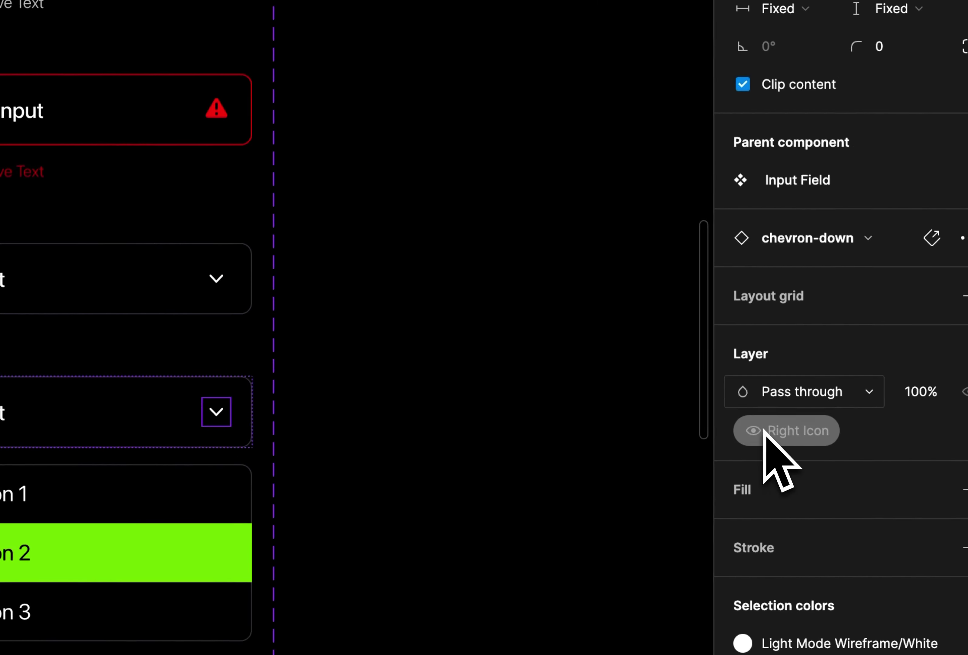
left_click(752, 262)
type("chevron up")
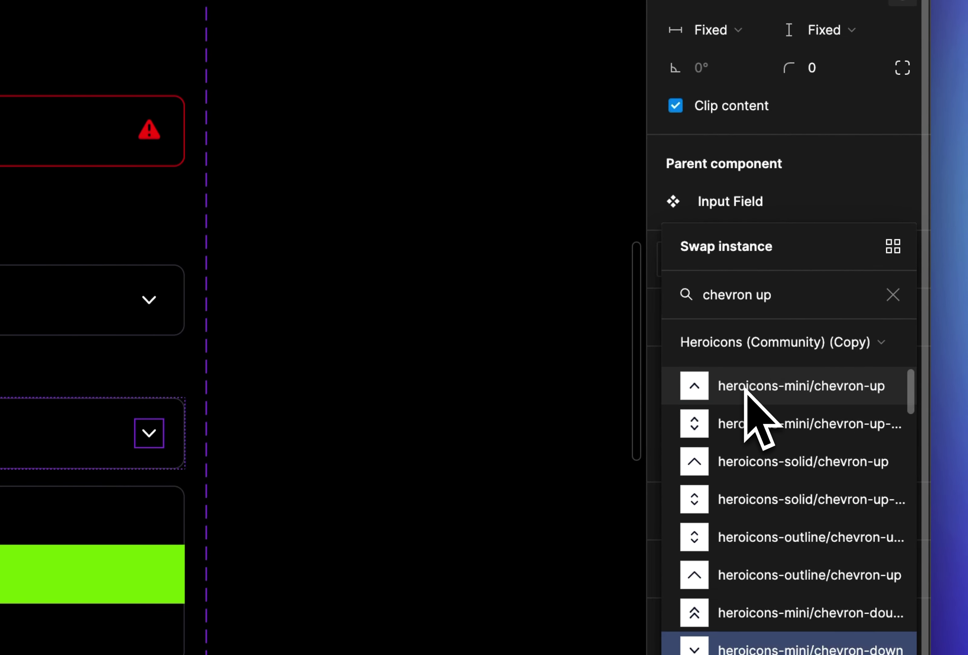
left_click(744, 385)
left_click(648, 416)
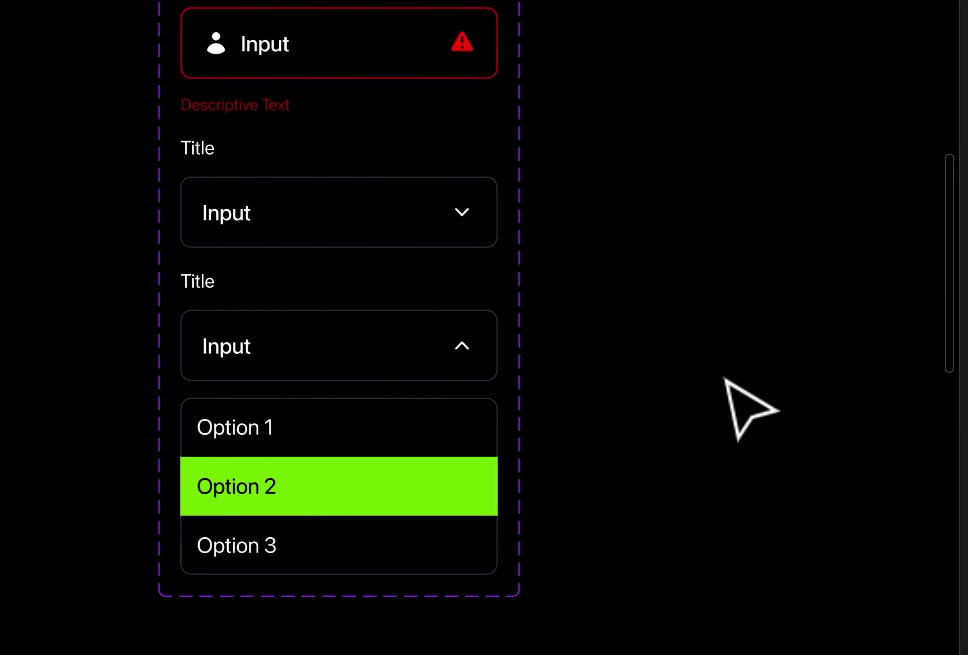
Duplicate the Dropdown Default variant again and move the copy below the Dropdown Active variant
left_click(372, 245)
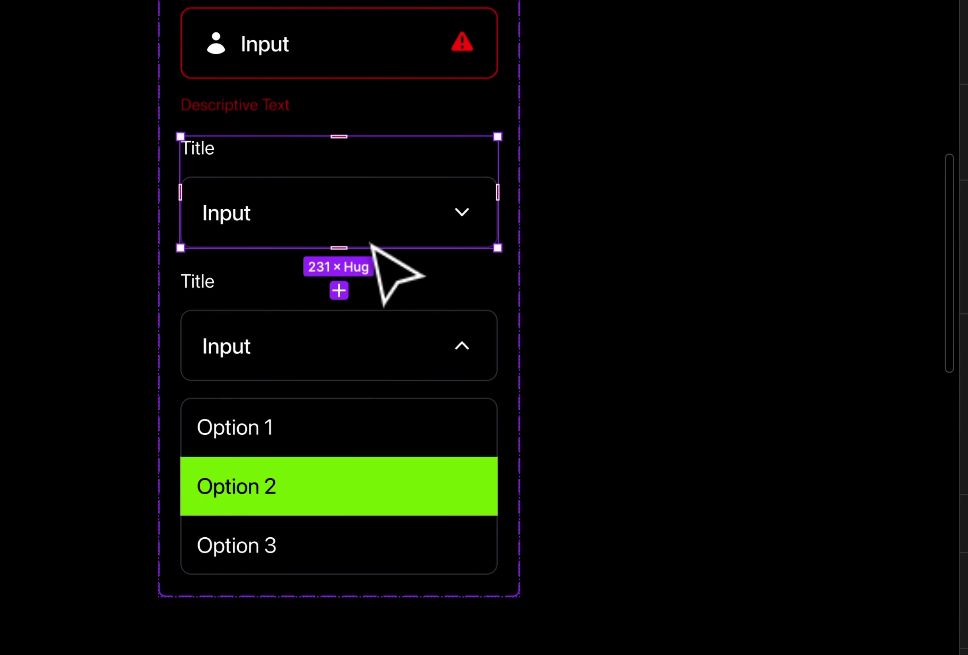
key("super+d")
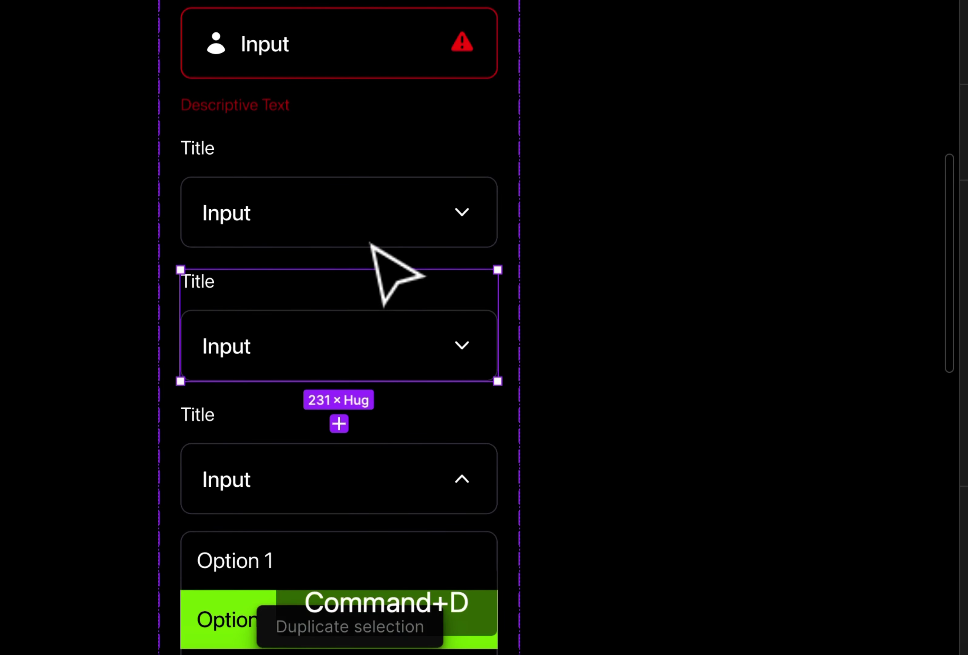
key("Down")
key("Down")
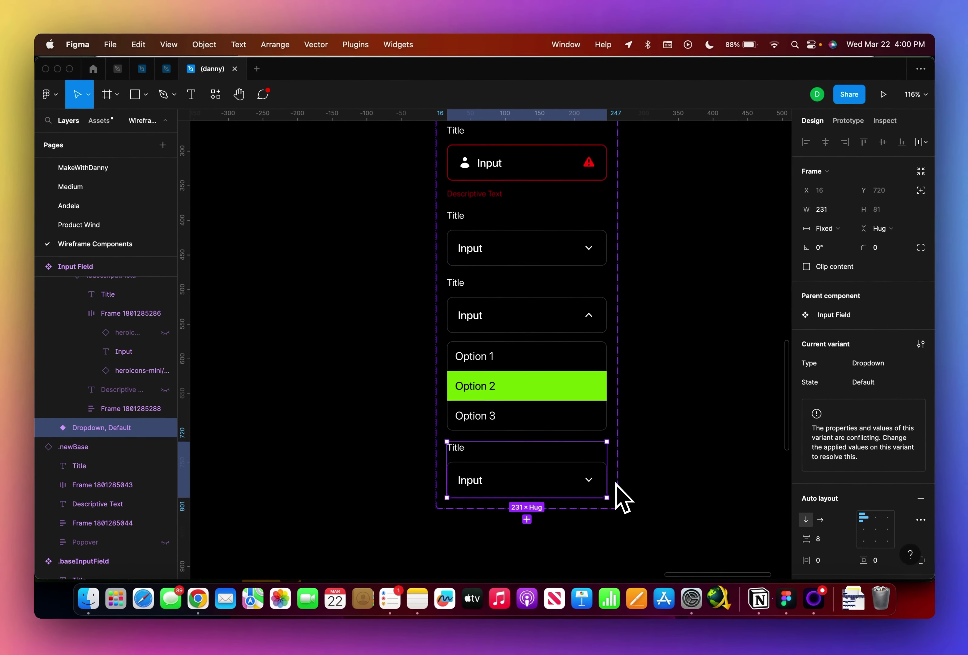
Turn on Descriptive Text in the last dropdown variant's nested instance and apply the To do/Red style to its input box stroke
key("Return")
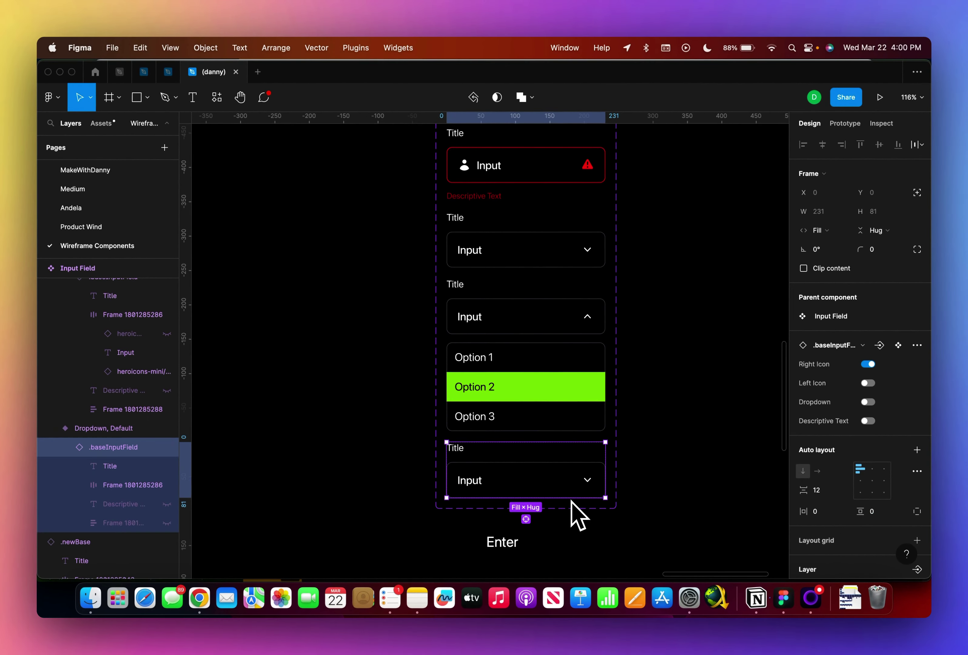
left_click(869, 421)
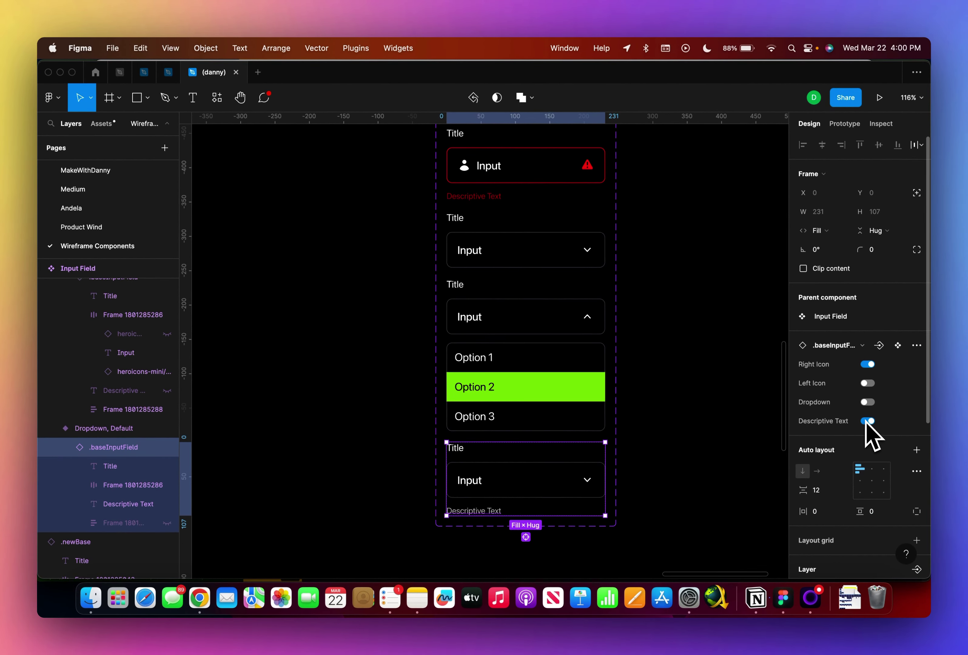
double_click(510, 485)
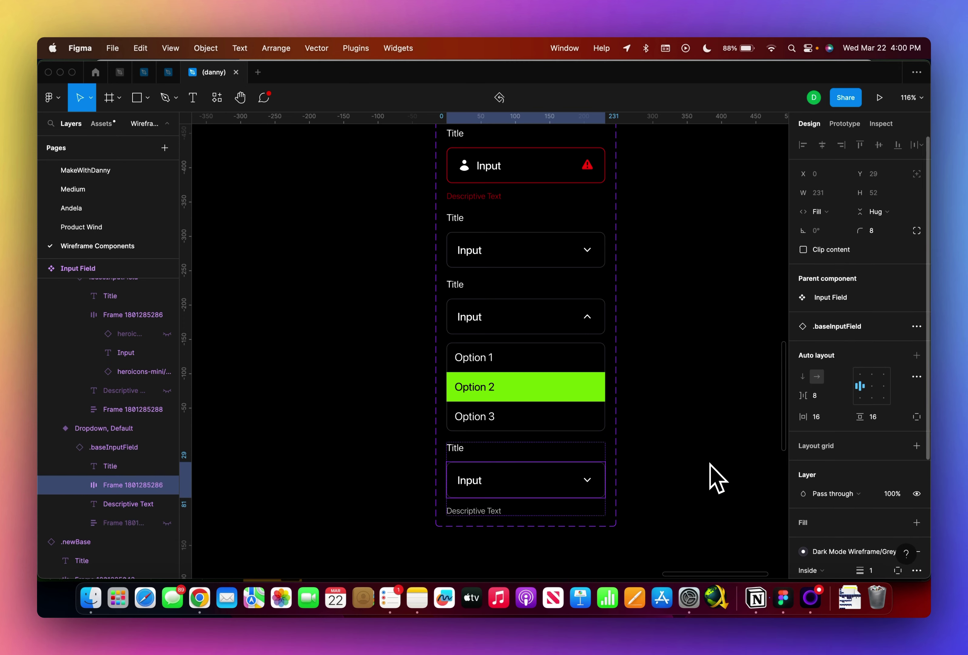
scroll(838, 471, "down", 5)
left_click(858, 391)
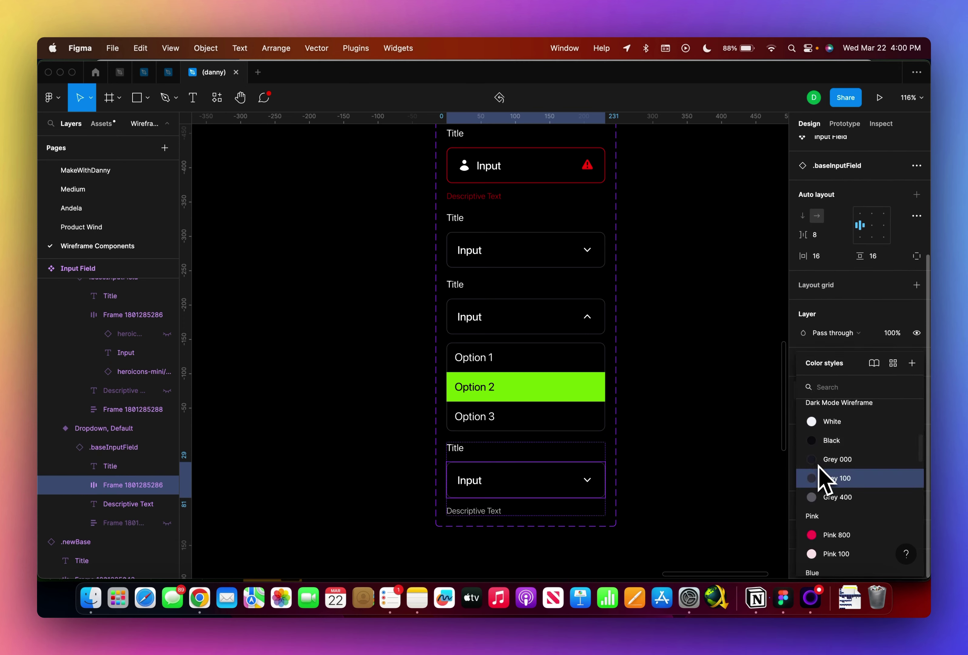
type("red")
left_click(854, 434)
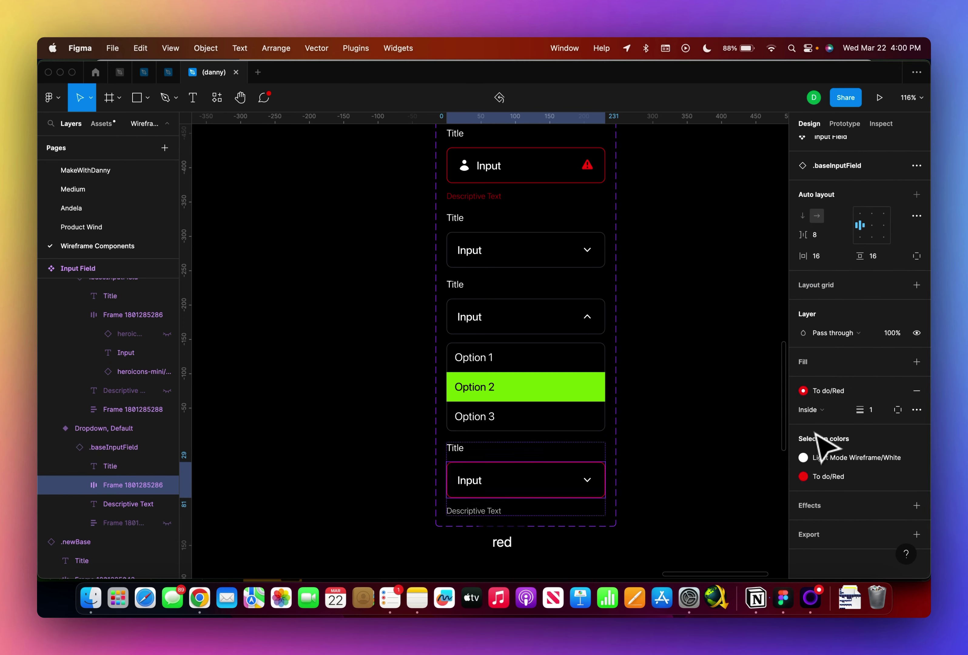
Recolour the Descriptive Text in the last dropdown variant with the To do/Red colour style
left_click(507, 511)
left_click(854, 447)
type("red")
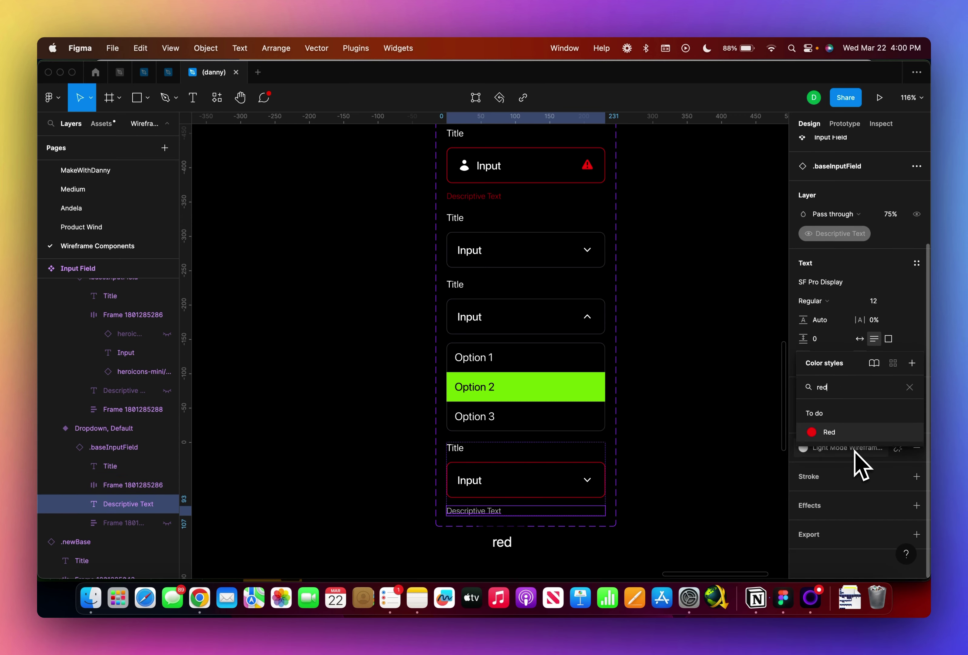
key("Return")
left_click(643, 439)
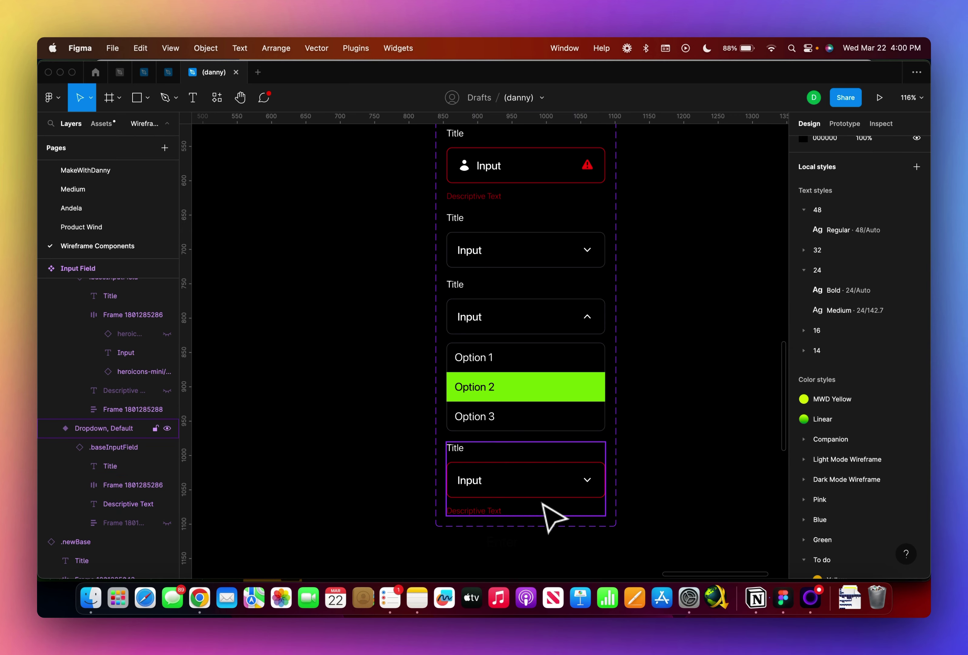
Set the State of the last dropdown variant to Error
left_click(548, 486)
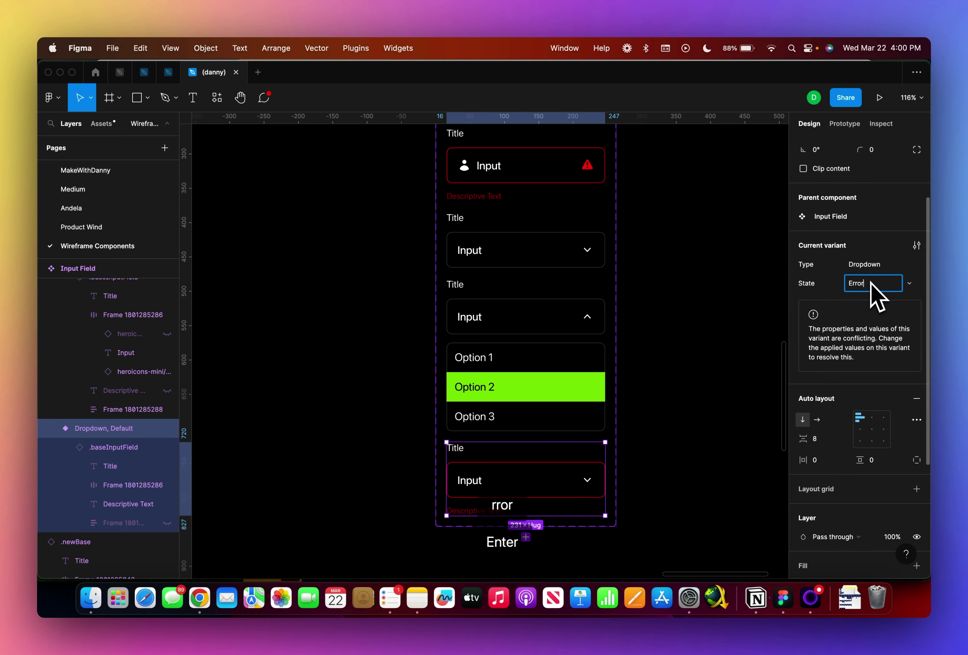
left_click(874, 288)
type("Error")
key("Return")
left_click(670, 368)
Review the .newBase instance, the .baseInputField component with its properties, and the Input Field component set side by side
scroll(673, 372, "down", 5)
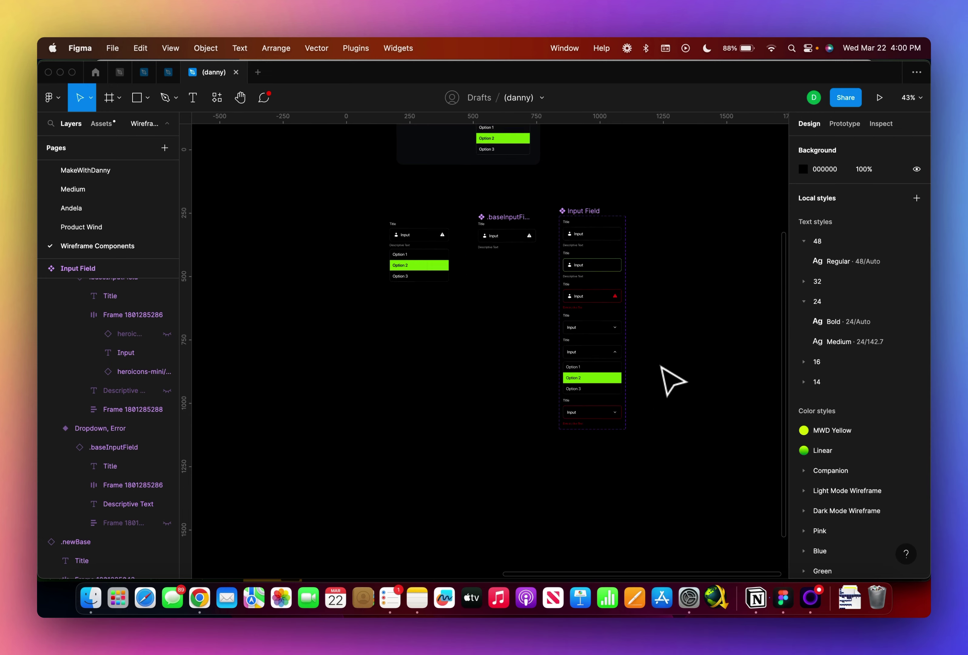
scroll(673, 380, "right", 3)
scroll(673, 380, "up", 1)
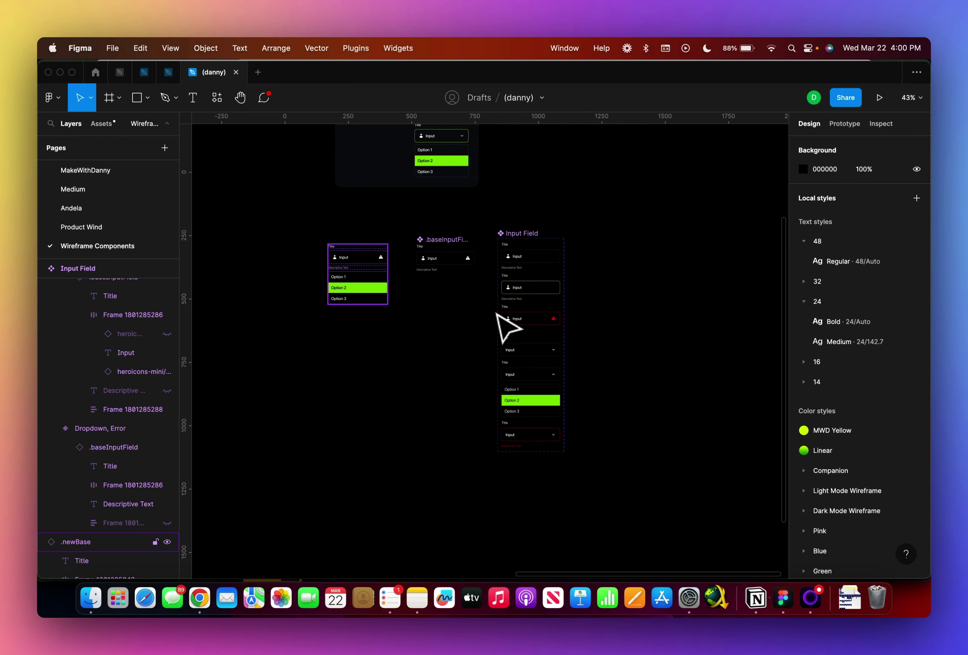
scroll(339, 262, "up", 5)
left_click(366, 269)
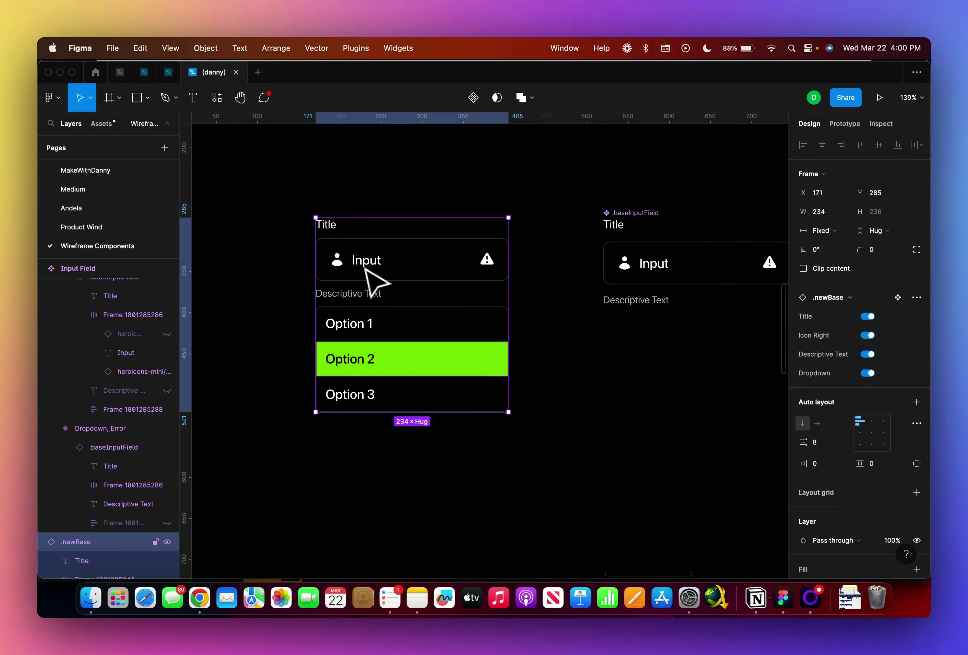
scroll(378, 304, "right", 3)
scroll(389, 306, "up", 1)
scroll(391, 306, "right", 2)
scroll(391, 306, "up", 1)
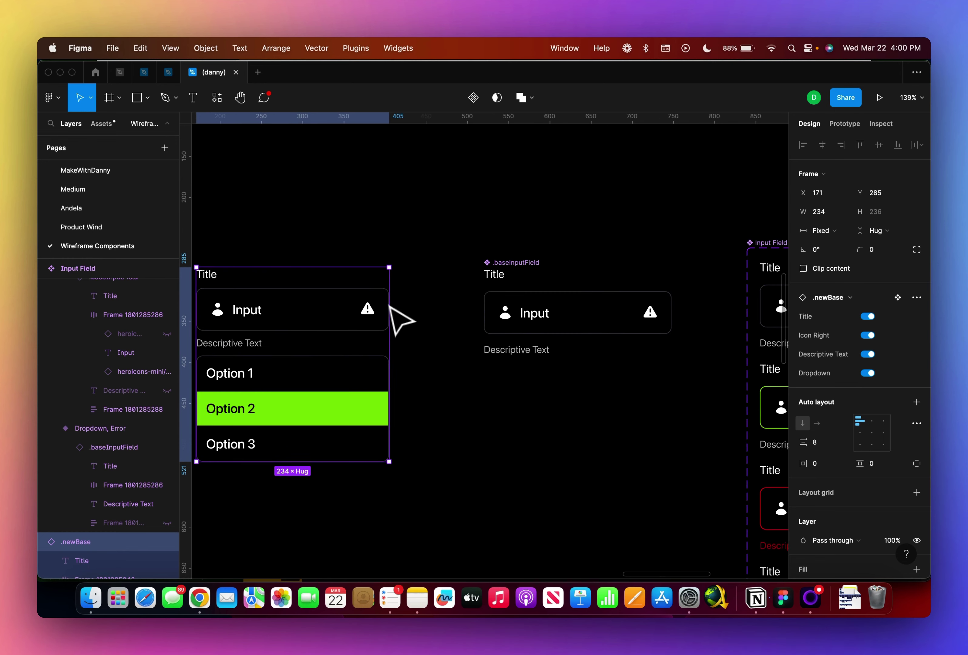
scroll(391, 307, "right", 1)
scroll(391, 306, "down", 1)
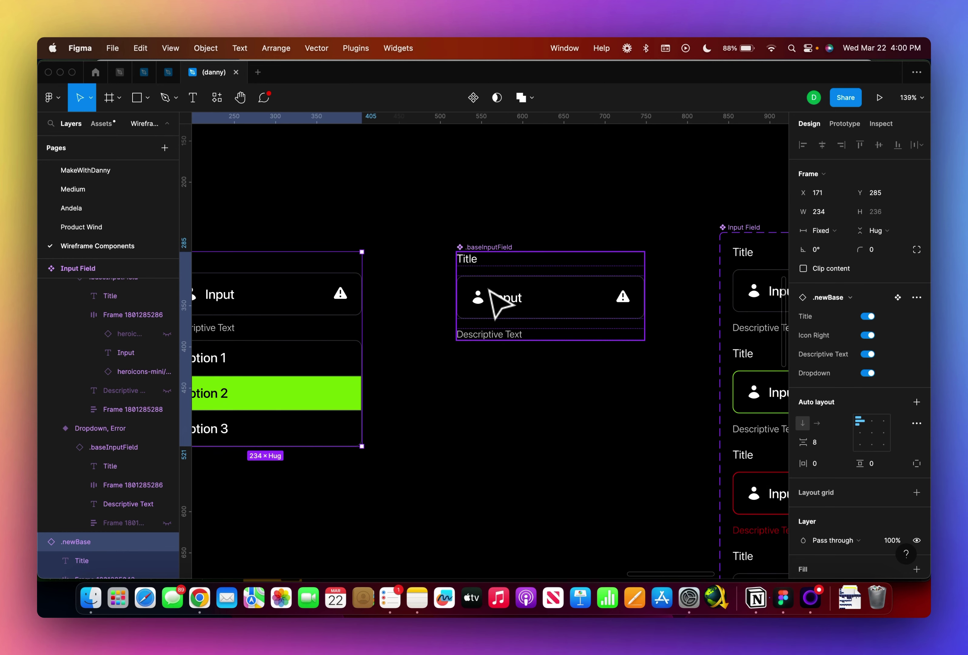
scroll(491, 290, "right", 1)
scroll(491, 291, "down", 1)
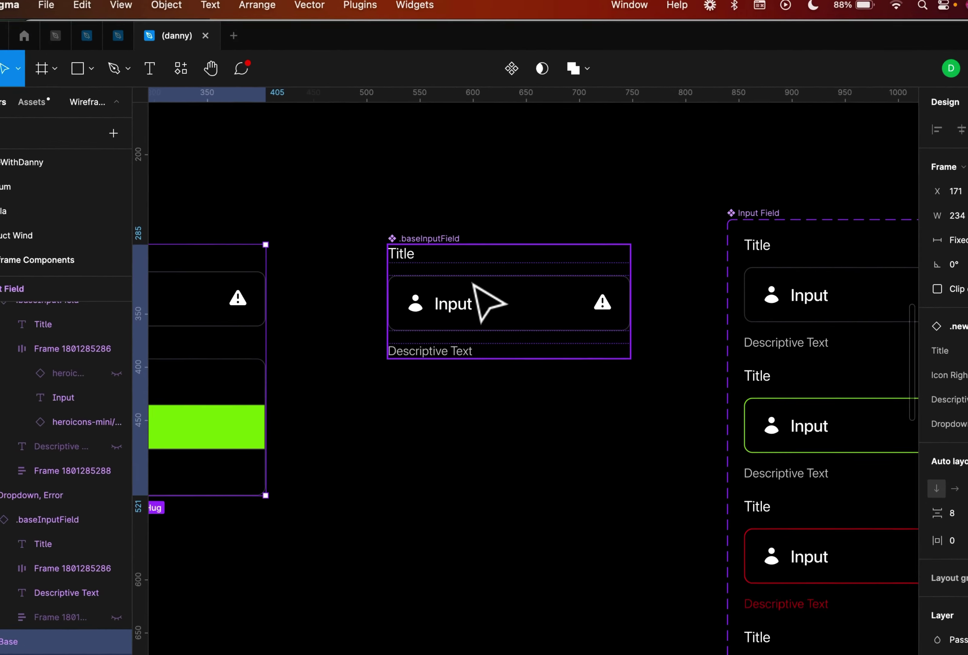
left_click(477, 274)
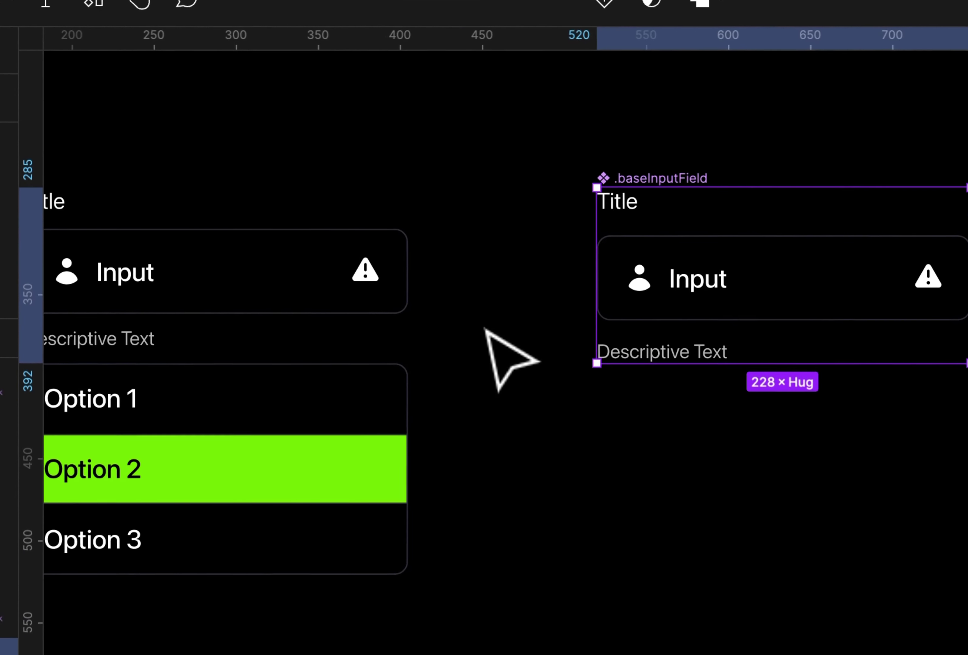
scroll(484, 329, "down", 1)
scroll(481, 347, "right", 4)
scroll(480, 346, "up", 2)
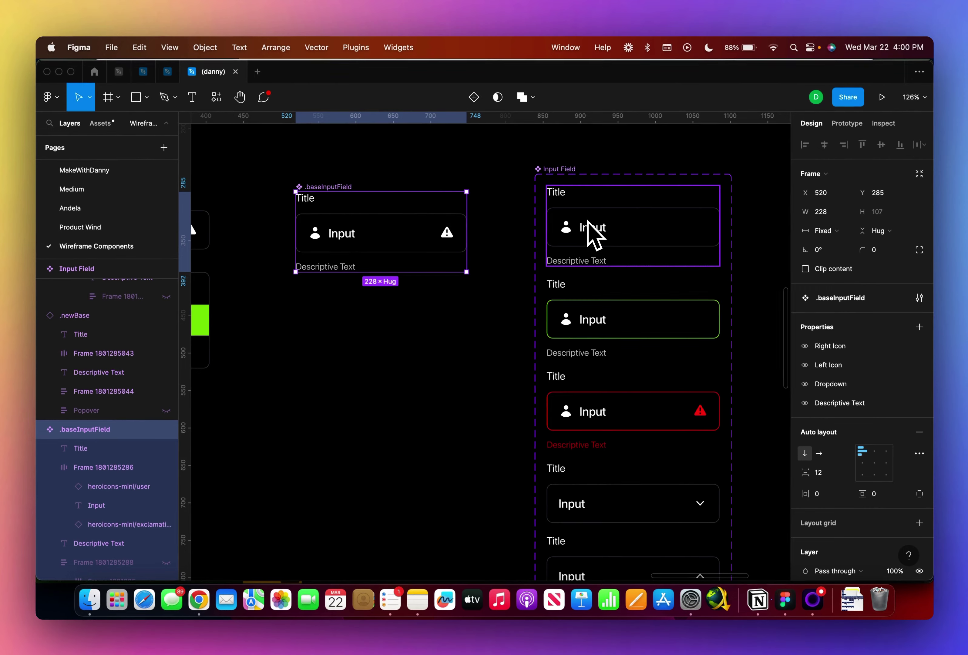
Review the Input Field component set alongside the .baseInputField component and the .newBase instance
scroll(631, 234, "down", 5)
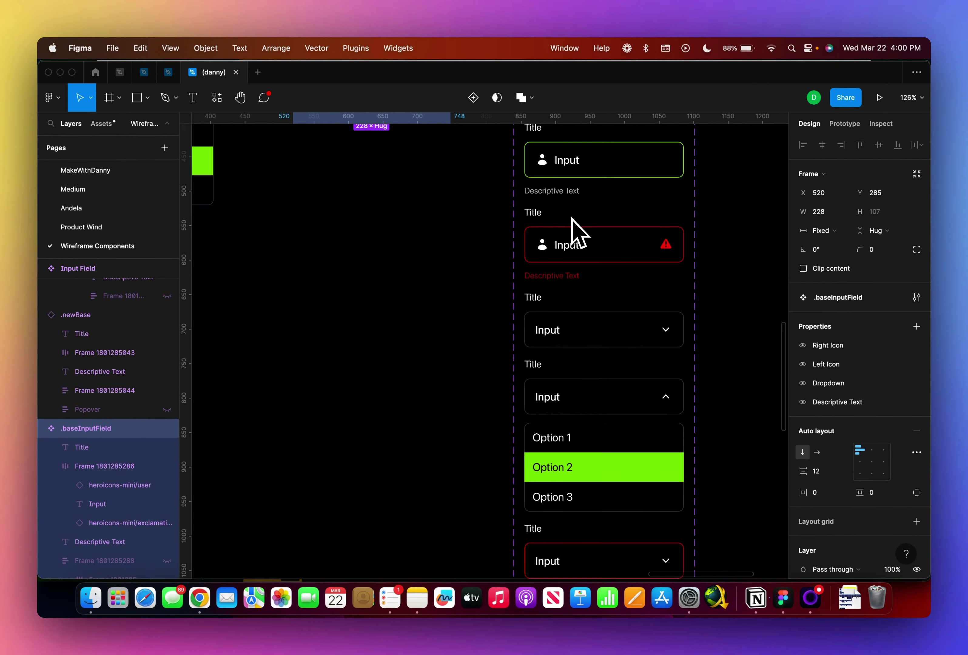
scroll(578, 234, "up", 3)
scroll(579, 234, "right", 2)
scroll(577, 231, "down", 1)
scroll(577, 231, "right", 2)
scroll(572, 232, "up", 3)
scroll(572, 232, "left", 2)
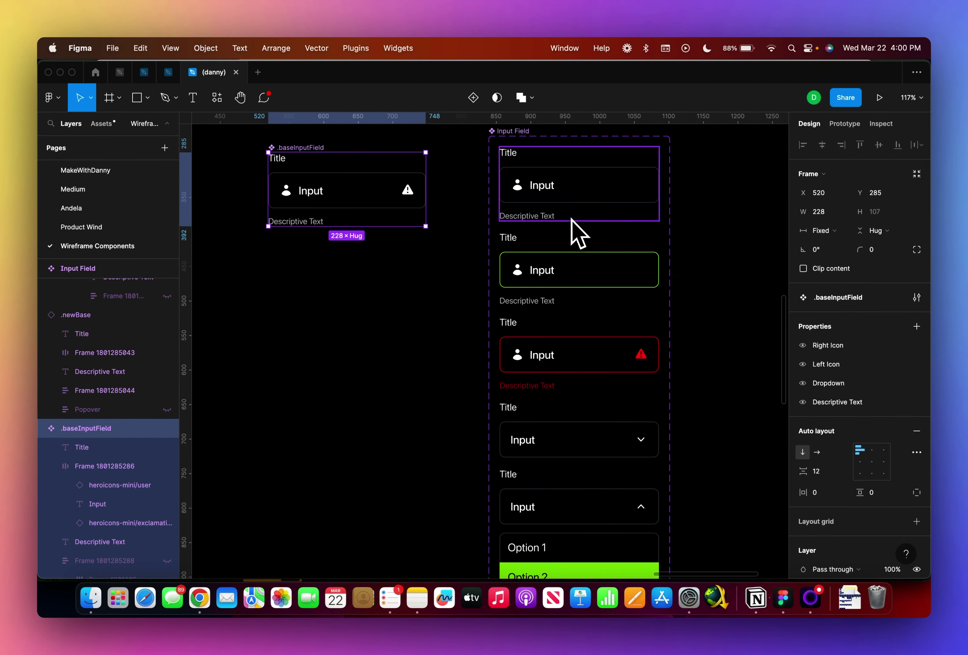
scroll(484, 245, "up", 1)
scroll(484, 244, "left", 1)
scroll(478, 232, "down", 2)
scroll(478, 232, "down", 2)
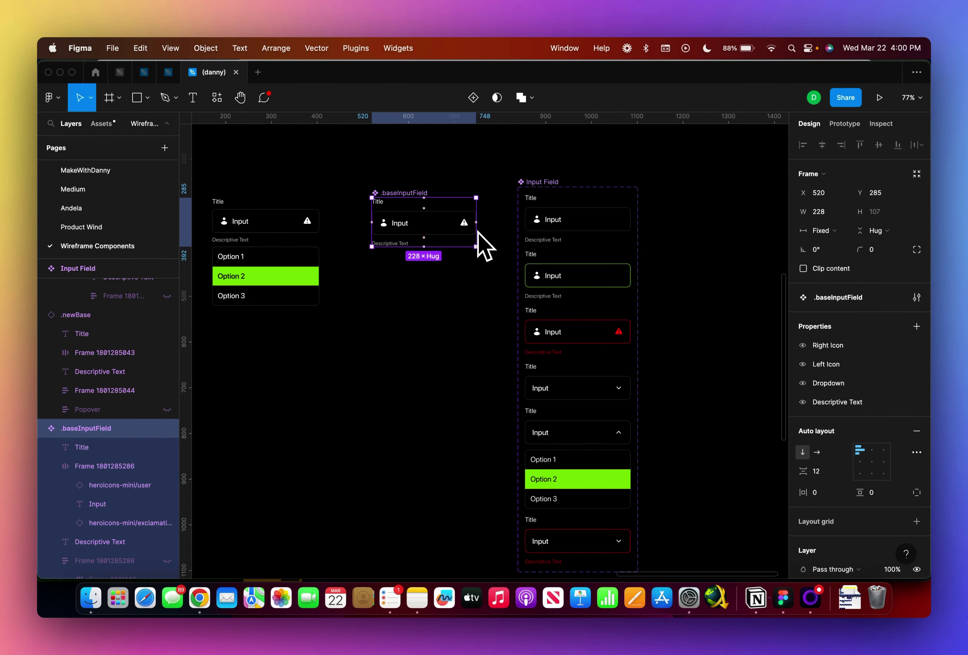
left_click(309, 233)
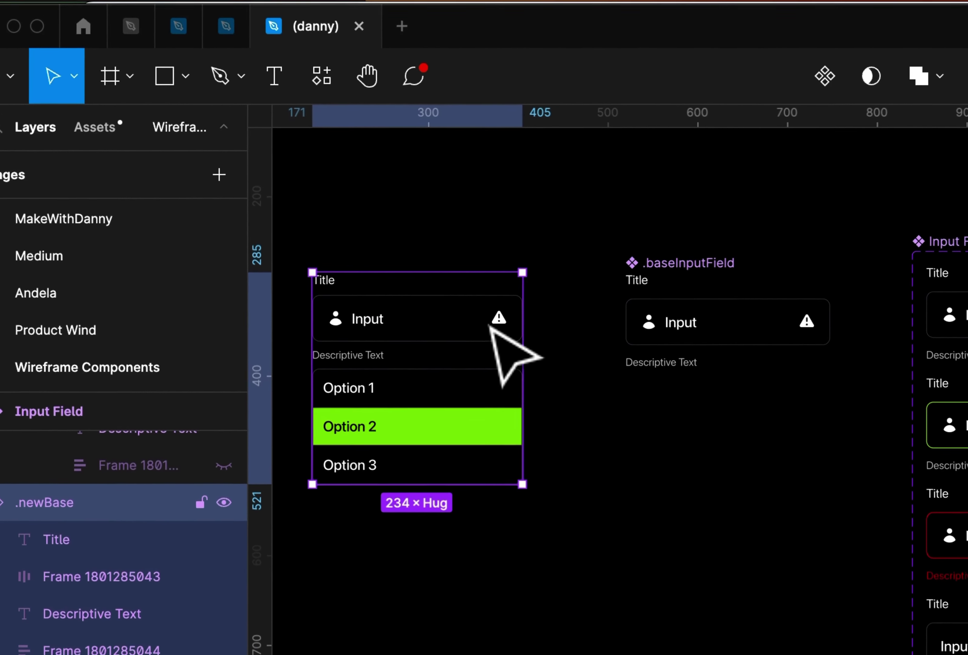
scroll(513, 331, "left", 3)
scroll(518, 339, "up", 5)
scroll(518, 338, "left", 3)
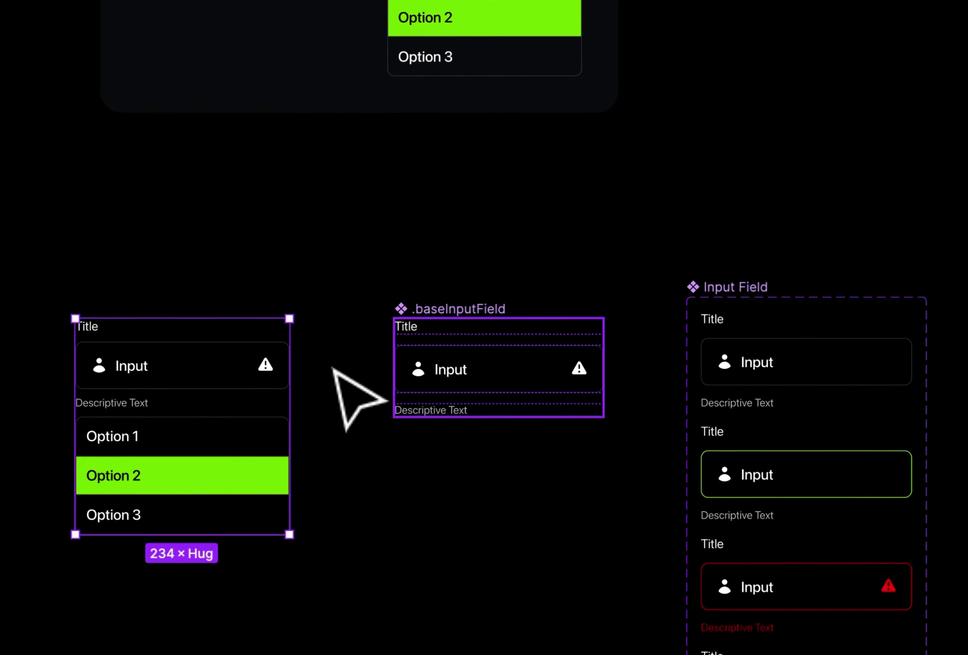
left_click(910, 502)
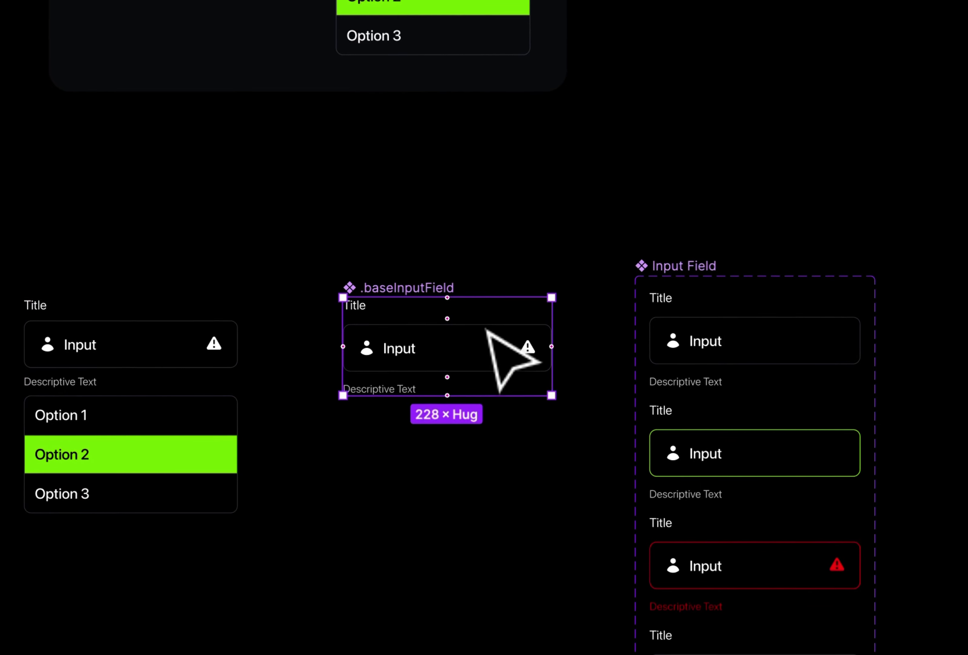
scroll(440, 328, "up", 3)
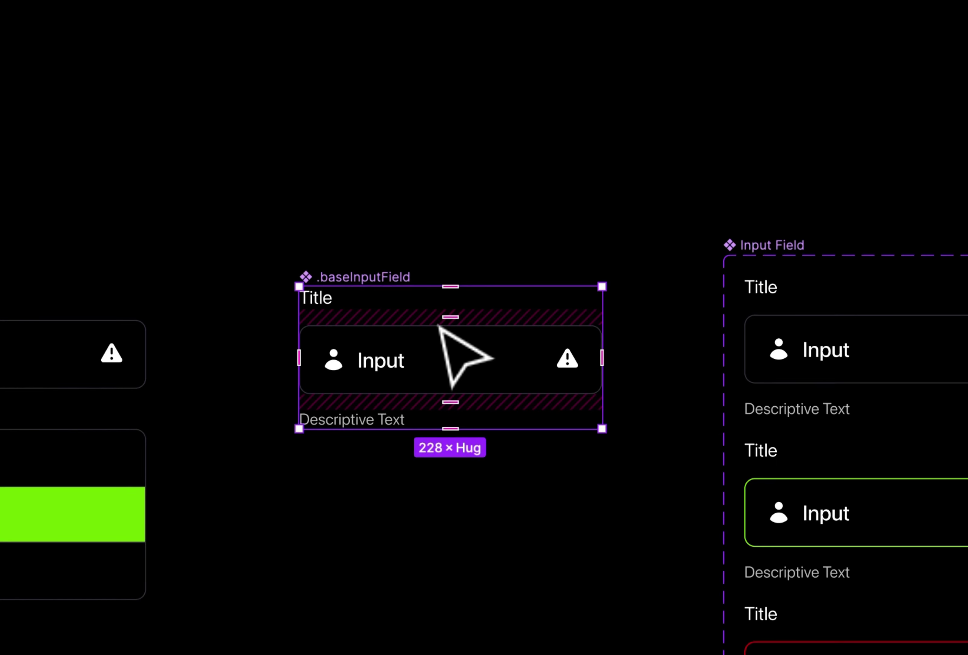
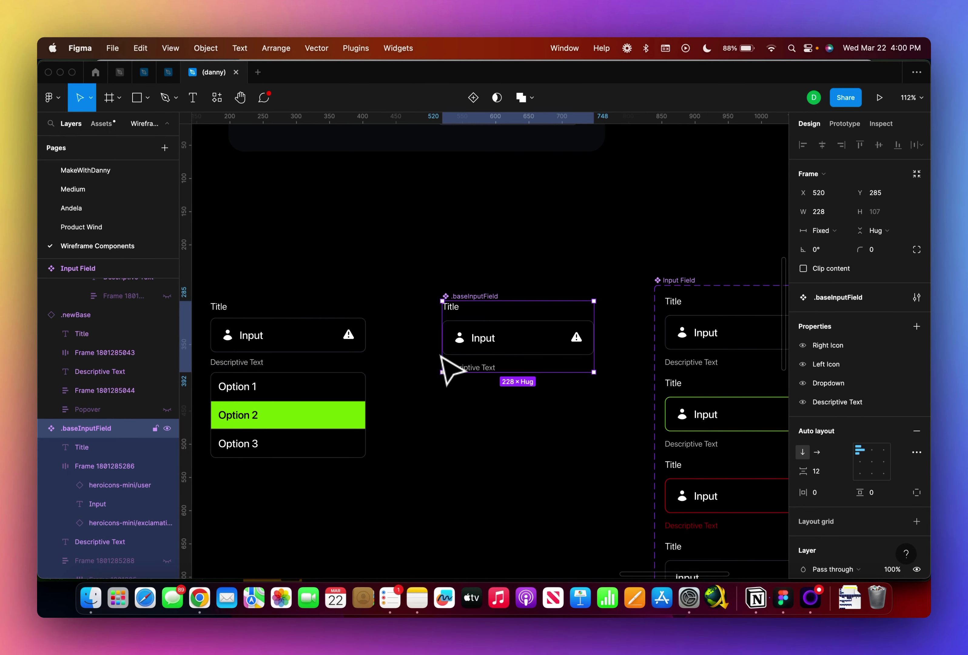
Inspect the left and right icons inside .baseInputField, then look through all the variants in the Input Field set
double_click(470, 336)
left_click(464, 339)
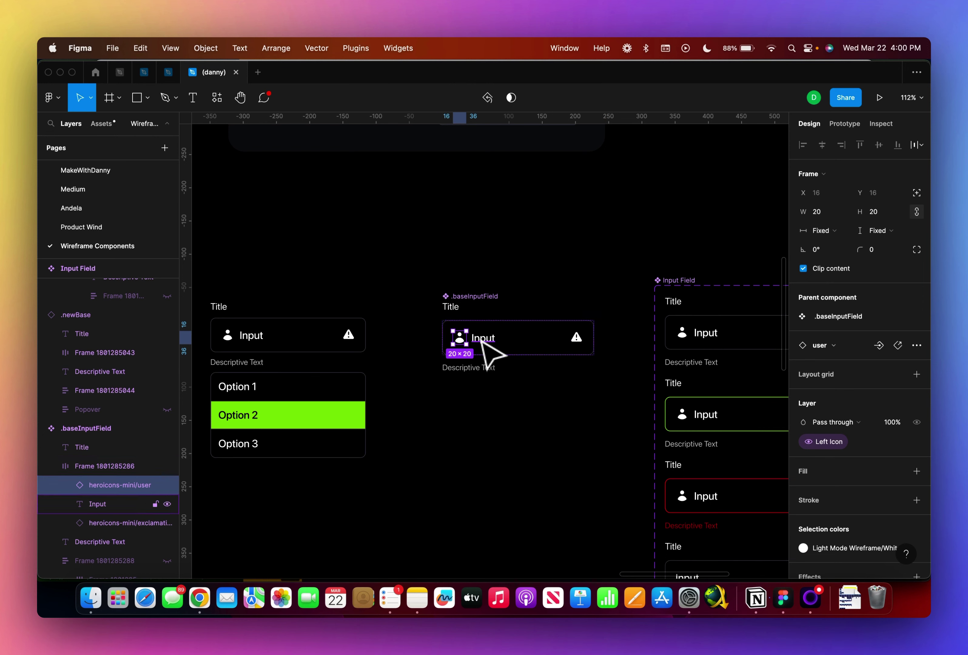
left_click(579, 342)
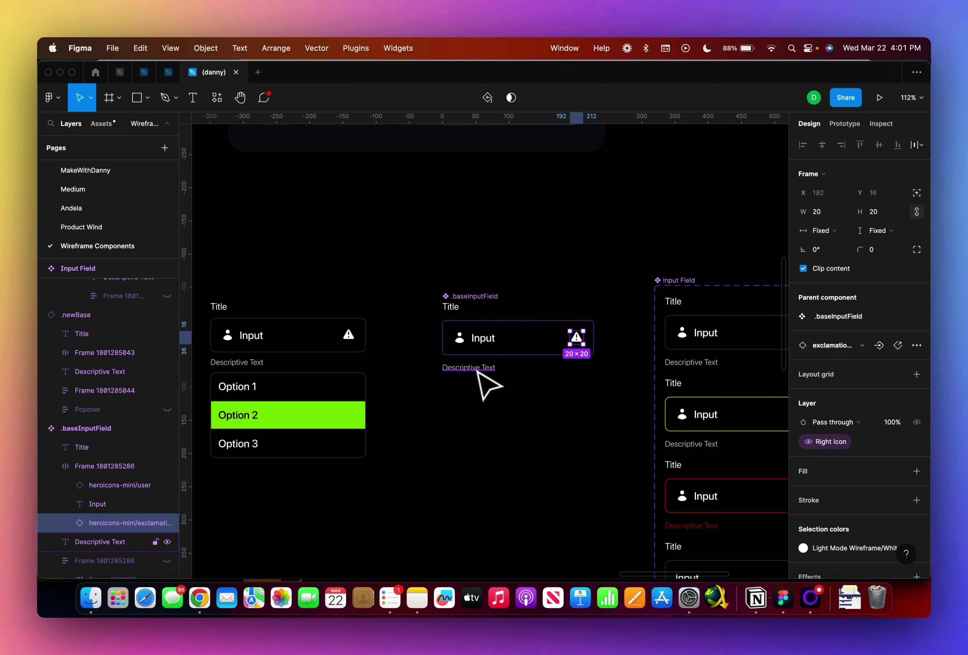
left_click(501, 404)
scroll(508, 391, "right", 6)
left_click(487, 339)
scroll(483, 341, "down", 4)
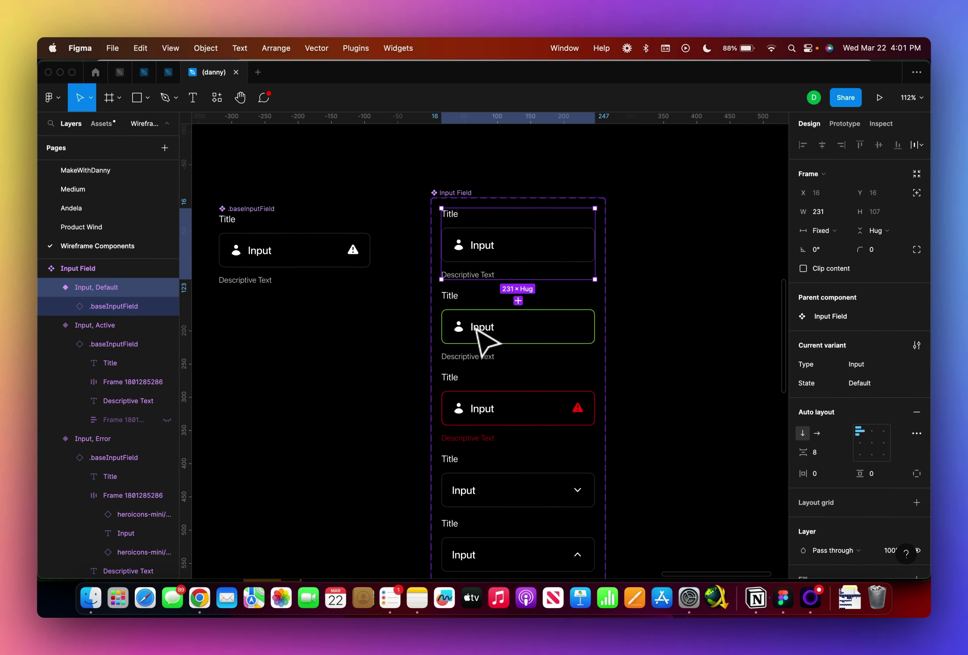
scroll(477, 330, "down", 8)
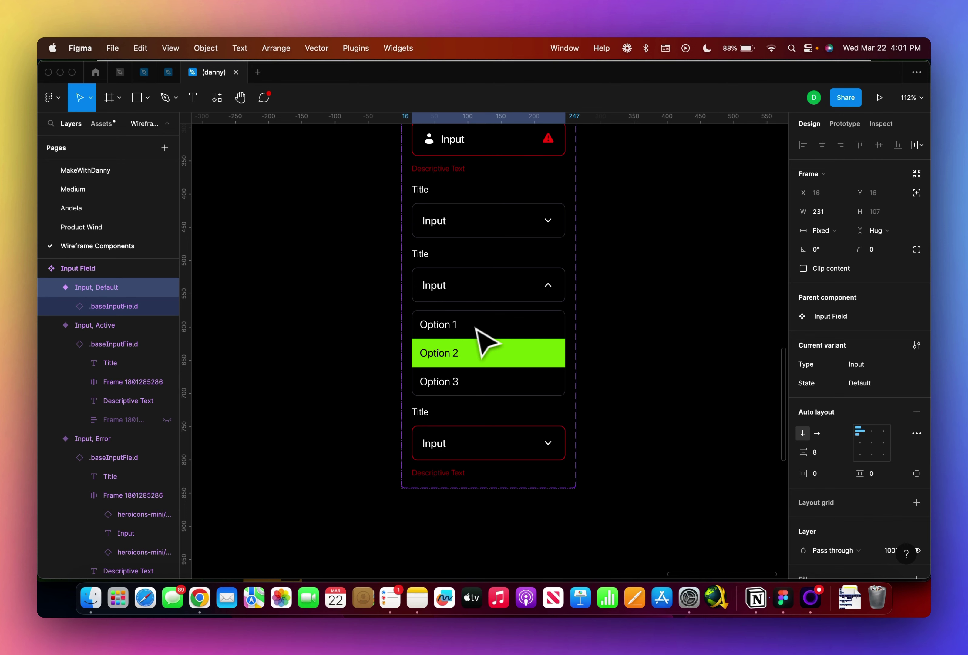
scroll(486, 326, "up", 3)
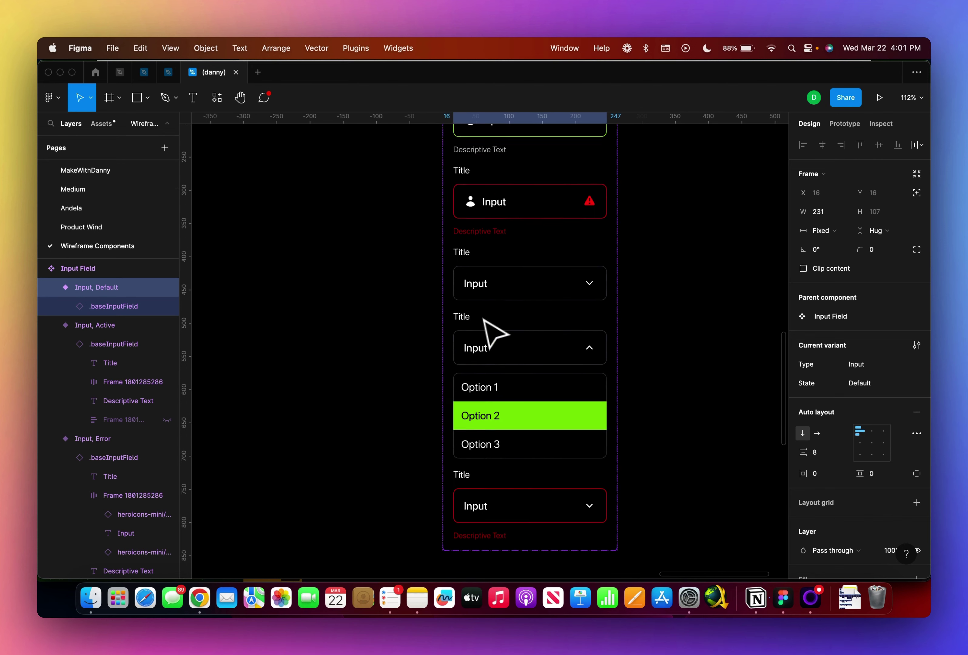
scroll(491, 330, "down", 5)
Place an instance of .baseInputField below the component and turn off its Left Icon property
left_click(410, 243)
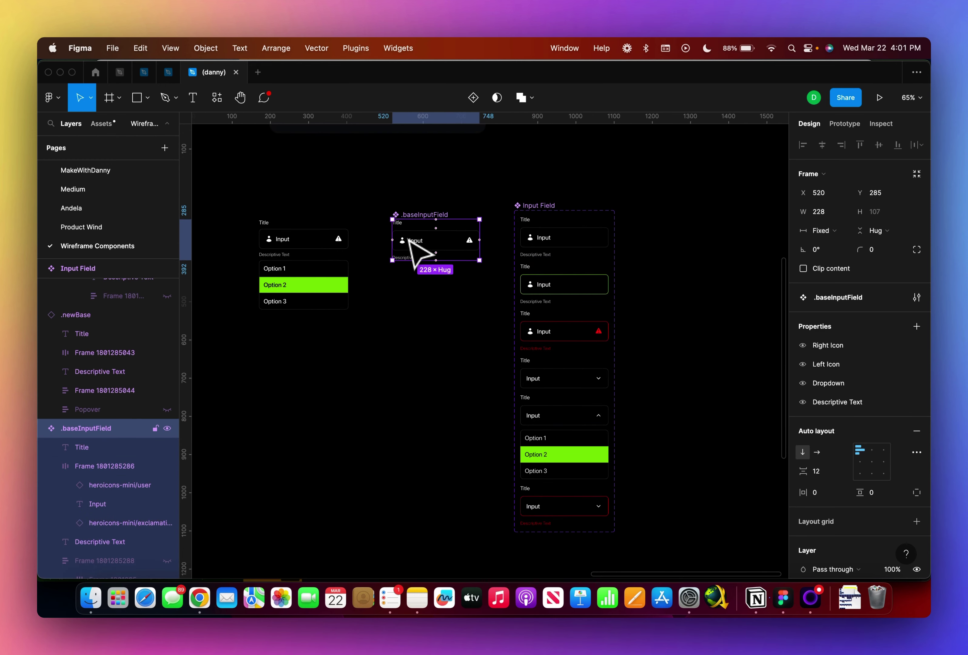
left_click_drag(411, 238, 408, 365)
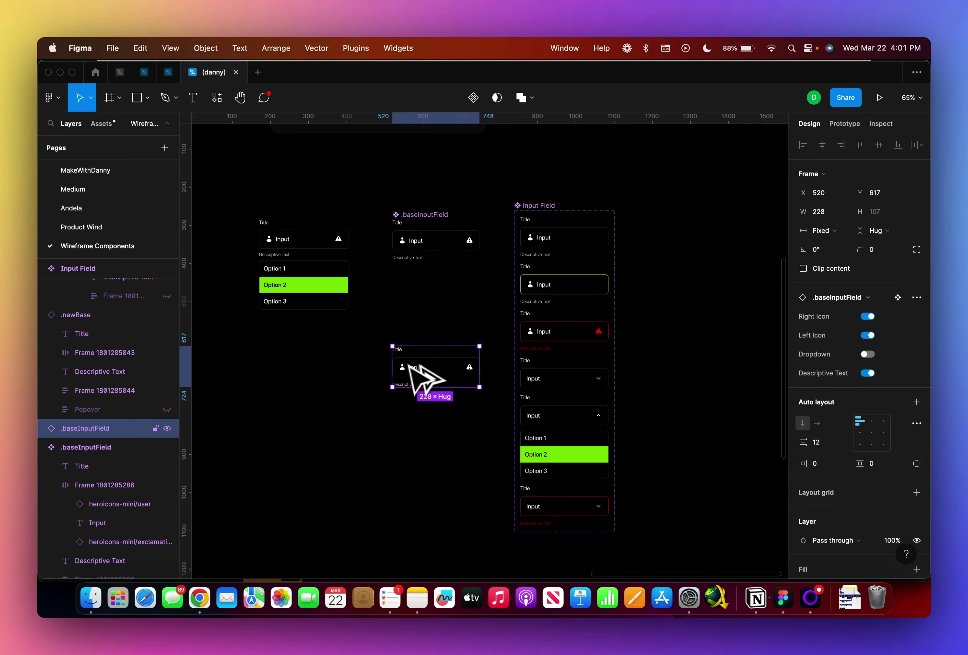
scroll(432, 411, "up", 5)
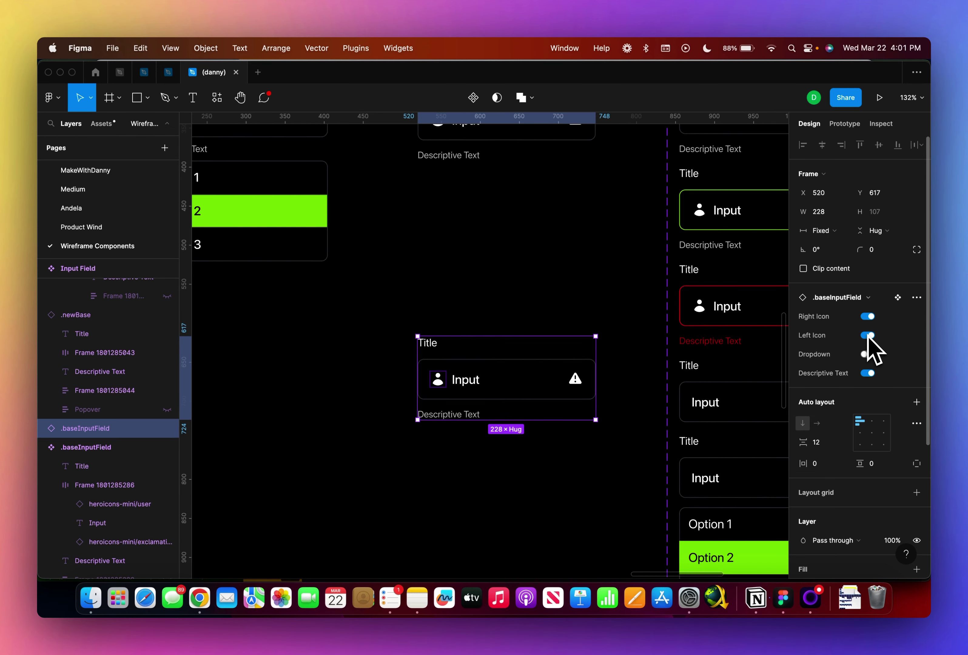
left_click(870, 336)
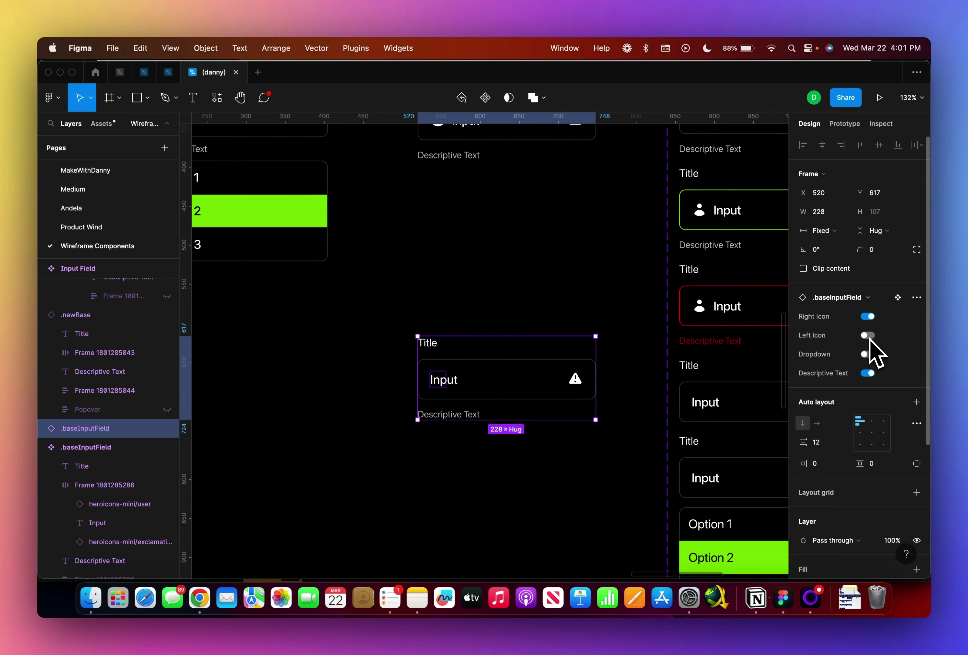
Apply the To do/Red colour style to the stroke of the new instance's input box
double_click(567, 392)
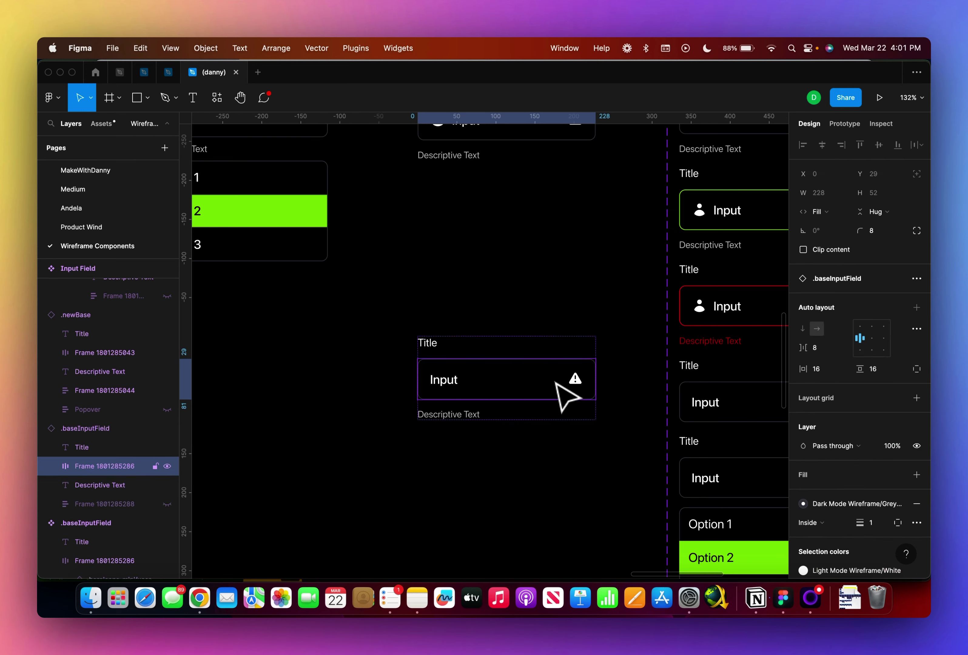
scroll(856, 409, "down", 5)
left_click(844, 401)
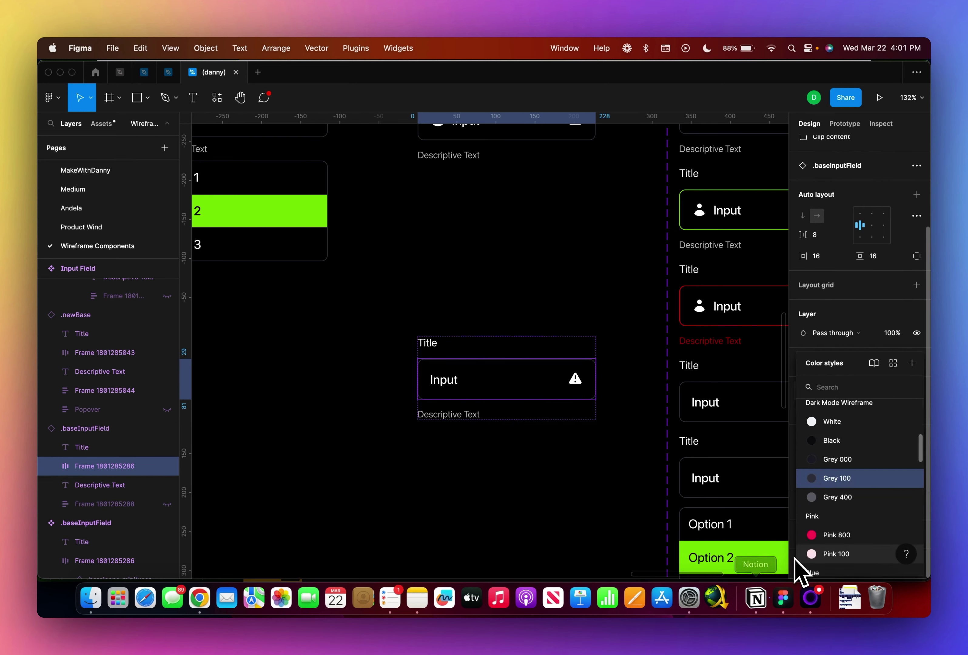
type("red")
left_click(837, 435)
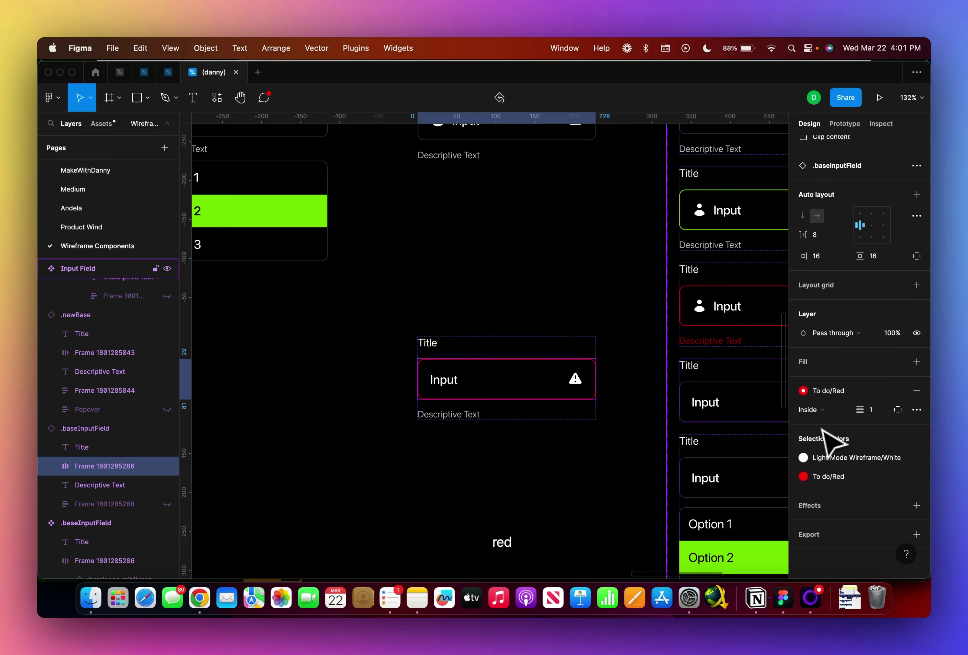
Recolour the exclamation triangle icon in the new instance with the To do/Red style
double_click(576, 380)
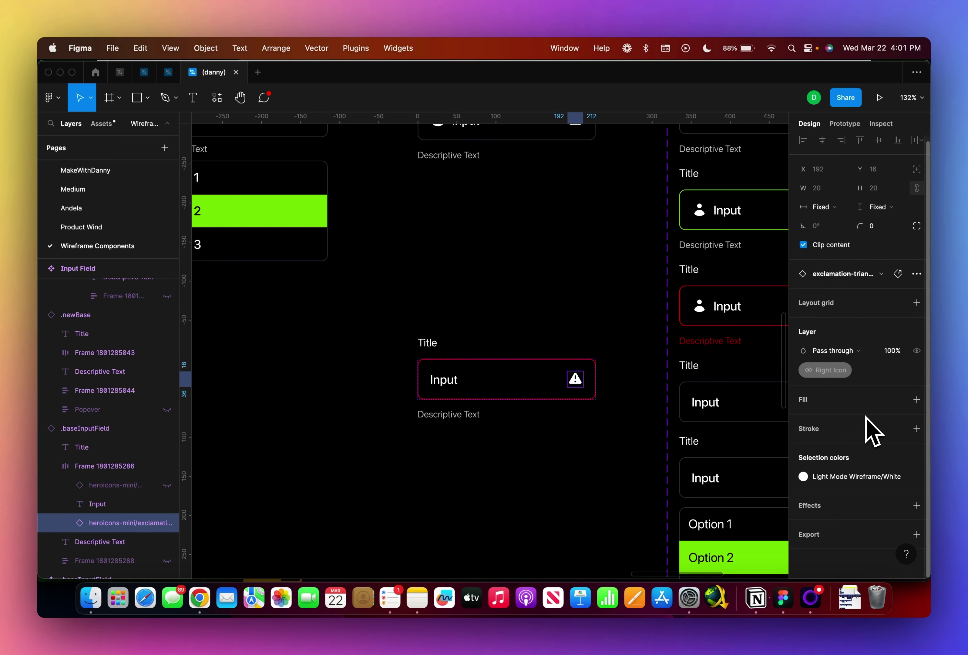
left_click(871, 478)
type("red")
key("Return")
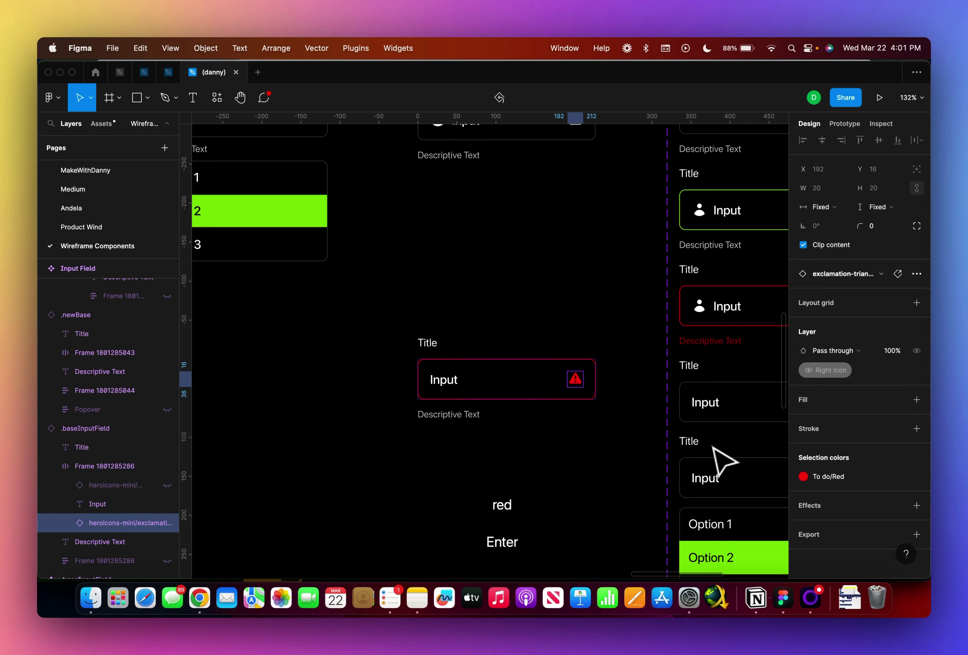
left_click(606, 459)
Delete the red test instance below the .baseInputField component
scroll(489, 353, "up", 4)
scroll(489, 353, "down", 3)
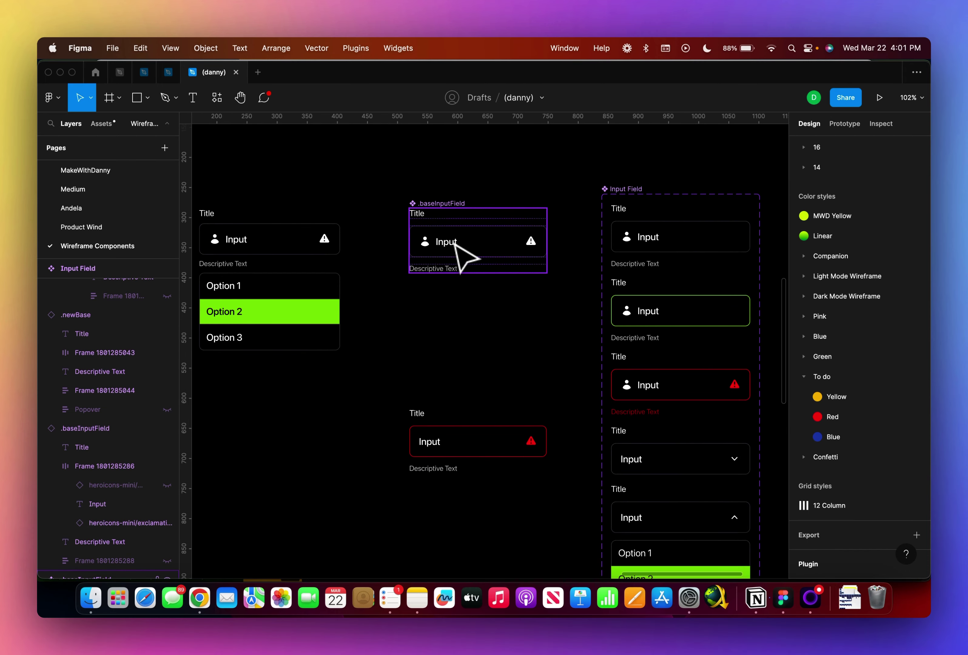
left_click(423, 418)
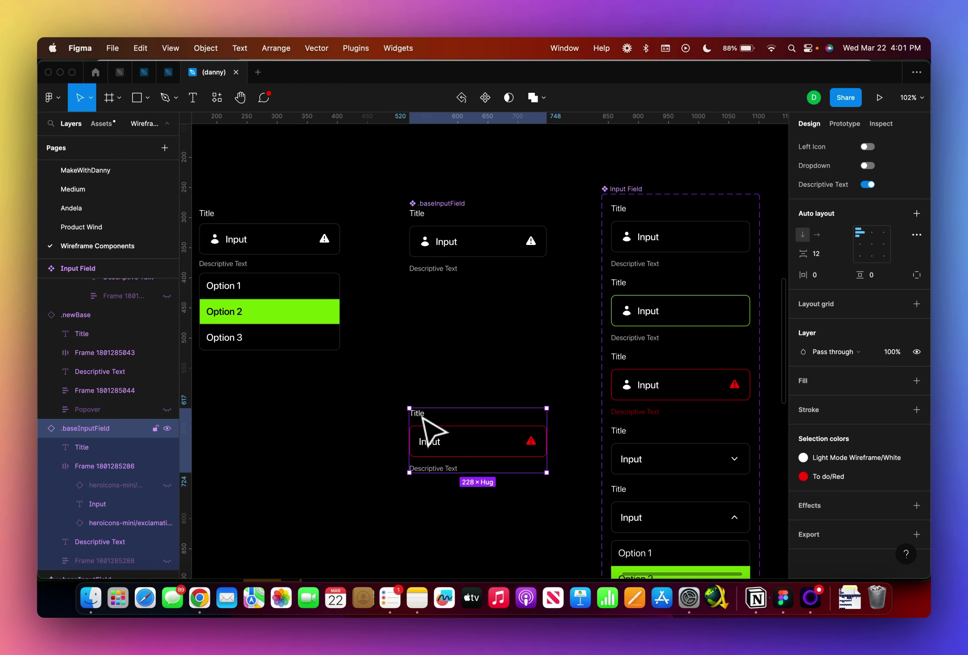
key("BackSpace")
Copy the Input, Default variant and paste it as an instance in the empty space beside the Input Field set
scroll(512, 404, "right", 3)
scroll(507, 404, "down", 3)
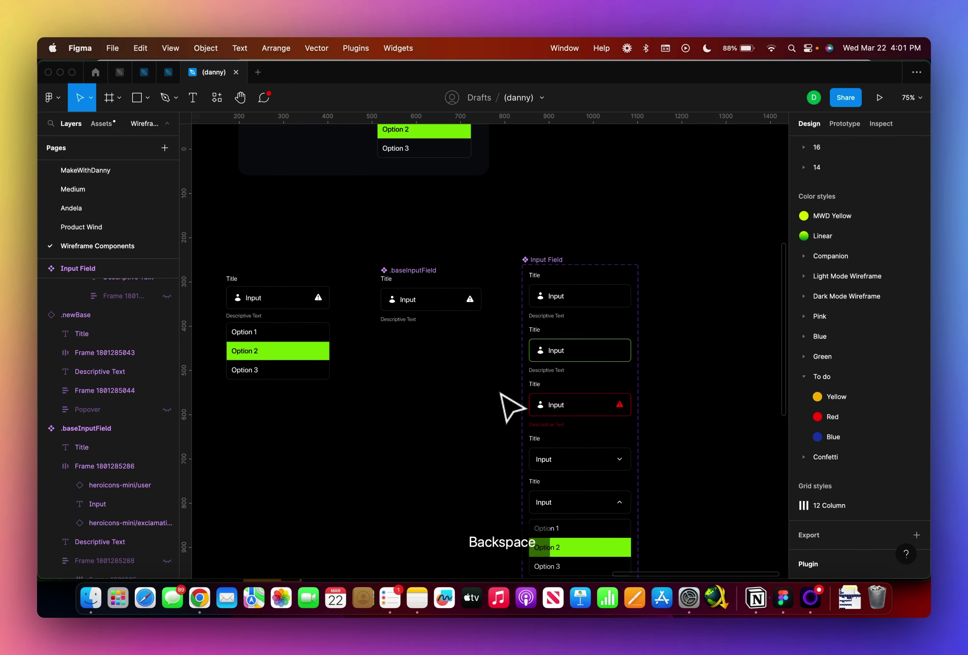
scroll(579, 321, "down", 8)
scroll(581, 319, "left", 2)
scroll(593, 332, "up", 4)
scroll(594, 333, "right", 5)
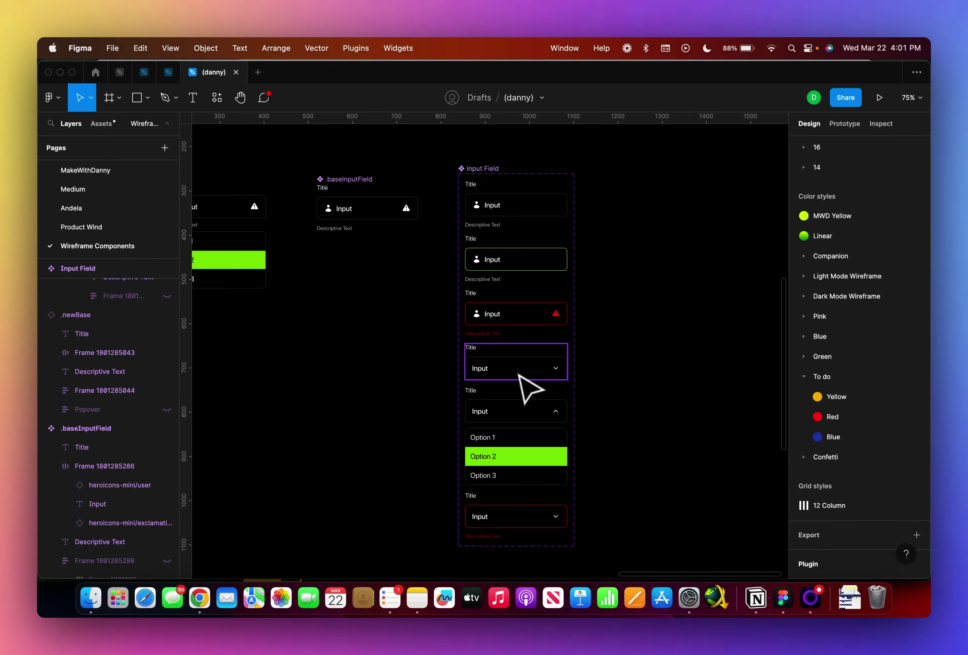
scroll(519, 375, "up", 2)
scroll(517, 376, "right", 2)
left_click(451, 271)
key("super+c")
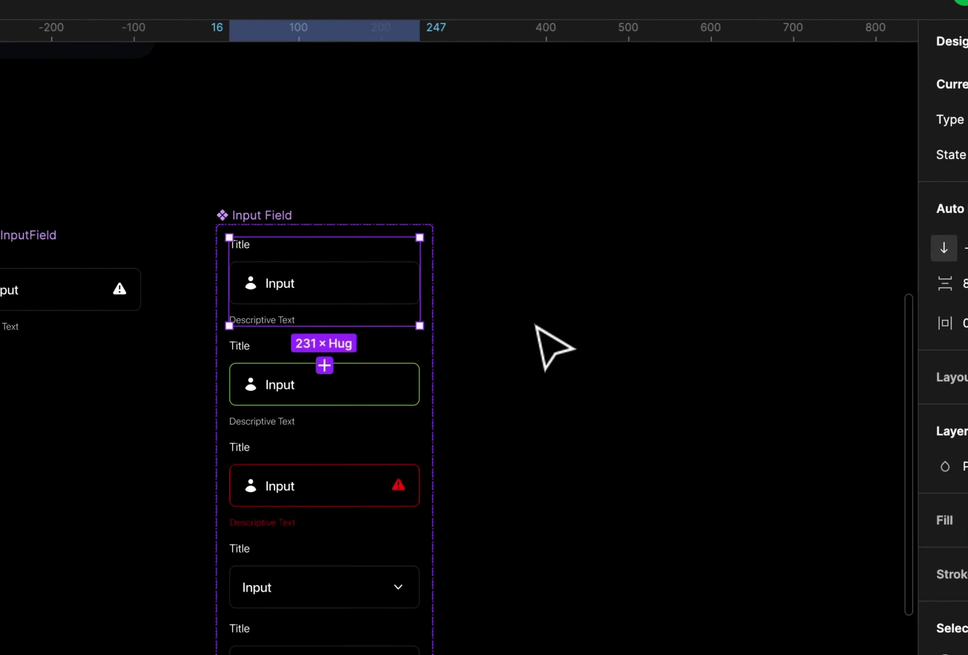
key("super+v")
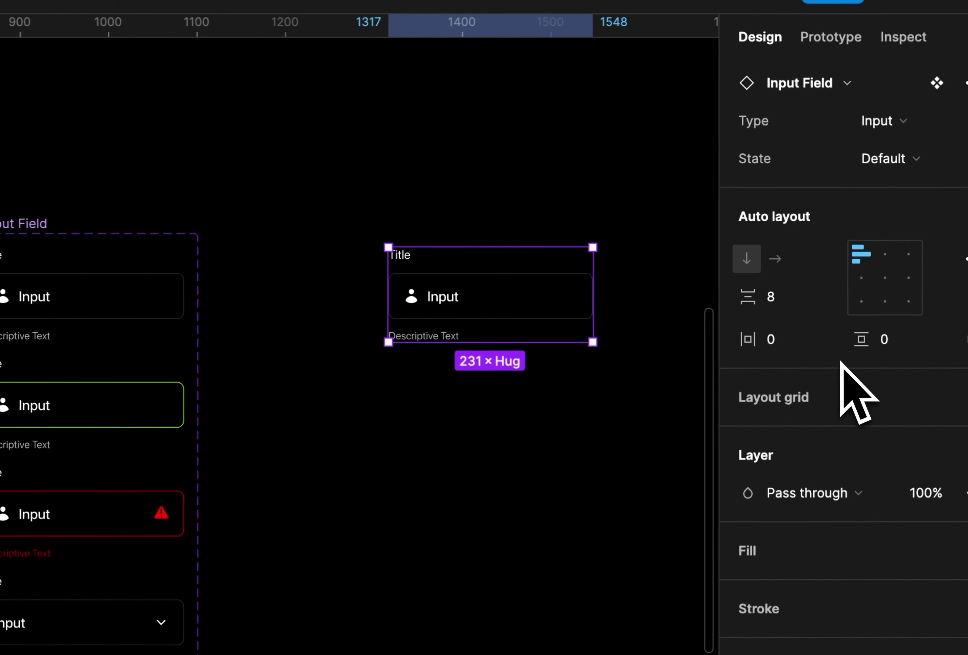
Set the pasted Input Field instance's Type to Dropdown and its State to Active
scroll(841, 362, "up", 4)
left_click(890, 284)
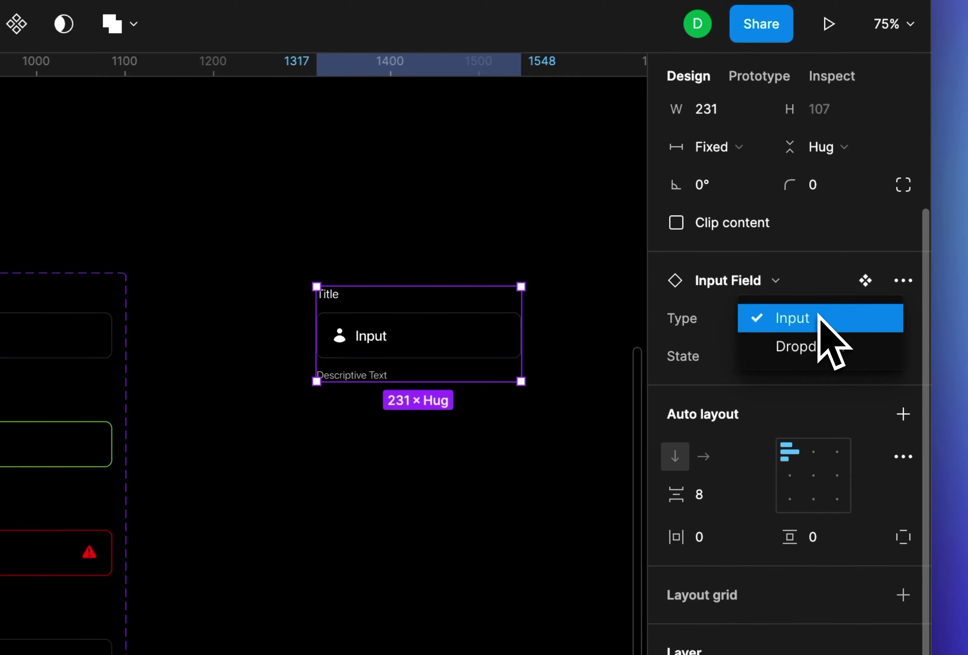
left_click(890, 304)
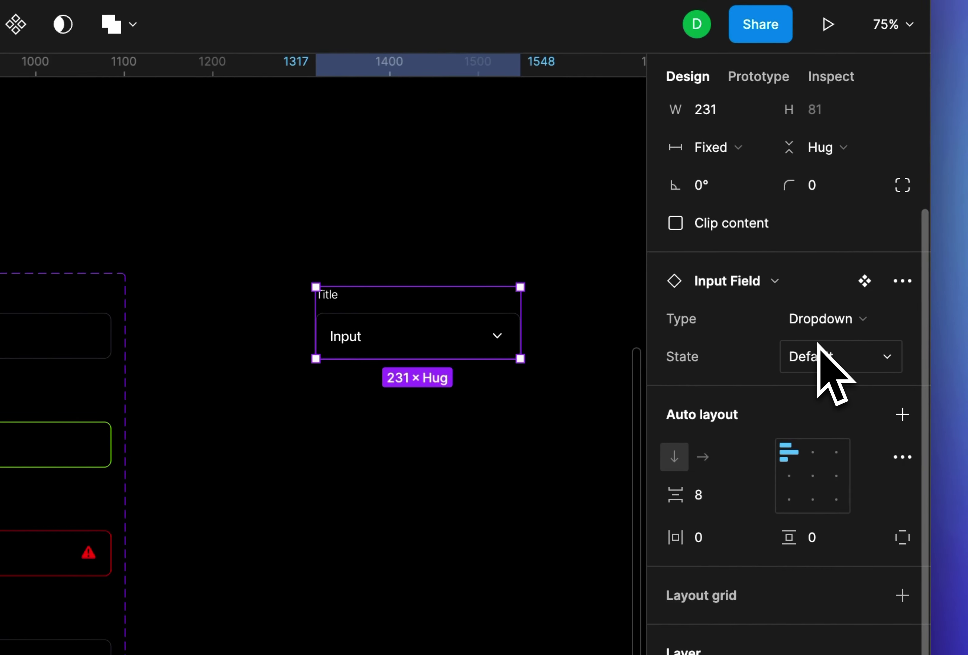
left_click(817, 324)
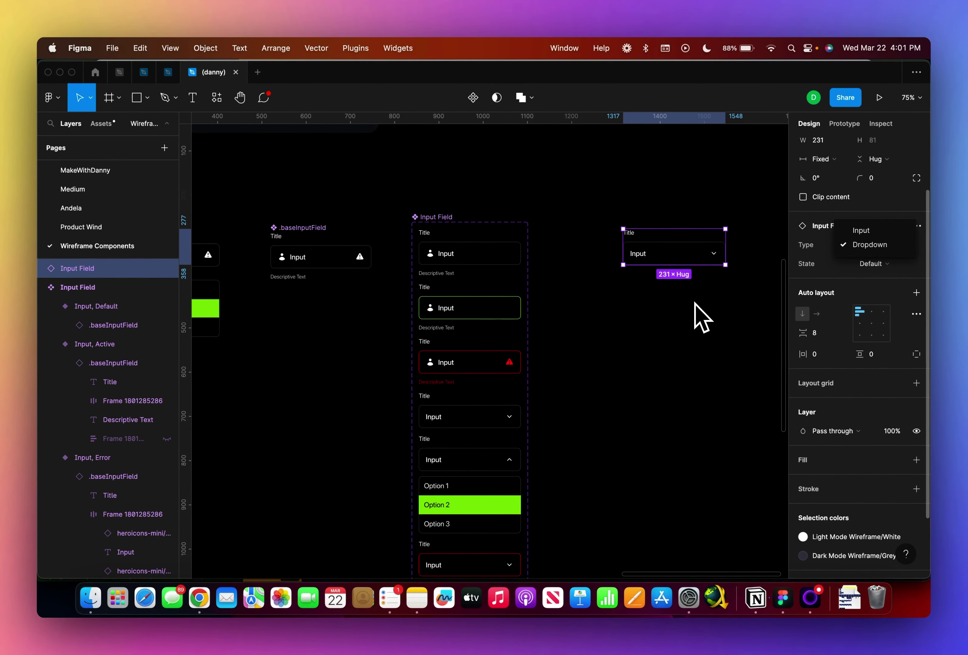
left_click(843, 266)
left_click(877, 268)
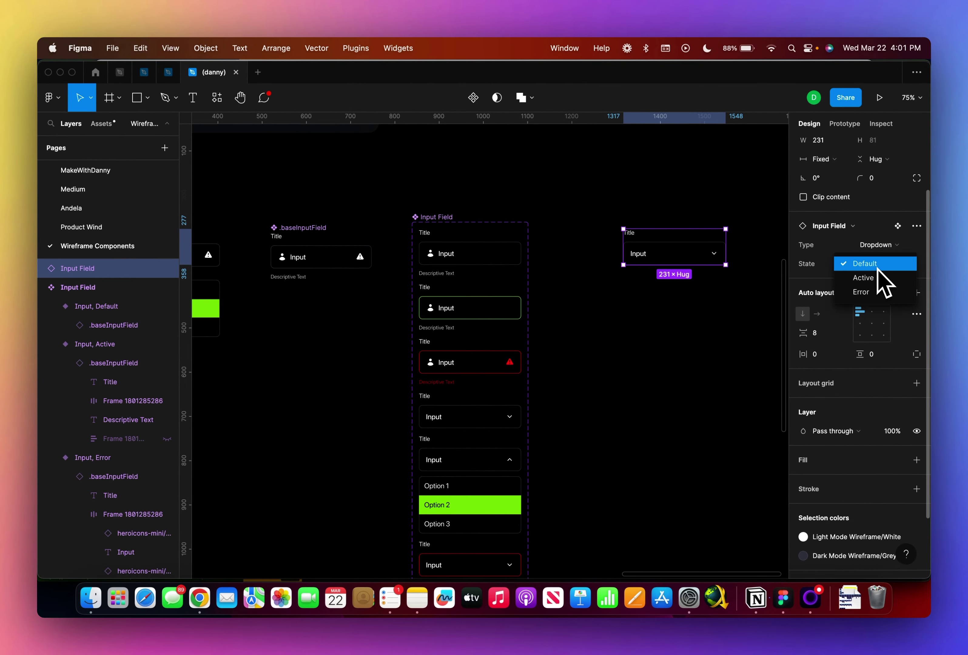
left_click(869, 278)
Set the pasted instance's State to Error and its Type to Input
left_click(871, 265)
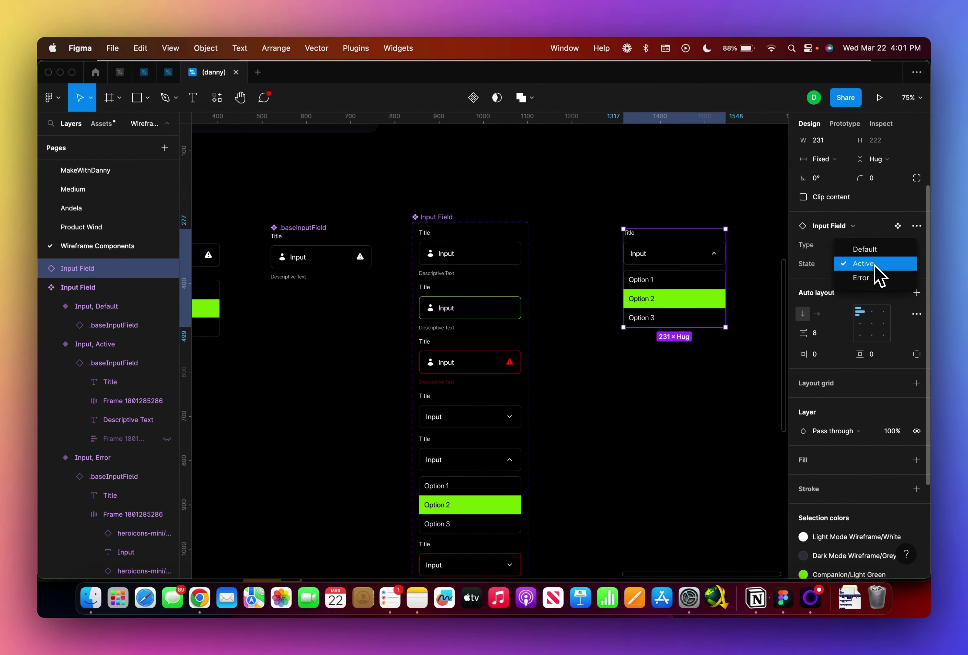
left_click(872, 278)
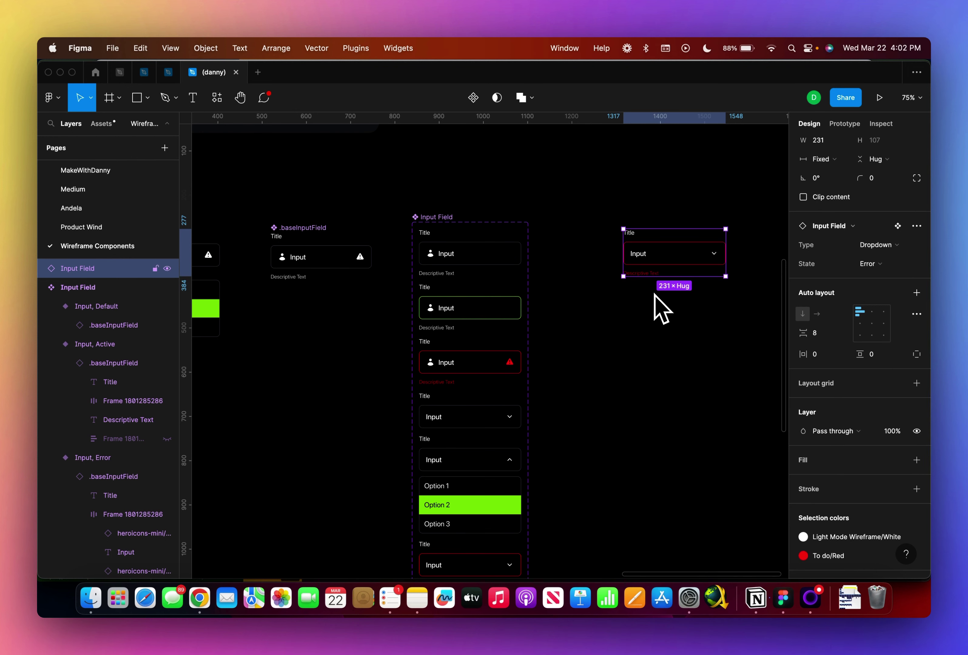
left_click(877, 246)
left_click(875, 230)
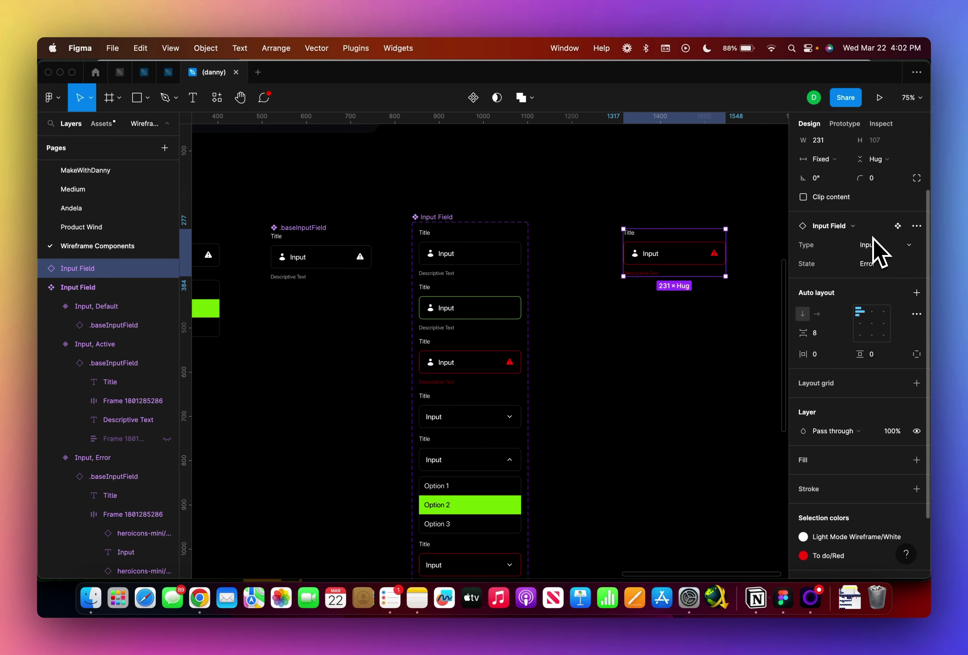
Switch the pasted Input Field instance's State to Active and back to Default
left_click(872, 265)
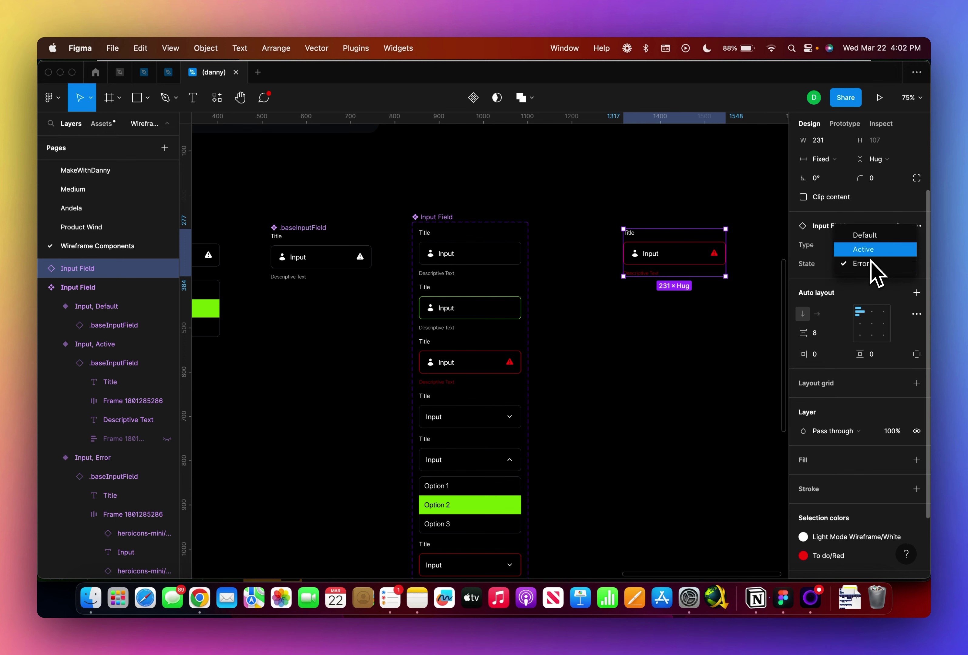
left_click(871, 248)
left_click(869, 264)
left_click(868, 250)
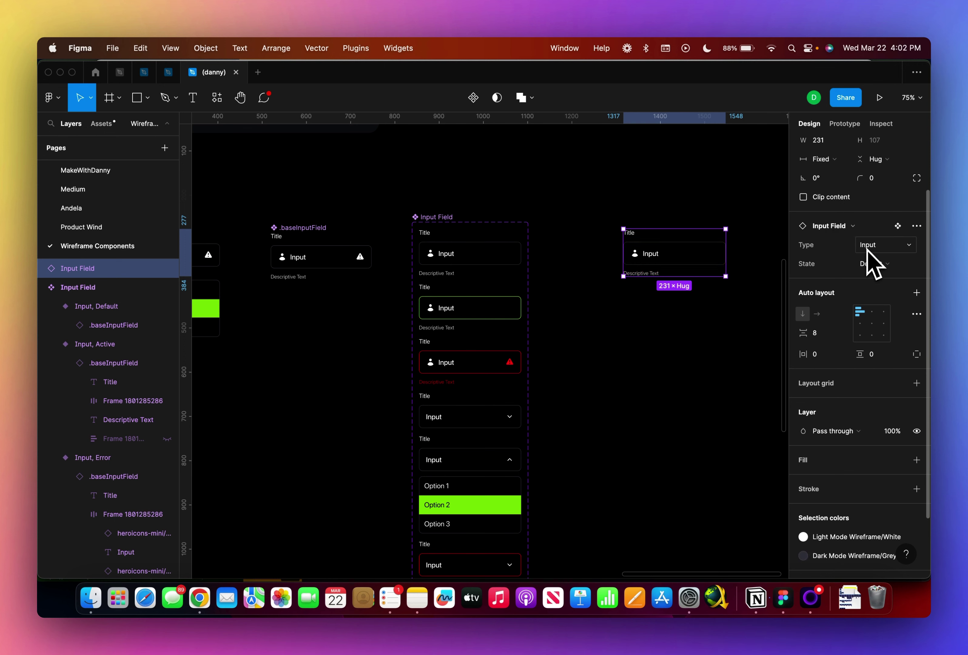
left_click(657, 341)
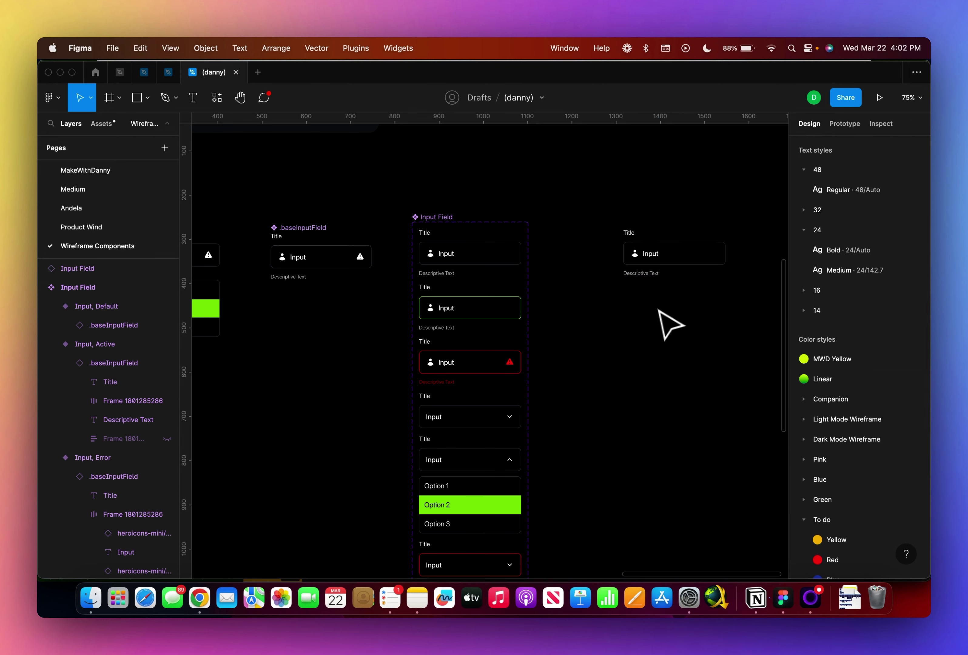
Delete the pasted Input Field instance beside the component set
scroll(670, 322, "up", 2)
scroll(671, 322, "right", 2)
left_click(622, 301)
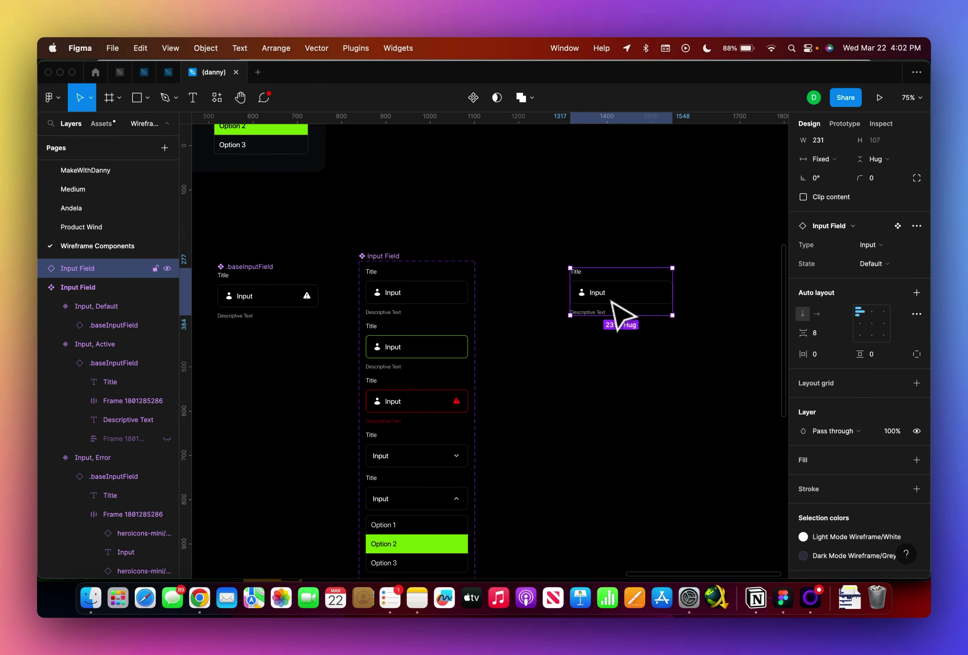
key("BackSpace")
Generate a standalone instance table from the Input Field component set with the Propstar plugin
scroll(612, 303, "down", 2)
scroll(612, 303, "right", 1)
scroll(504, 340, "down", 3)
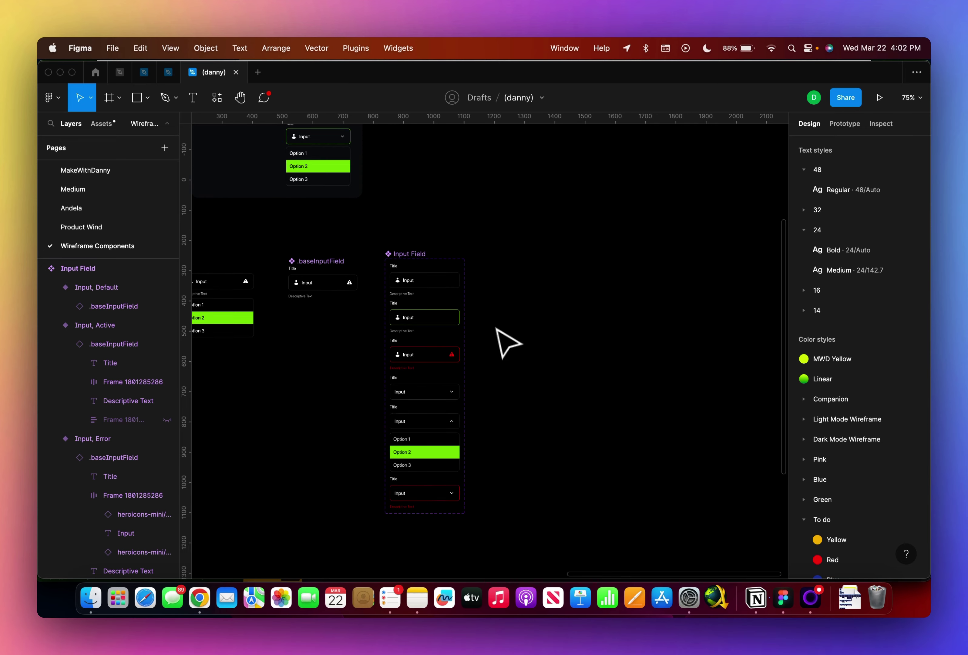
scroll(505, 339, "up", 4)
scroll(500, 341, "down", 3)
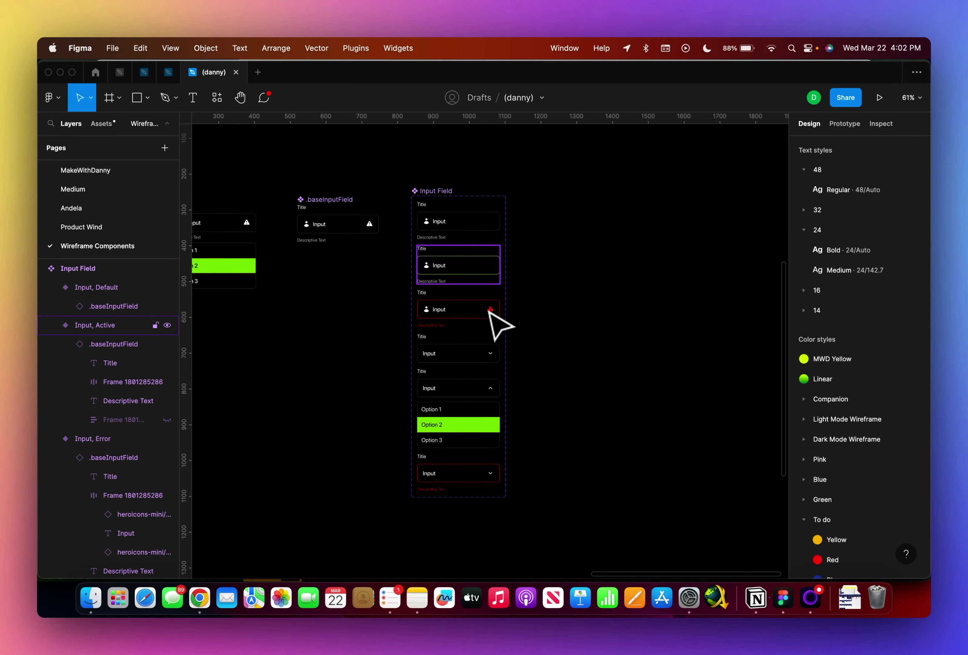
left_click(427, 201)
left_click(426, 200)
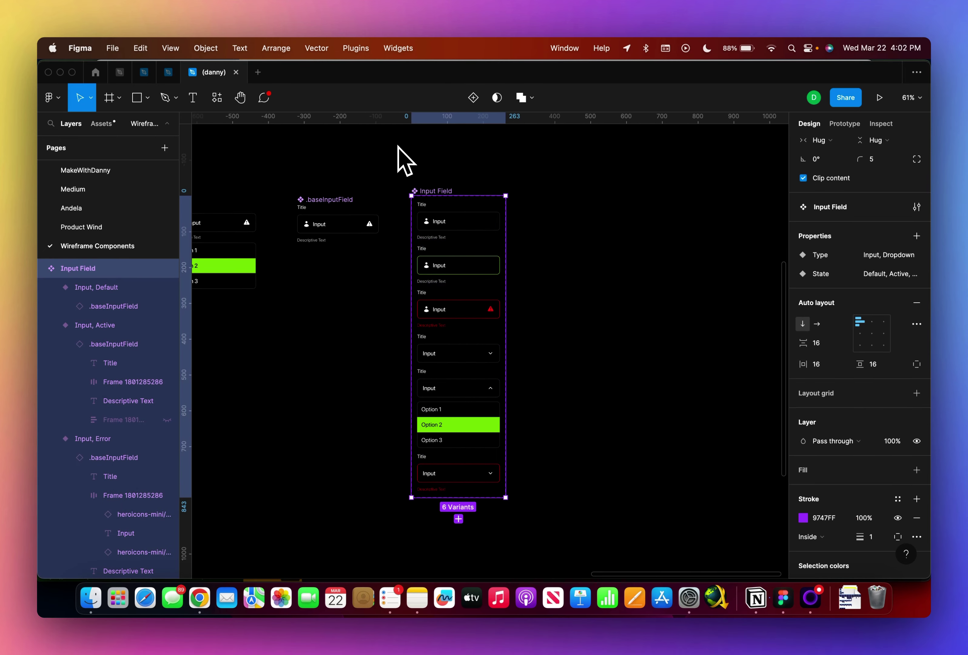
left_click(356, 48)
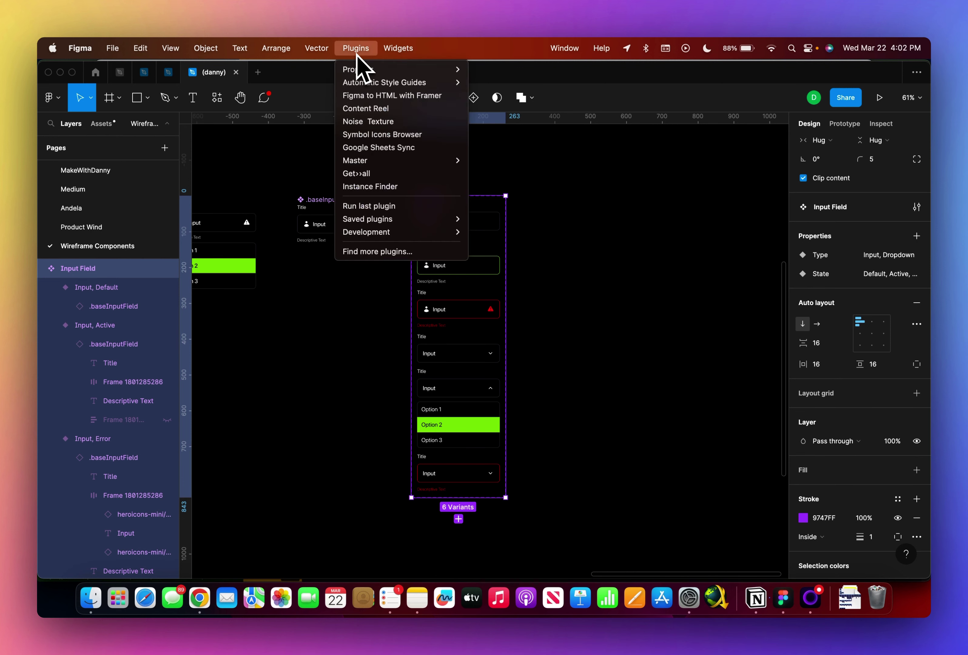
mouse_move(360, 68)
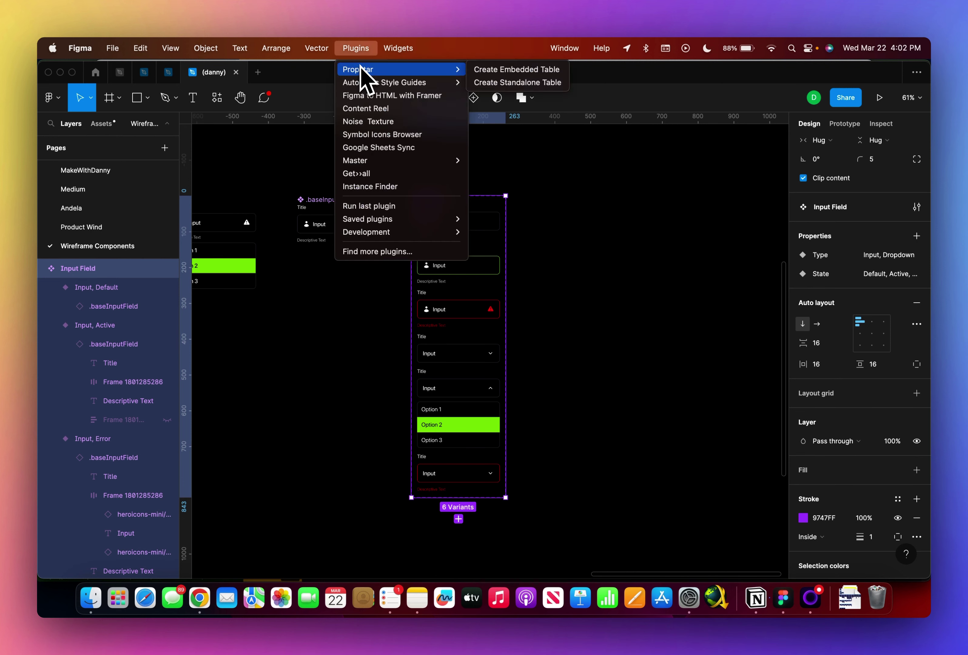
left_click(514, 83)
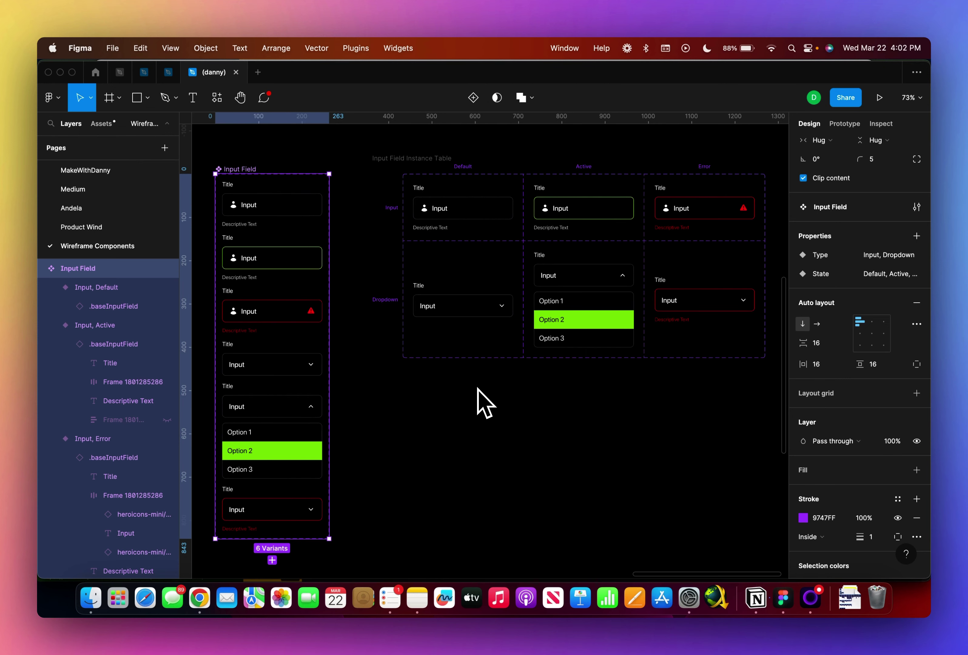
Examine the Input Field Instance Table's Type rows and State columns, including the Input, Default instance
scroll(484, 403, "down", 3)
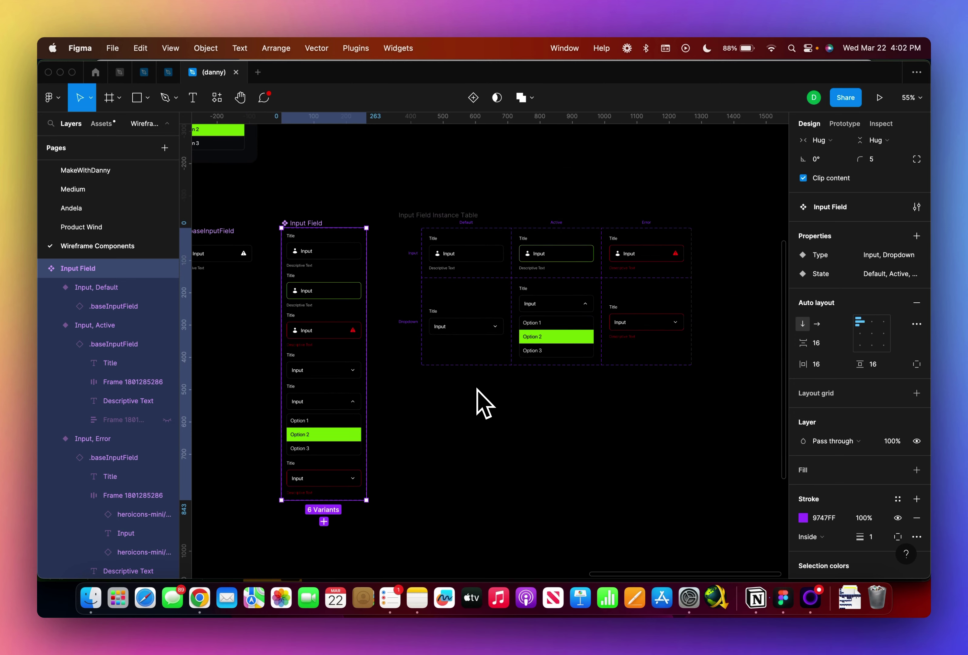
scroll(484, 403, "left", 2)
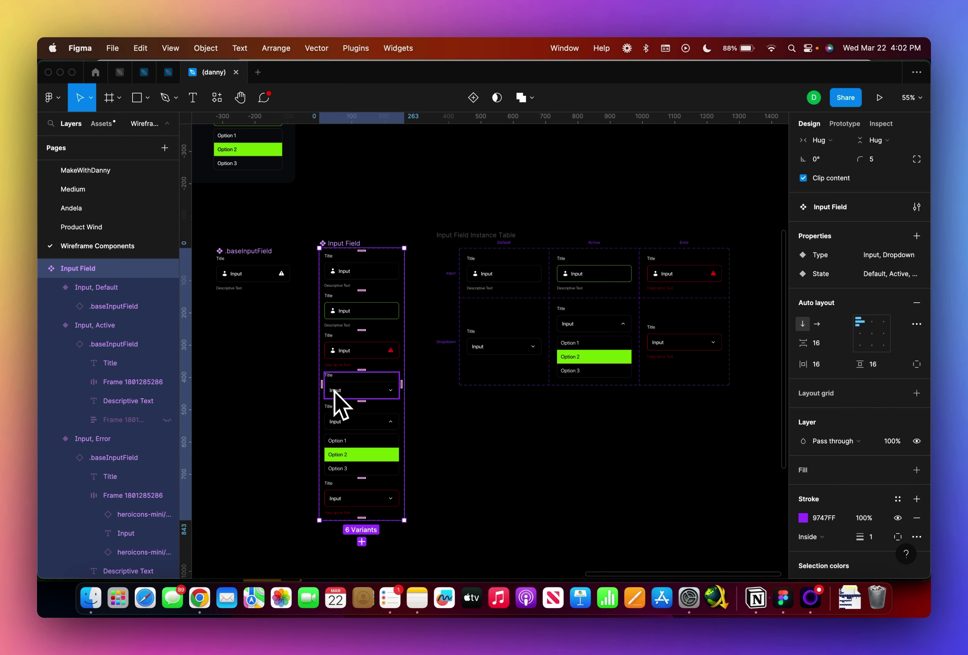
left_click(487, 270)
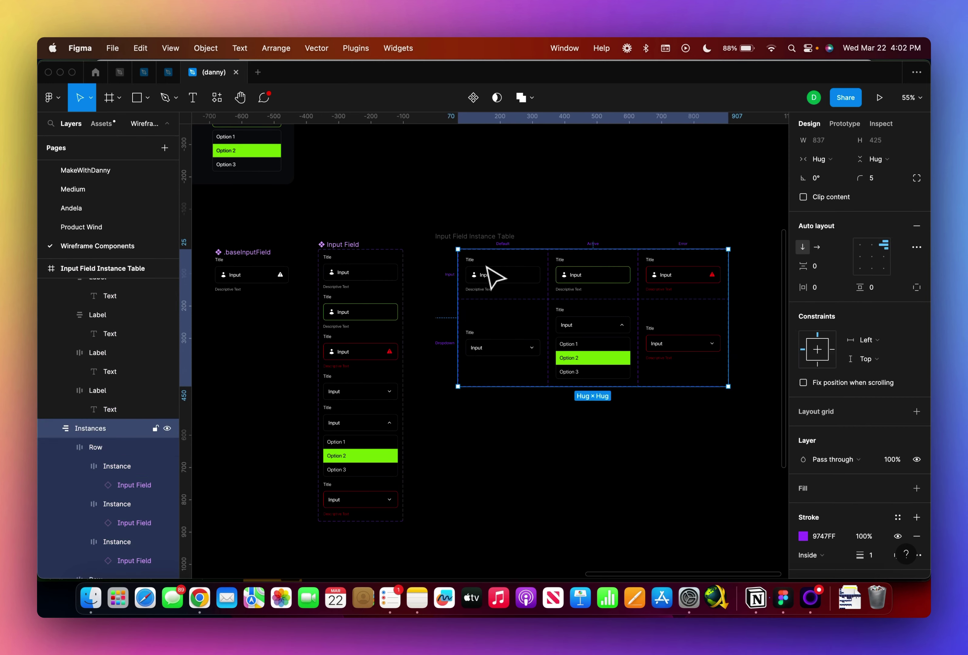
double_click(489, 270)
double_click(490, 270)
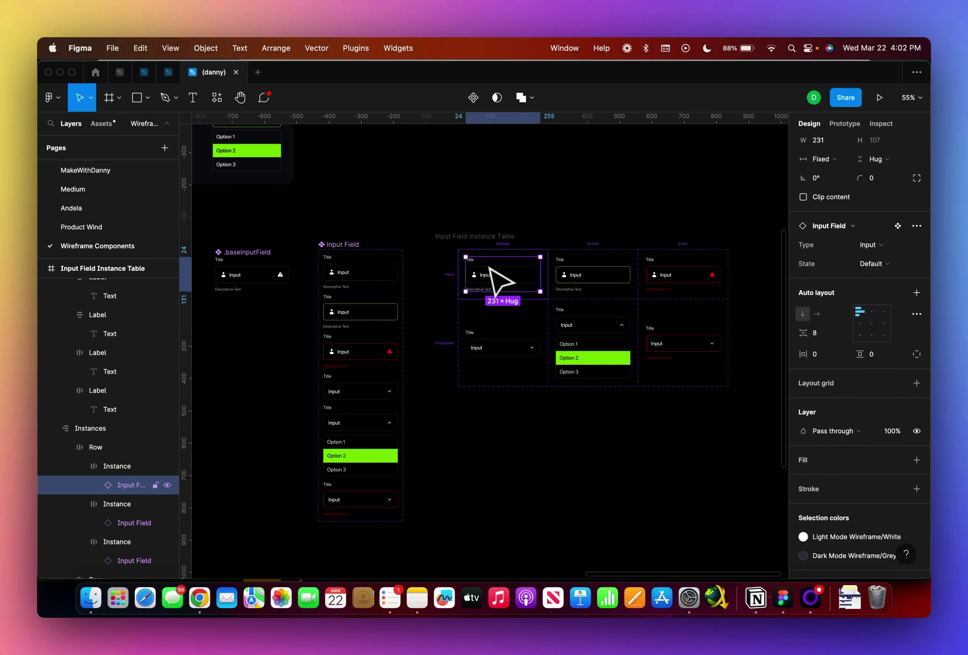
scroll(486, 249, "right", 2)
scroll(482, 223, "up", 3)
left_click(482, 223)
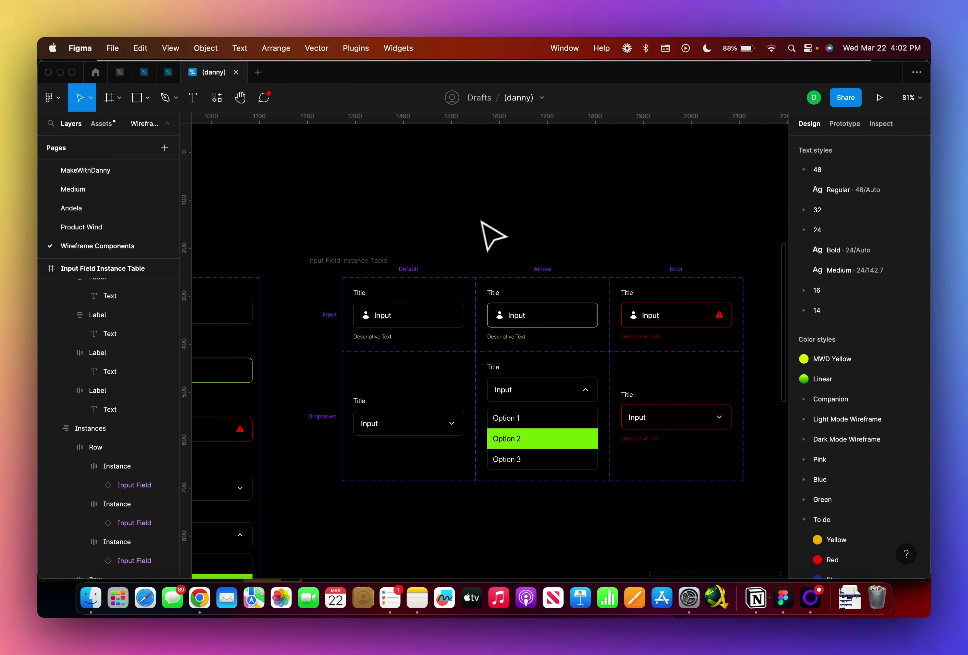
scroll(481, 222, "down", 3)
scroll(481, 222, "right", 1)
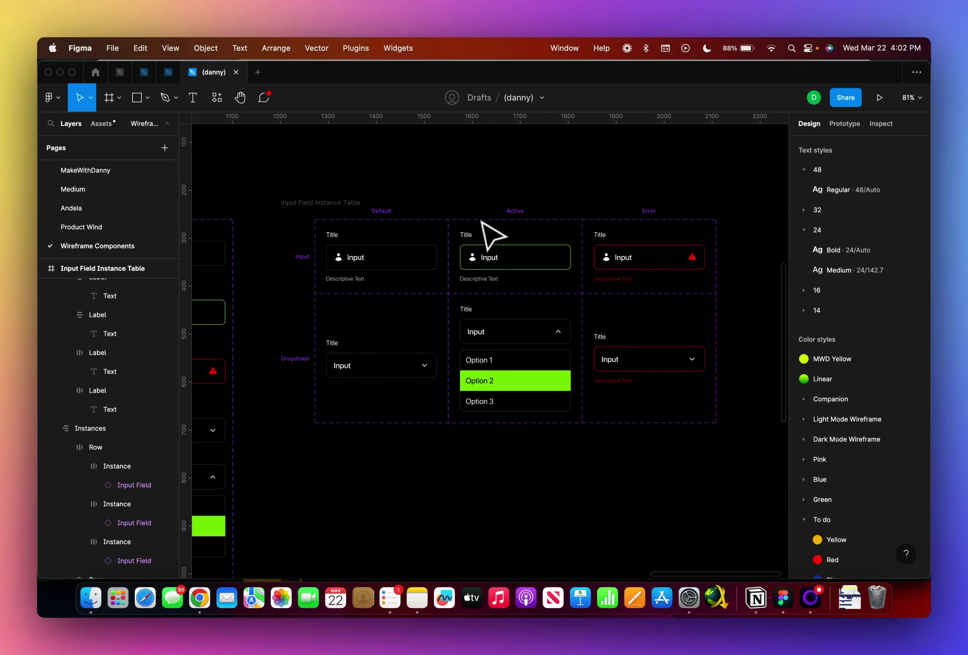
left_click(482, 223)
scroll(427, 255, "down", 1)
scroll(426, 255, "left", 1)
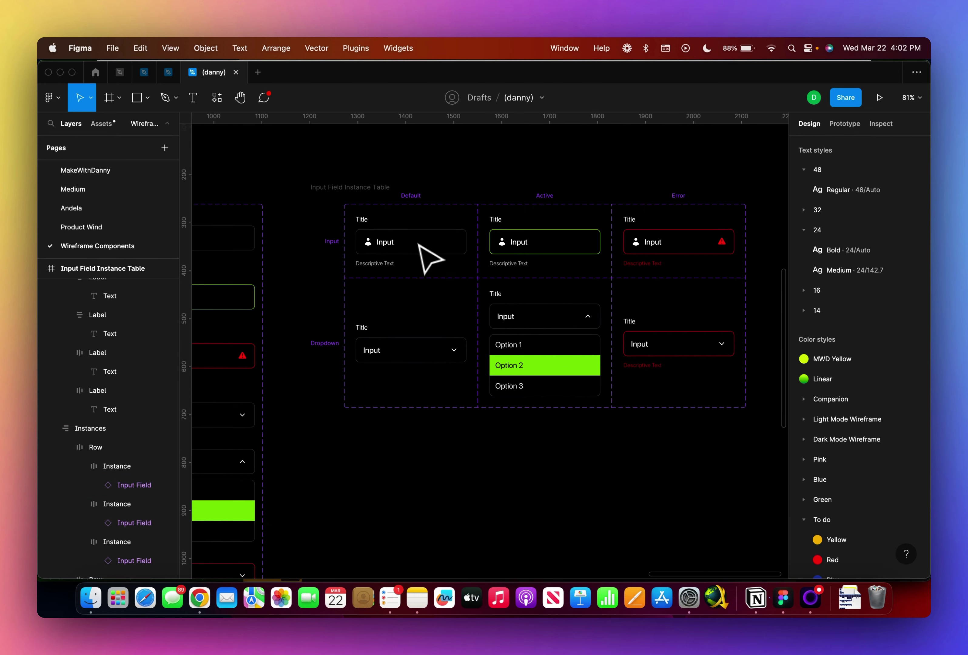
Trace the table's Input, Active instance to its main component in the Input Field set and its nested .baseInputField
left_click(510, 254)
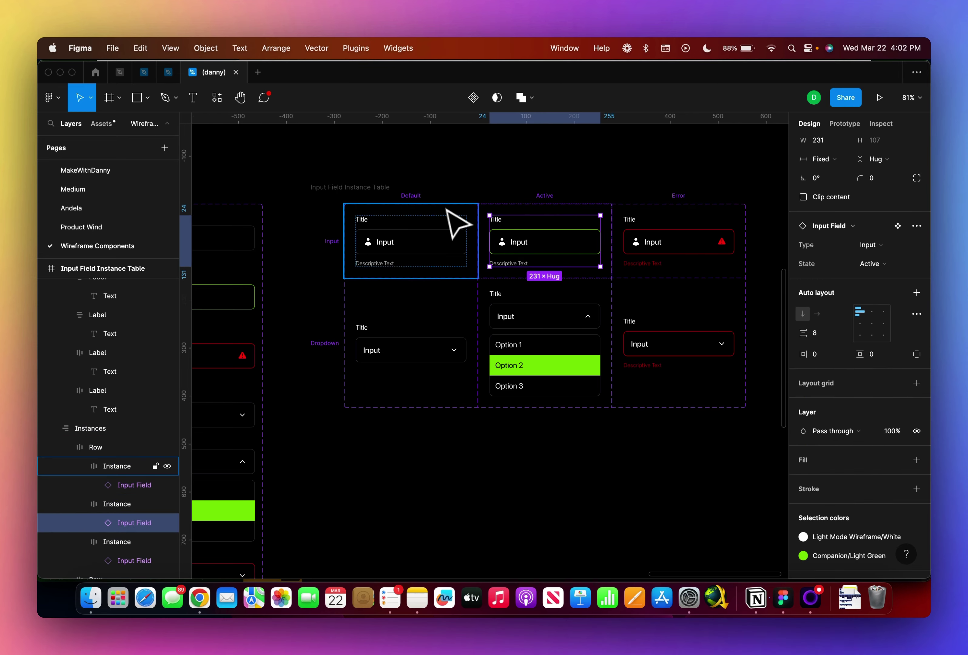
scroll(376, 224, "down", 2)
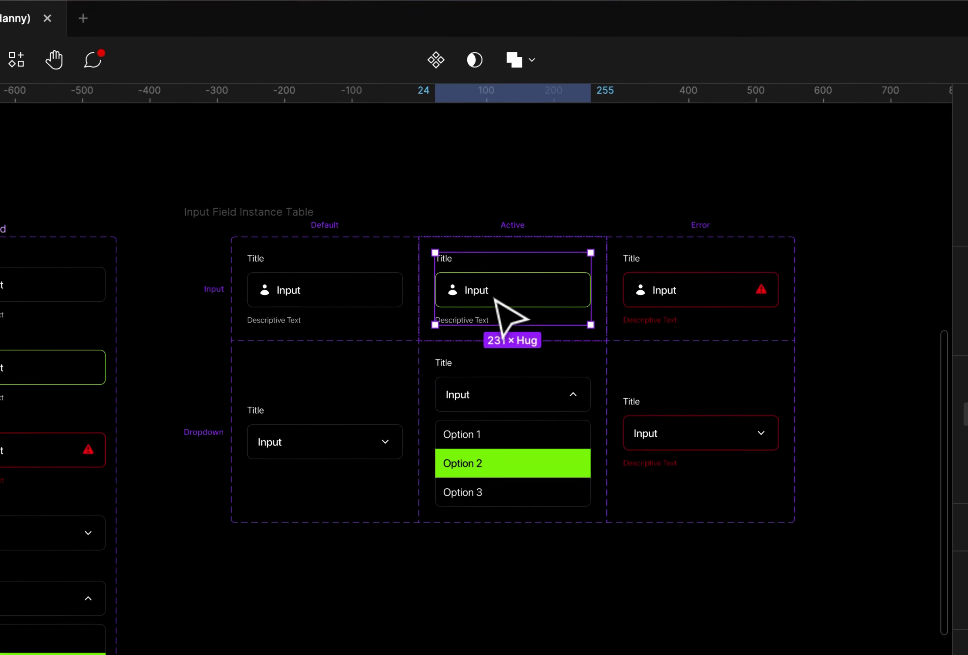
right_click(511, 248)
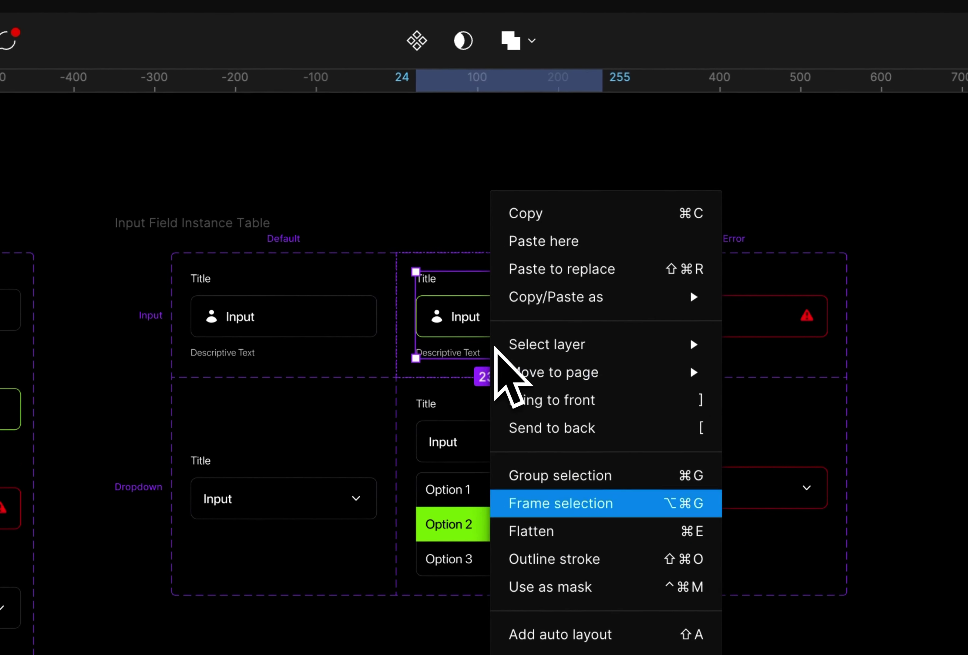
left_click(490, 334)
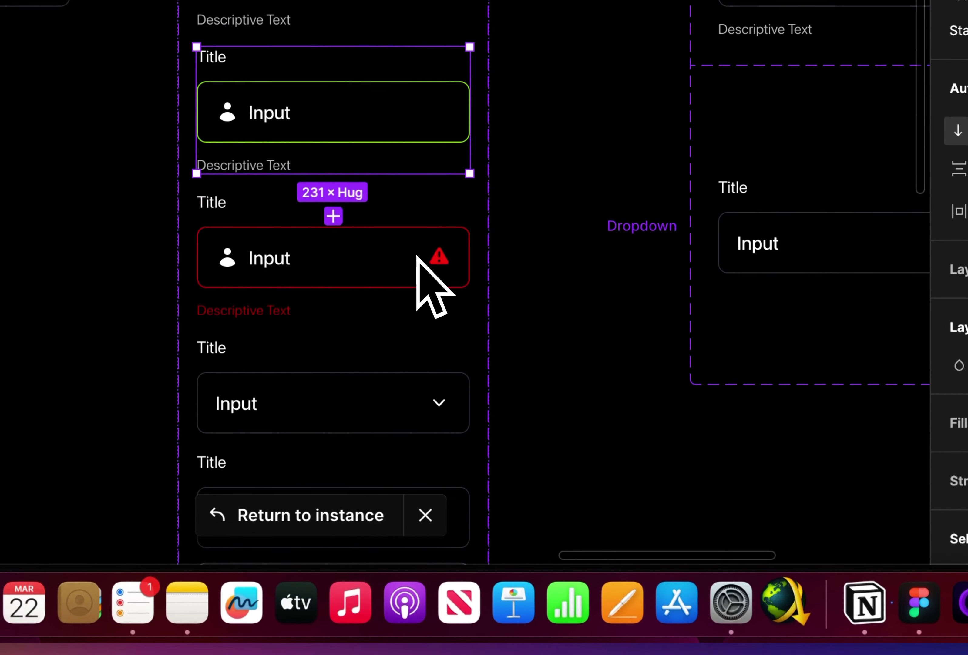
key("ctrl+z")
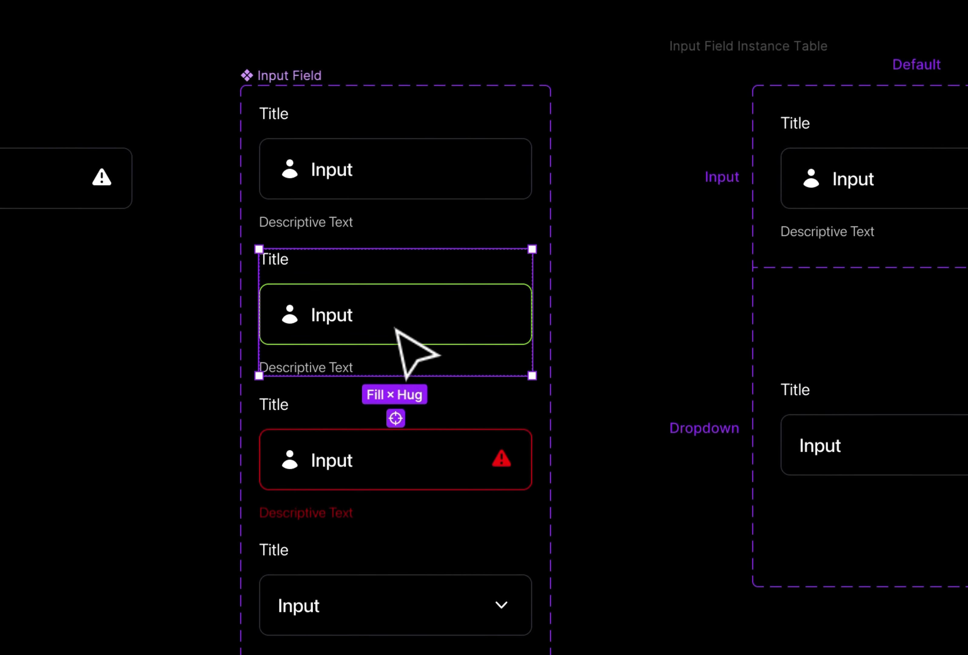
key("Escape")
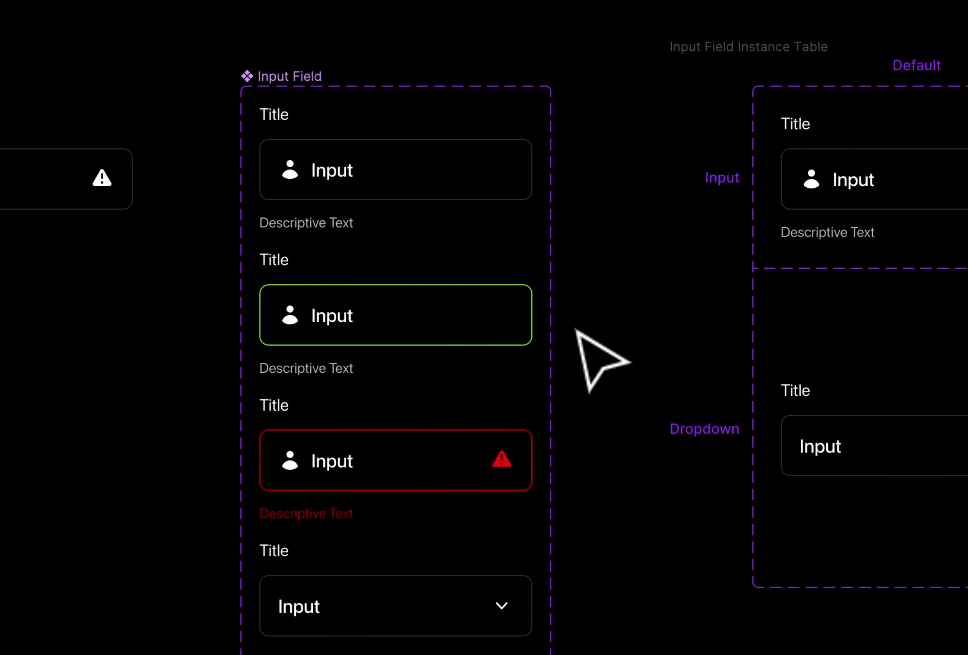
Set the stroke weight of the input frame inside the .baseInputField component to 3
scroll(581, 335, "down", 3)
scroll(582, 335, "right", 5)
scroll(581, 336, "down", 2)
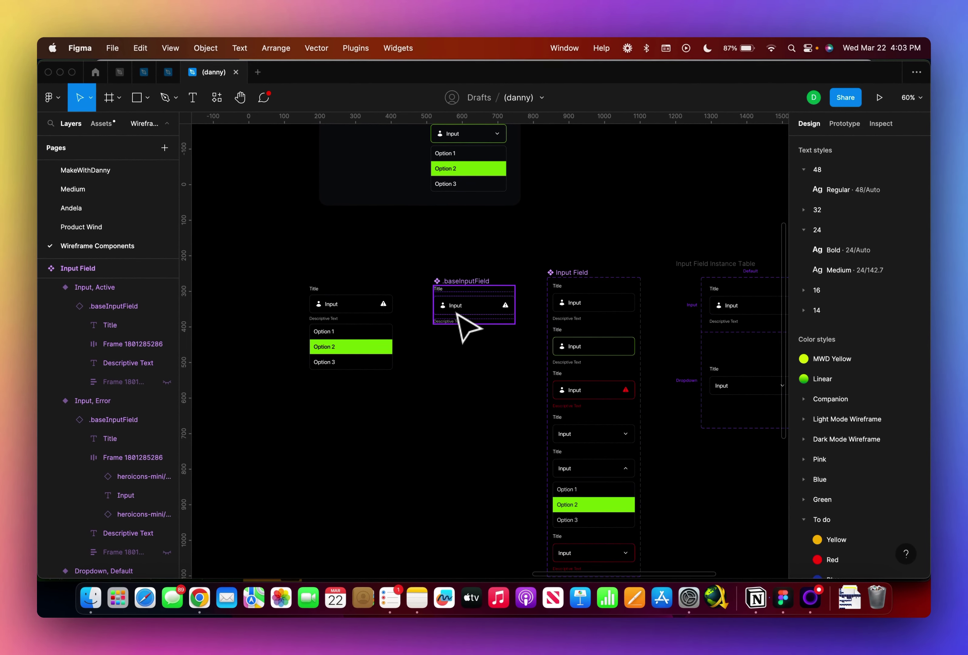
scroll(483, 317, "up", 4)
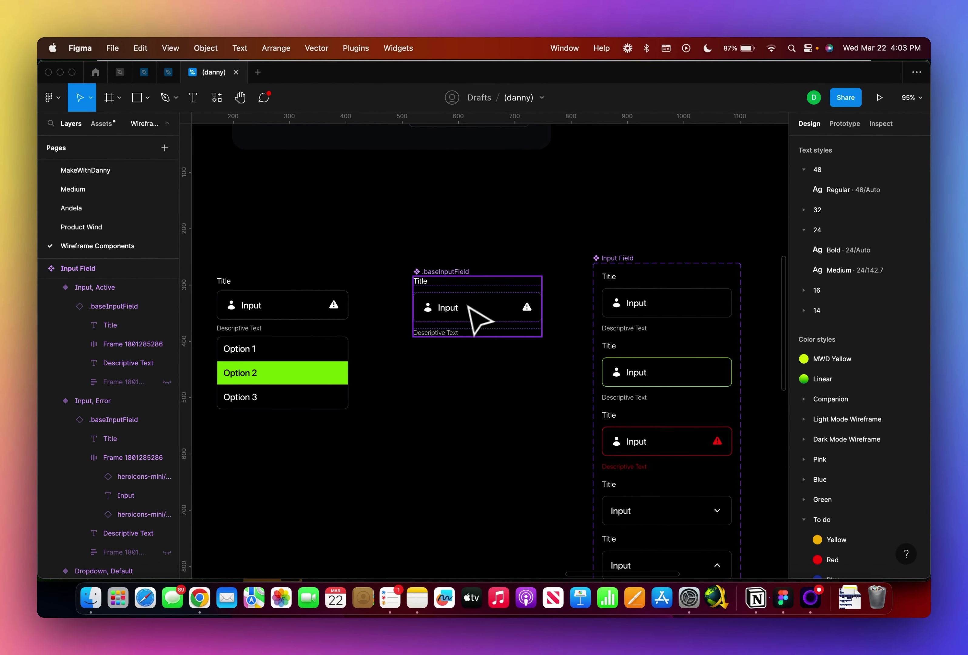
scroll(472, 307, "up", 3)
left_click(472, 307)
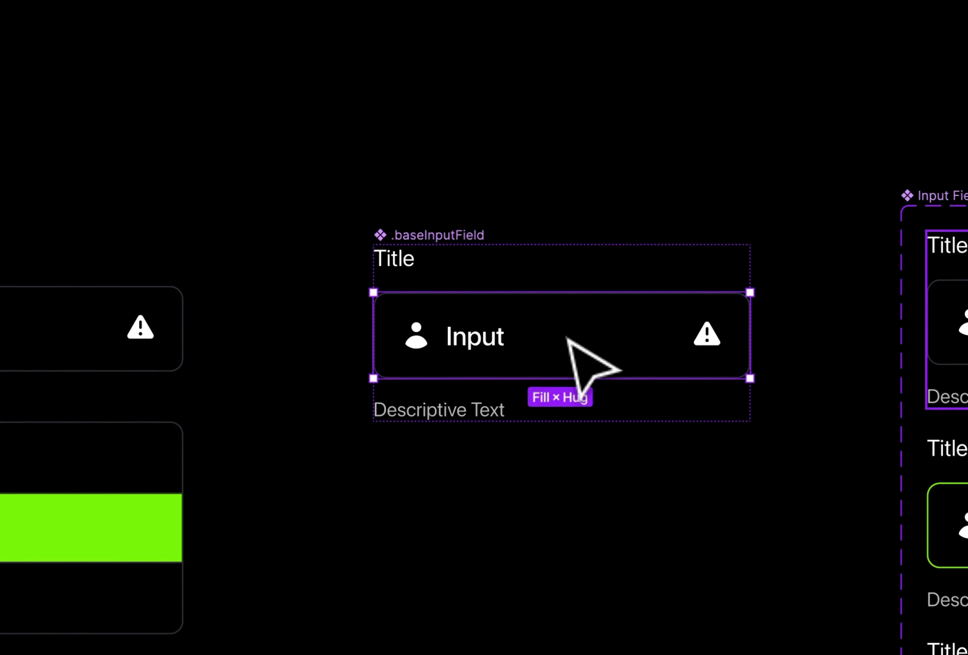
left_click(832, 376)
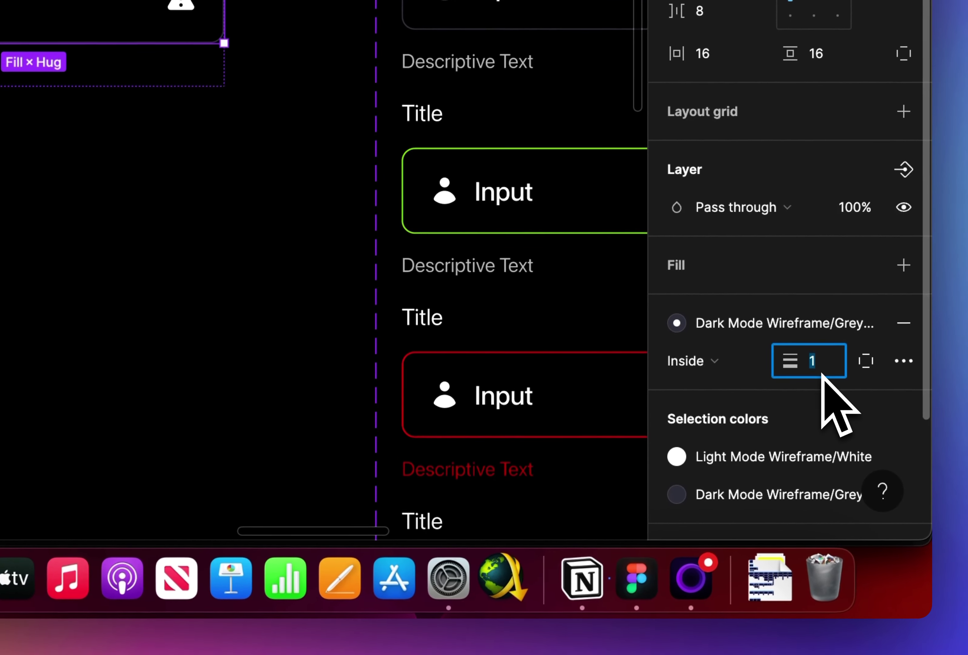
key("Up")
key("Up")
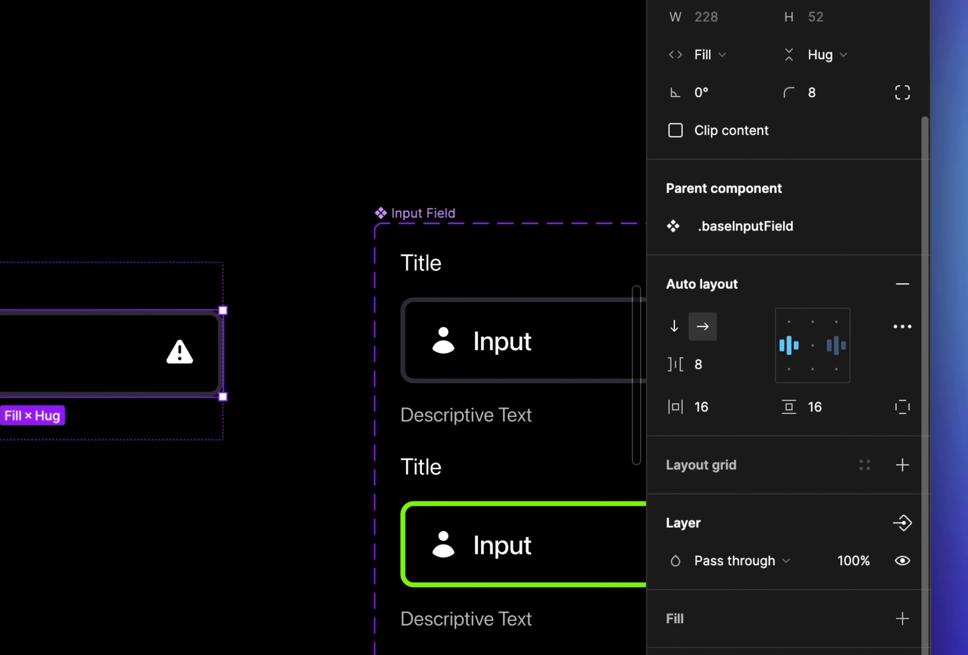
Set the corner radius of the .baseInputField component's input frame to 0
left_click(819, 318)
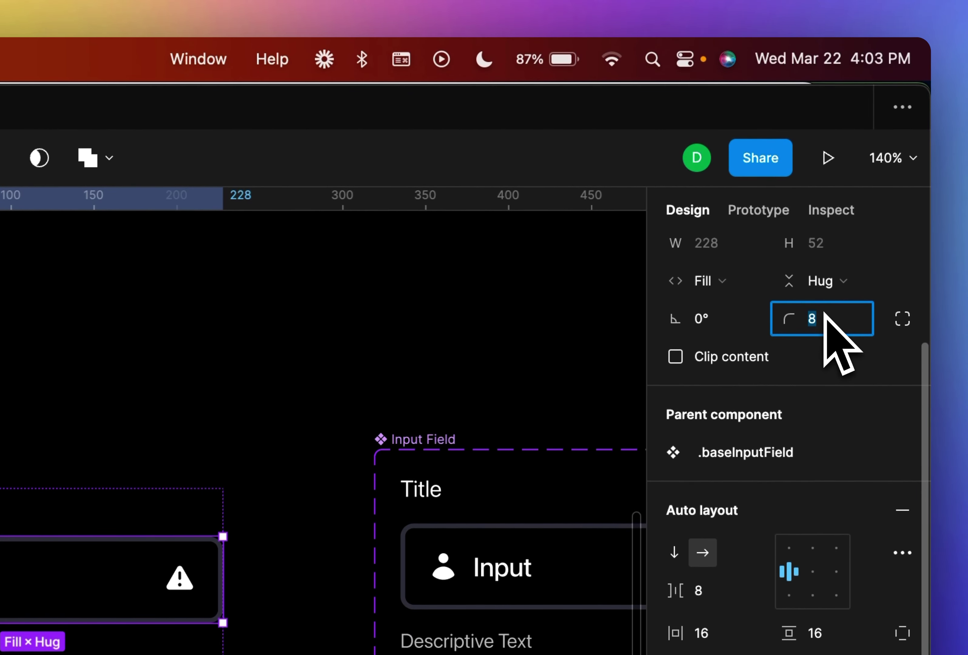
type("0")
key("Return")
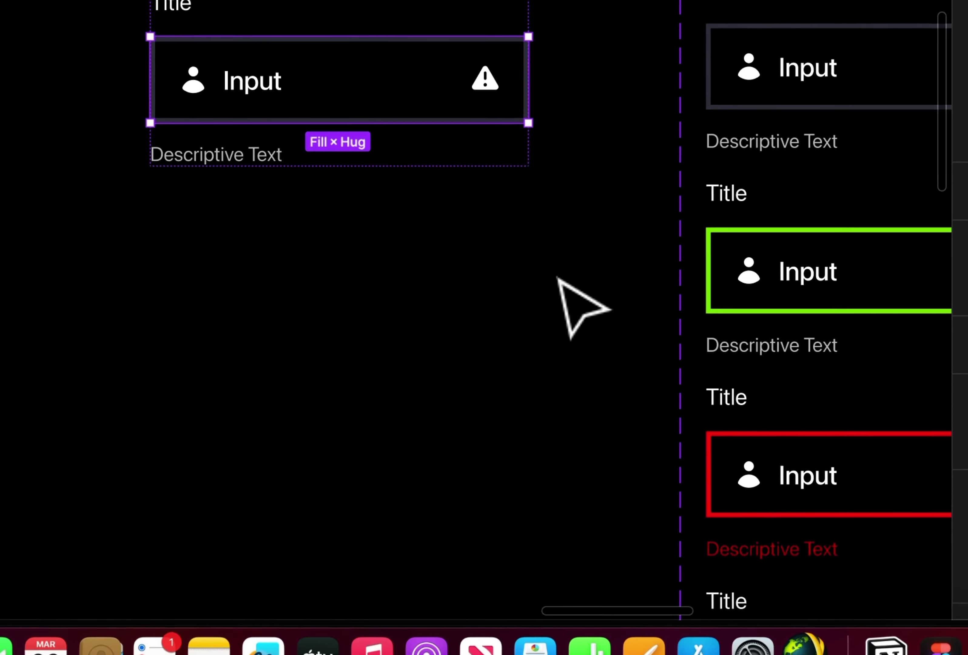
Check how the base component's stroke and corner edits carry through the Input Field variants and the instance table
scroll(484, 332, "right", 8)
scroll(486, 330, "down", 5)
scroll(482, 335, "down", 2)
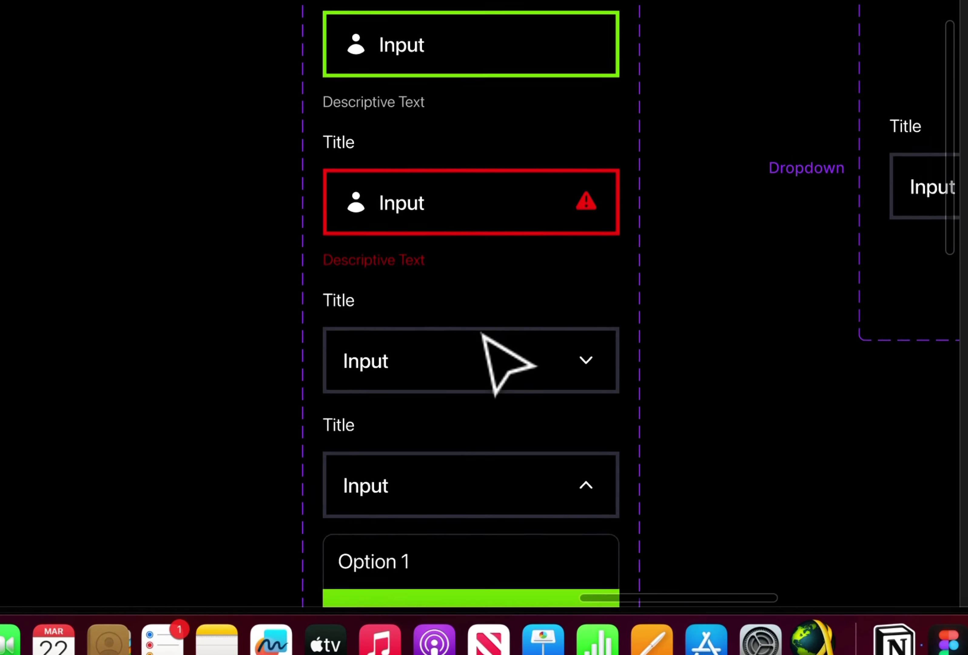
scroll(479, 340, "down", 3)
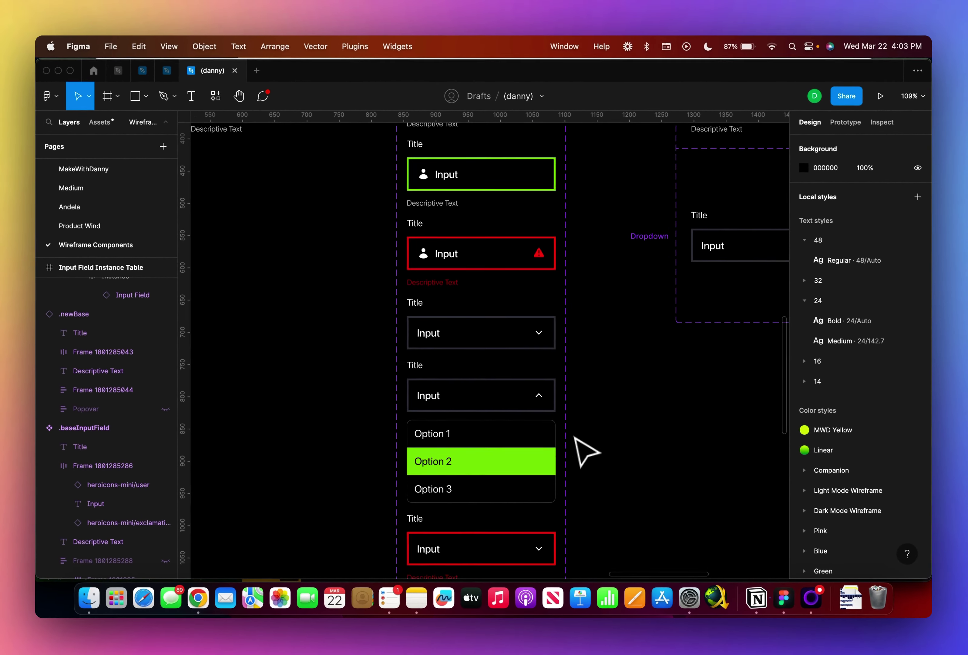
scroll(580, 448, "down", 2)
scroll(583, 443, "right", 5)
scroll(583, 443, "up", 4)
scroll(590, 451, "down", 5)
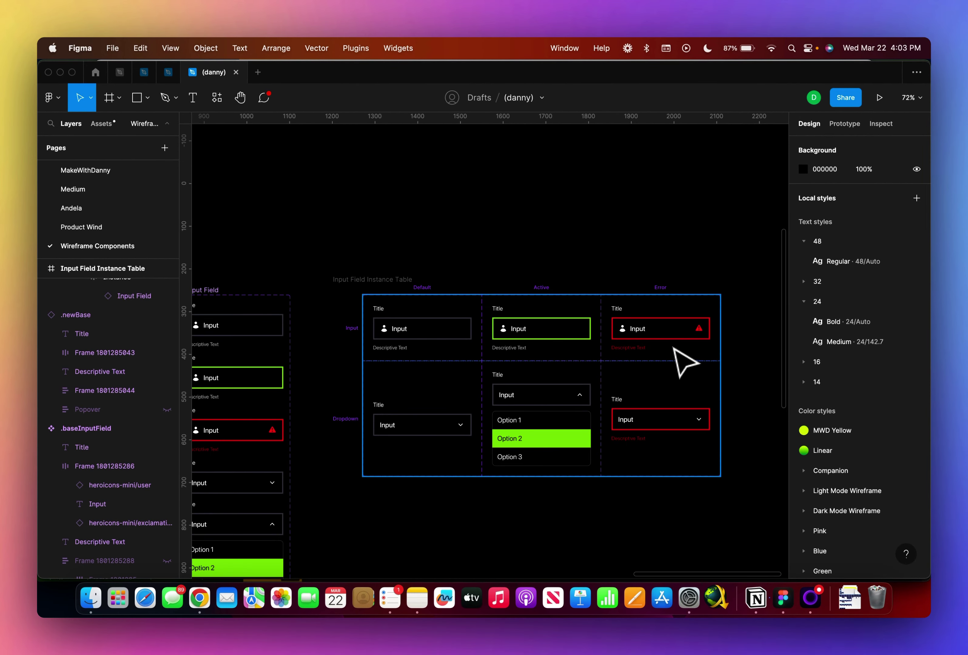
scroll(677, 359, "left", 5)
scroll(676, 359, "down", 2)
scroll(669, 351, "left", 5)
scroll(669, 351, "down", 2)
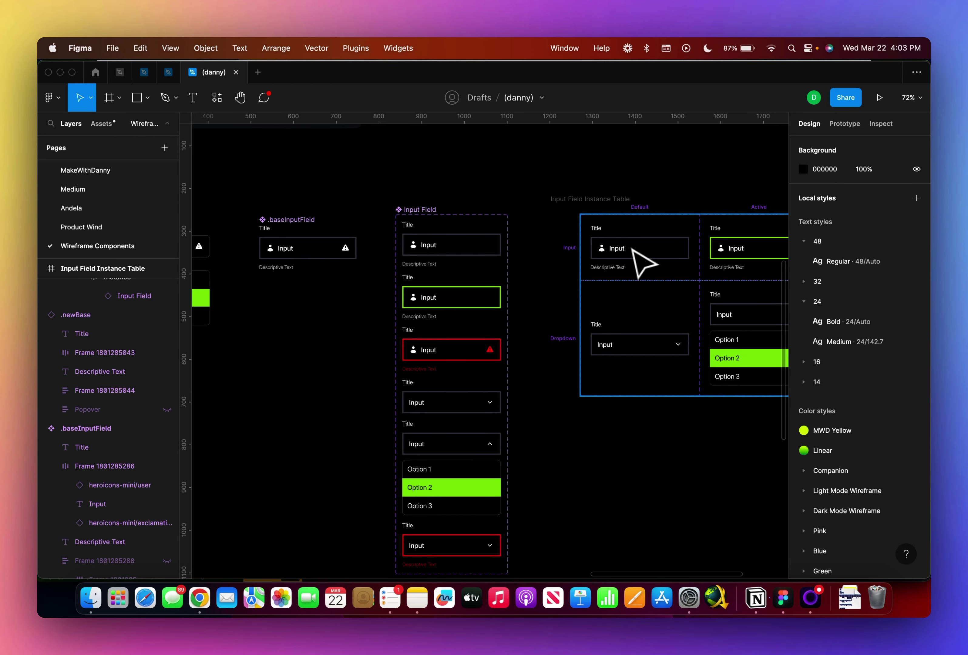
scroll(620, 272, "right", 3)
scroll(620, 272, "up", 1)
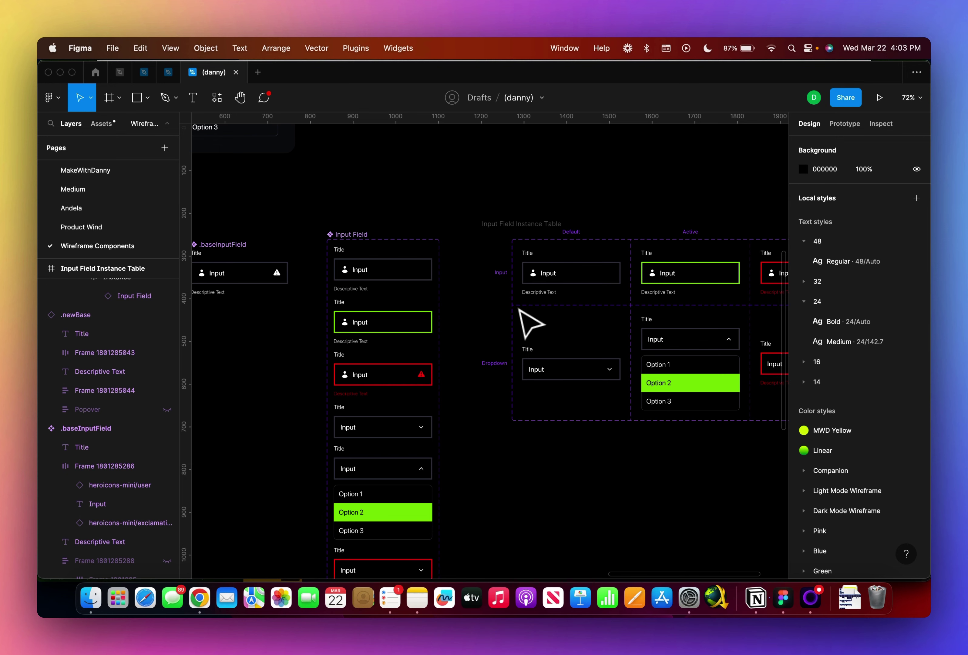
scroll(519, 309, "right", 7)
scroll(519, 309, "down", 1)
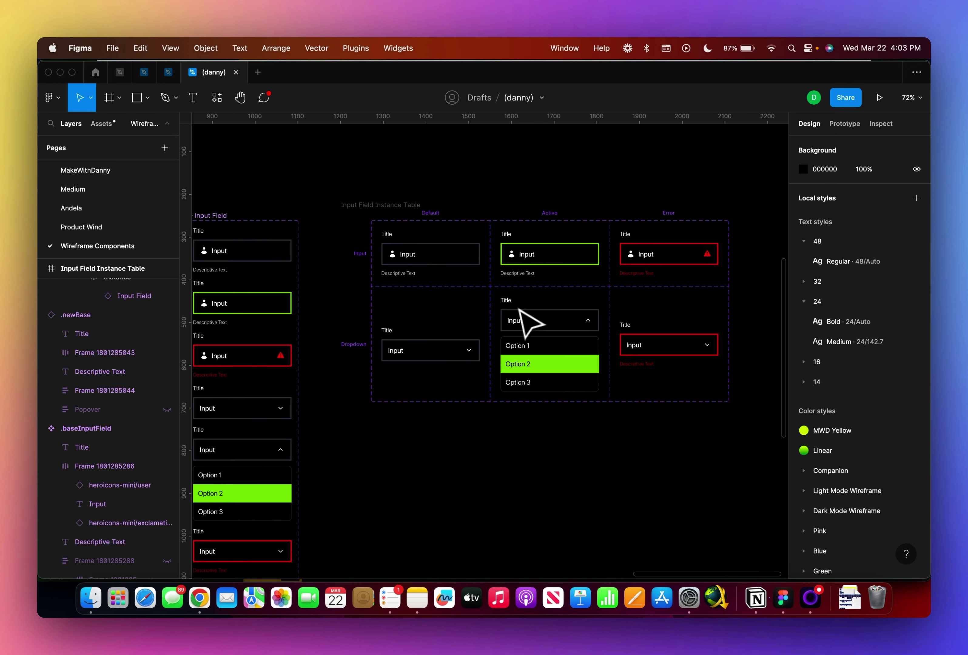
scroll(527, 324, "right", 3)
scroll(527, 324, "down", 1)
scroll(520, 311, "down", 2, "ctrl")
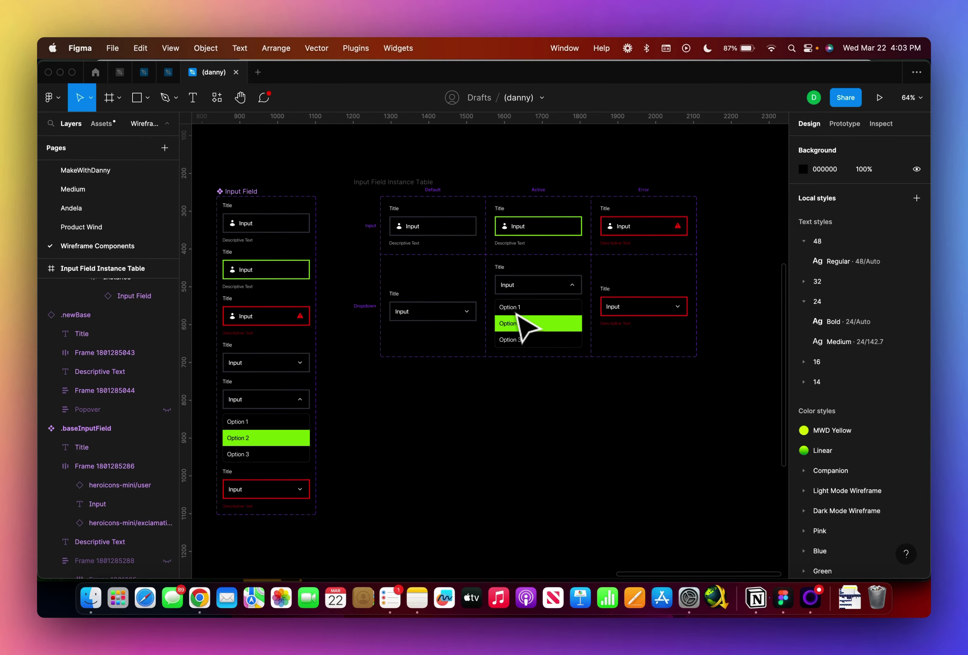
scroll(518, 316, "down", 1)
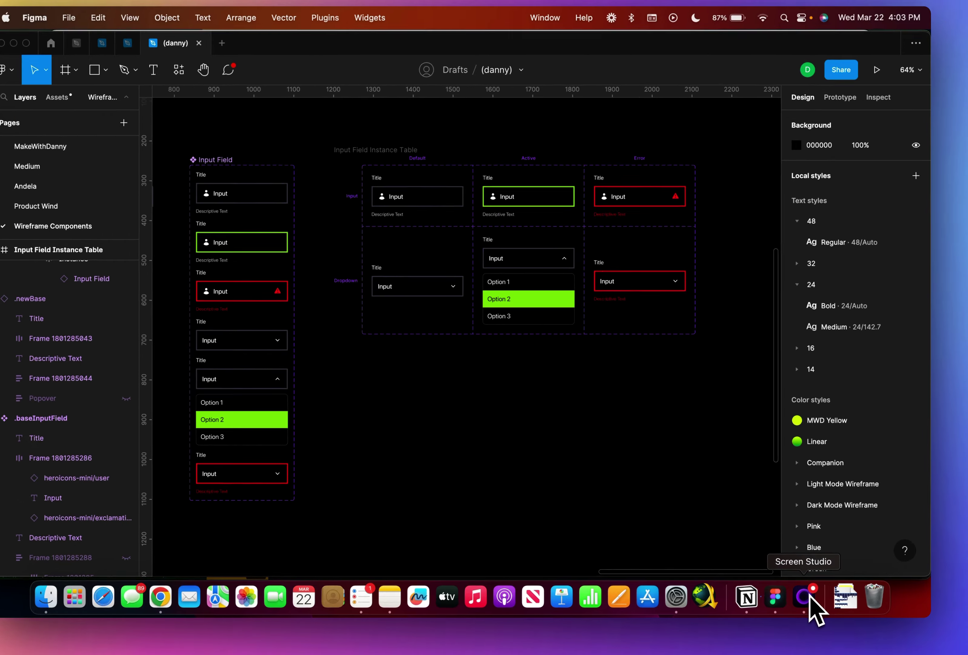
right_click(812, 597)
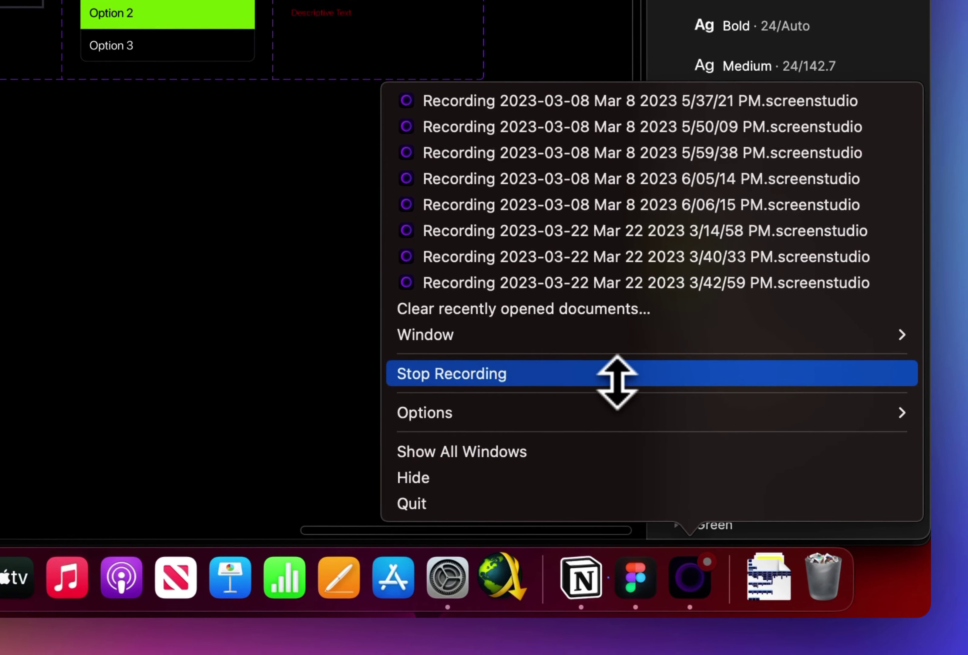